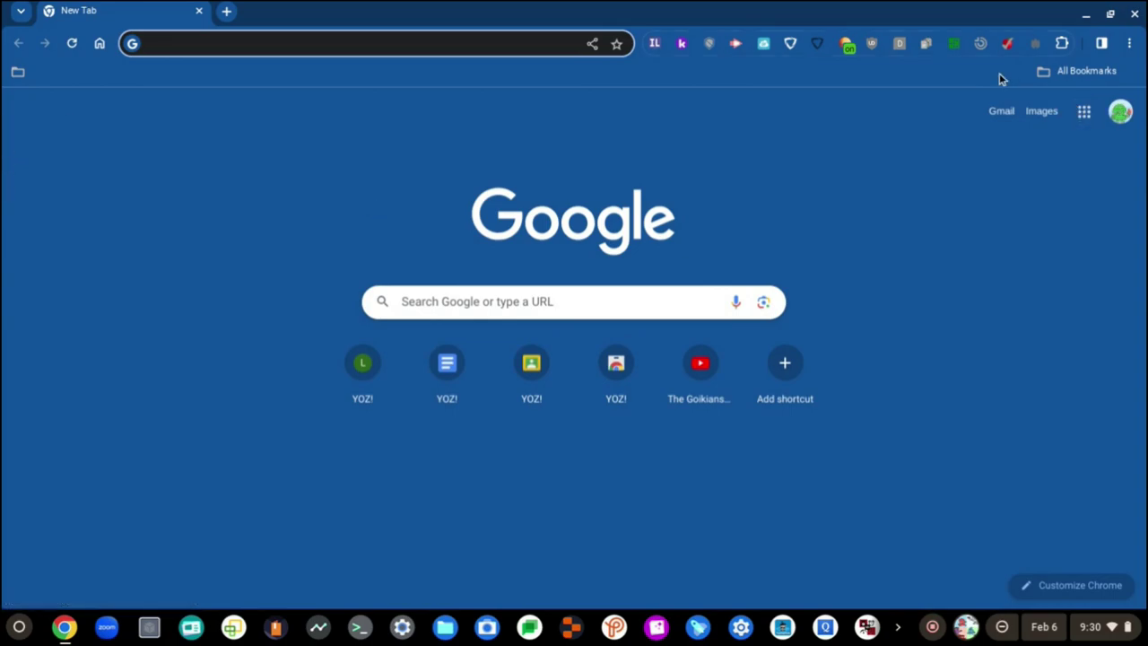
Step: Open the Federalists and Anti-Federalists assignment in P2 Civics Classroom, then open Gmail in a new tab
left_click(1084, 112)
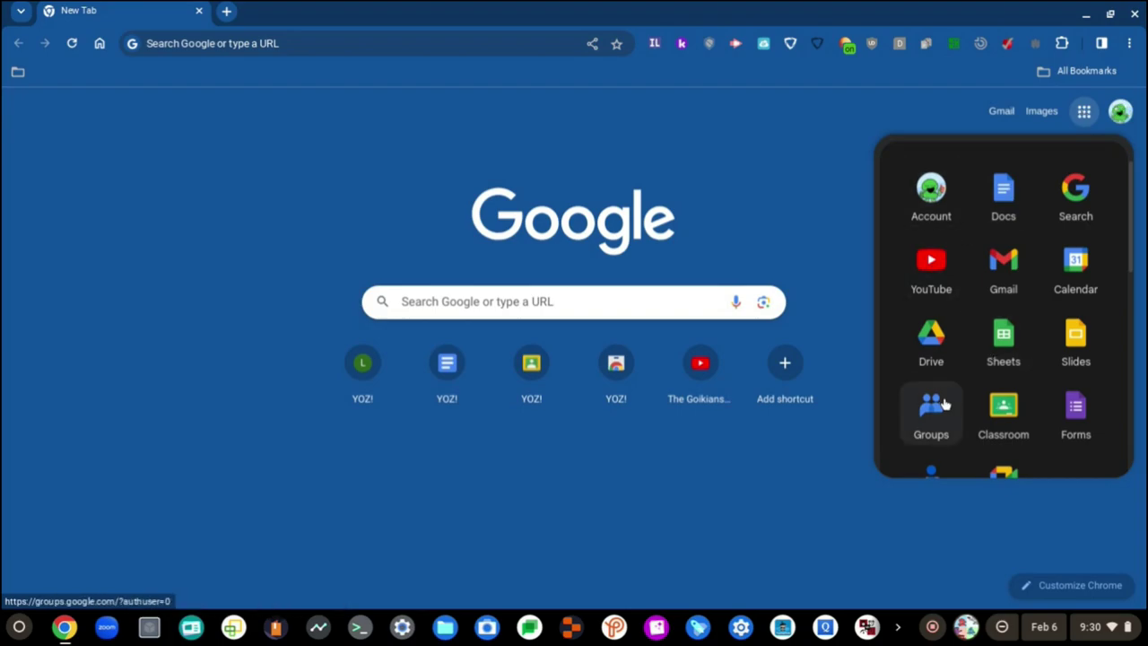
left_click(976, 409)
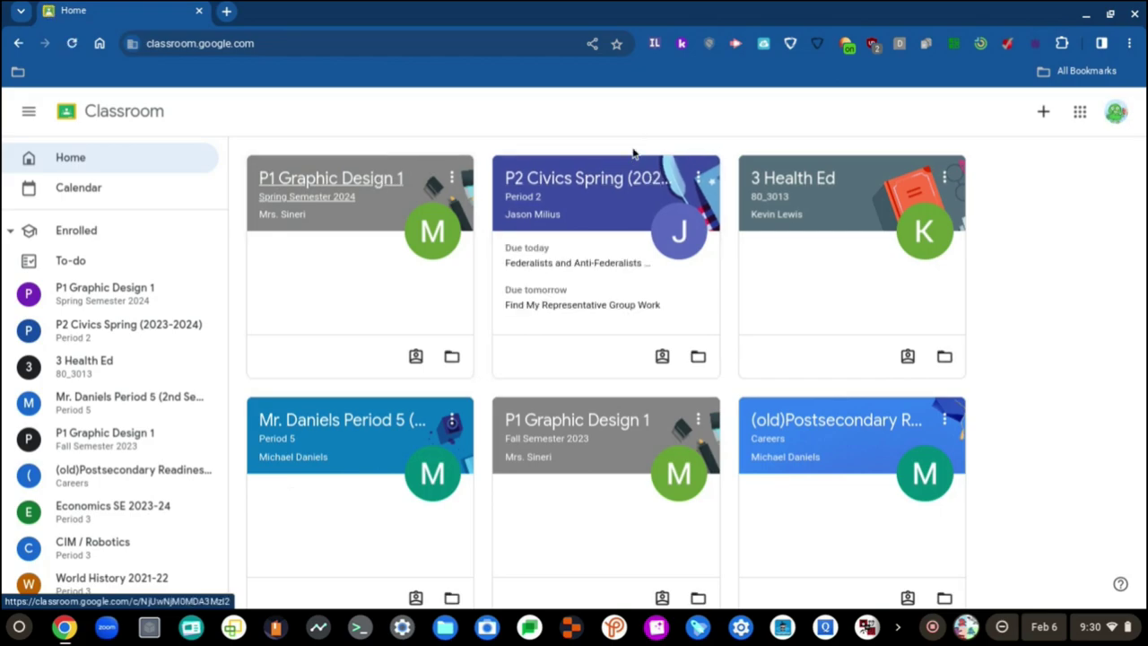
left_click(592, 179)
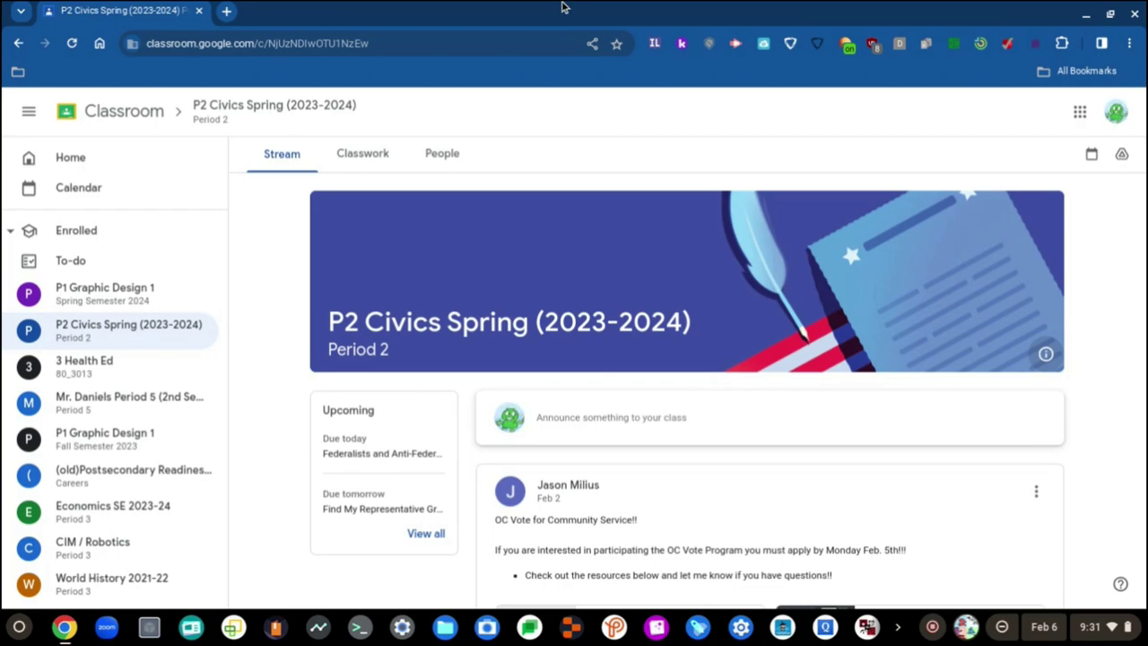
left_click(413, 458)
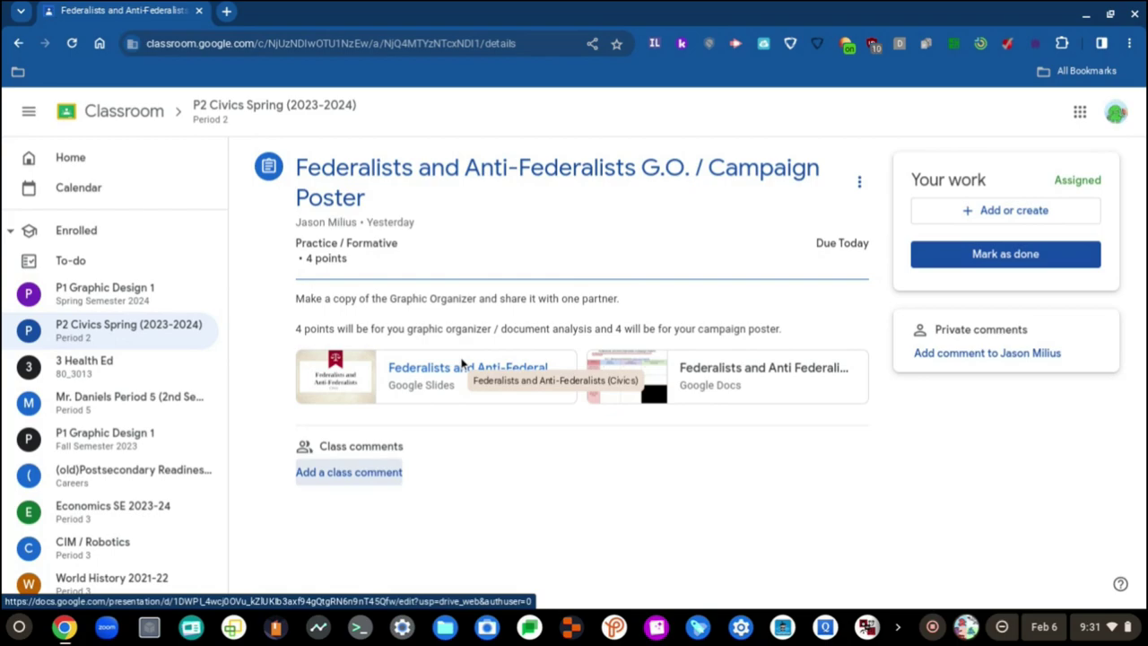
left_click(1077, 111)
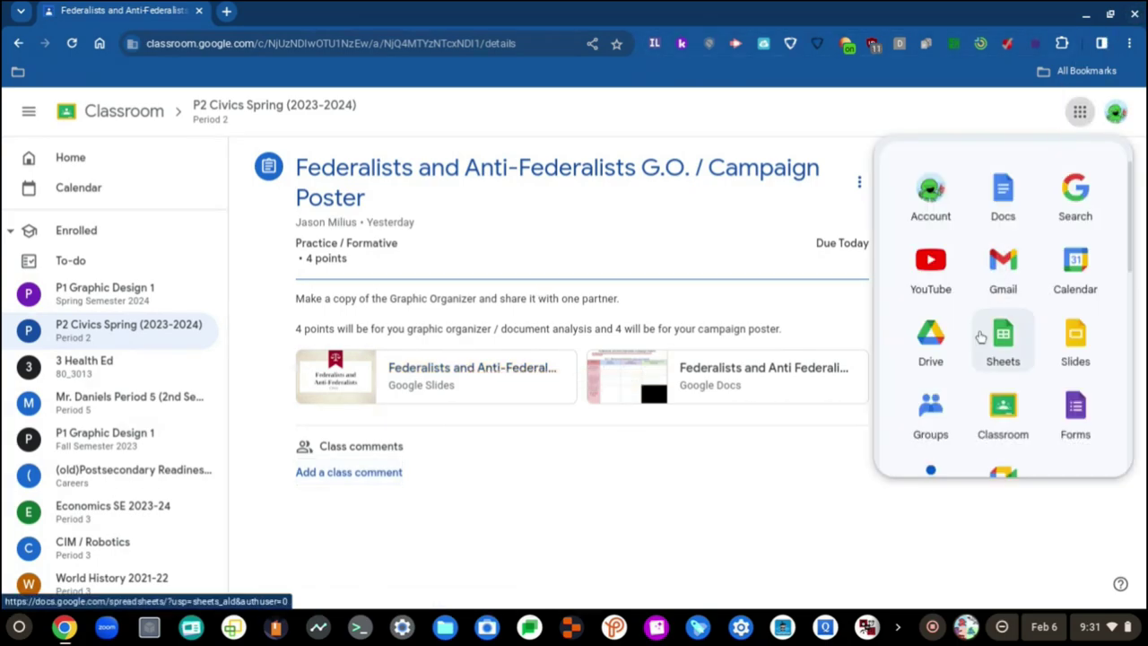
left_click(999, 260)
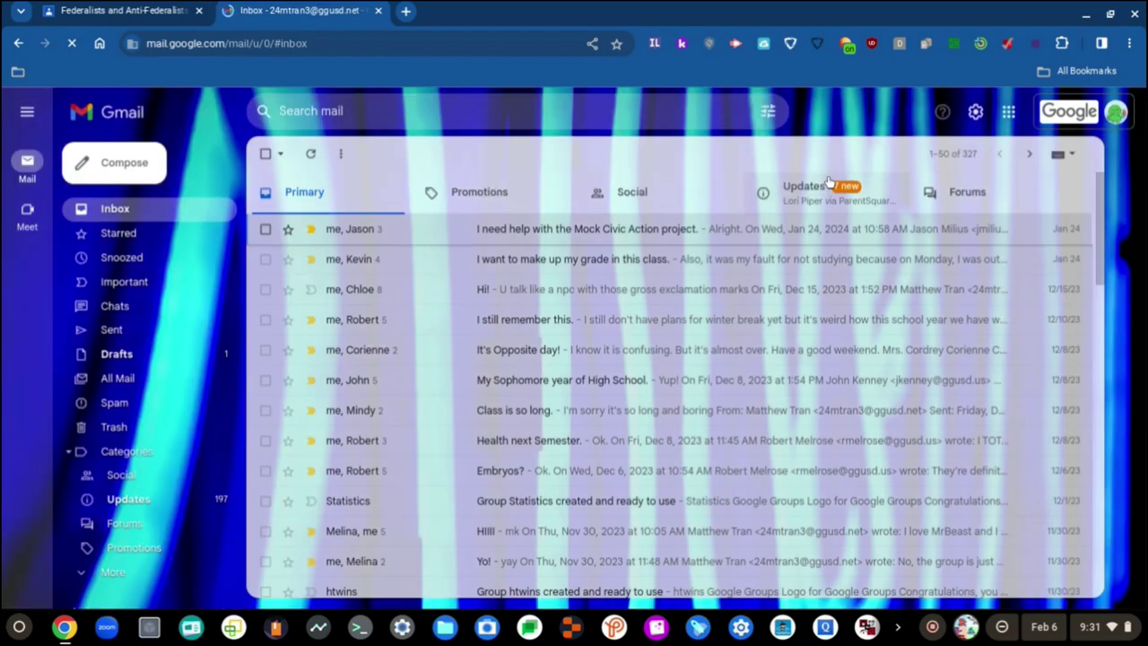
Step: From the Updates tab, open the 'Document shared with you' email and its shared Federalists document
left_click(829, 178)
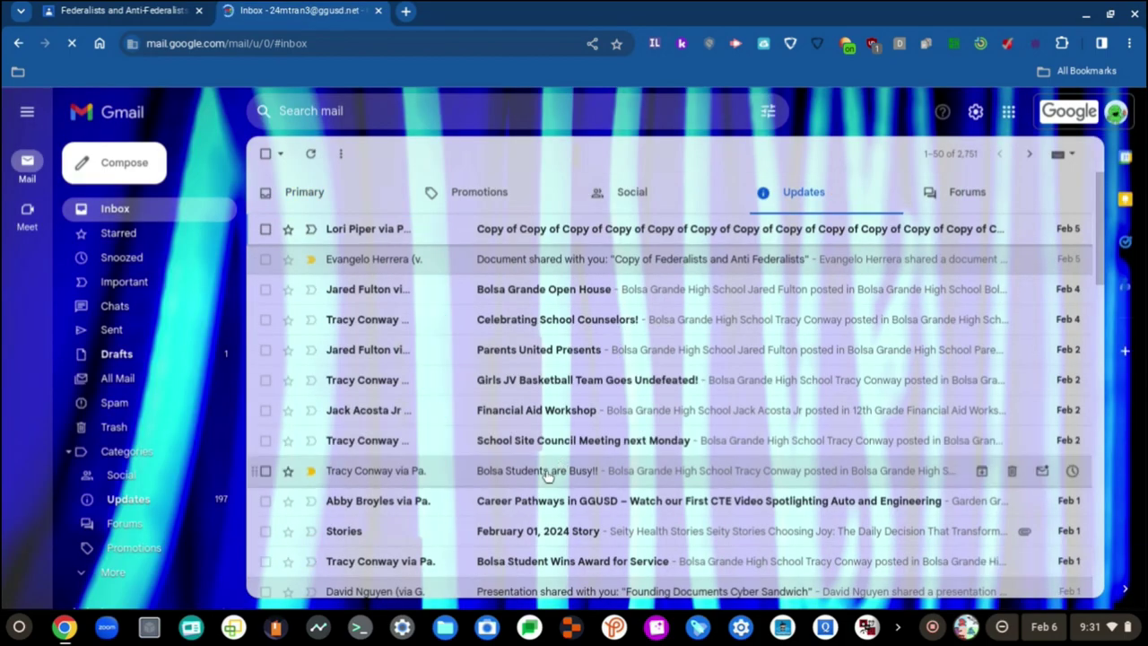
scroll(545, 473, "down", 2)
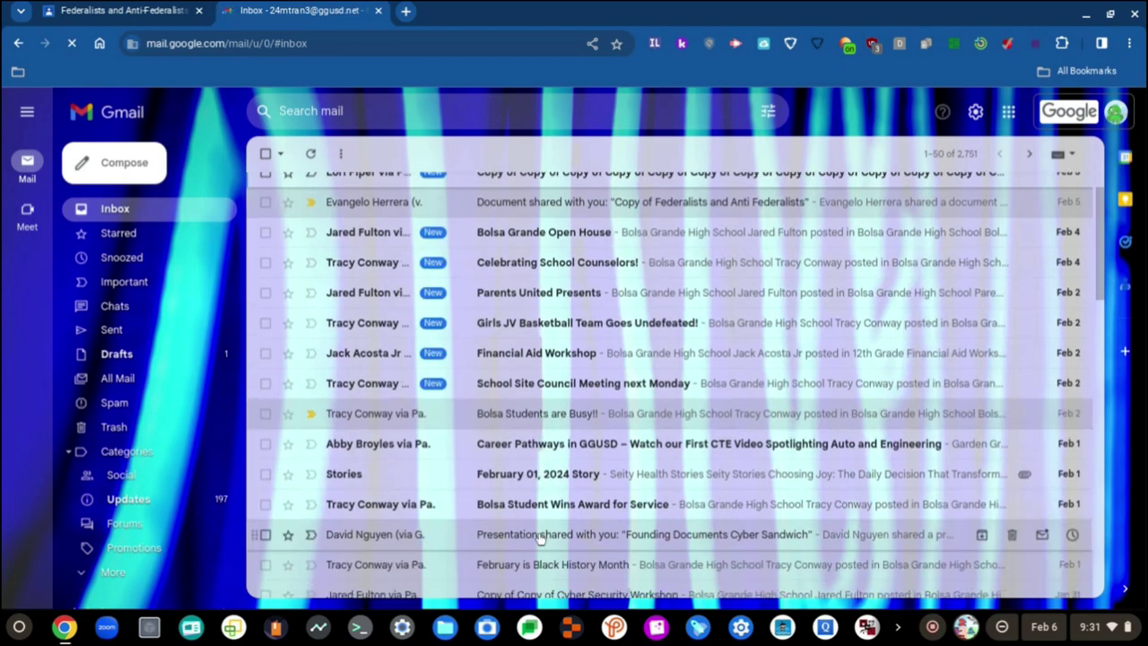
scroll(522, 546, "up", 2)
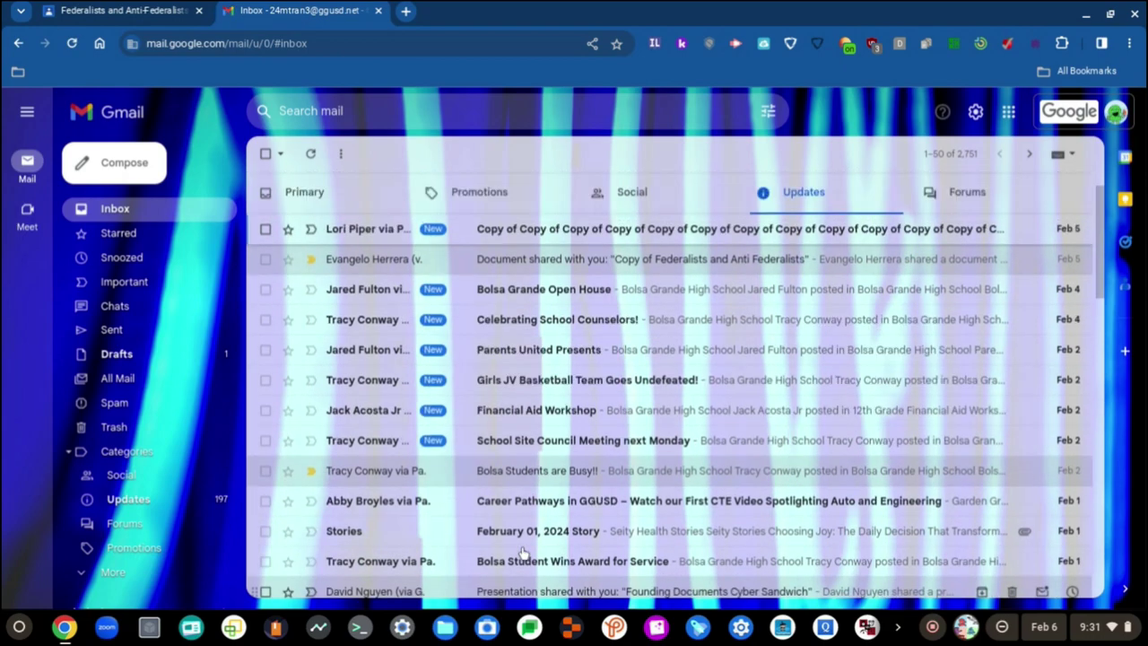
left_click(564, 258)
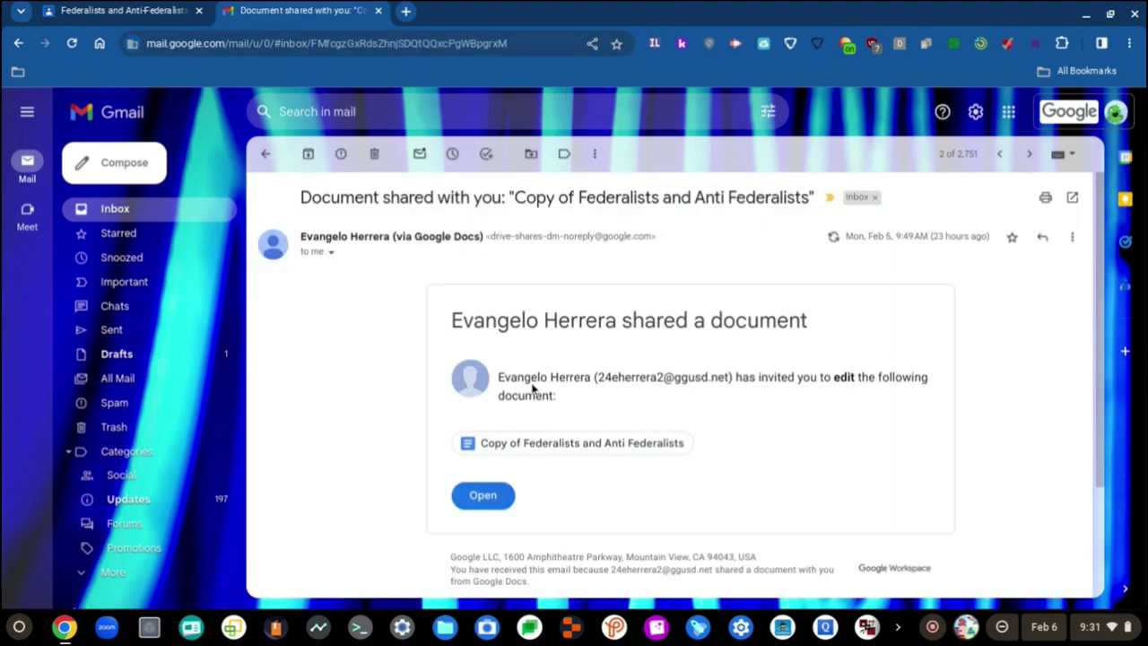
left_click(489, 496)
left_click(285, 9)
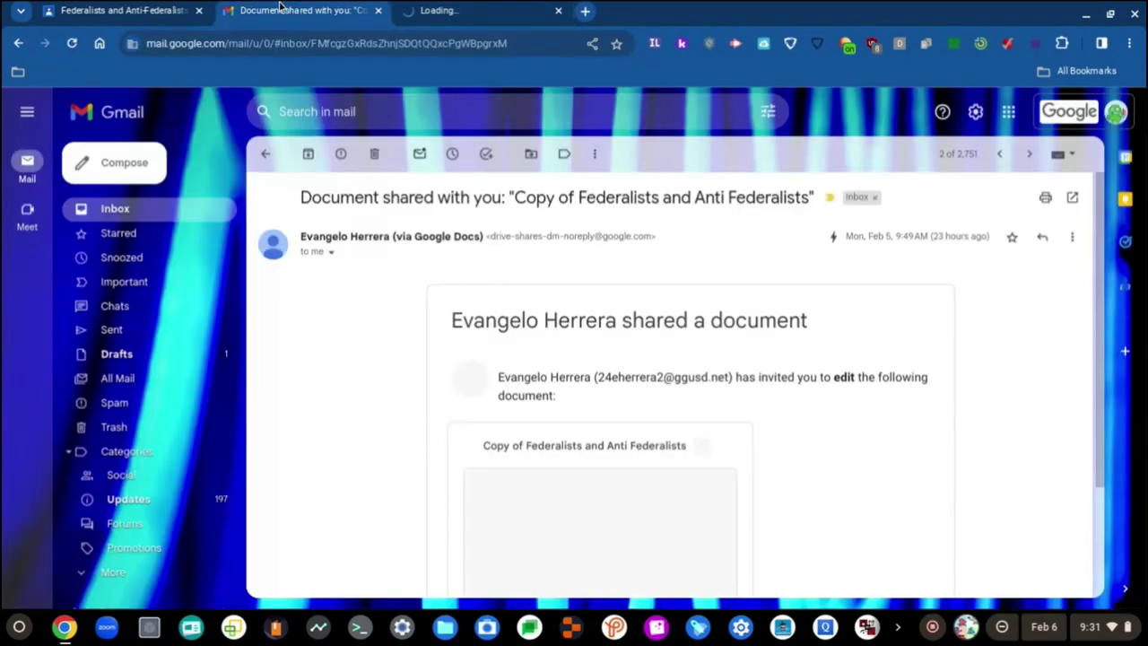
key("alt+Left")
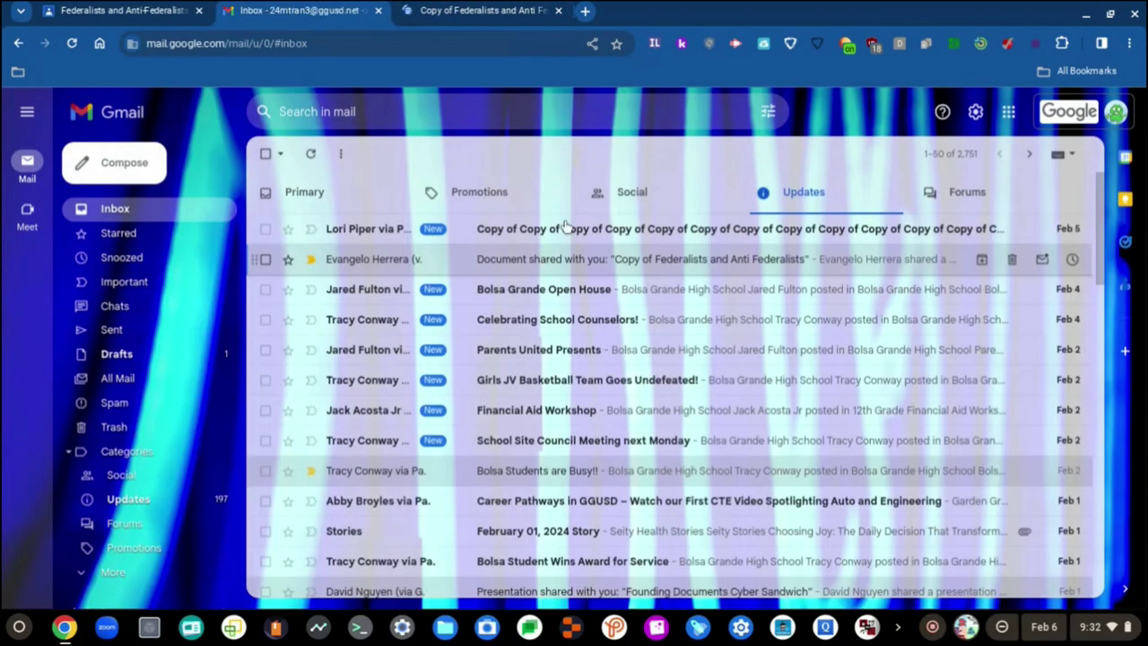
Step: Read the Student Success Workshops email, then switch to the Copy of Federalists and Anti Federalists document
left_click(565, 231)
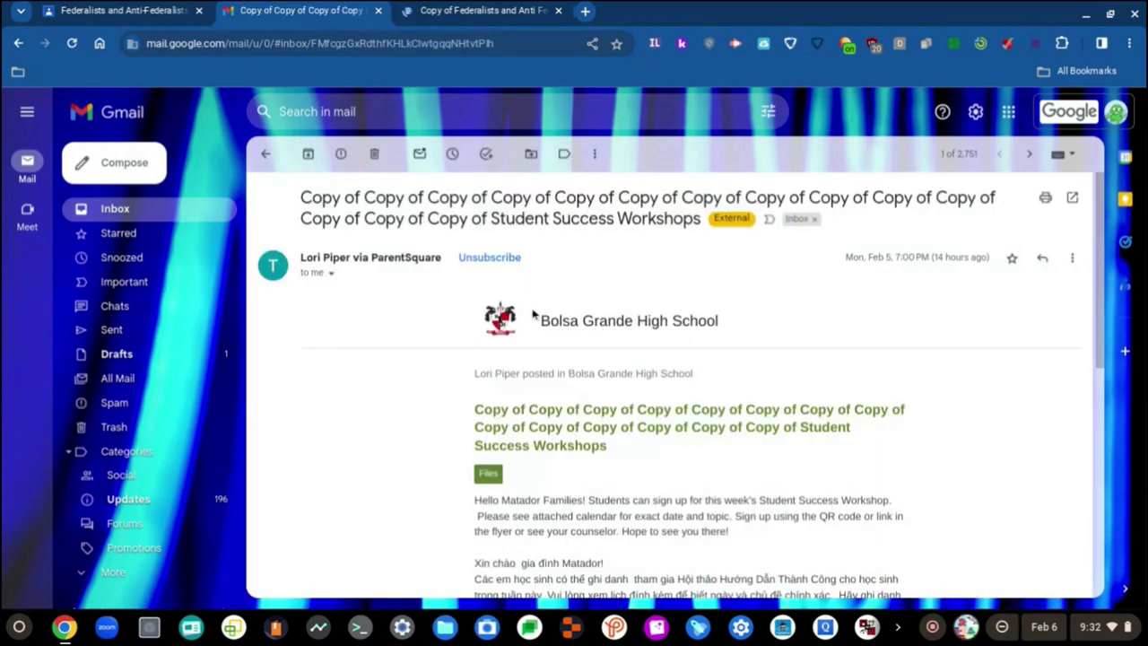
scroll(565, 376, "down", 2)
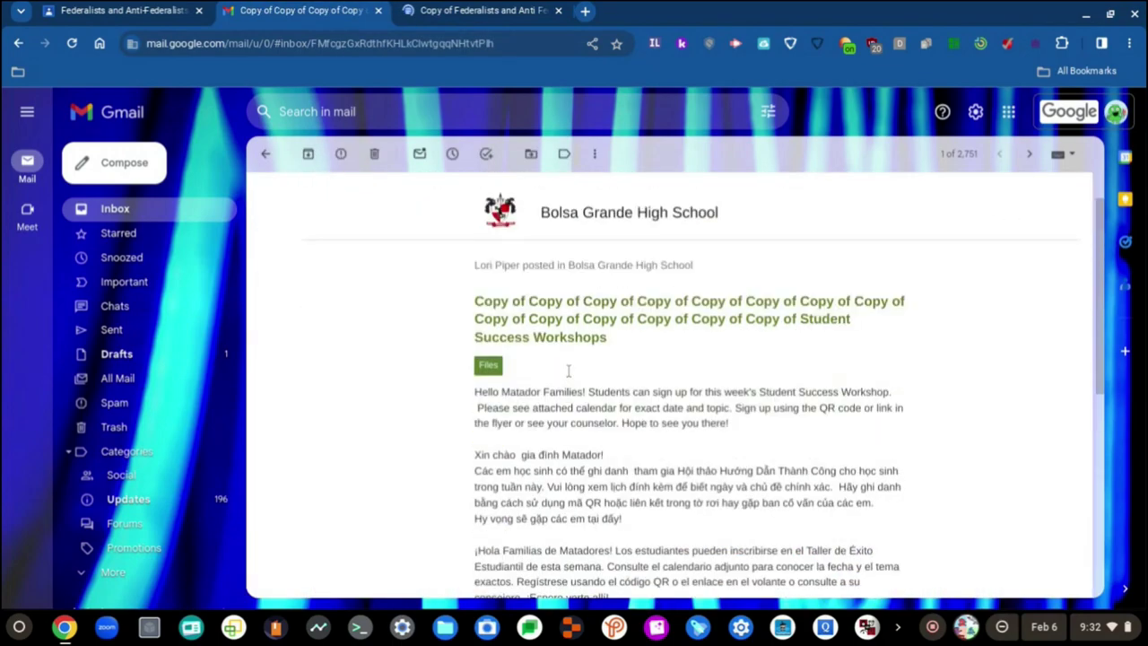
scroll(541, 362, "up", 1)
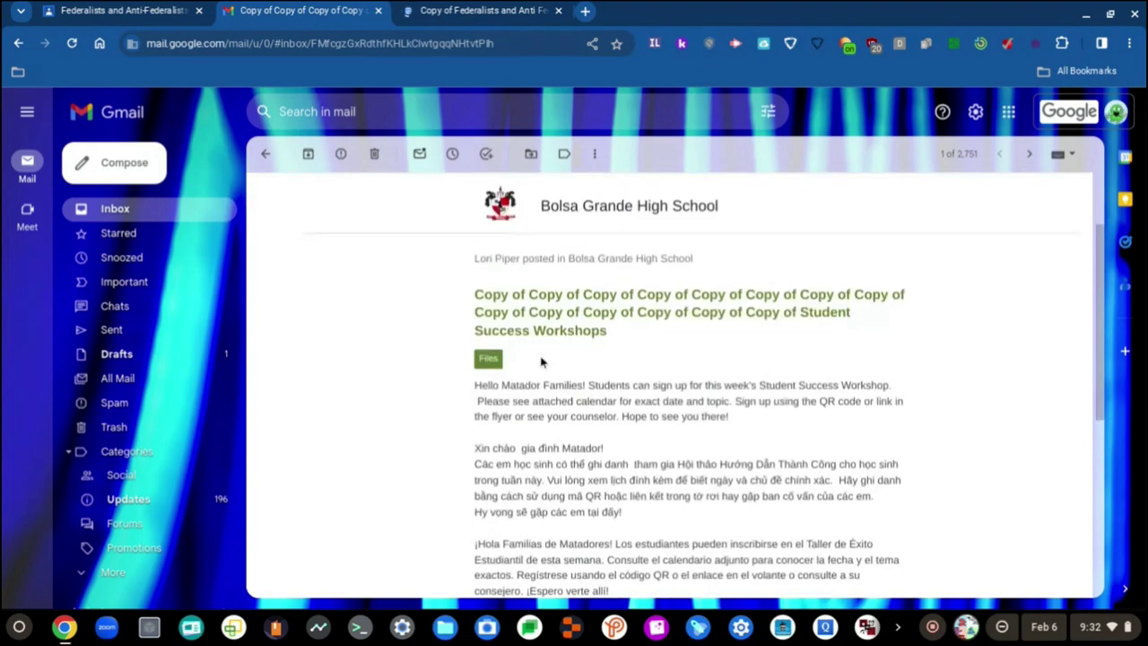
scroll(526, 290, "up", 3)
scroll(524, 289, "right", 3)
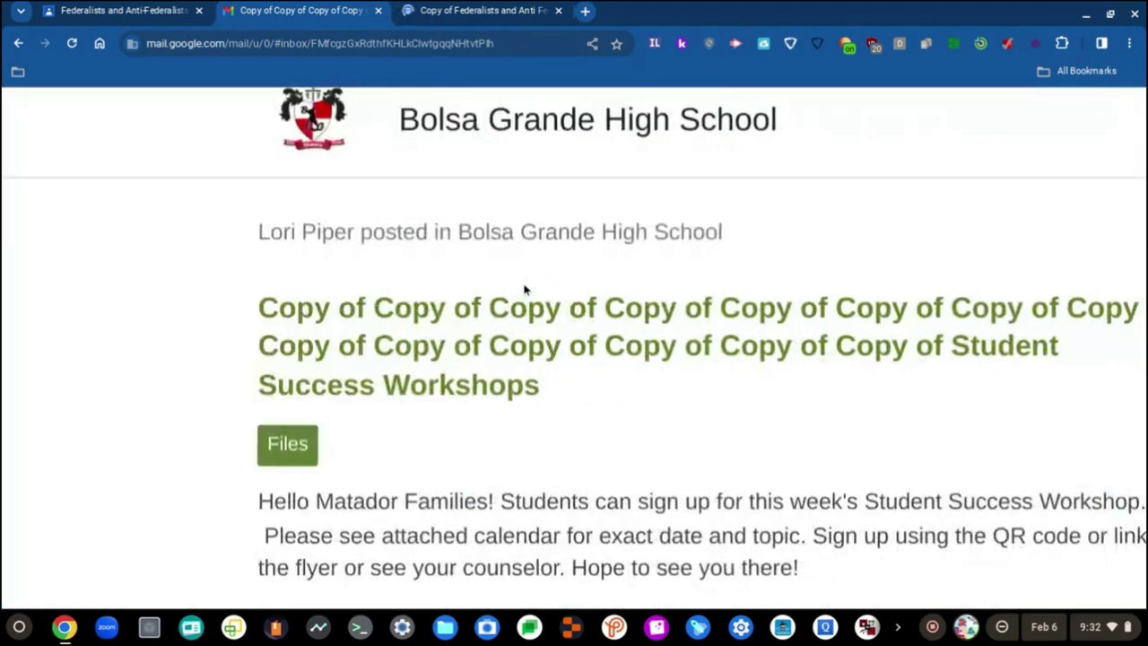
scroll(525, 289, "right", 2)
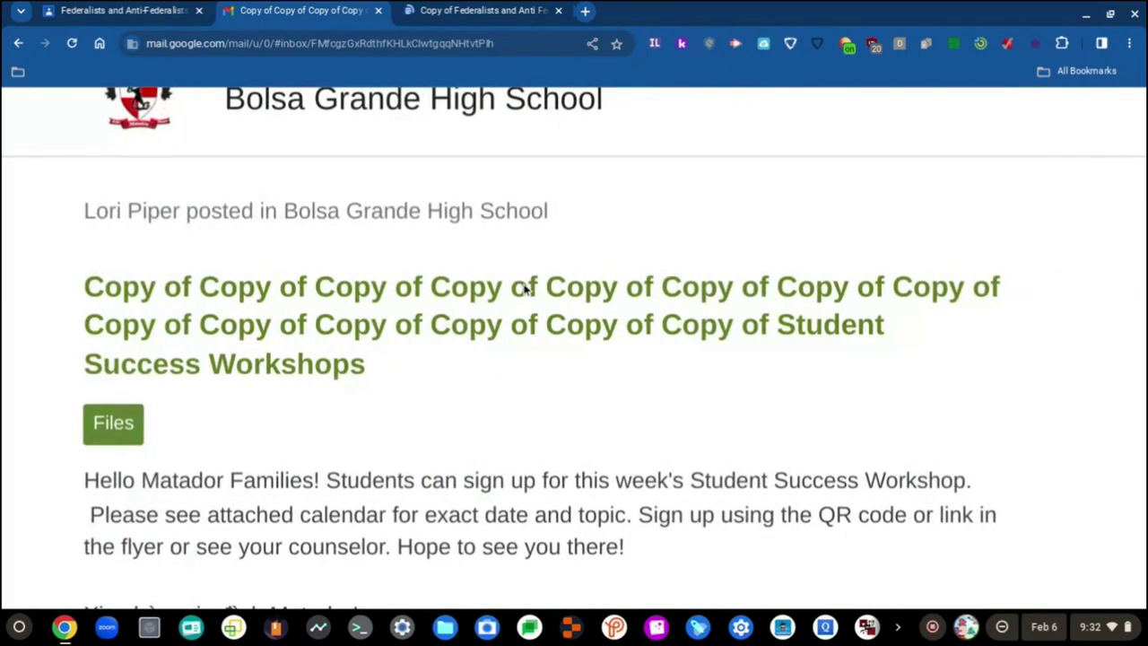
scroll(525, 290, "down", 1)
scroll(525, 289, "down", 3)
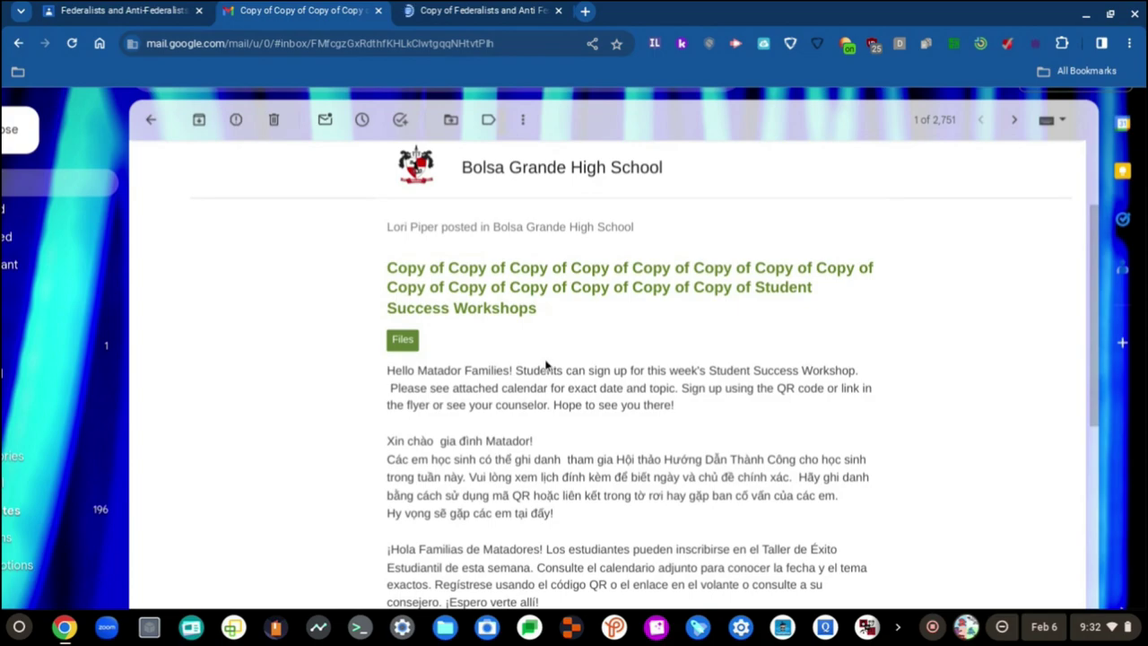
scroll(534, 361, "down", 10)
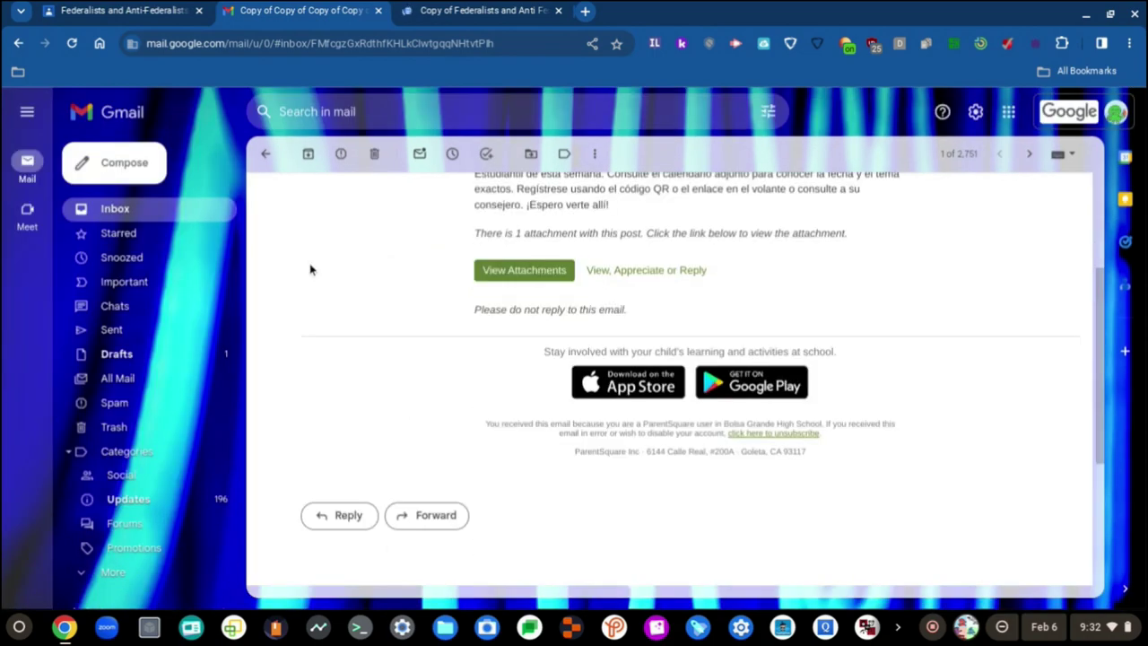
scroll(334, 315, "up", 10)
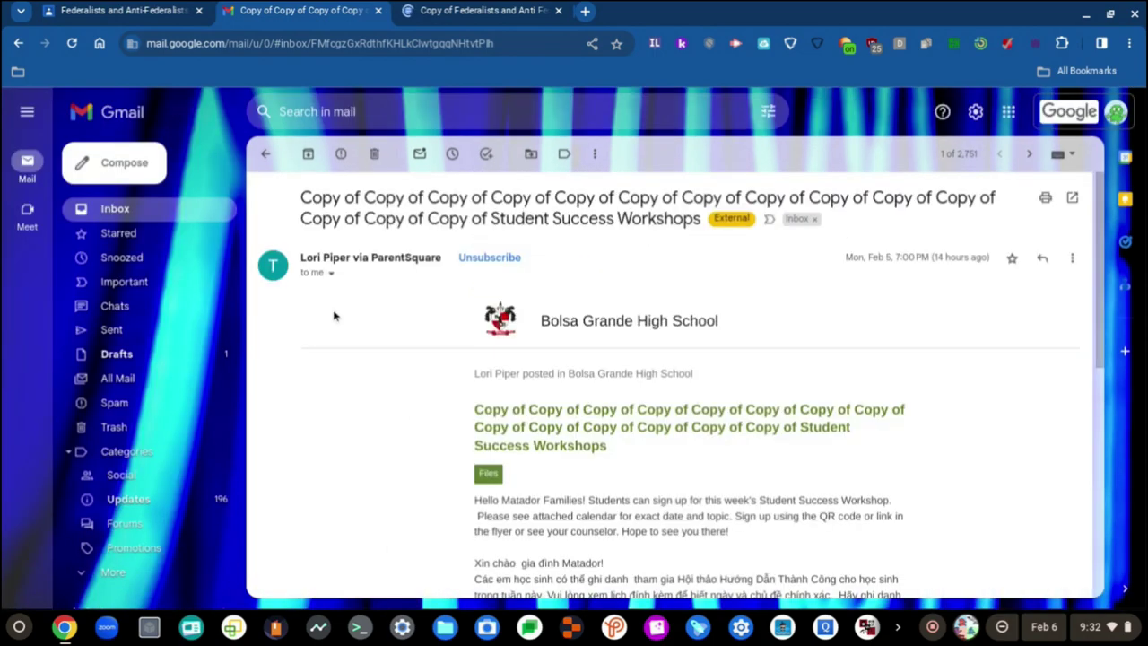
left_click(266, 153)
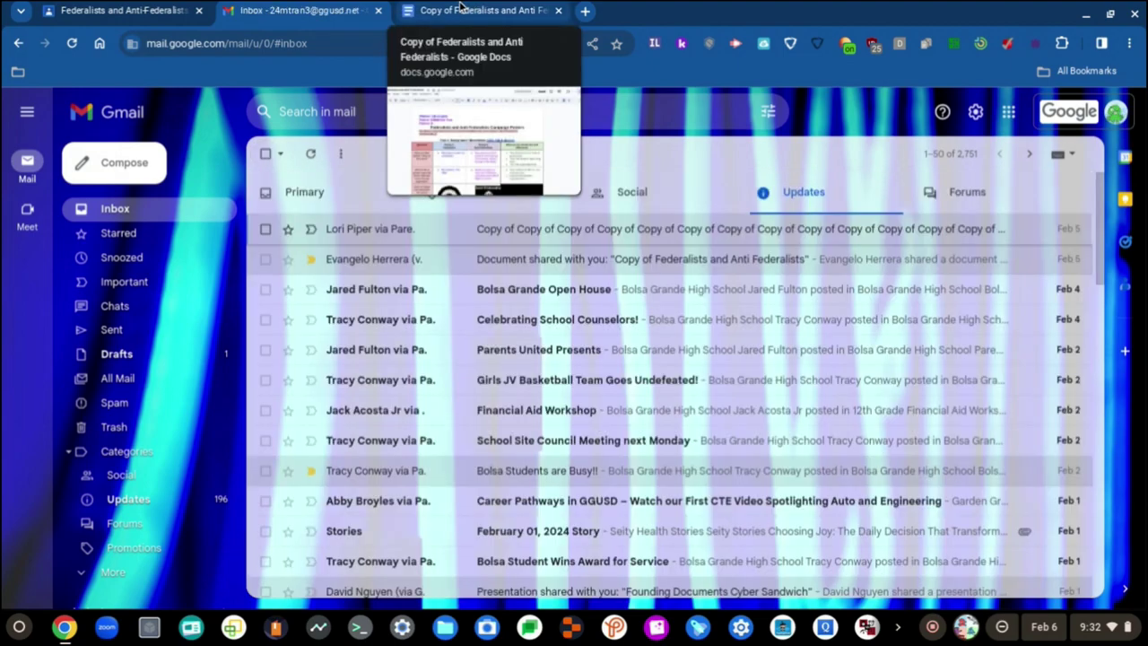
left_click(460, 7)
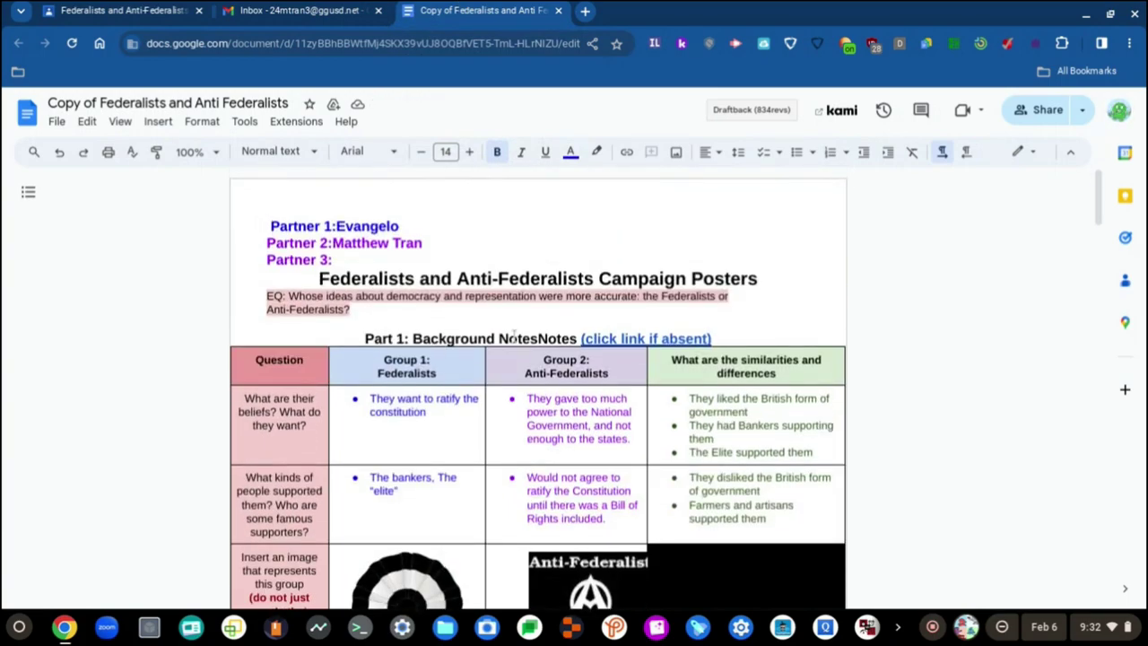
Step: Scroll through the Anti-Federalist analysis table in the worksheet document
scroll(514, 334, "down", 4)
scroll(512, 333, "up", 4)
scroll(527, 279, "down", 11)
scroll(529, 281, "up", 11)
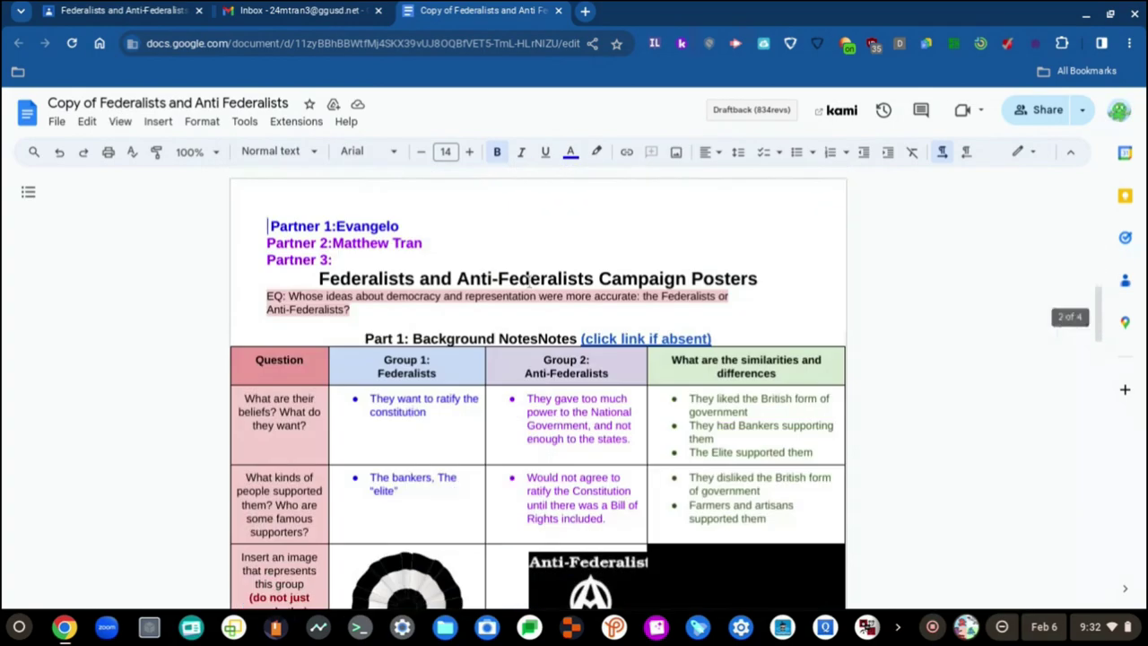
scroll(527, 279, "down", 8)
scroll(537, 276, "up", 8)
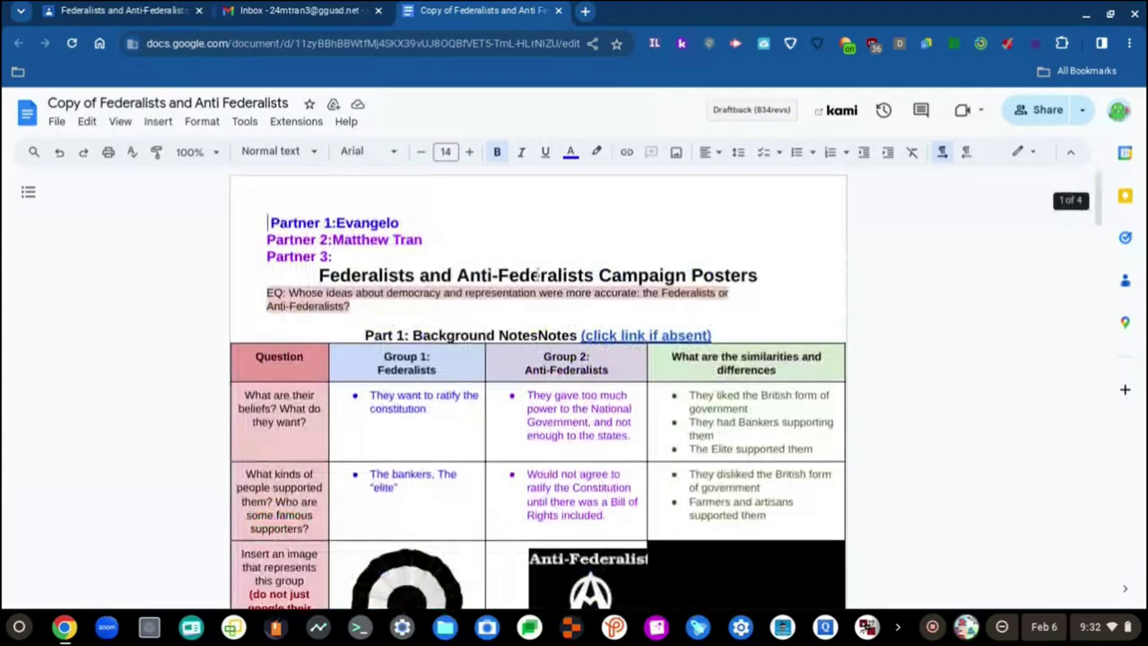
scroll(536, 273, "down", 15)
scroll(538, 272, "down", 12)
scroll(537, 273, "down", 2)
scroll(538, 275, "up", 12)
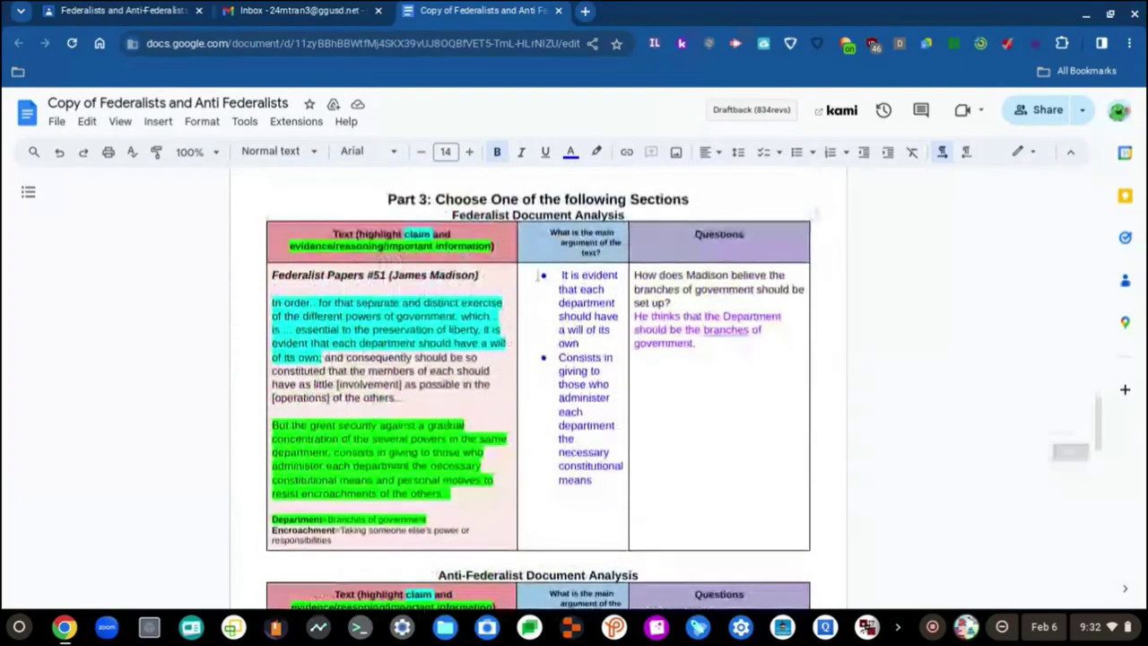
scroll(537, 275, "down", 10)
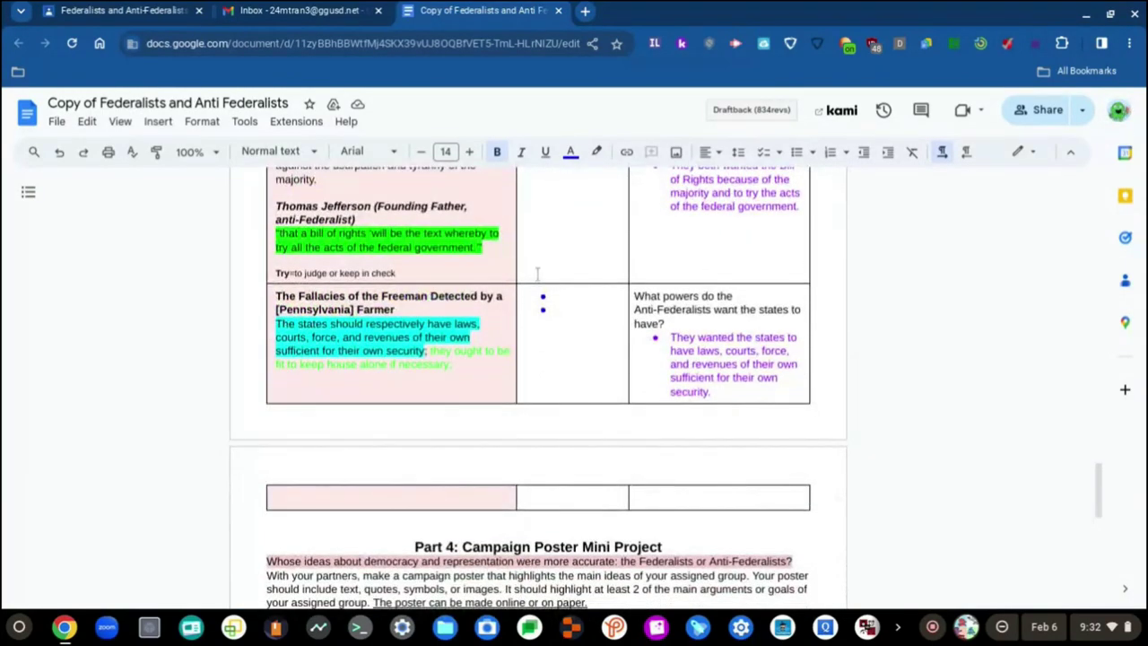
scroll(538, 273, "up", 4)
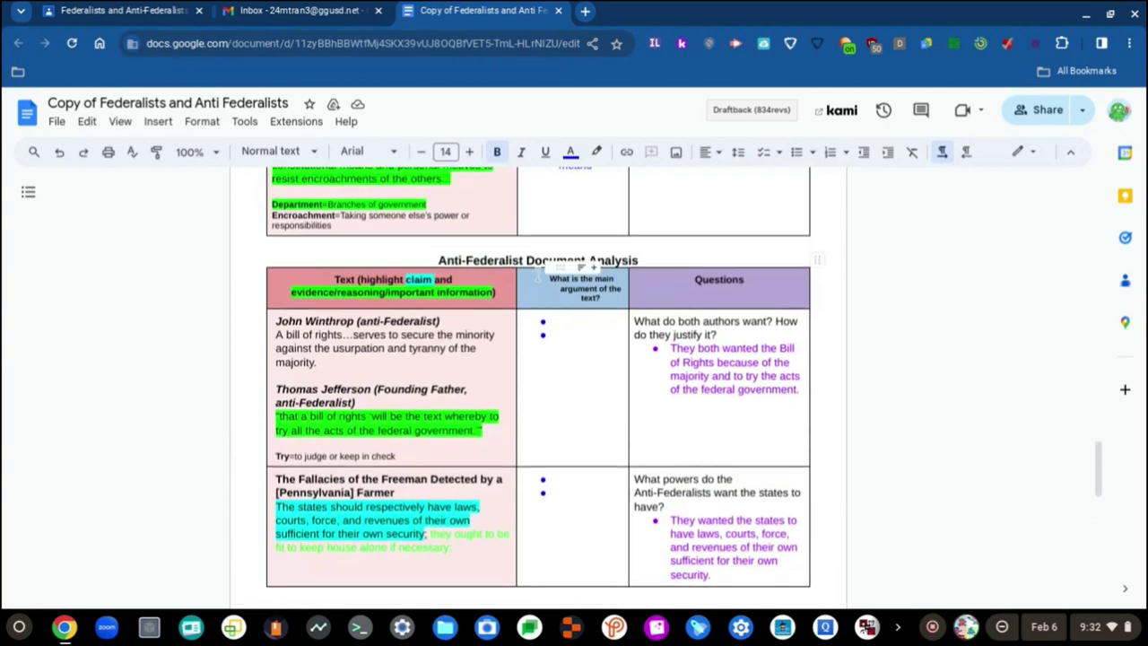
scroll(537, 274, "down", 1)
scroll(537, 273, "down", 5)
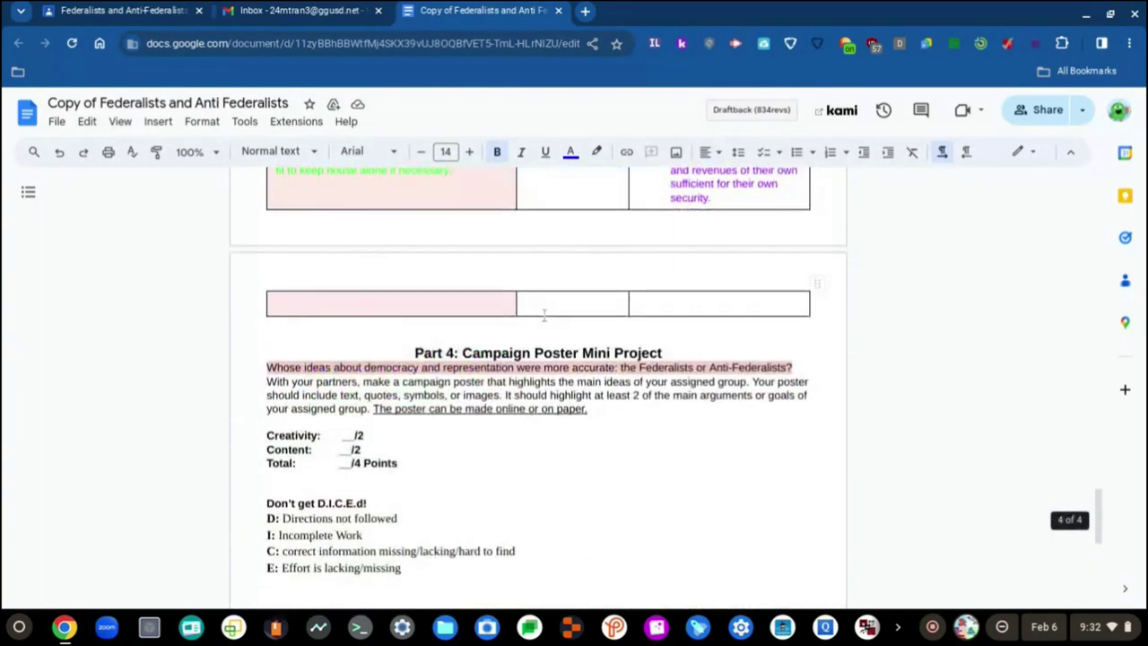
scroll(545, 311, "down", 2)
scroll(514, 341, "up", 4)
scroll(514, 341, "down", 2)
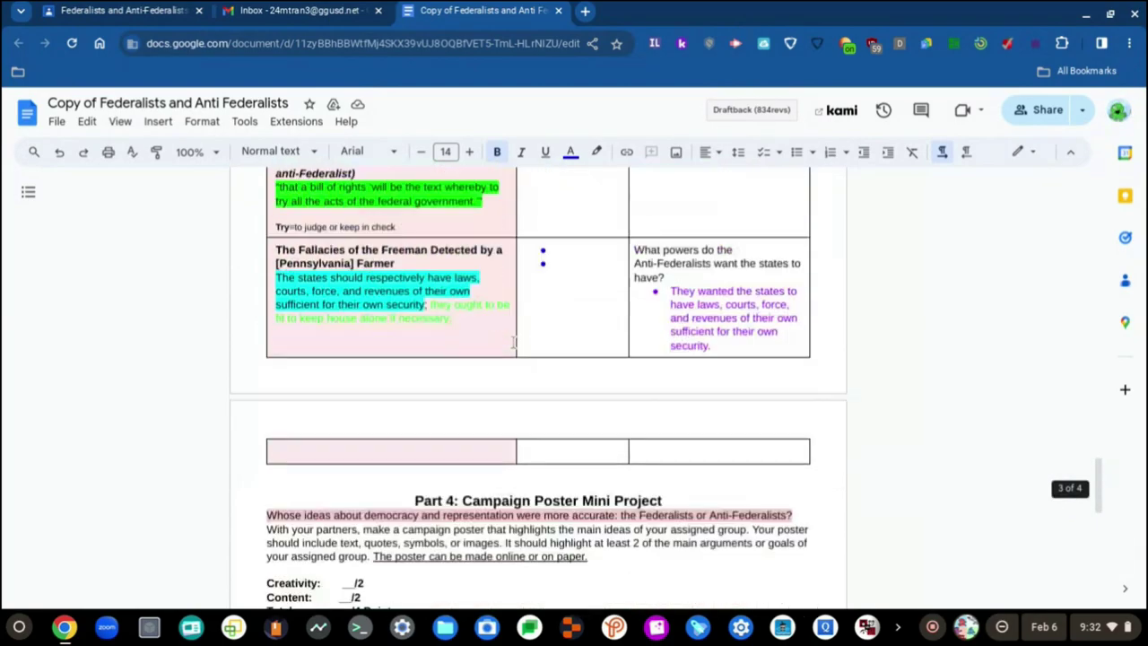
scroll(514, 340, "up", 4)
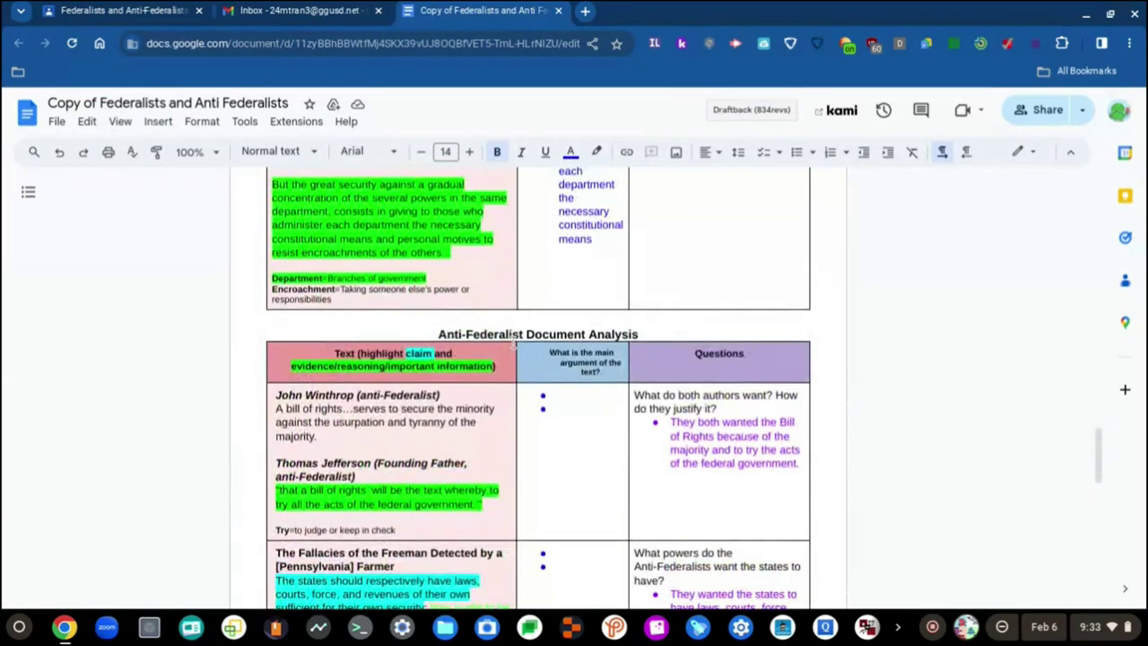
scroll(515, 372, "up", 3)
scroll(517, 372, "down", 5)
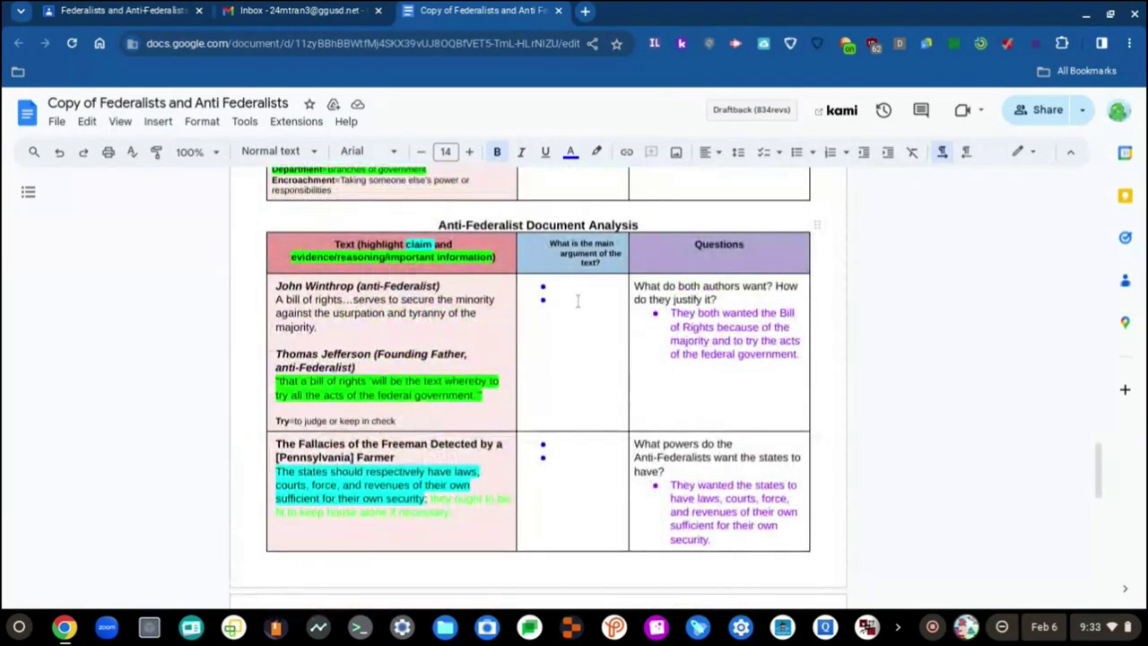
Step: Place the cursor in the empty main-argument bullet, then return to the Classroom assignment page
left_click(567, 286)
scroll(538, 340, "down", 4)
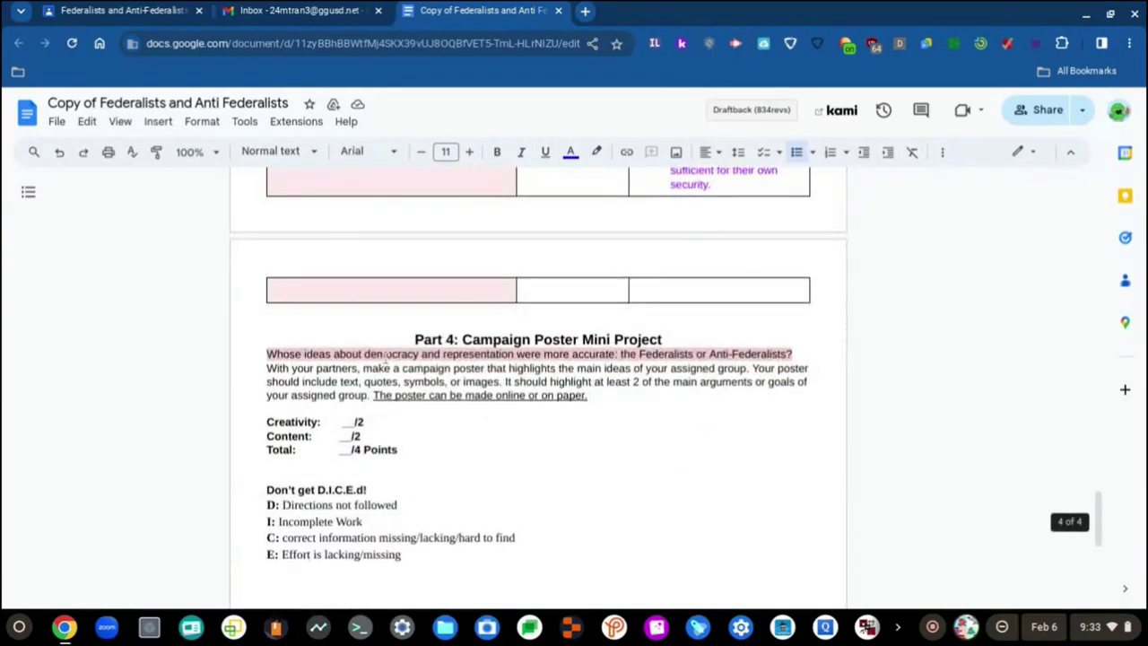
scroll(387, 372, "up", 5)
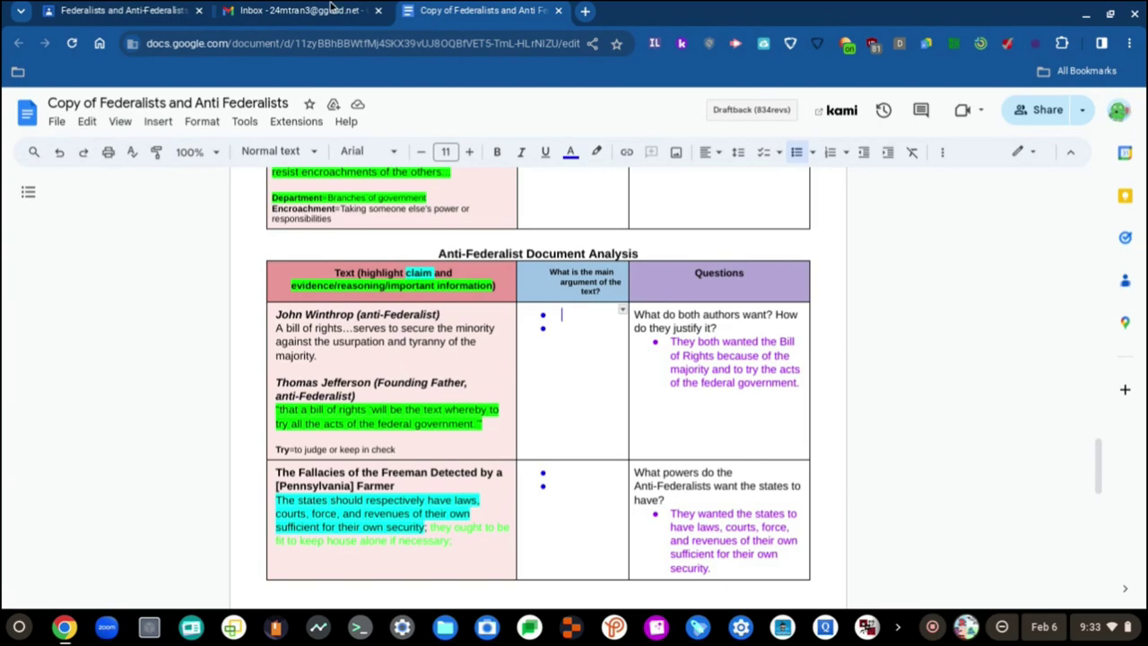
left_click(300, 10)
left_click(101, 9)
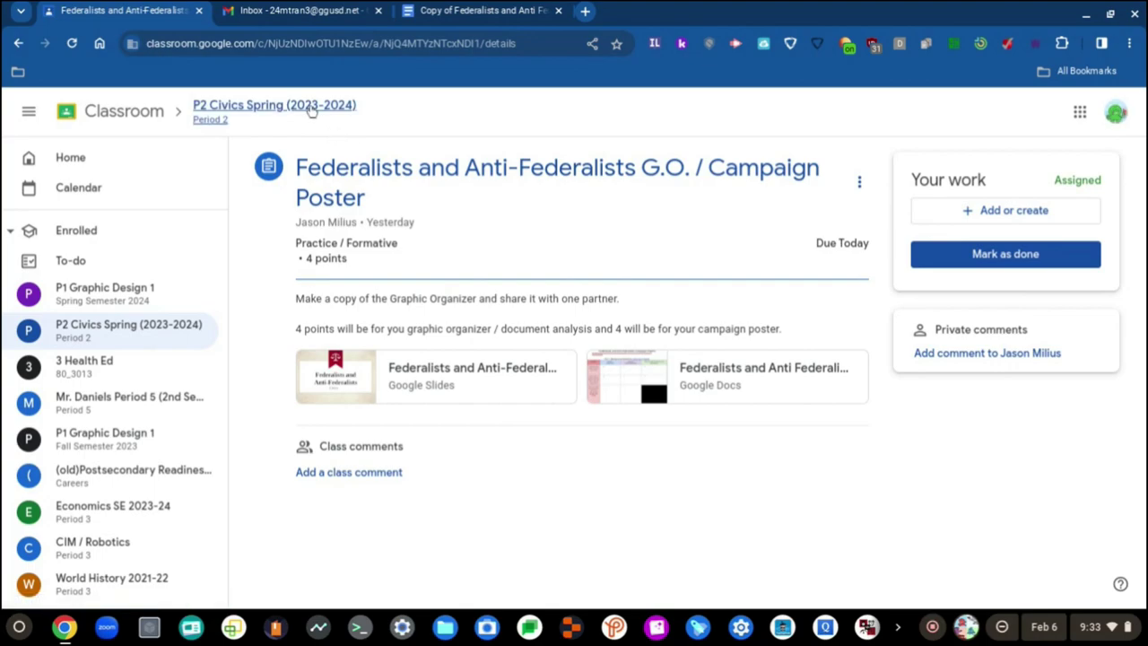
Step: Open the Find My Representative Group Work assignment from the P2 Civics Spring (2023-2024) stream
left_click(310, 107)
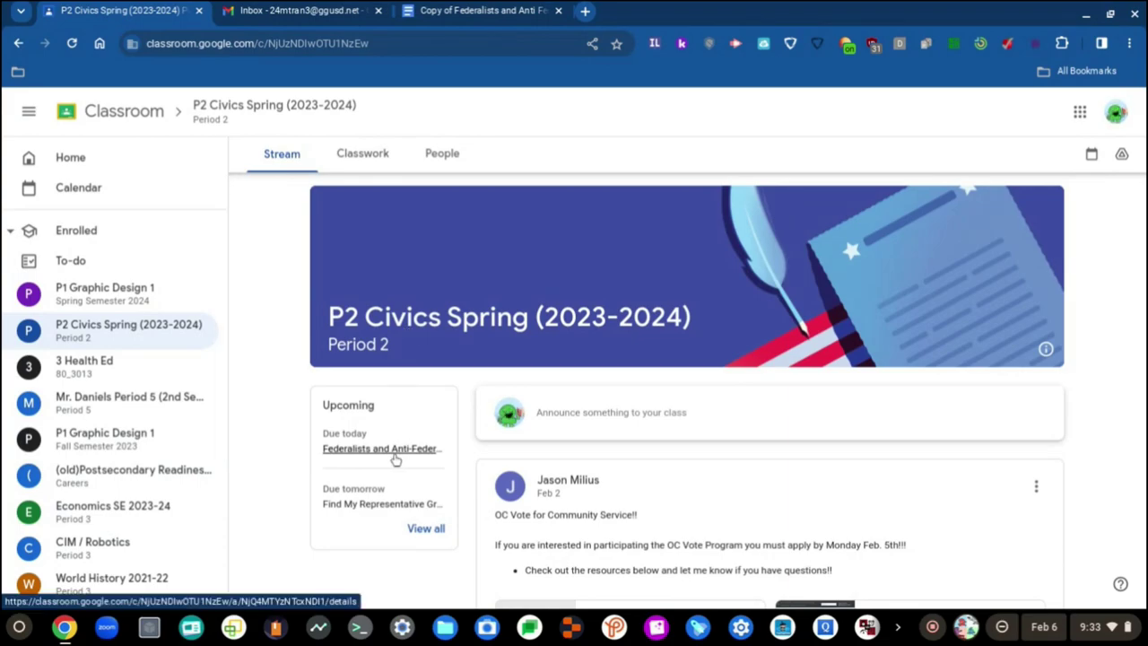
left_click(384, 503)
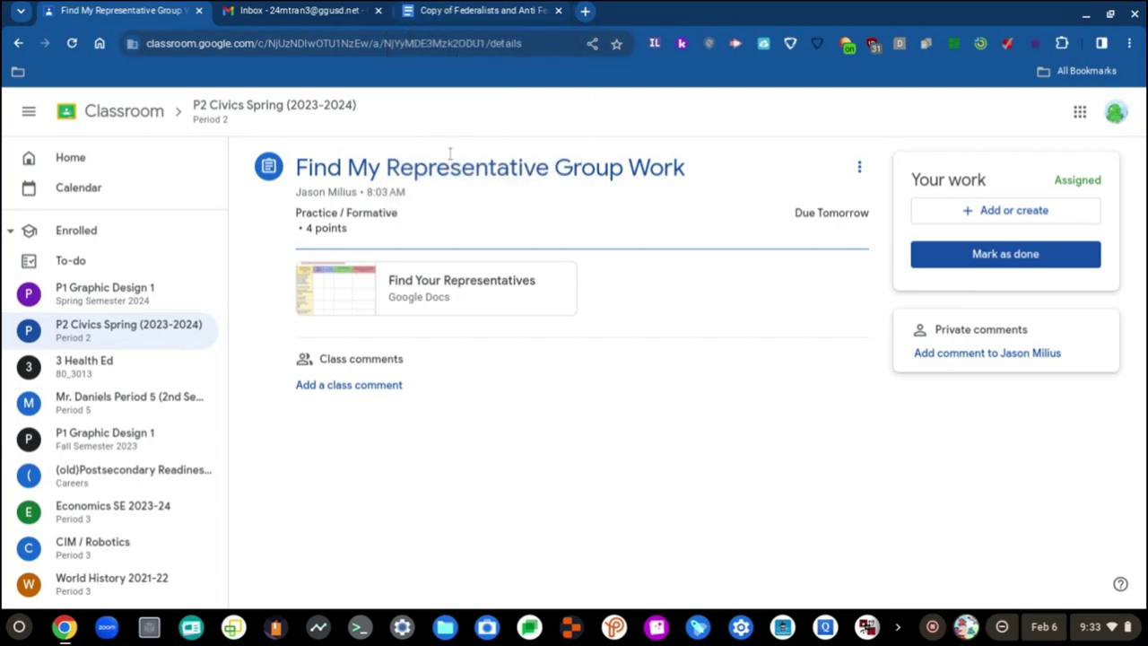
left_click(473, 9)
Step: Switch back to the Copy of Federalists and Anti Federalists worksheet tab
left_click(164, 7)
left_click(507, 9)
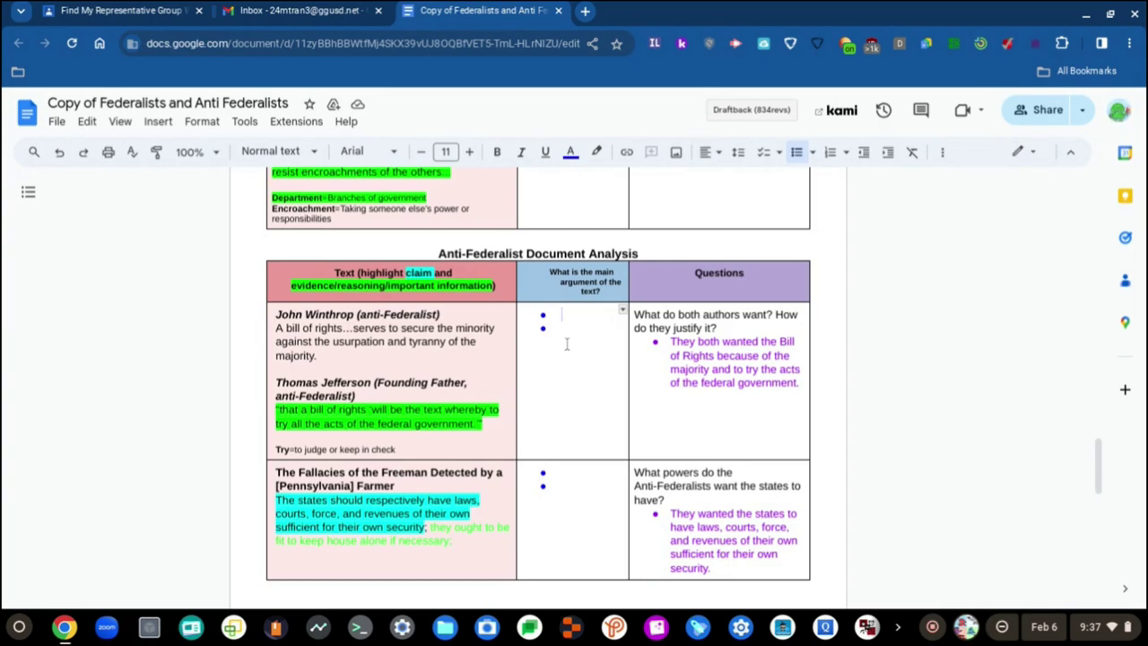
Step: Go to canva.com in a new Chrome tab
left_click(583, 10)
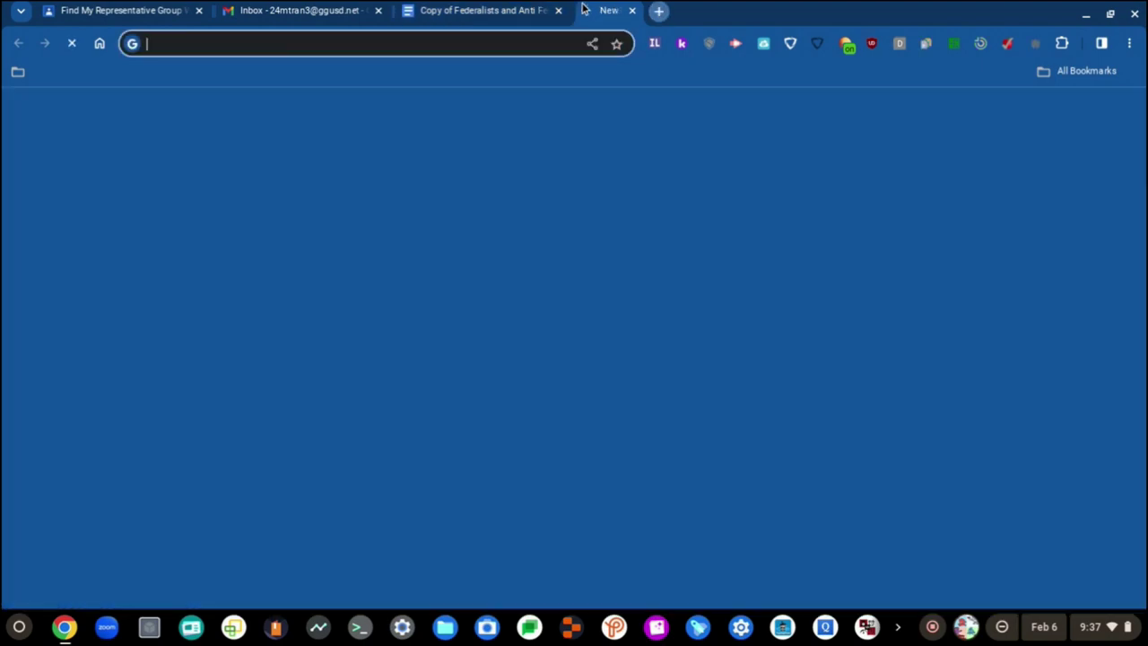
type("cna")
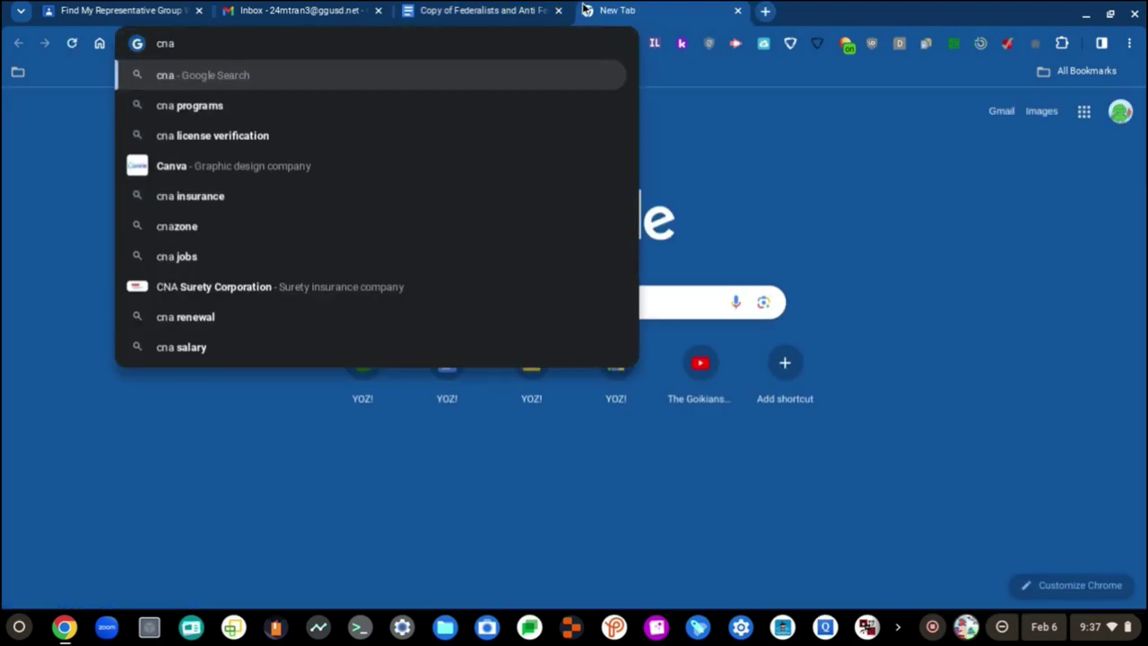
key("BackSpace")
key("BackSpace")
type("anva.com")
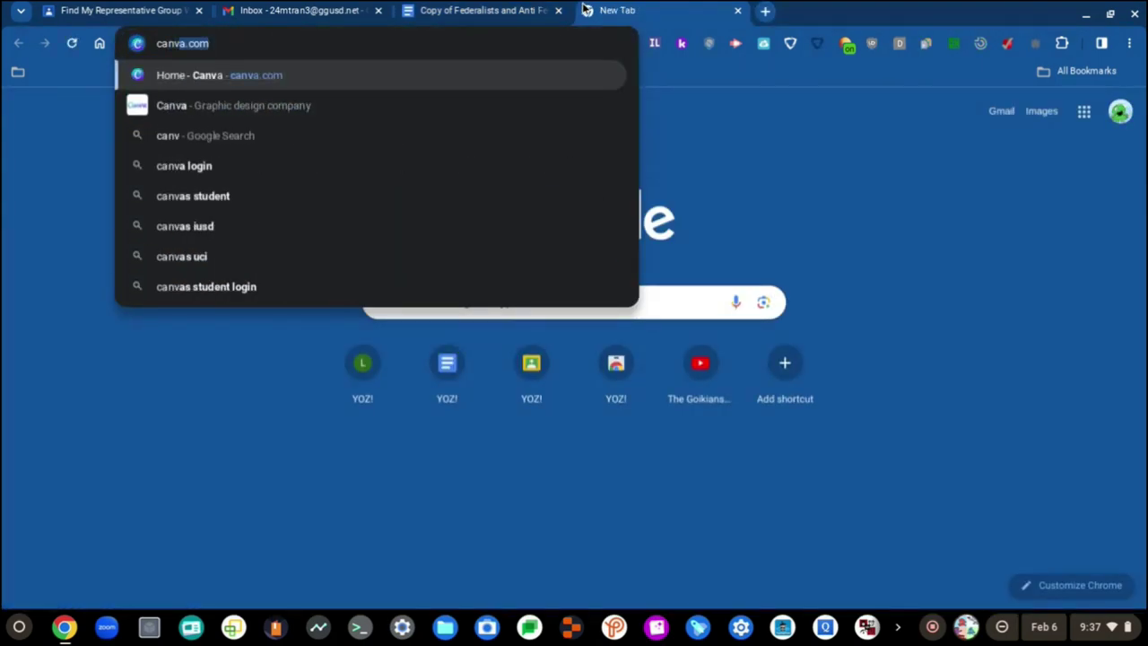
key("Return")
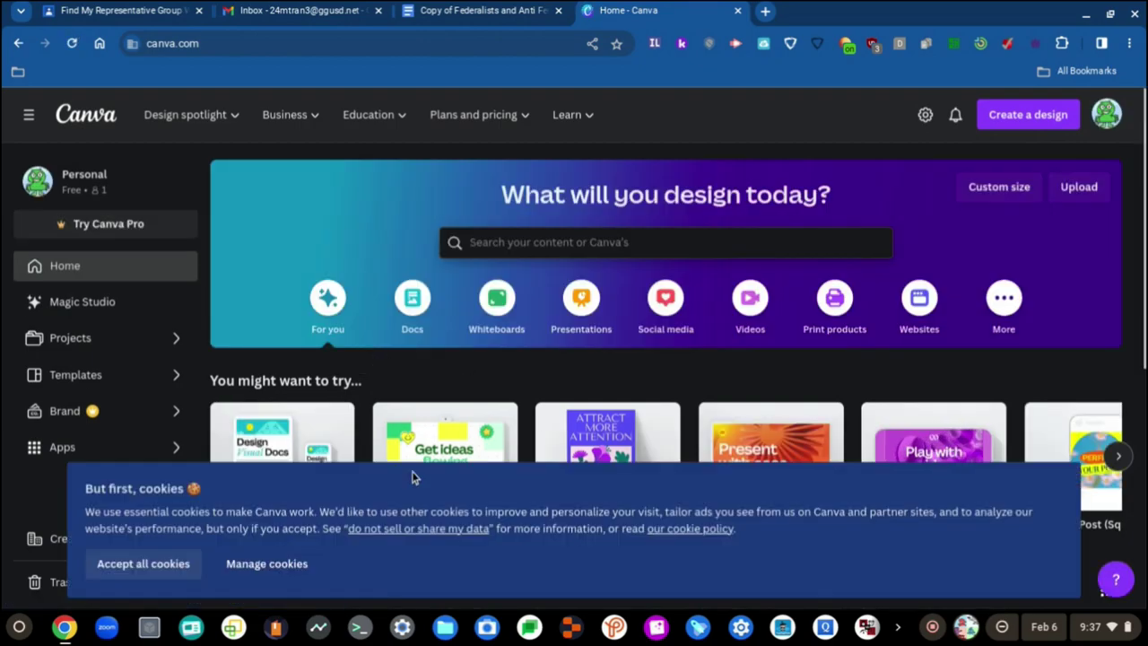
Step: Accept all Canva cookies and create a new blank Doc design, 'Untitled design - Doc'
left_click(125, 562)
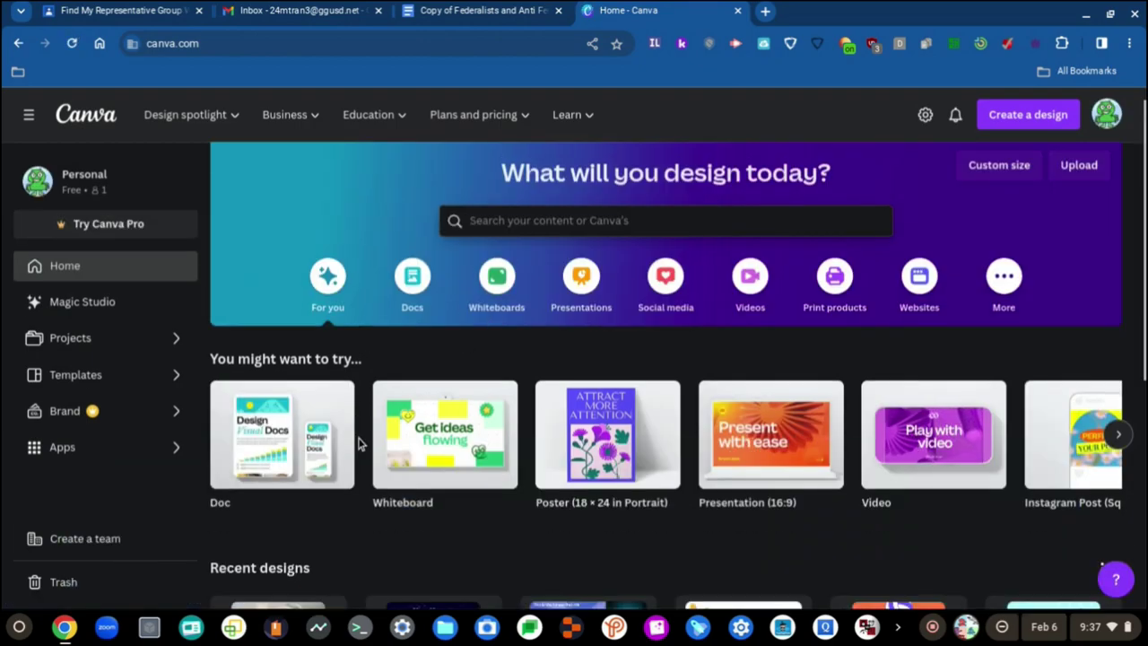
scroll(327, 376, "down", 5)
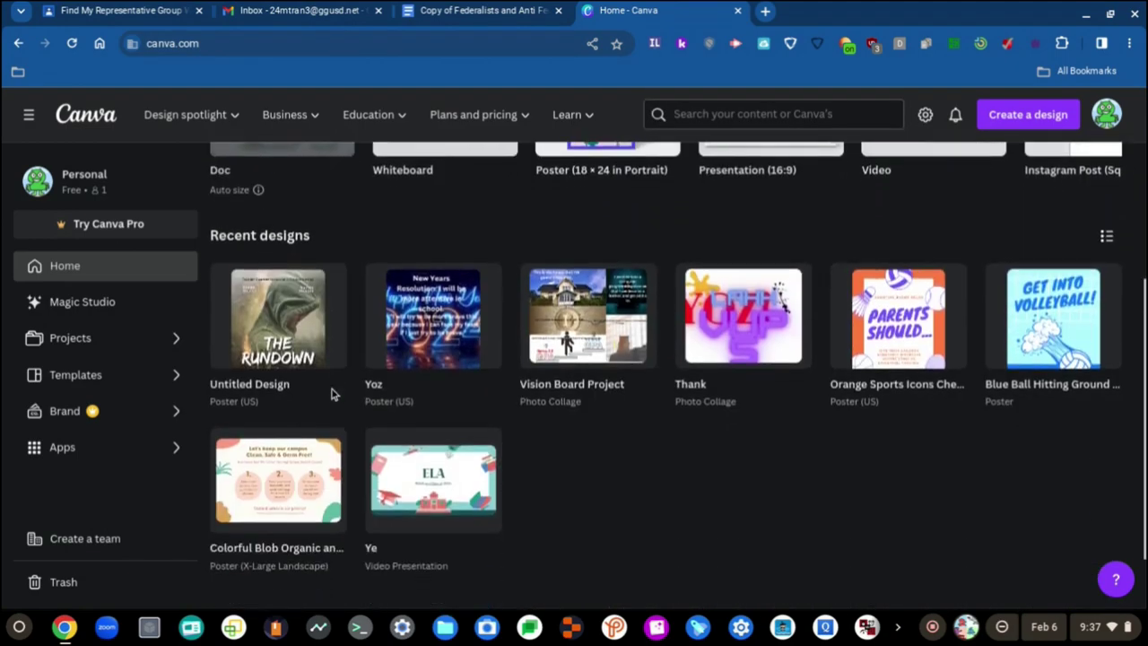
left_click(106, 273)
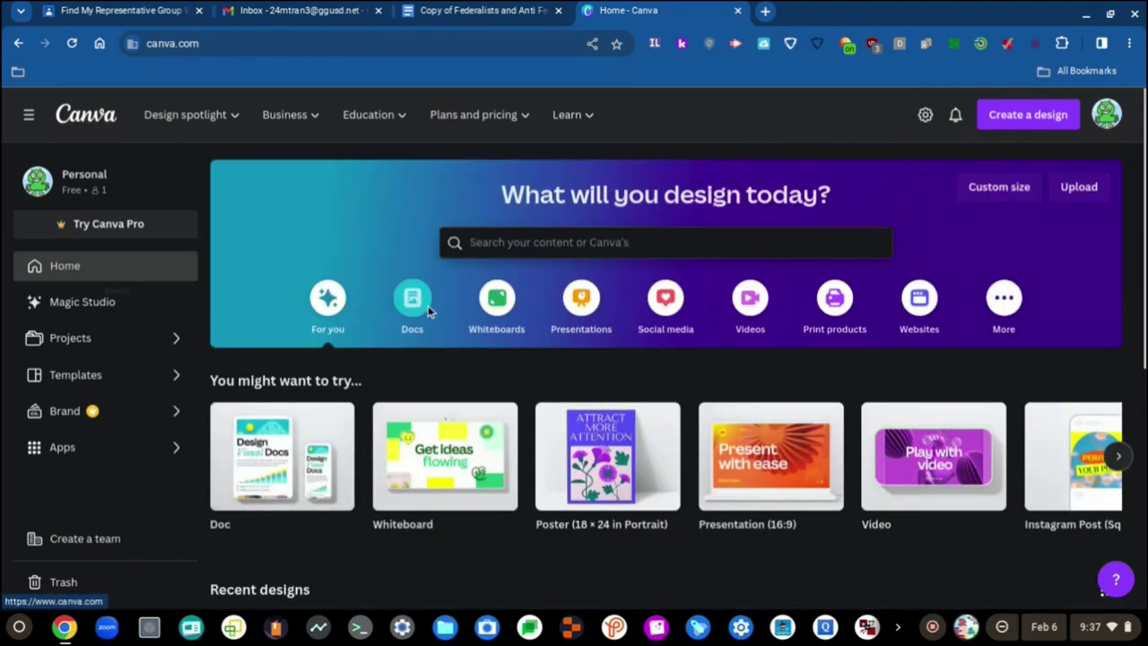
left_click(1023, 117)
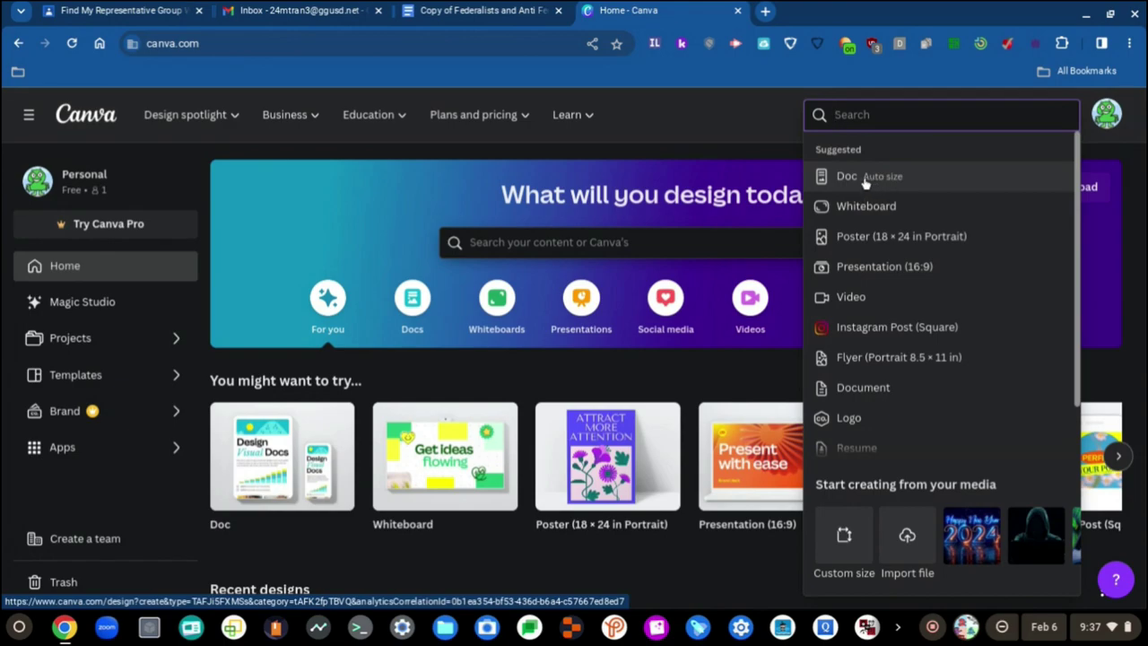
left_click(864, 179)
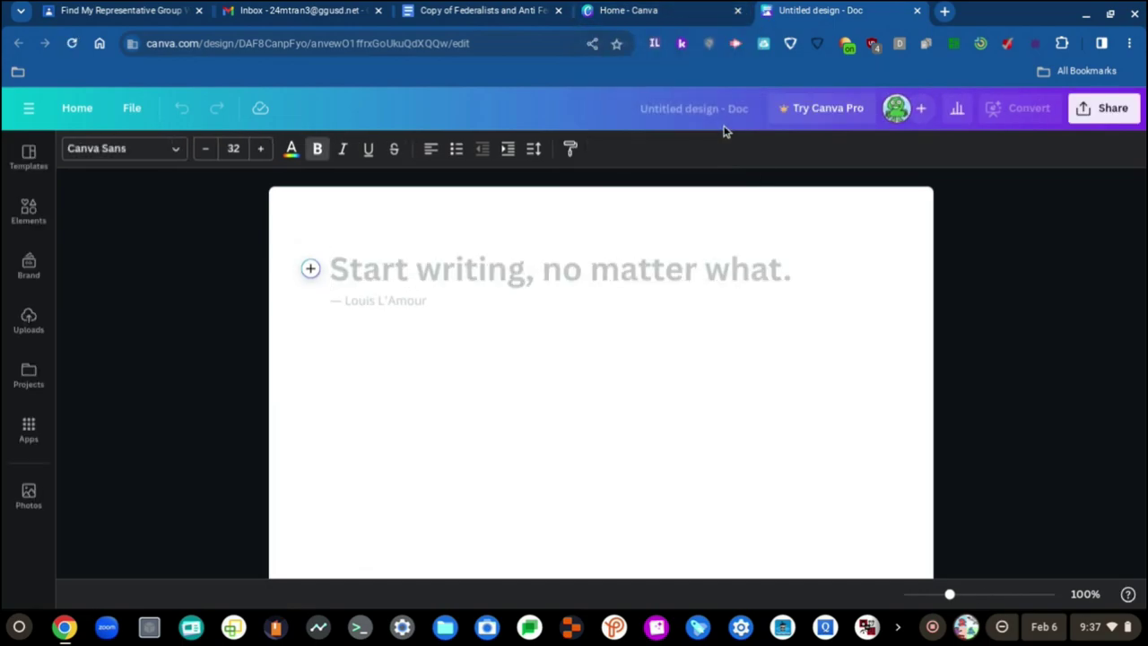
left_click(495, 9)
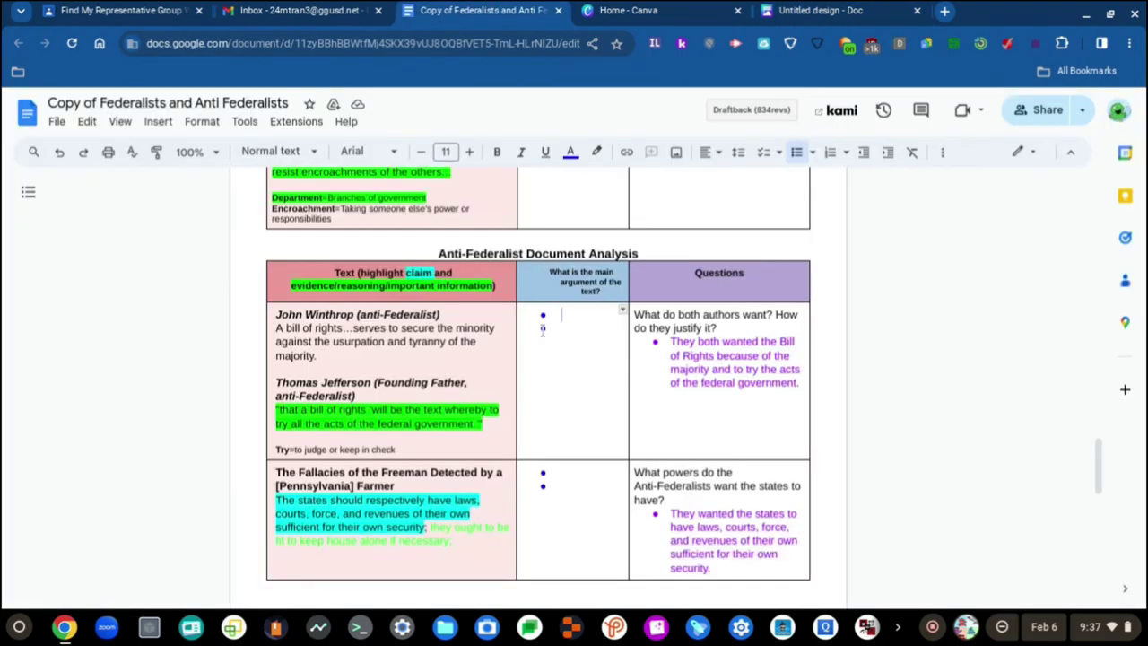
scroll(537, 381, "down", 3)
scroll(537, 381, "up", 3)
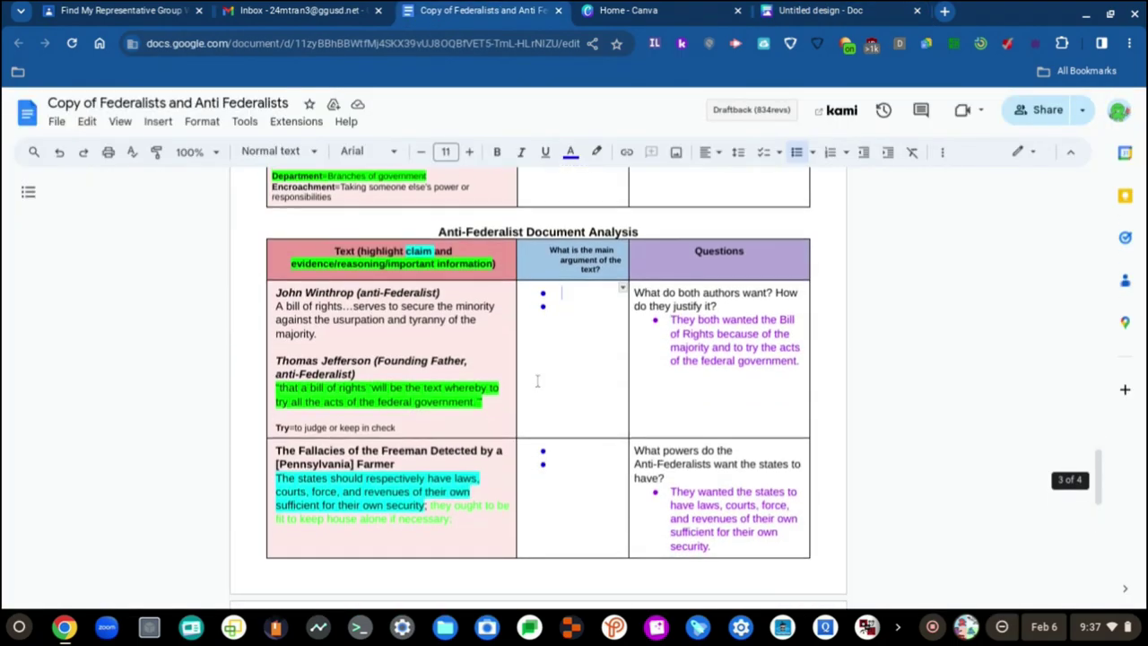
scroll(537, 381, "up", 1)
scroll(445, 376, "up", 5)
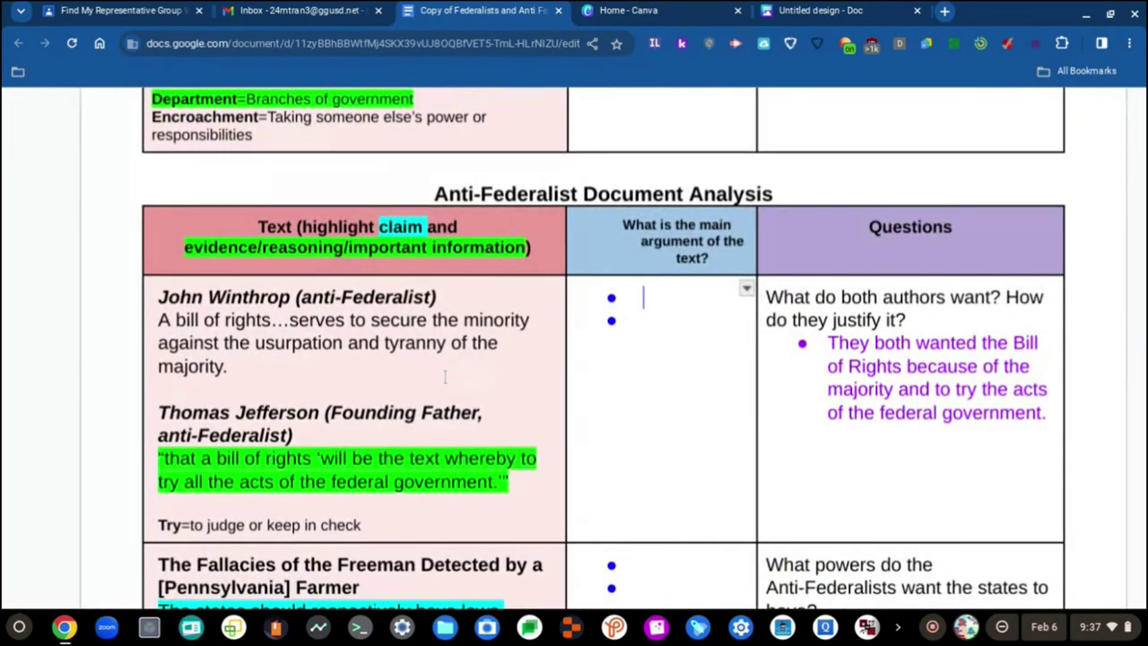
scroll(445, 376, "up", 5)
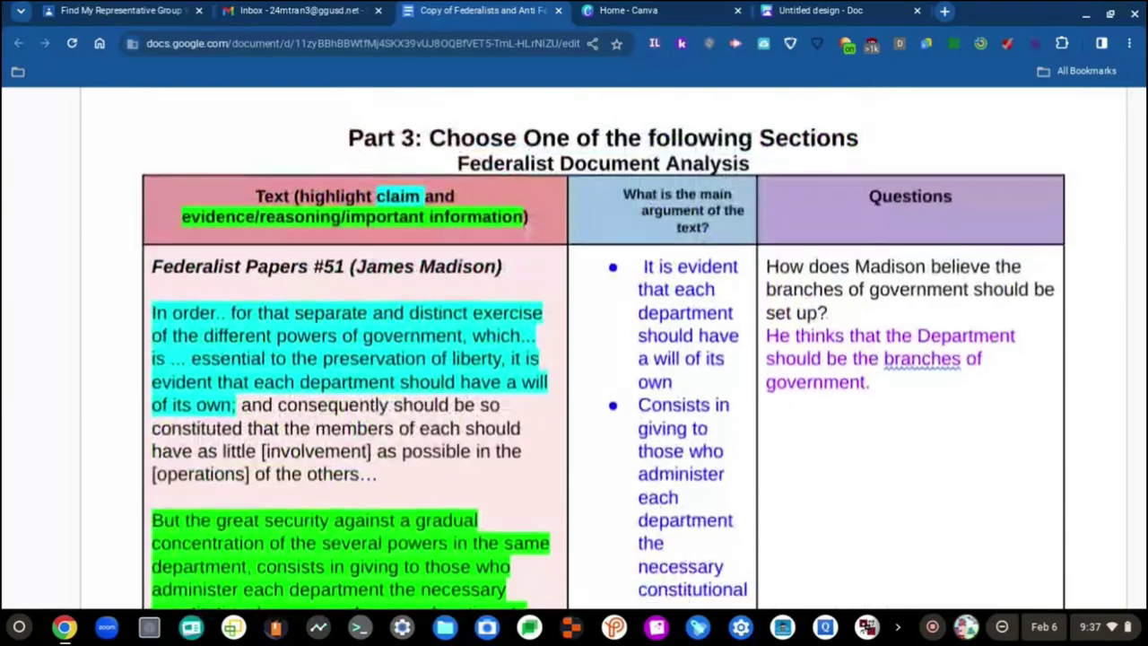
scroll(485, 491, "down", 5)
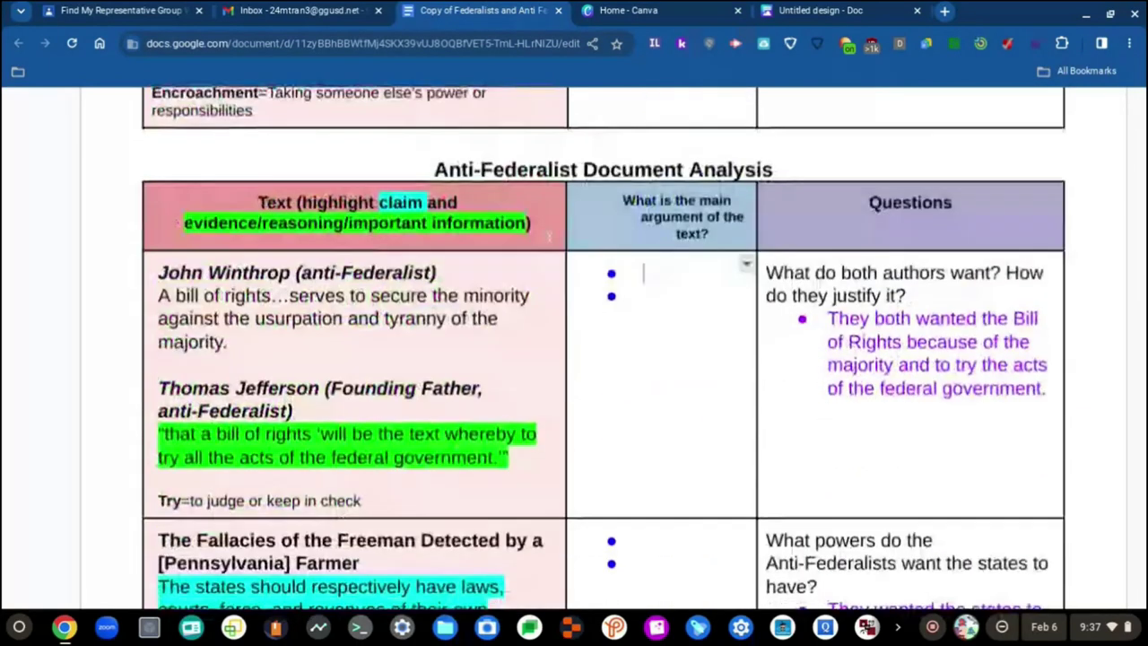
scroll(485, 491, "down", 1)
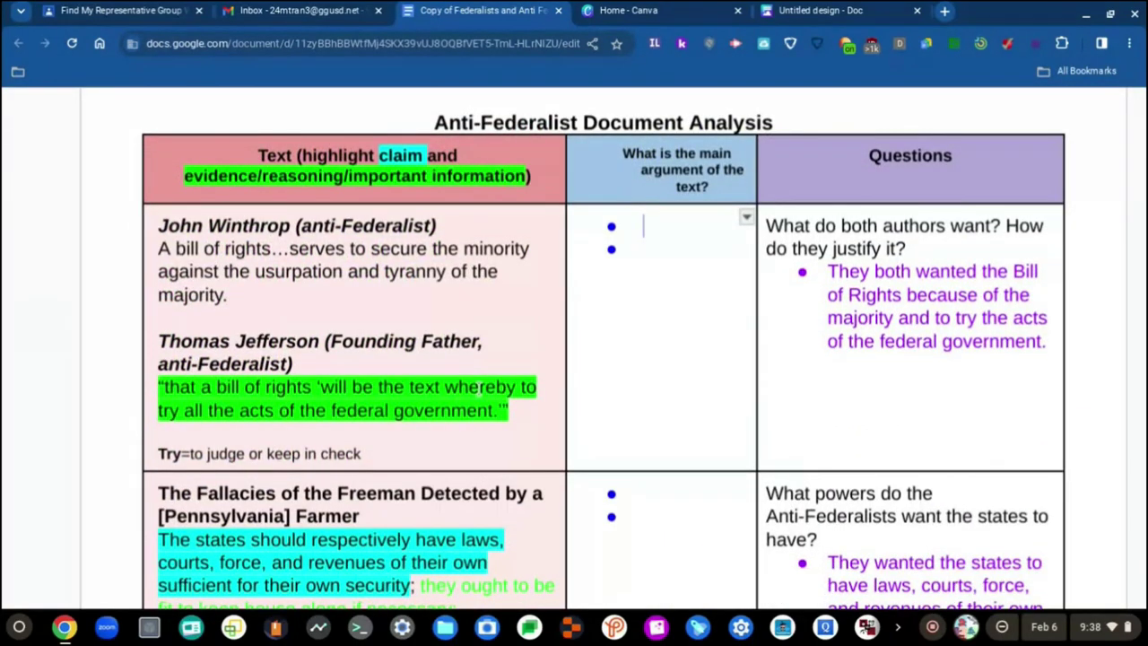
scroll(526, 262, "down", 1)
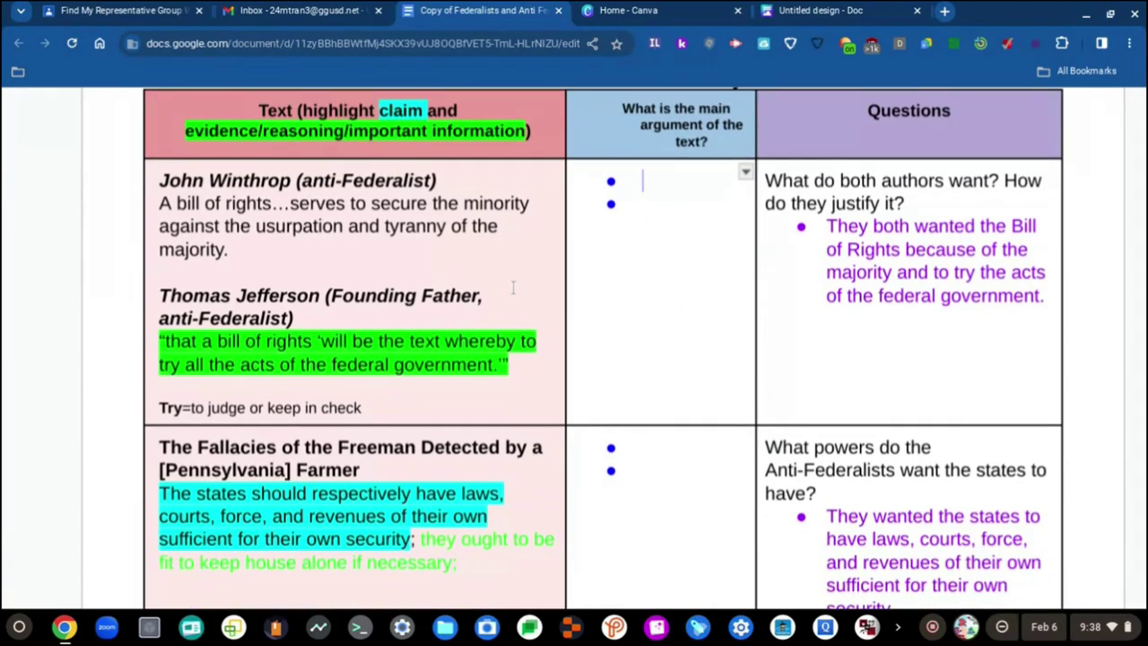
scroll(513, 287, "down", 1)
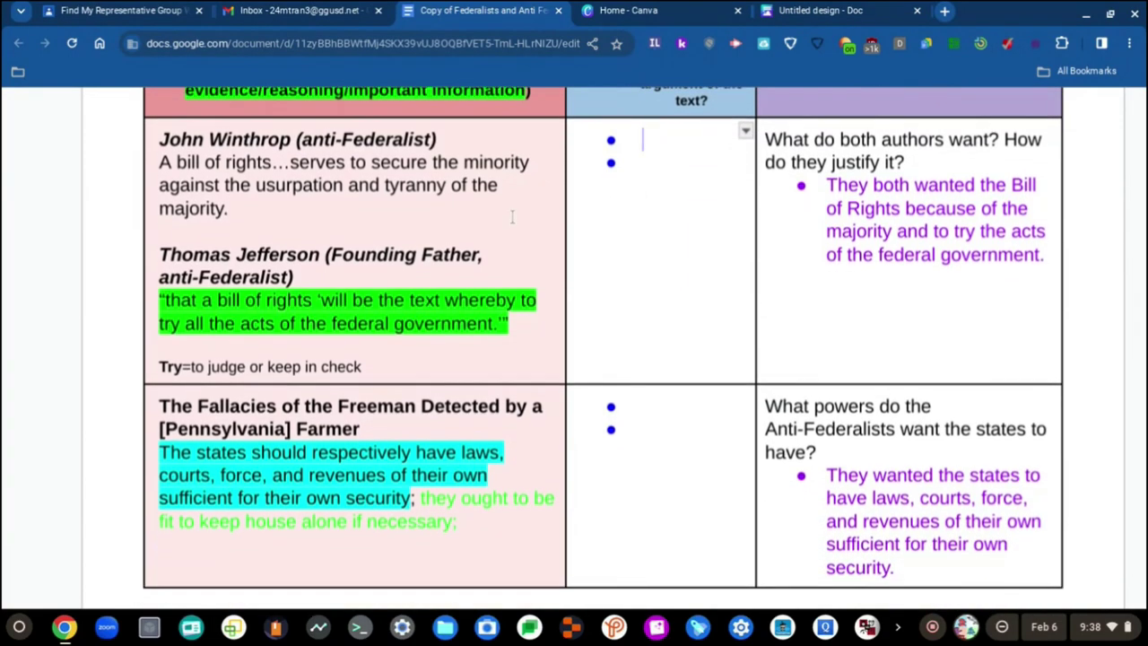
key("ctrl+minus")
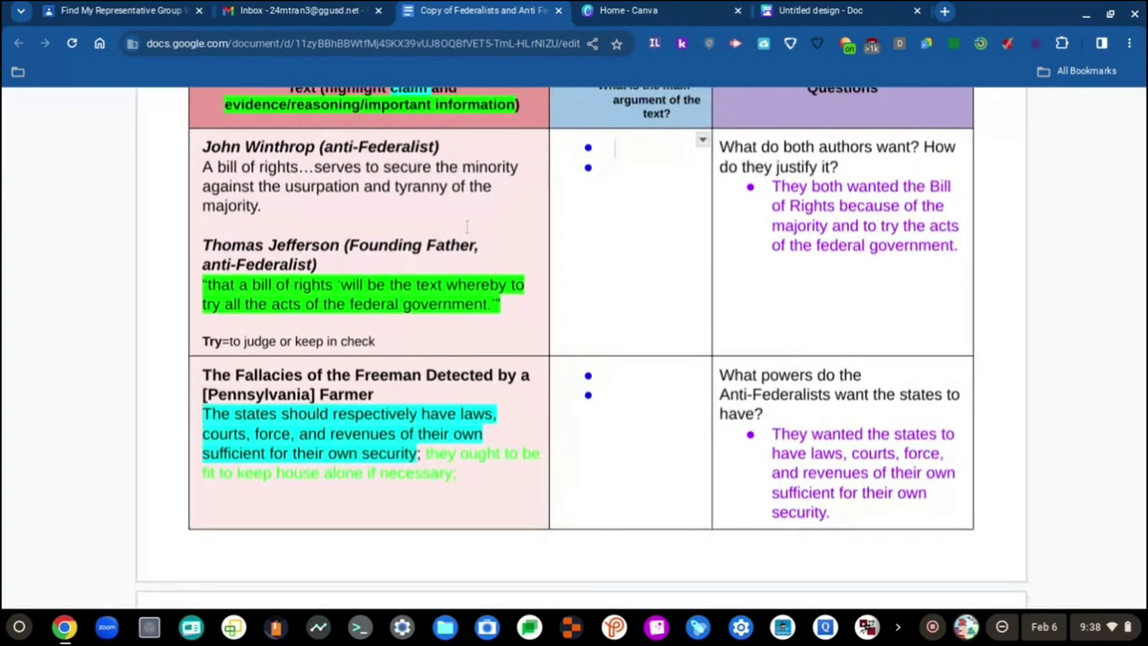
scroll(459, 238, "down", 1)
scroll(488, 185, "down", 1)
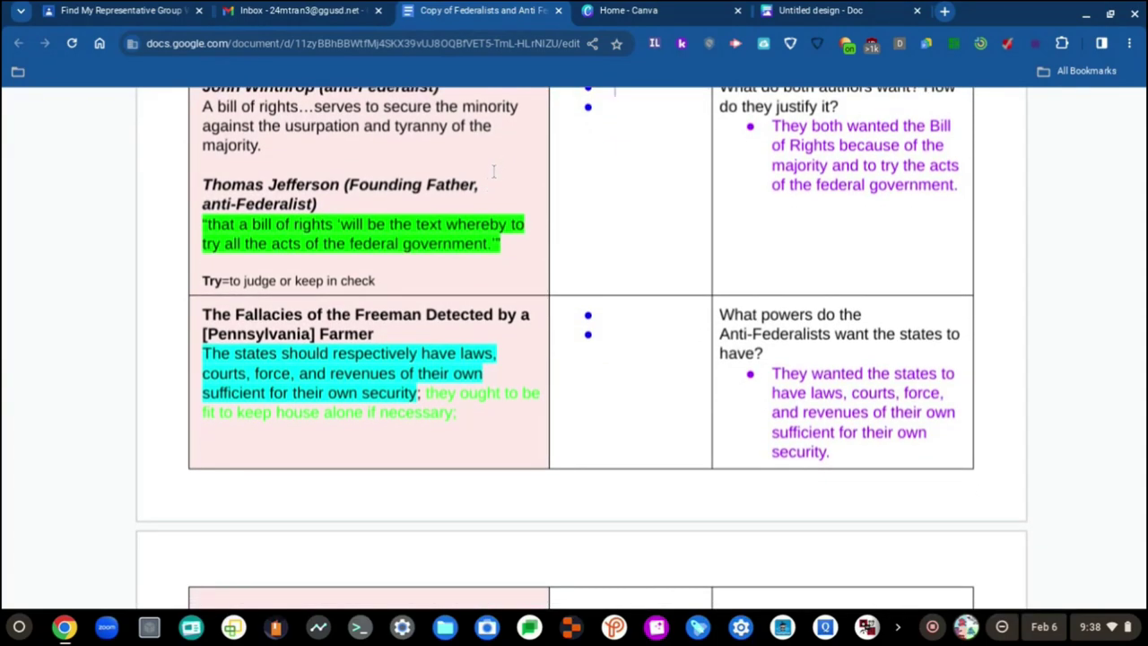
scroll(493, 171, "down", 2)
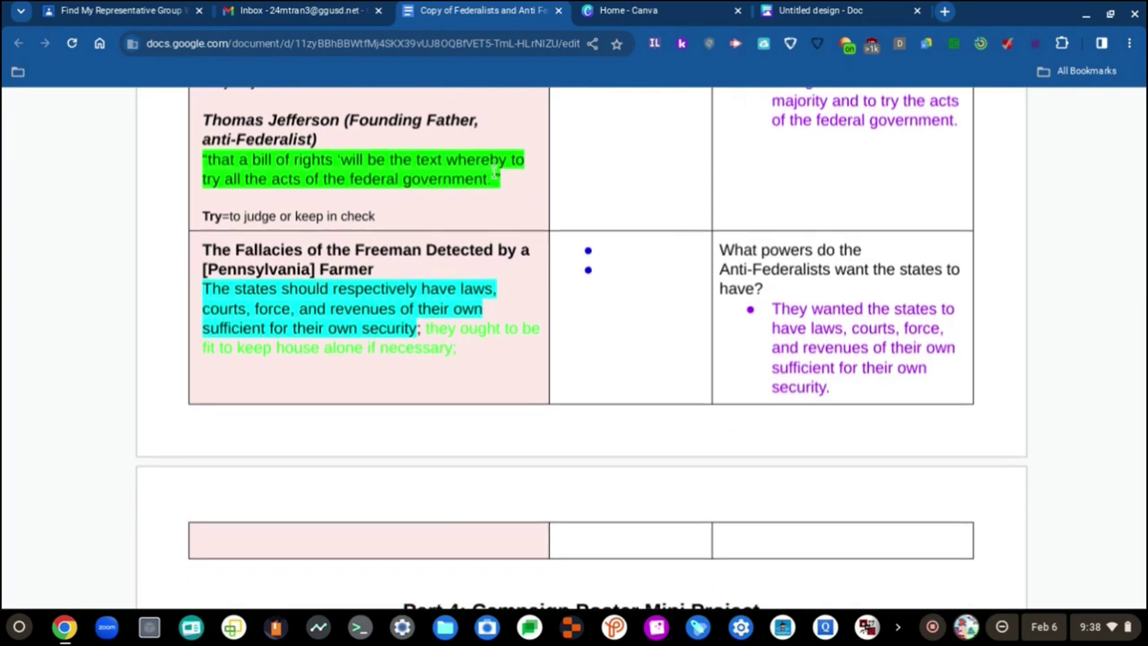
scroll(493, 170, "up", 2)
scroll(493, 171, "down", 4)
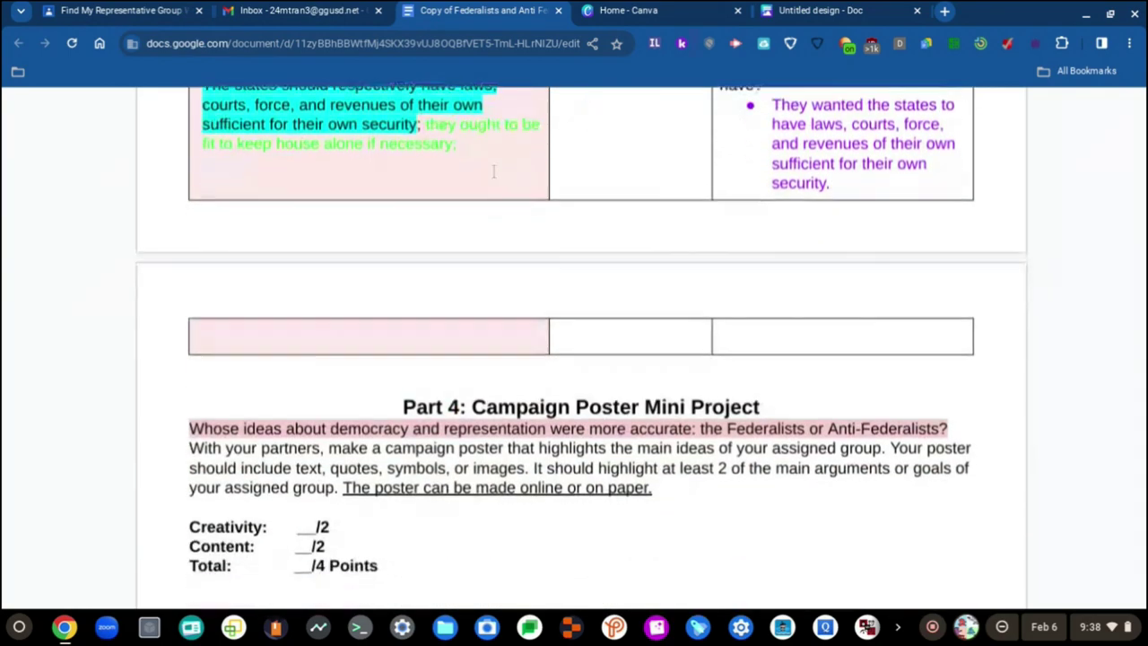
scroll(493, 171, "up", 1)
scroll(500, 461, "down", 3)
scroll(487, 492, "up", 5)
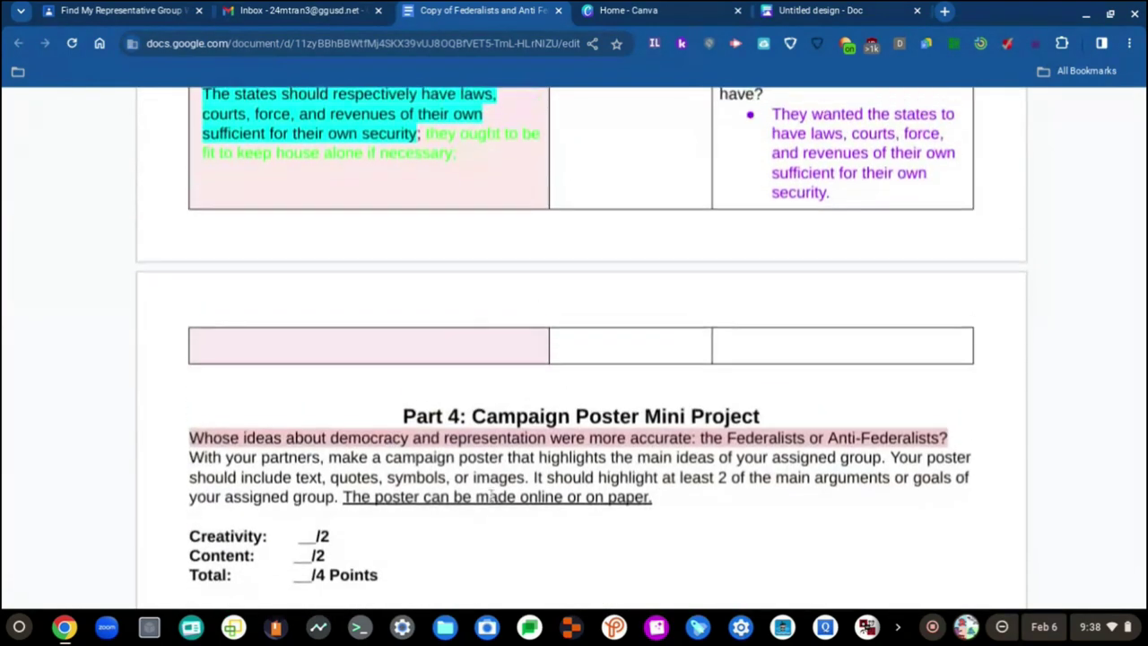
scroll(491, 500, "up", 3)
scroll(491, 501, "down", 4)
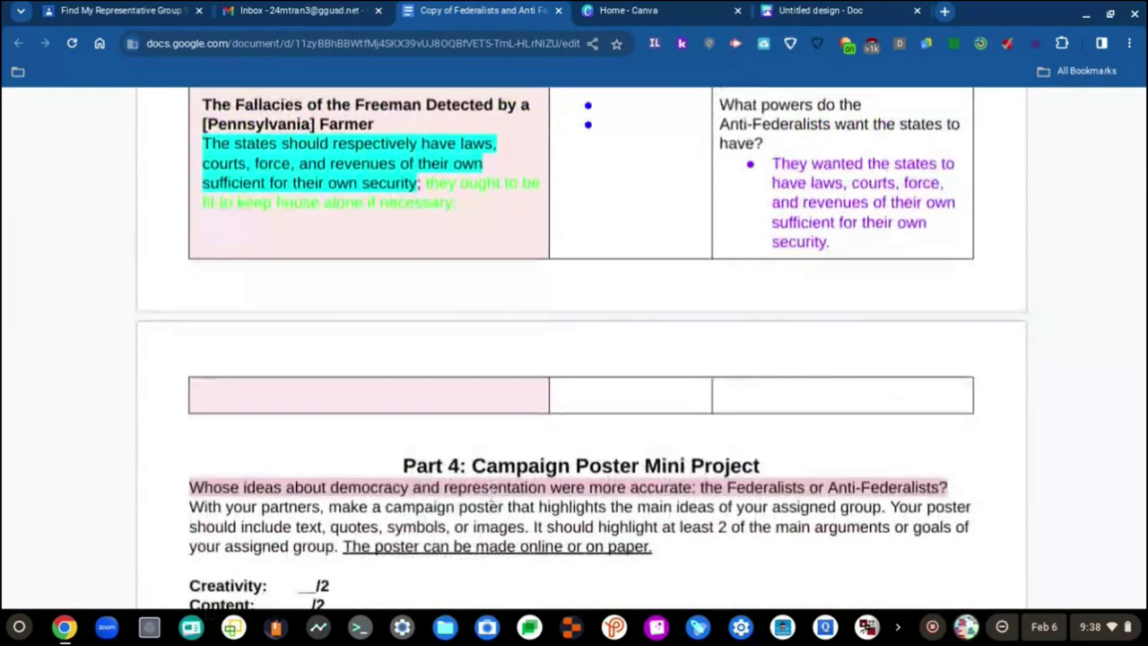
scroll(571, 281, "down", 2)
scroll(571, 282, "down", 3)
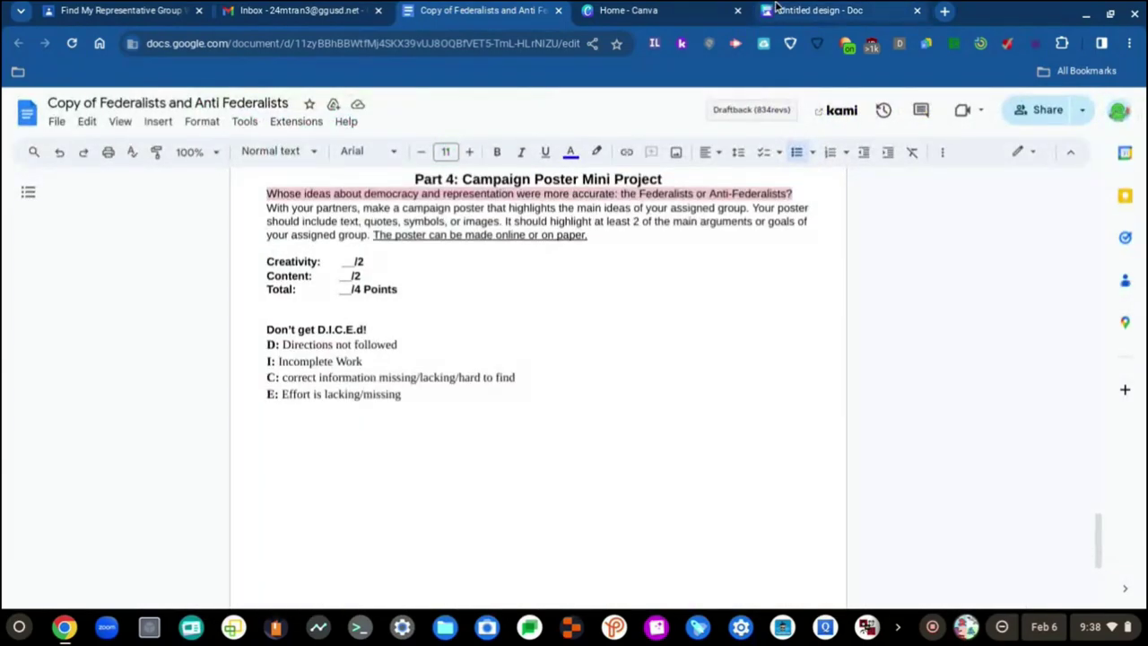
scroll(712, 367, "up", 6)
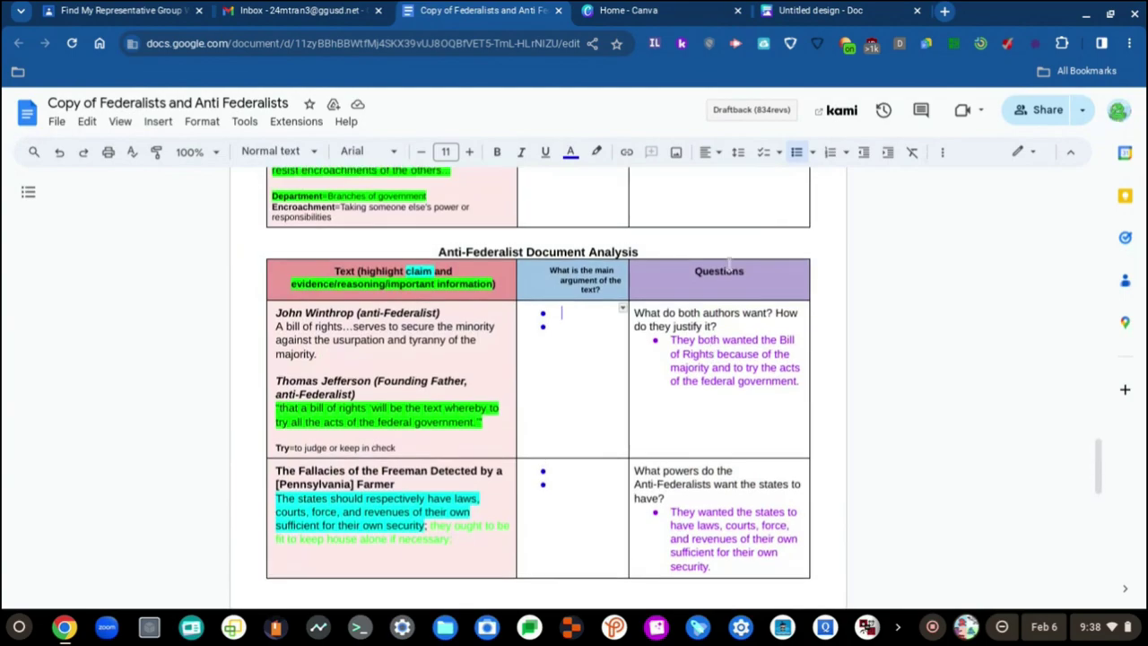
scroll(699, 477, "up", 12)
scroll(698, 476, "up", 10)
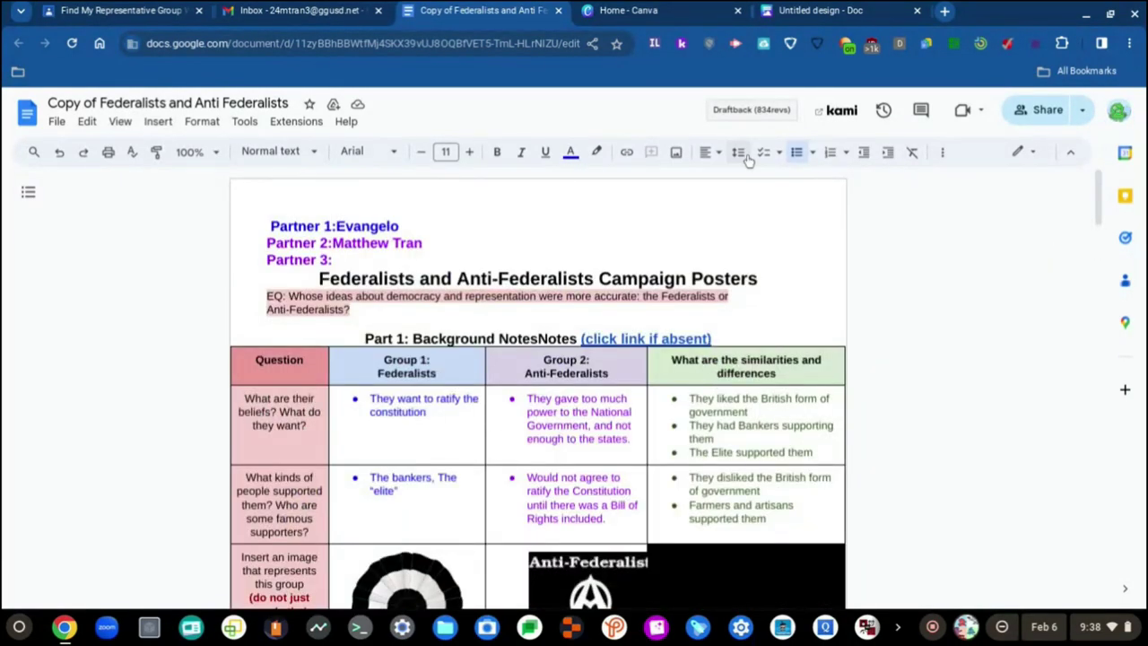
scroll(643, 362, "down", 20)
scroll(642, 361, "up", 10)
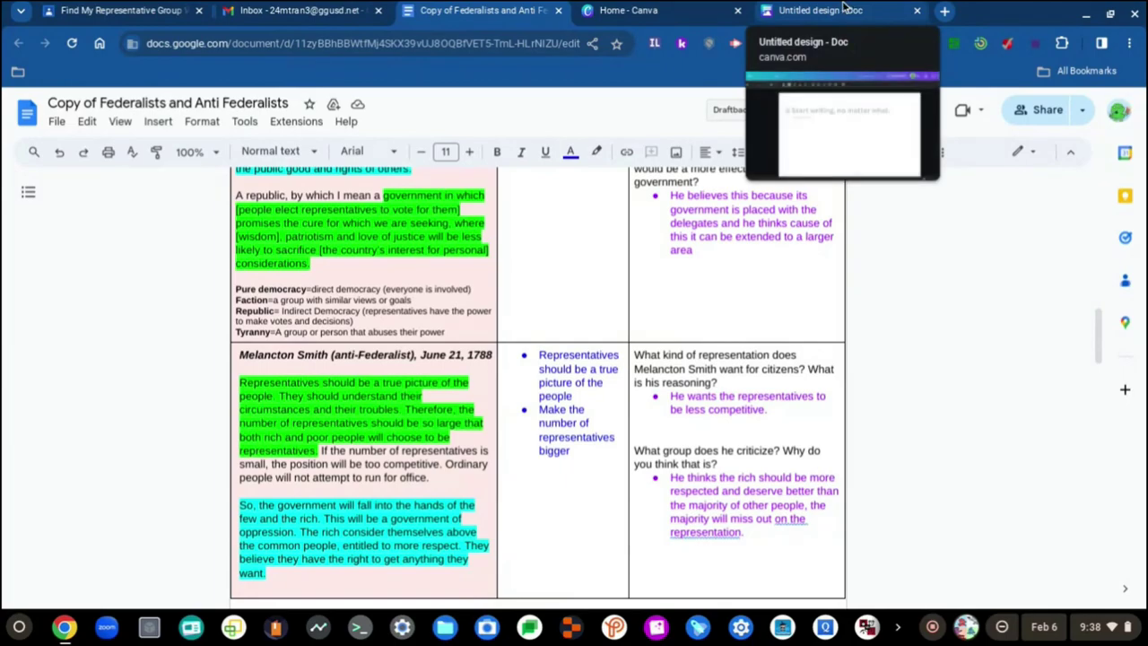
Step: From the Canva home page account menu, start uploading a new profile picture
left_click(845, 9)
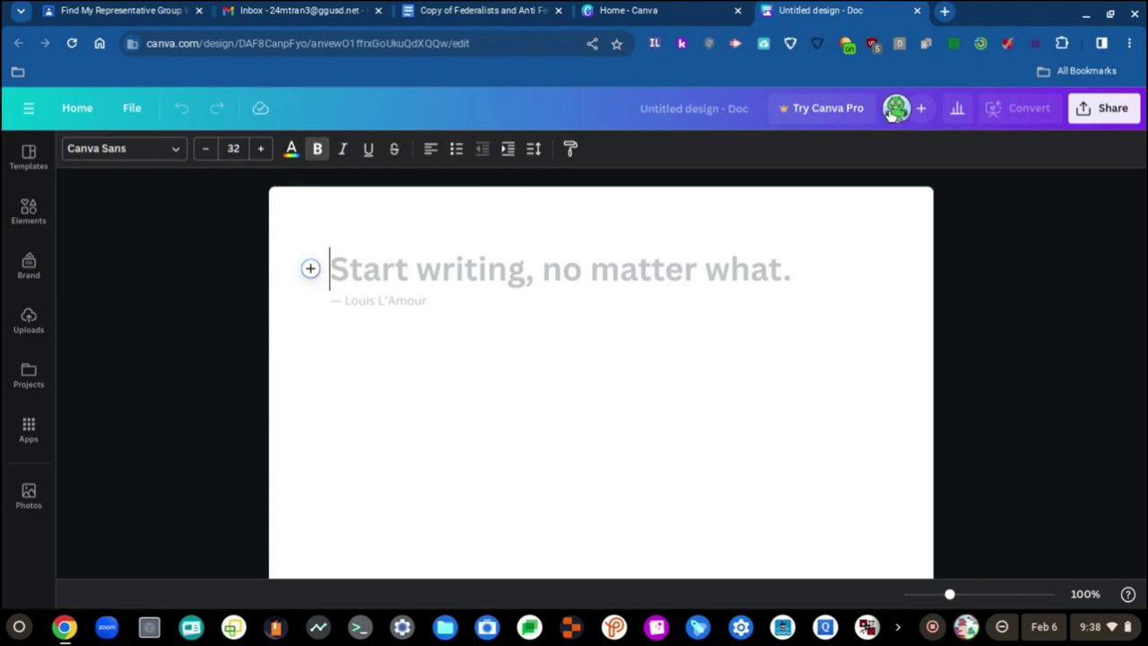
mouse_move(891, 110)
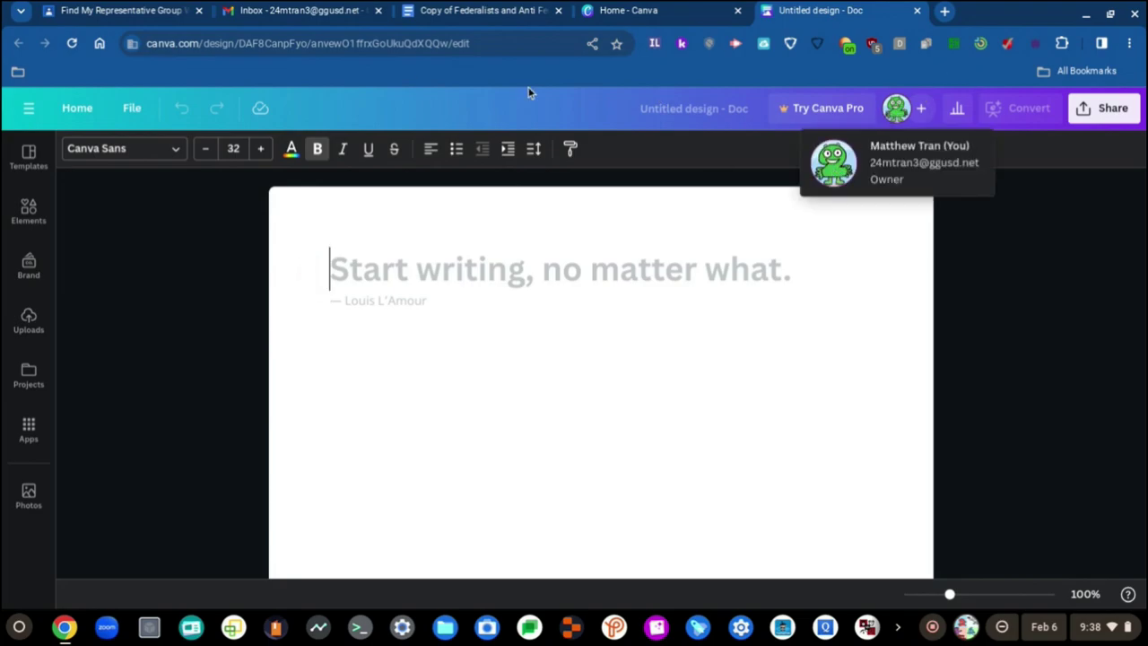
left_click(633, 10)
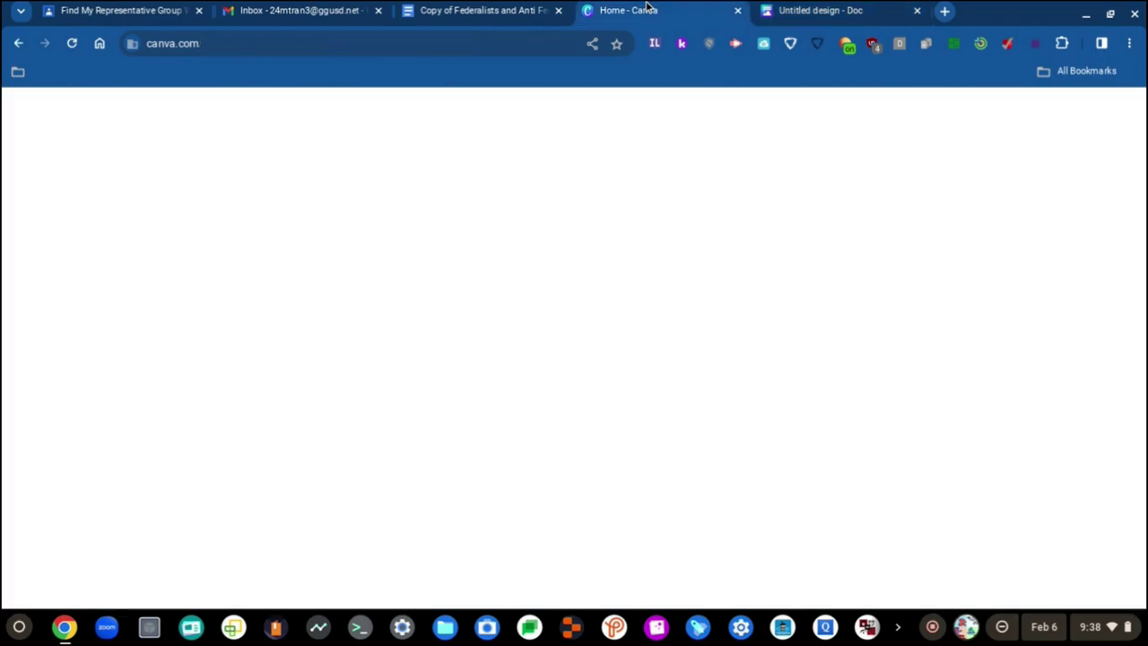
left_click(1106, 114)
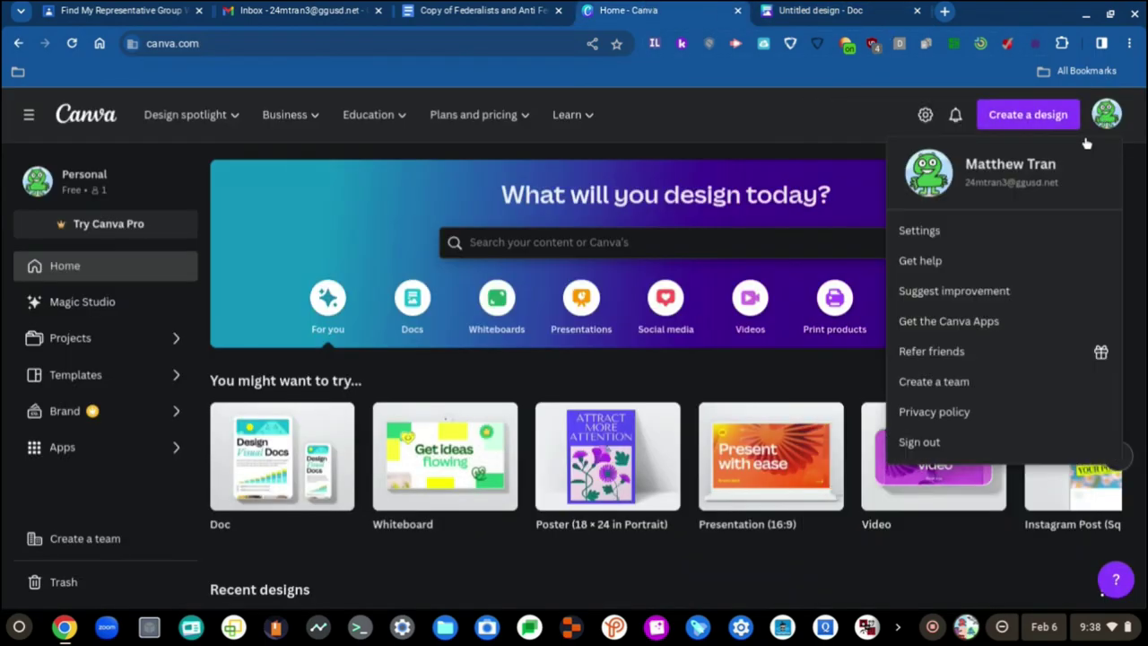
left_click(924, 175)
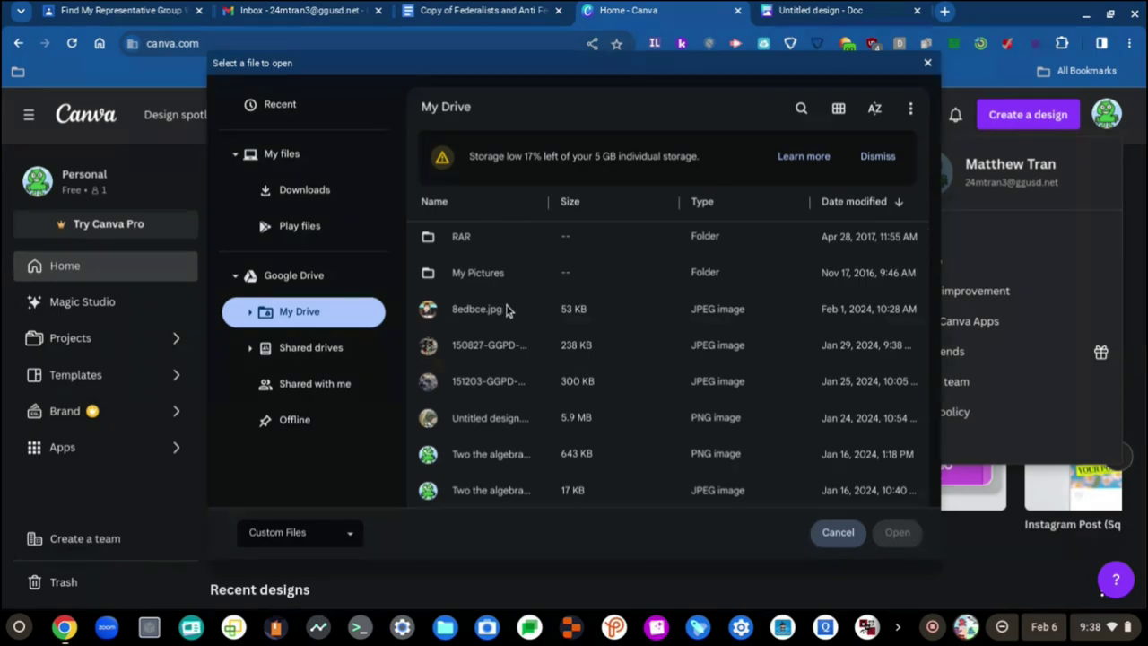
Step: Set the file picker's type filter to All files
scroll(517, 334, "down", 2)
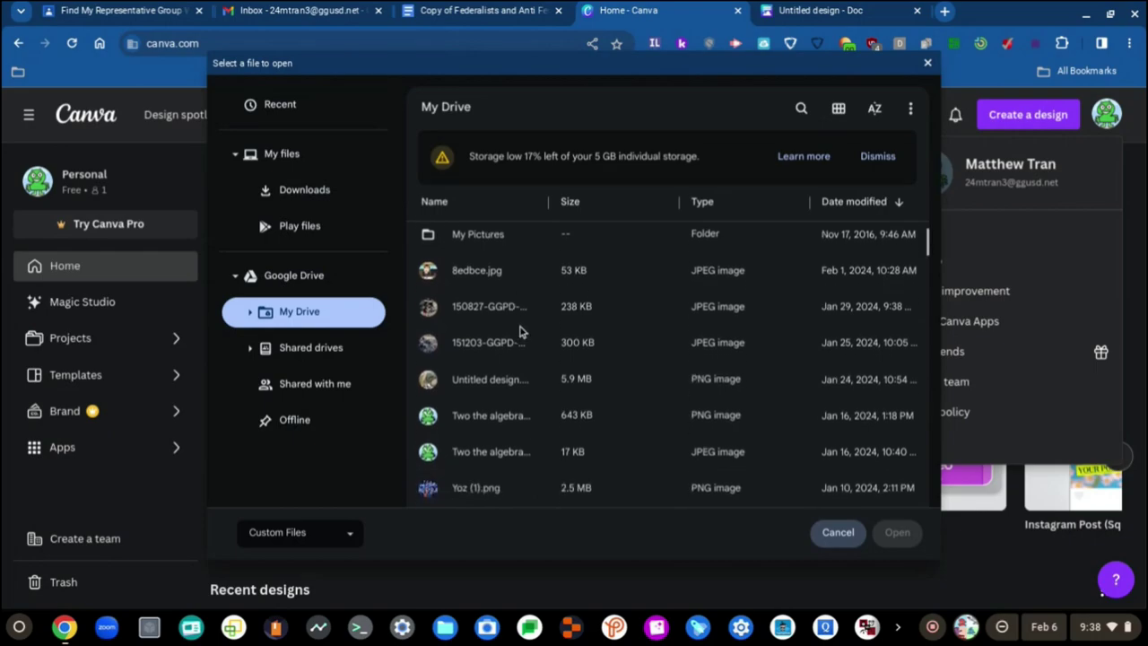
scroll(516, 340, "down", 7)
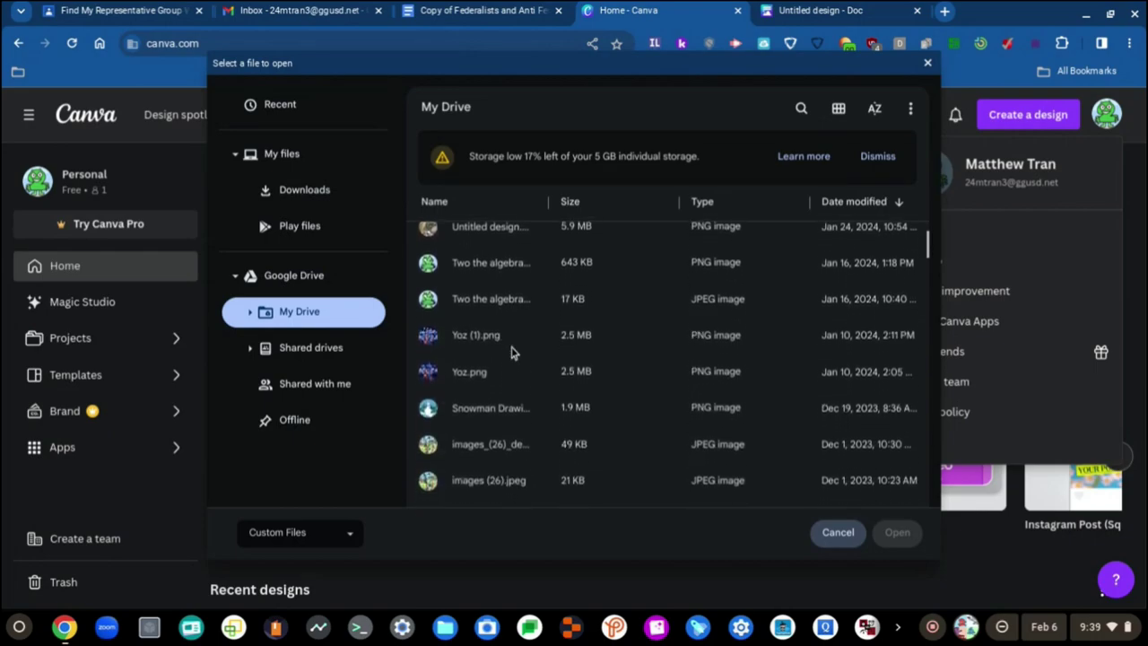
scroll(513, 352, "down", 2)
scroll(513, 351, "up", 14)
scroll(513, 351, "down", 4)
scroll(513, 352, "down", 1)
left_click(343, 534)
left_click(349, 504)
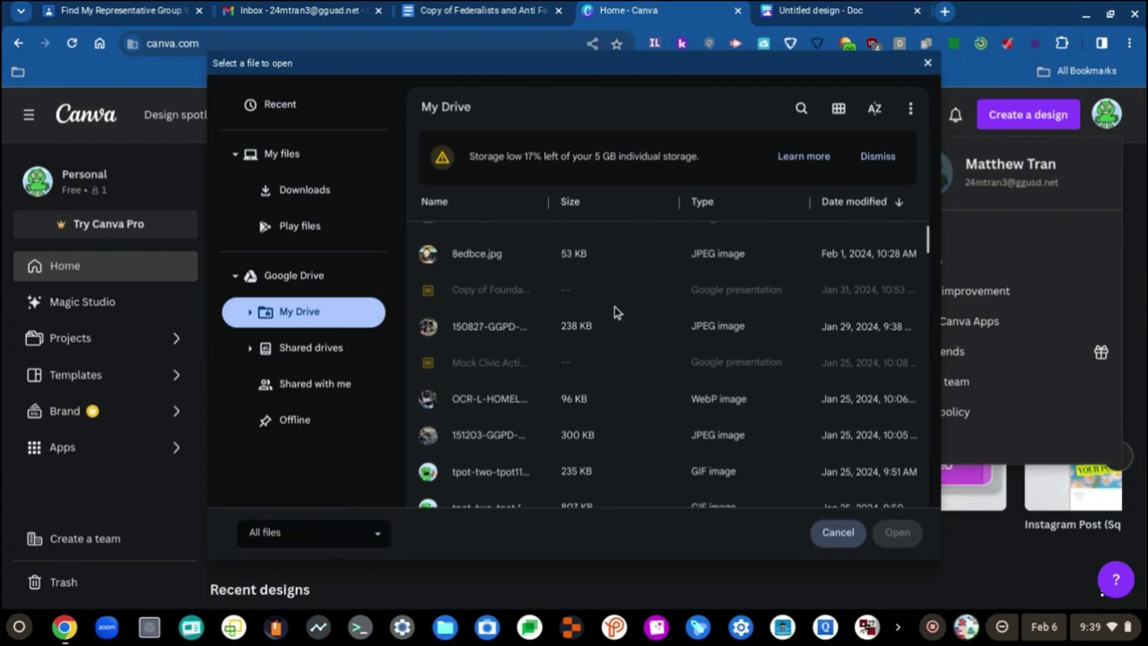
Step: Upload tpot-two-tpot11-ezgif.com-resize.gif as the profile picture and dismiss the unsupported-file error
scroll(613, 311, "up", 3)
scroll(612, 310, "down", 4)
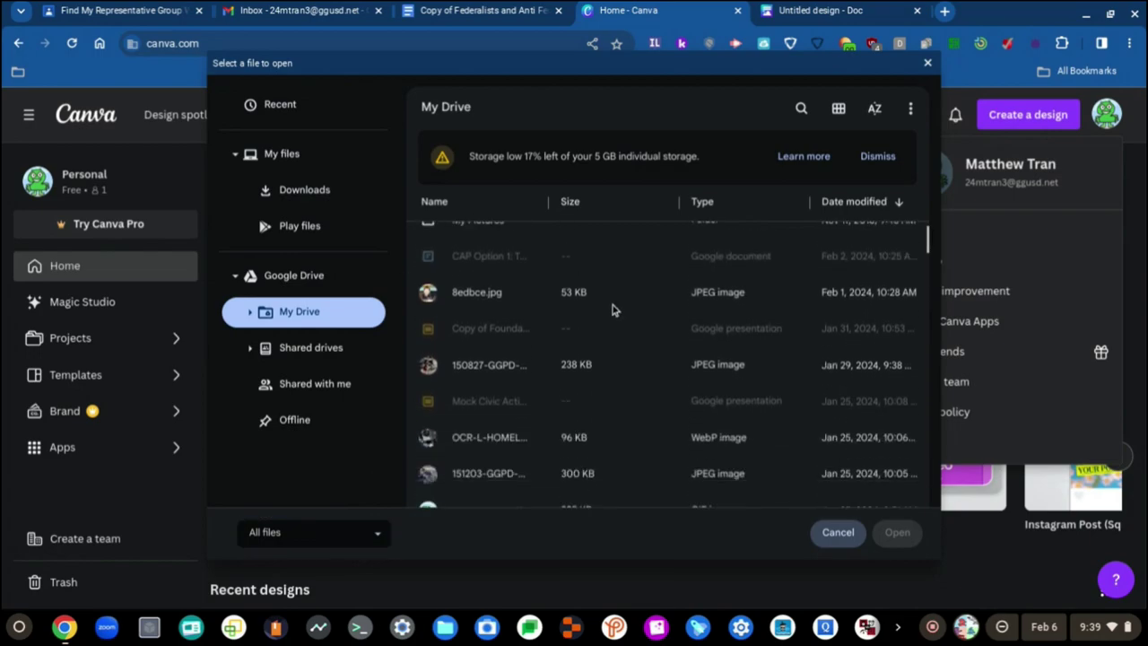
scroll(612, 309, "down", 1)
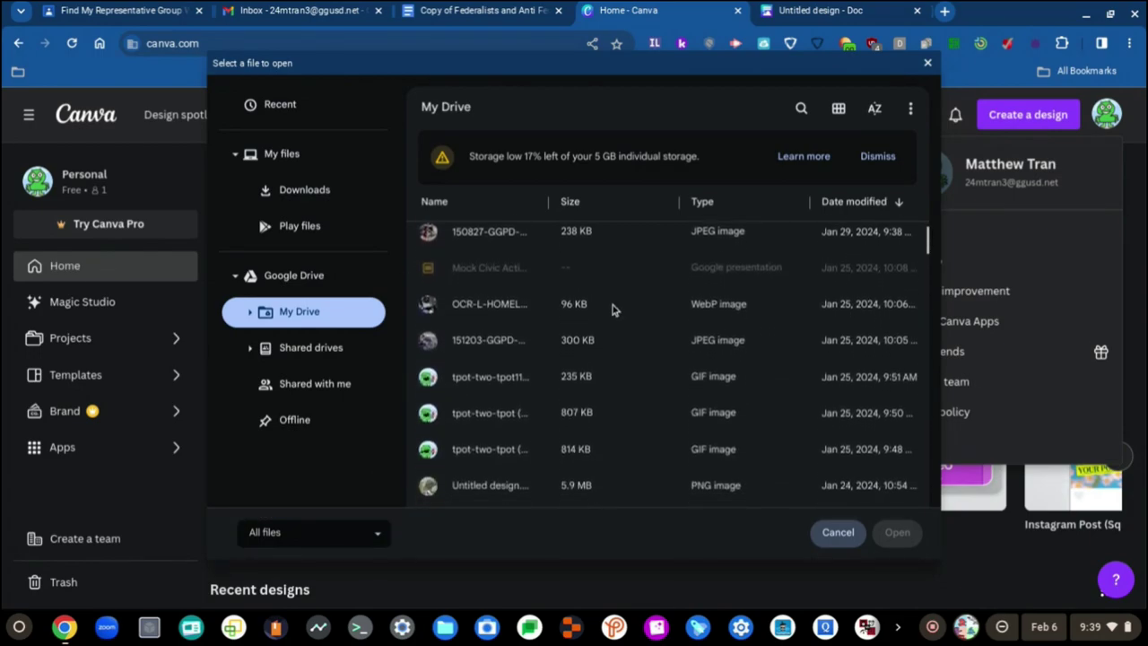
left_click(575, 383)
left_click(875, 533)
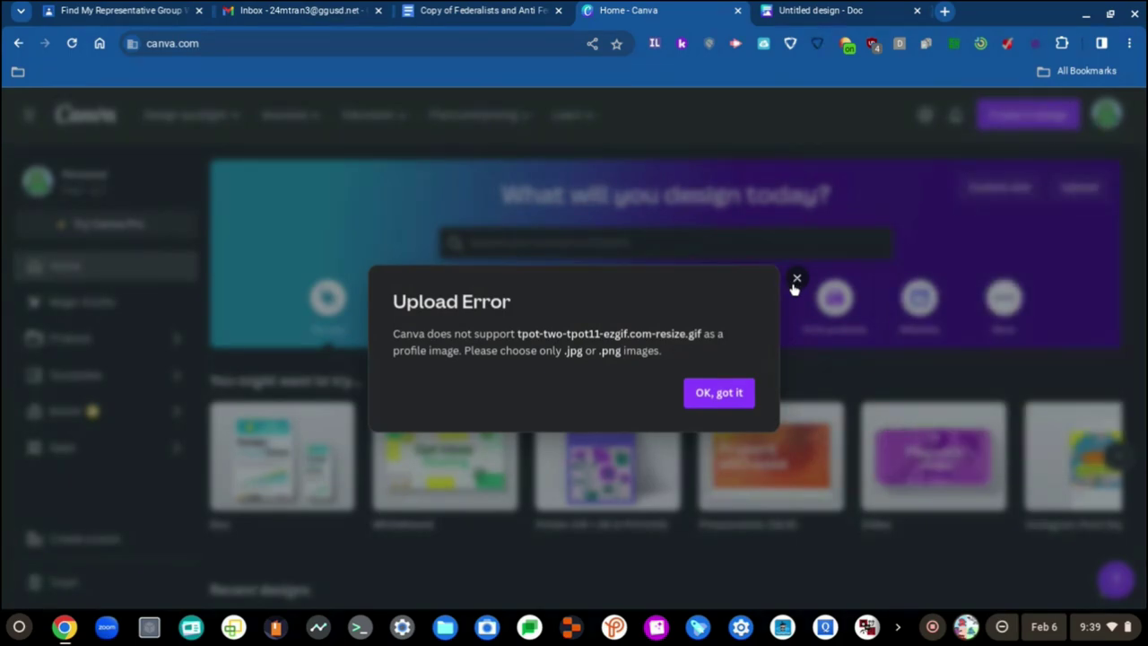
left_click(795, 279)
Step: Back on 'Untitled design - Doc', browse the main menu and design-type list, then close them
left_click(827, 9)
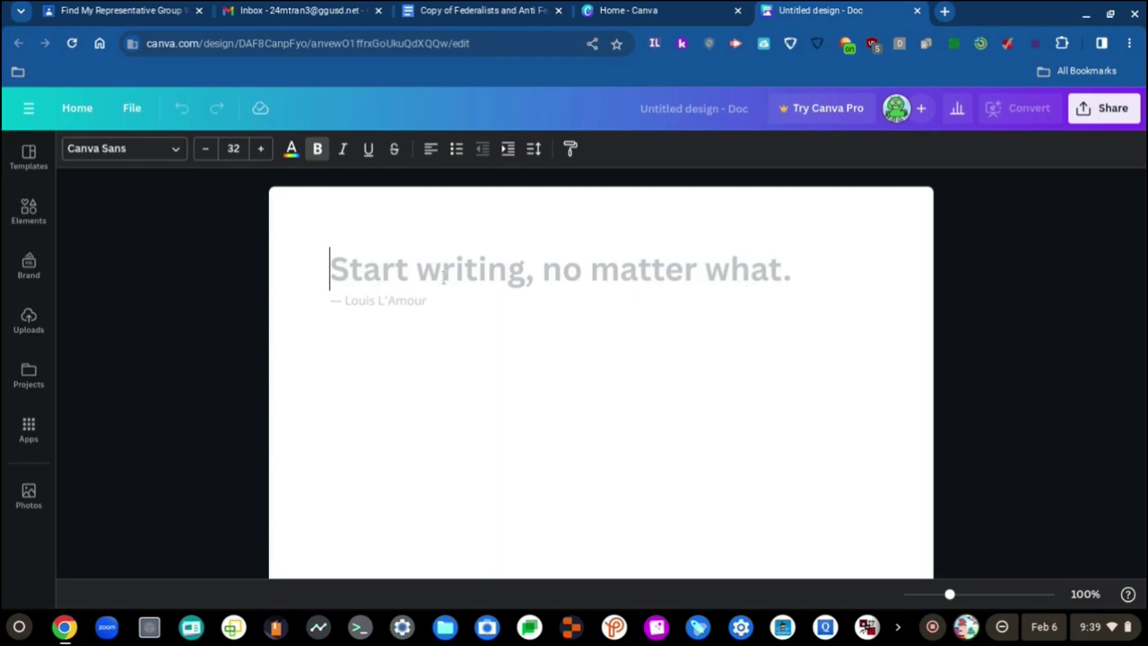
left_click(29, 107)
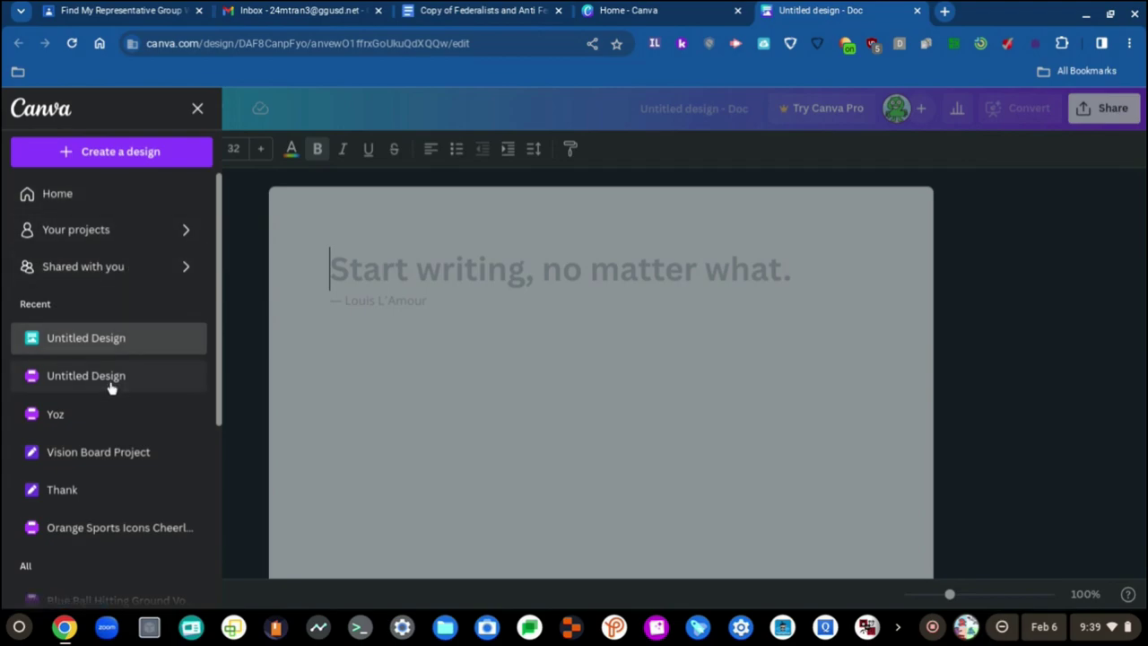
left_click(166, 153)
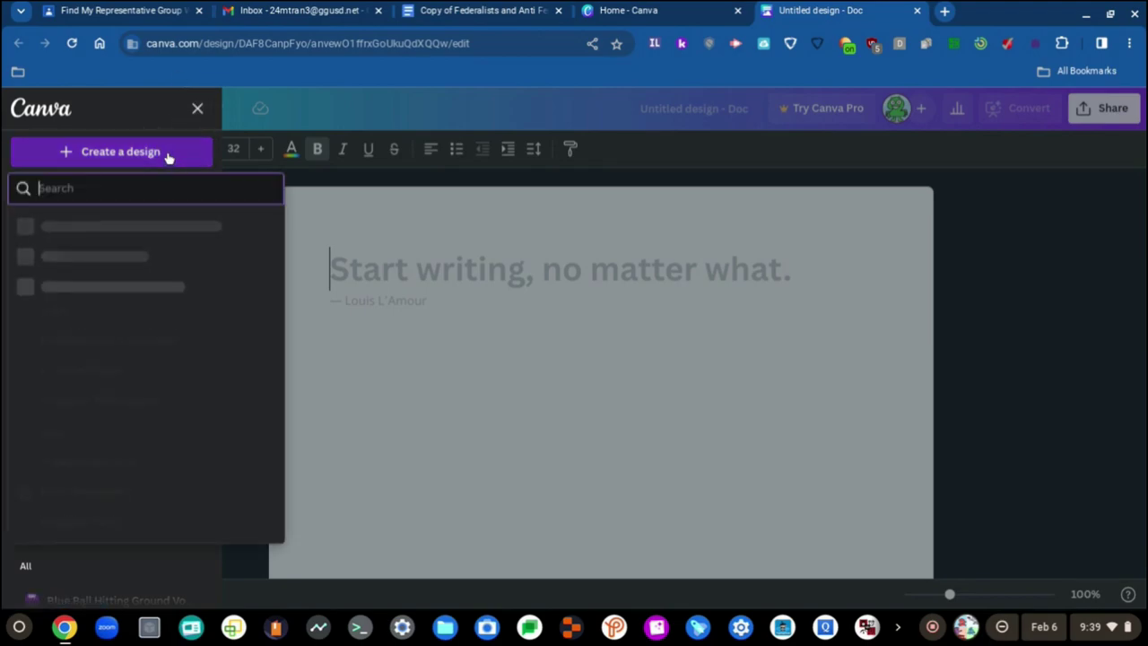
left_click(394, 301)
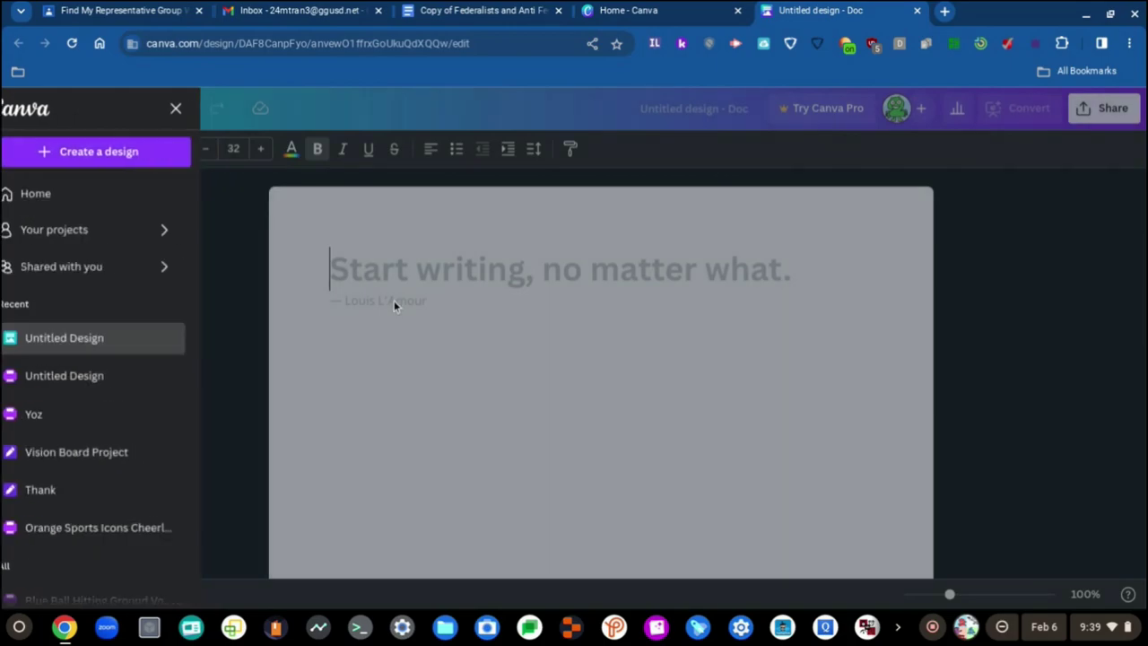
left_click(394, 300)
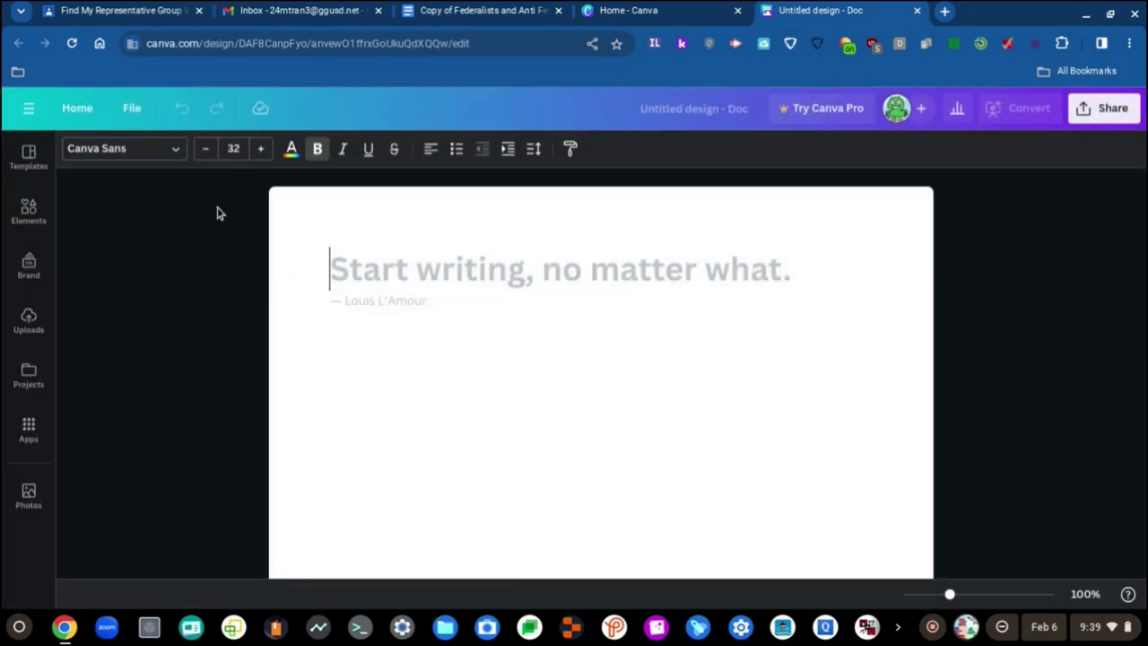
Step: From Canva Home, dismiss the Pro trial offer and create an 18 × 24 in portrait Poster
left_click(79, 108)
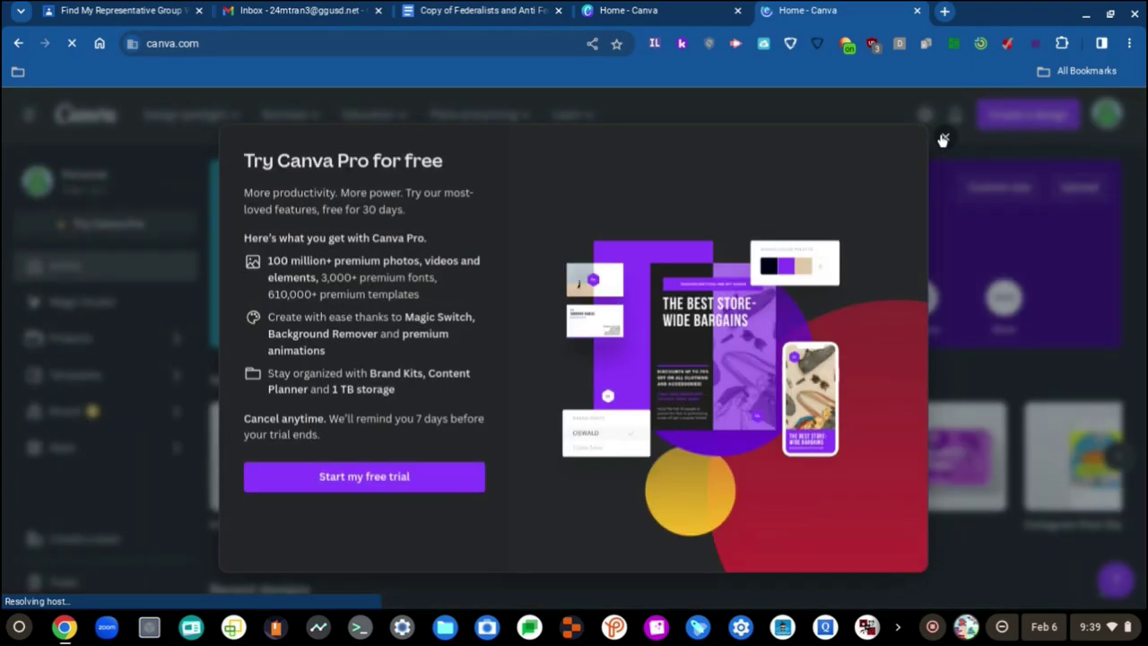
left_click(941, 139)
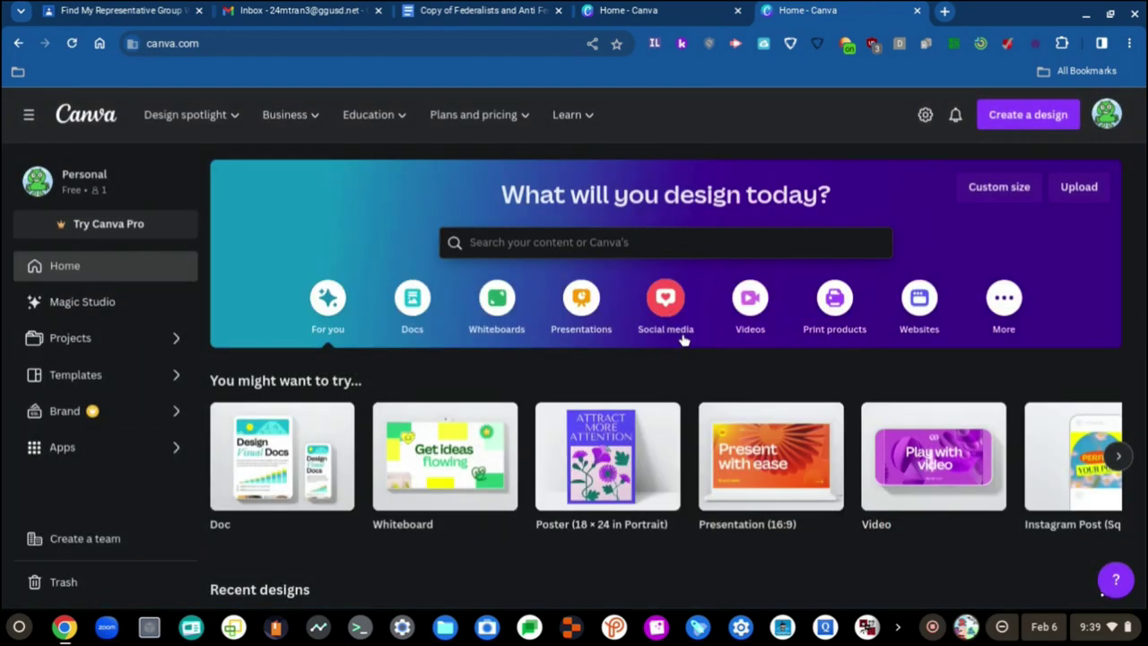
scroll(253, 313, "down", 5)
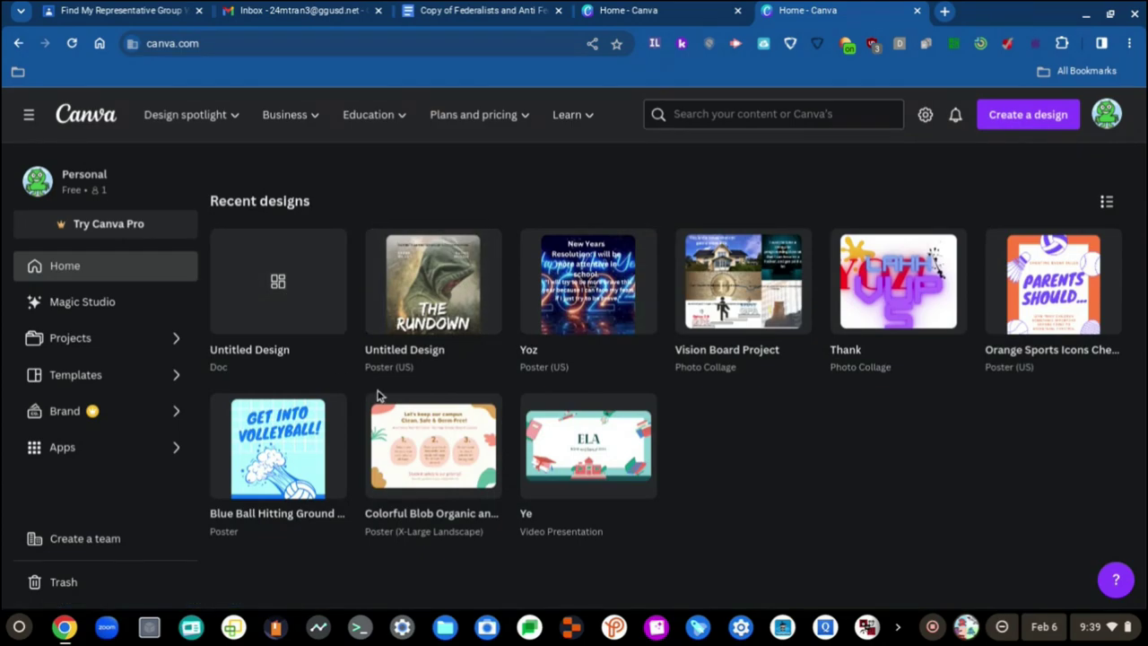
scroll(615, 362, "up", 5)
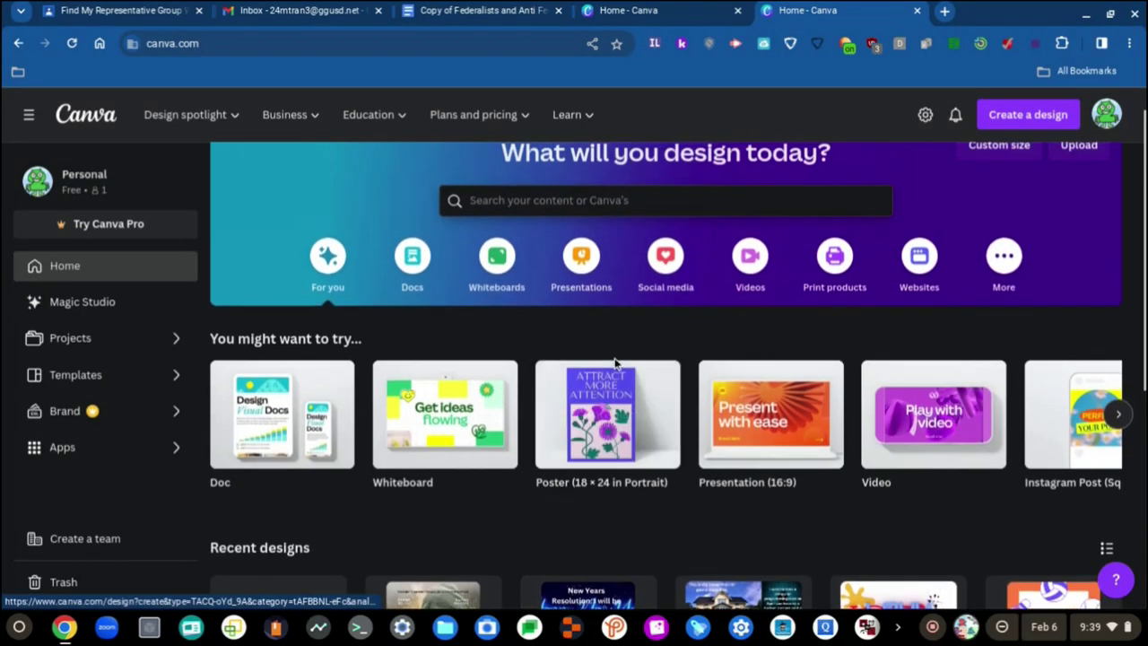
scroll(1004, 113, "down", 3)
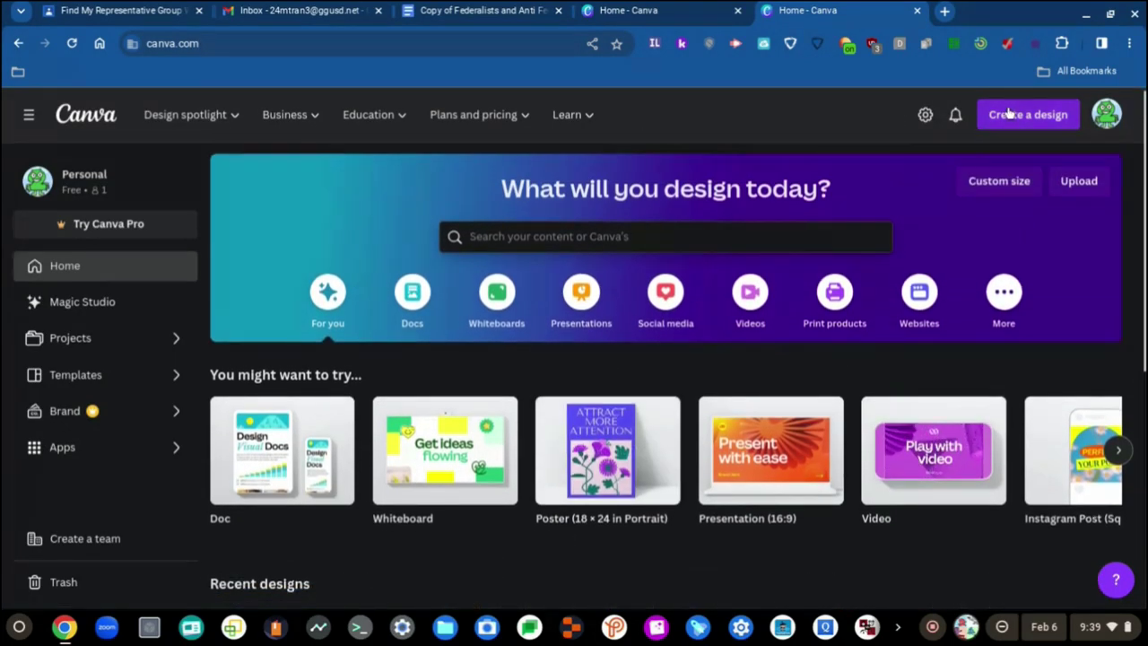
left_click(1012, 111)
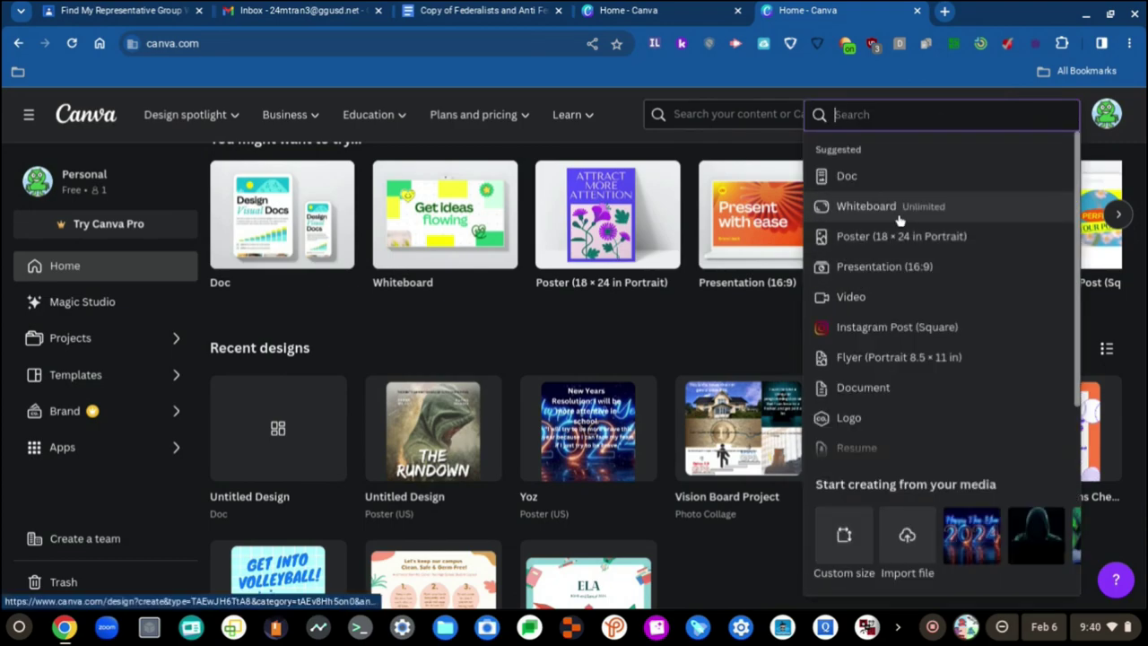
left_click(882, 236)
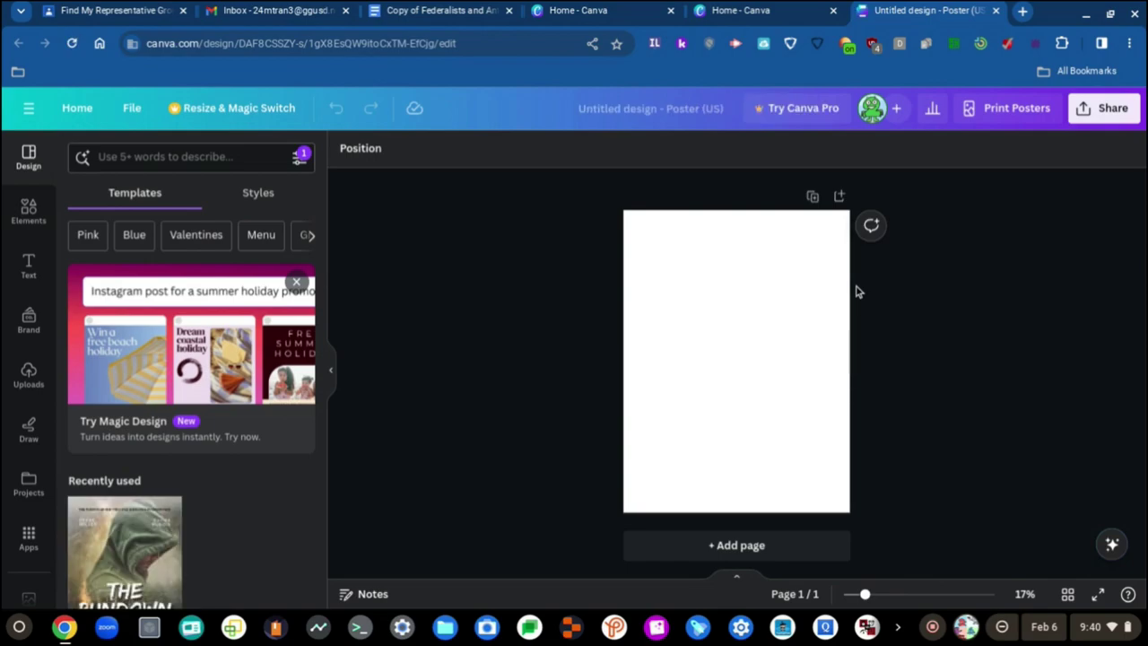
Step: Open Gmail in a new tab and browse the Updates, Social and Forums inbox categories
left_click(1021, 11)
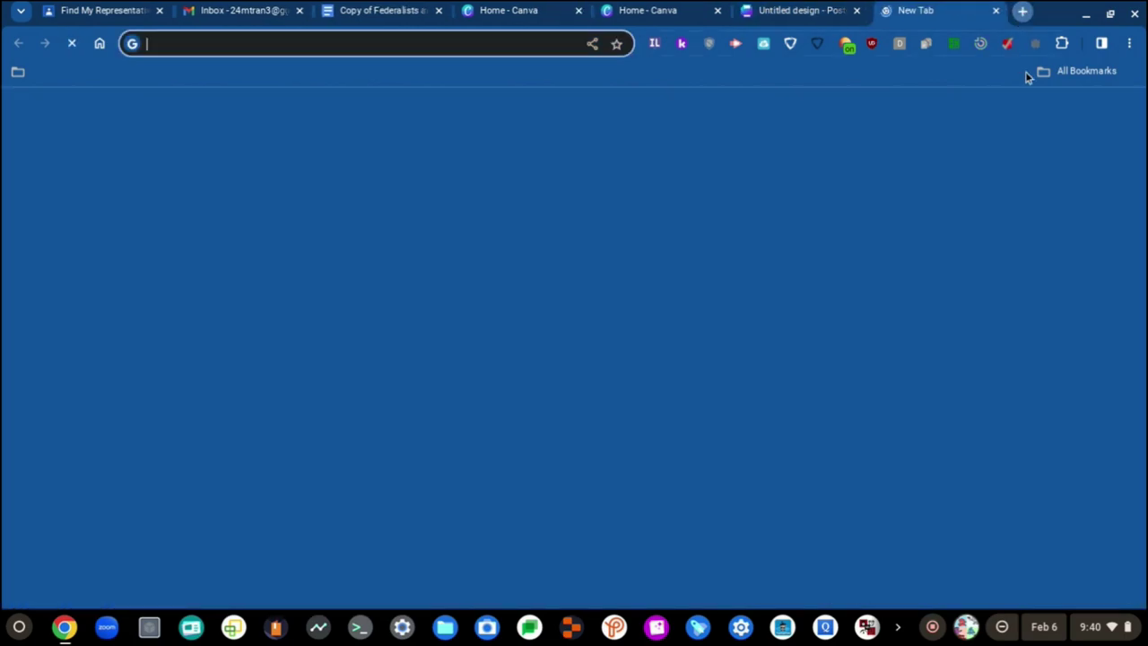
left_click(1084, 111)
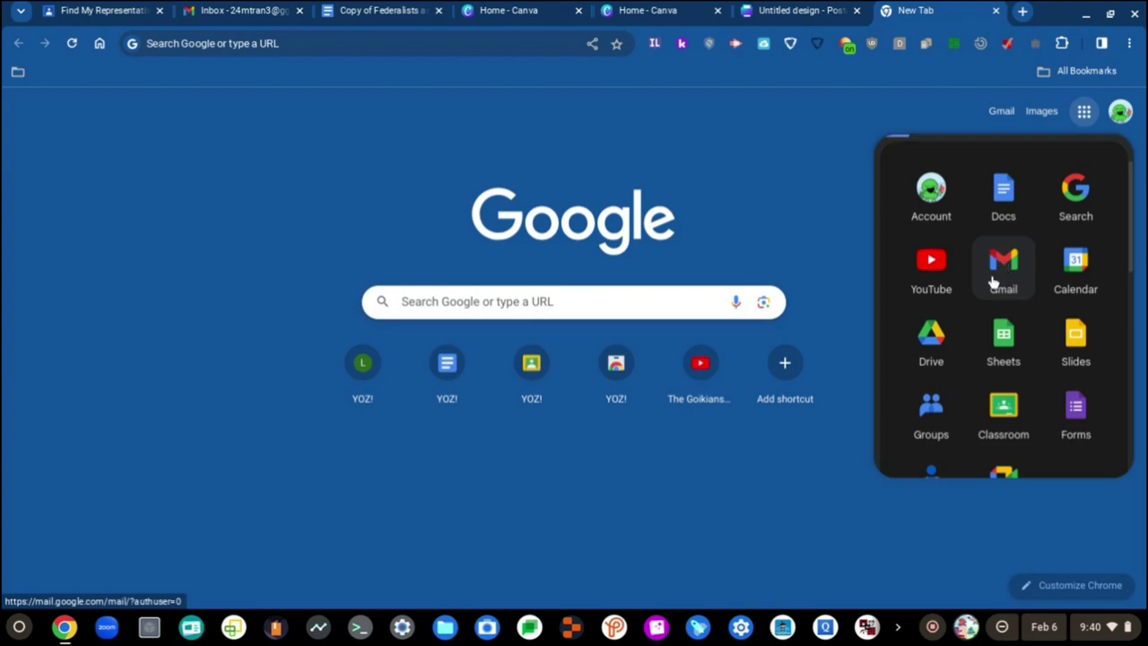
left_click(1002, 269)
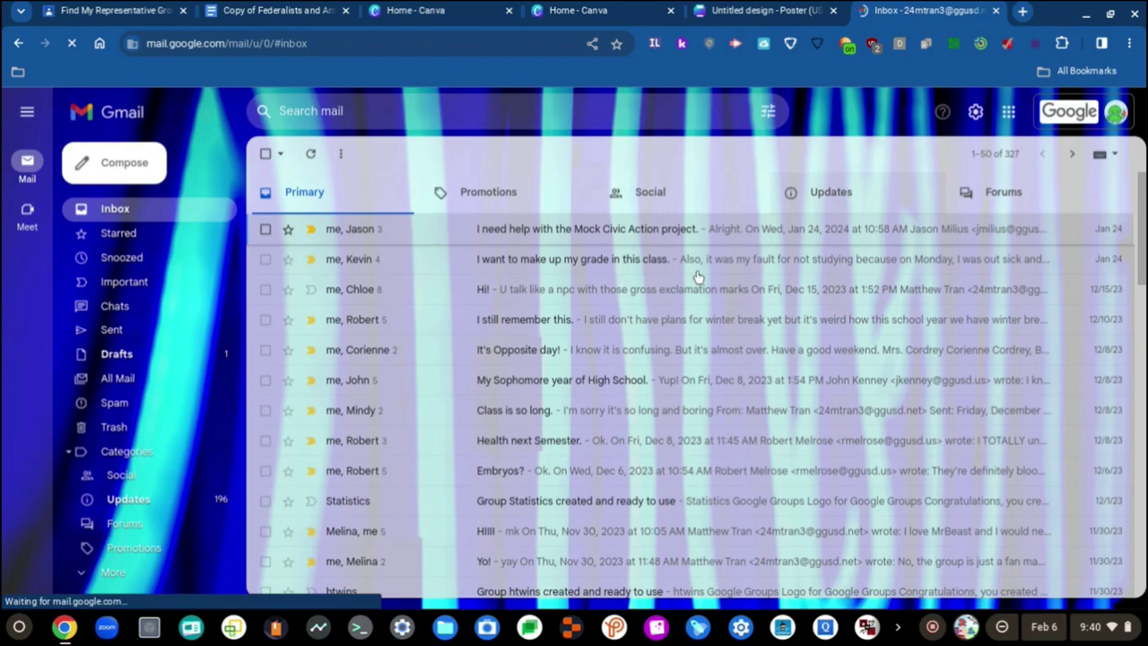
left_click(796, 194)
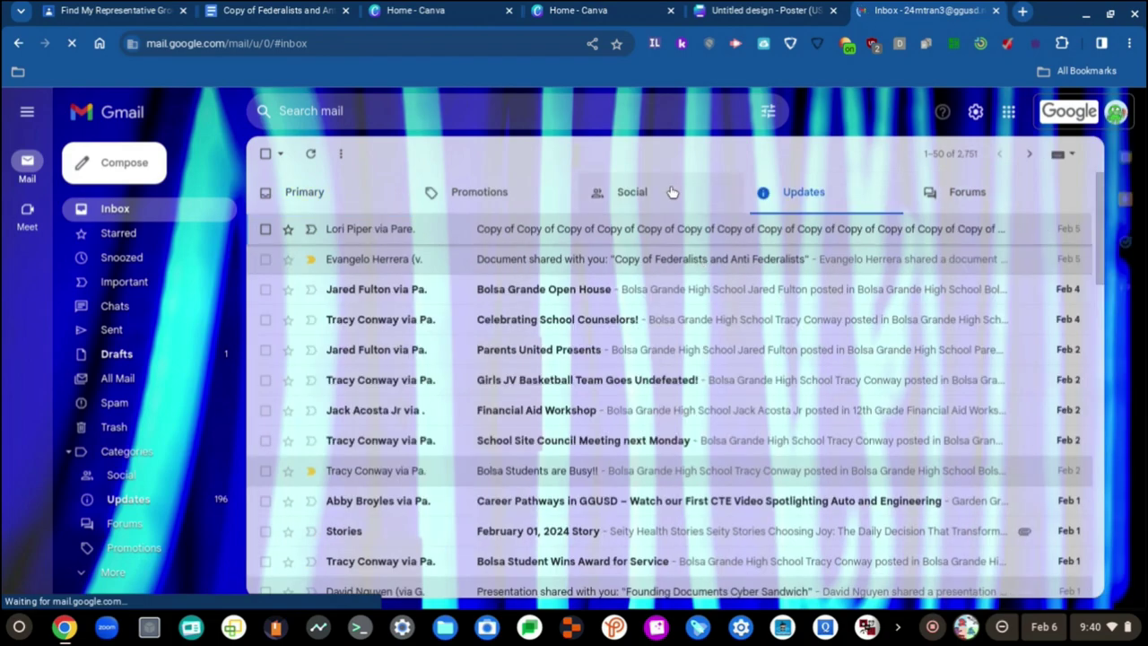
left_click(643, 186)
left_click(807, 208)
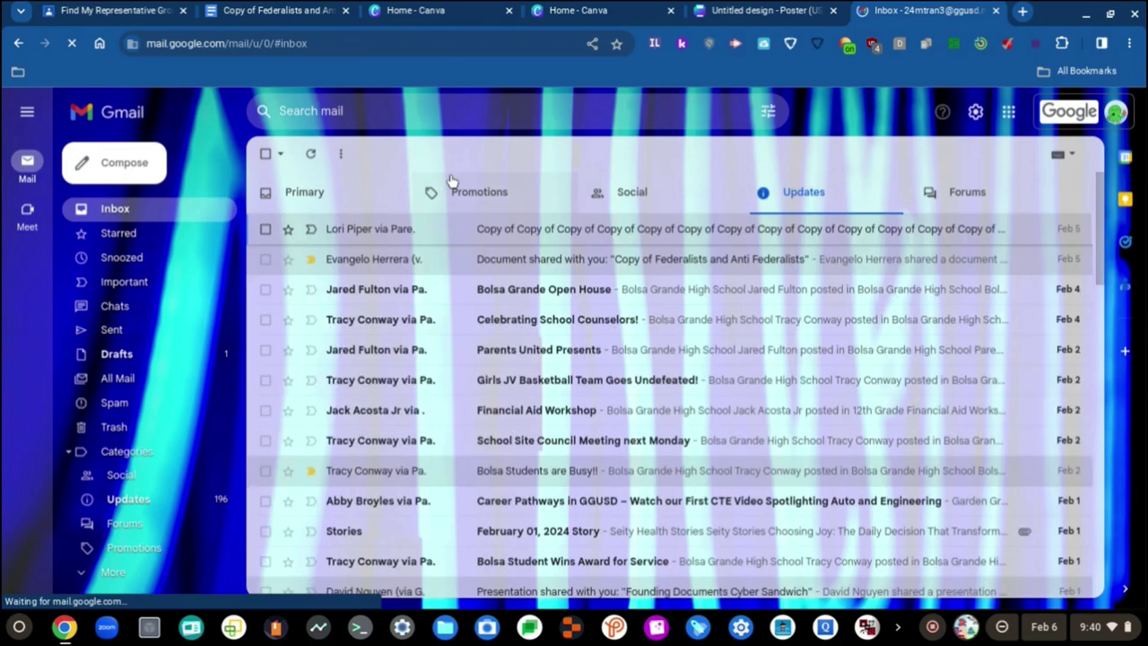
left_click(445, 190)
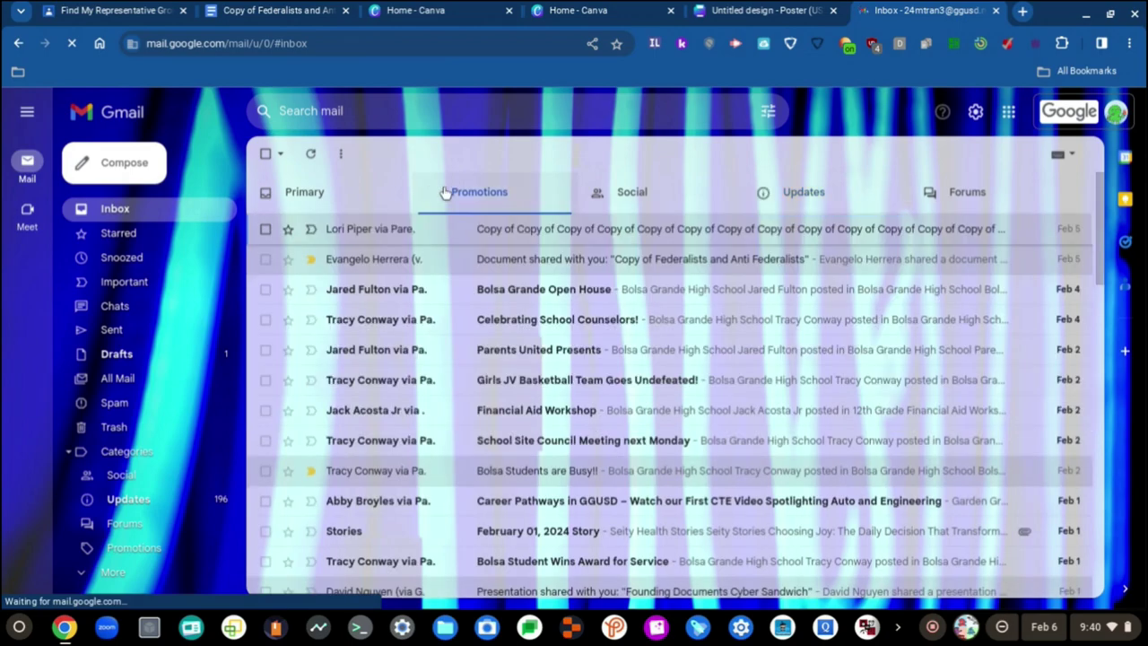
left_click(366, 192)
left_click(924, 195)
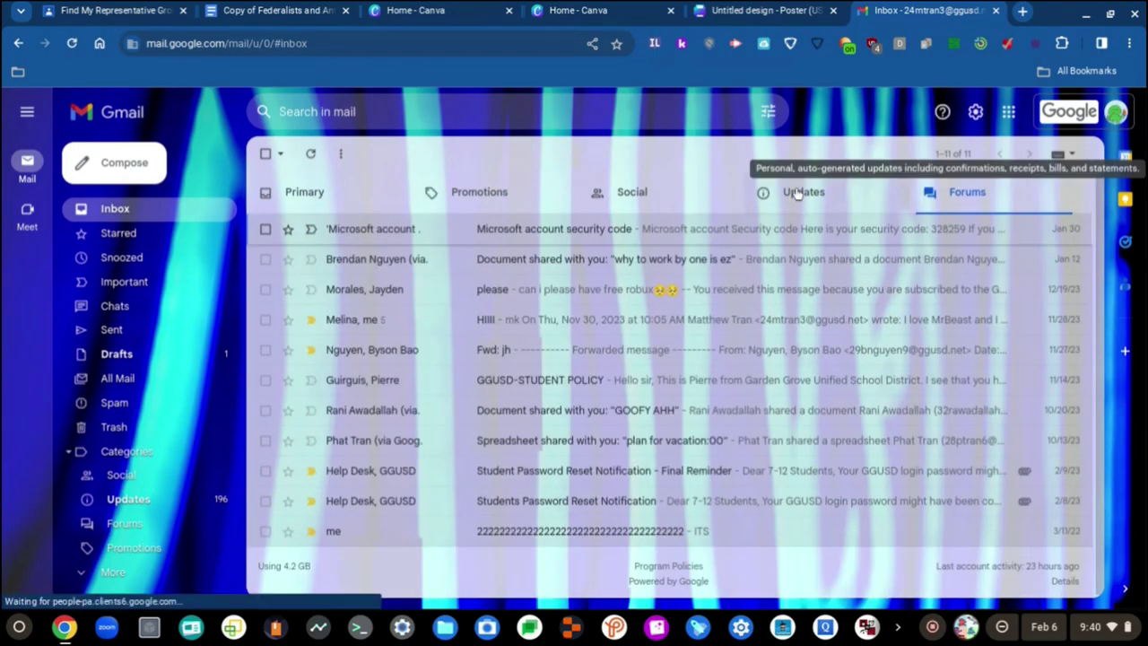
left_click(798, 193)
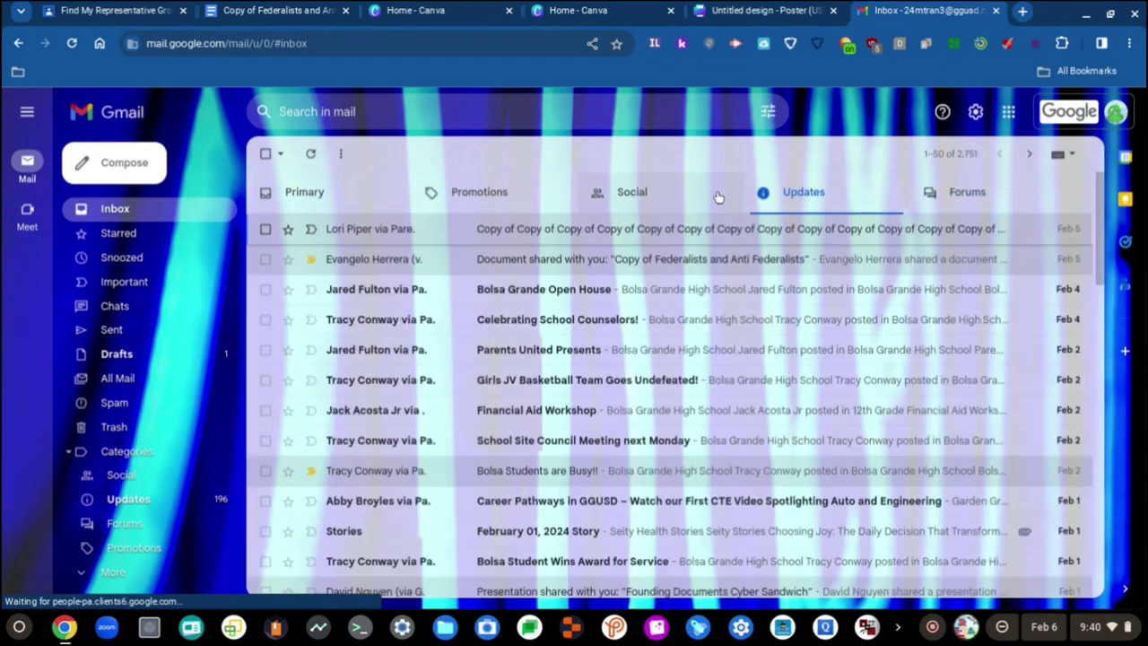
Step: Cycle through the inbox categories again and check the Trash and Spam folders
left_click(690, 192)
left_click(764, 192)
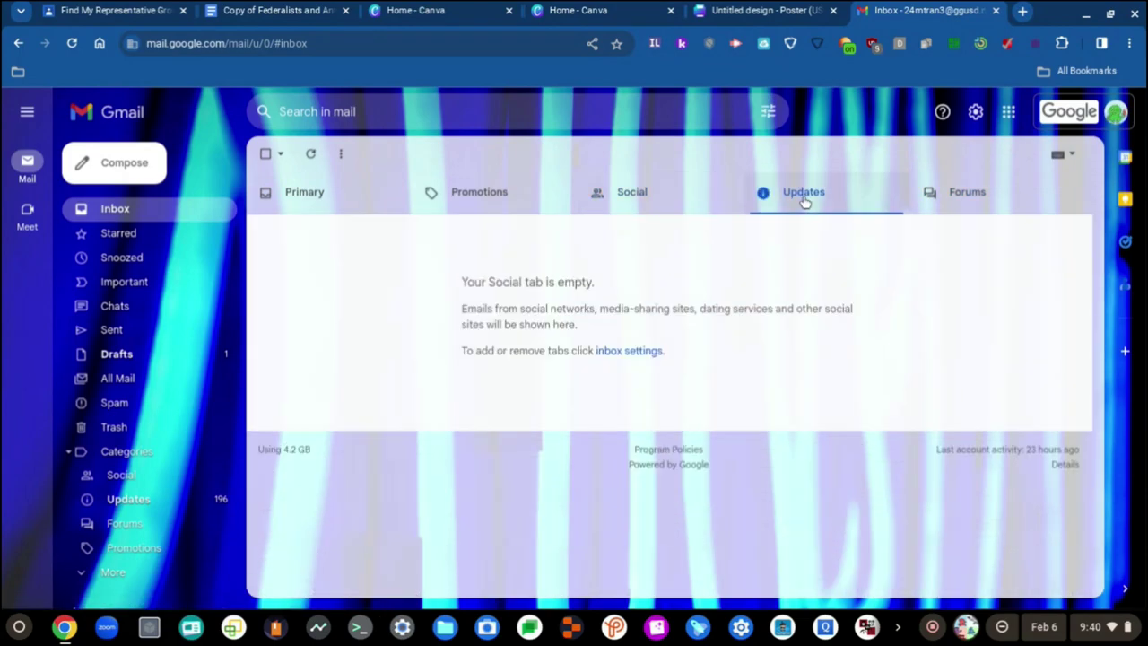
left_click(301, 195)
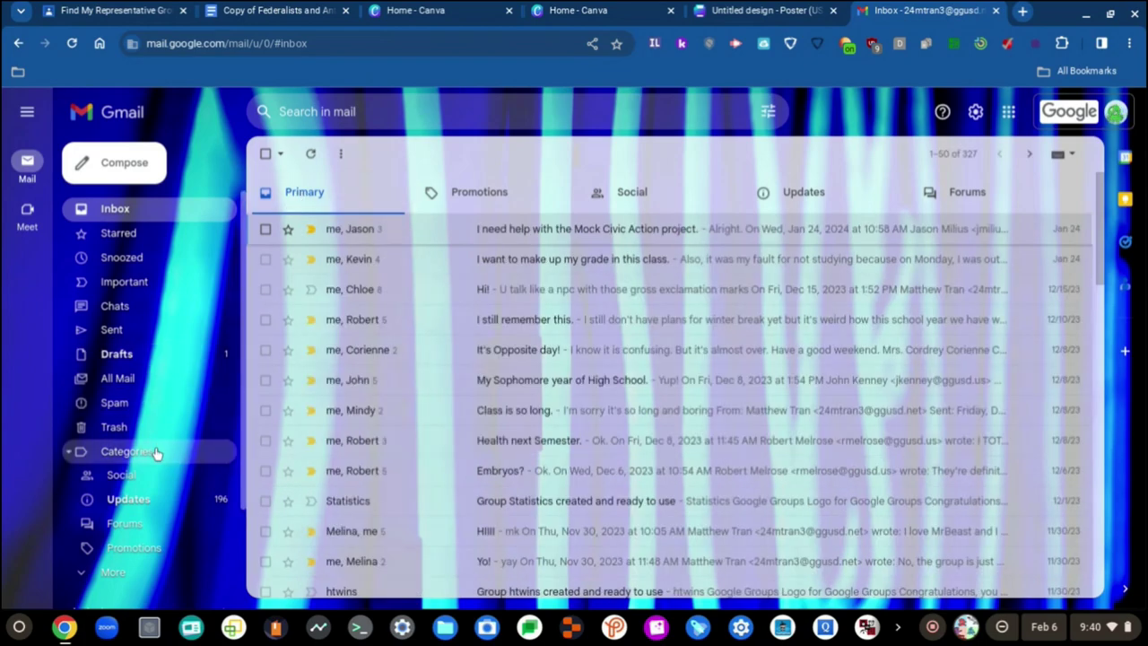
left_click(168, 428)
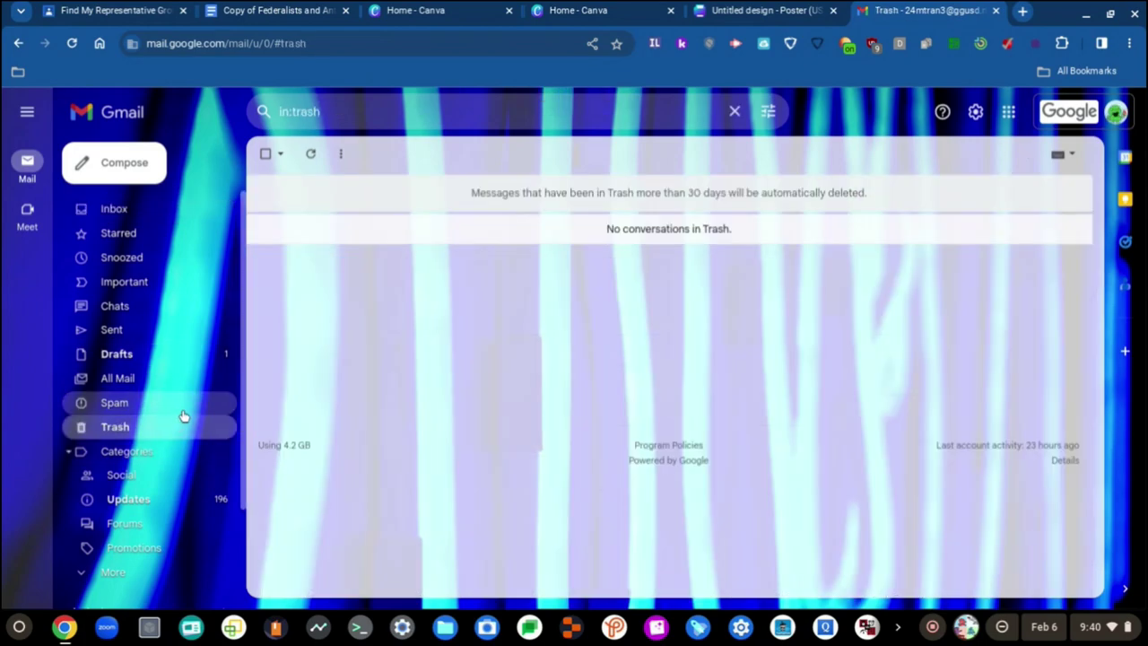
left_click(184, 409)
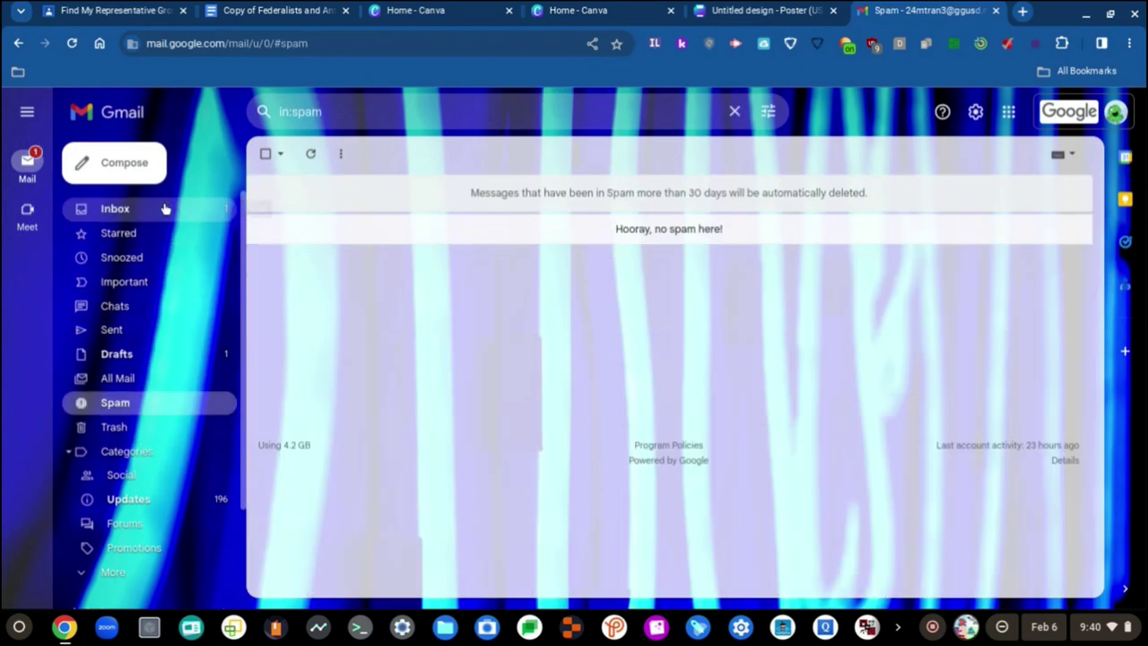
left_click(165, 208)
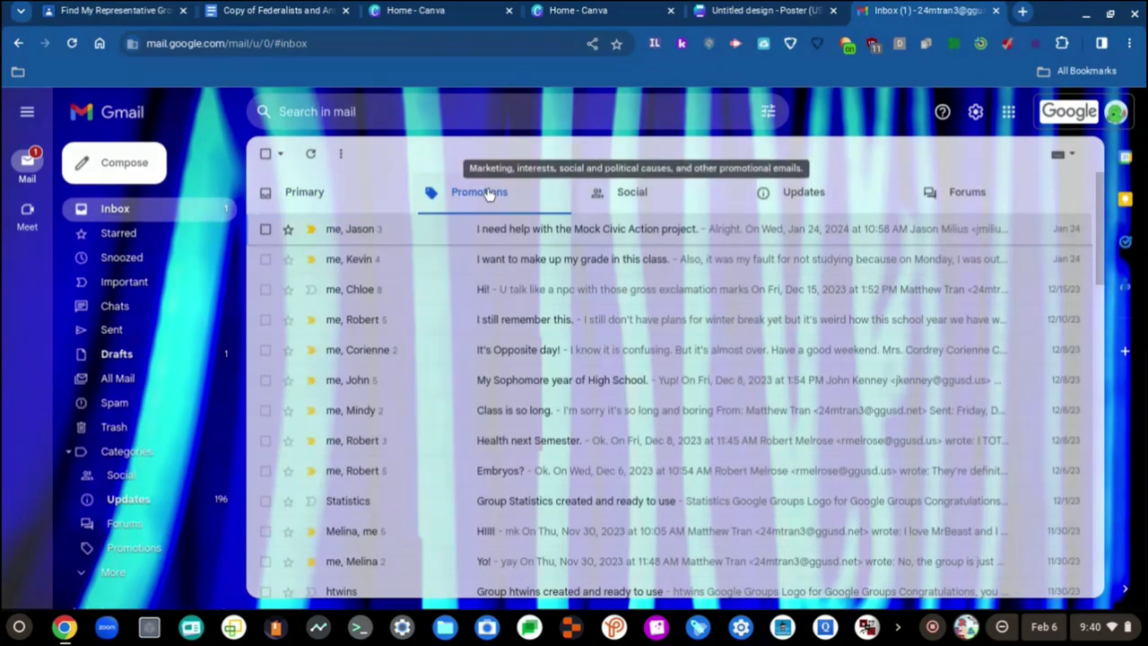
left_click(487, 195)
left_click(629, 193)
left_click(771, 194)
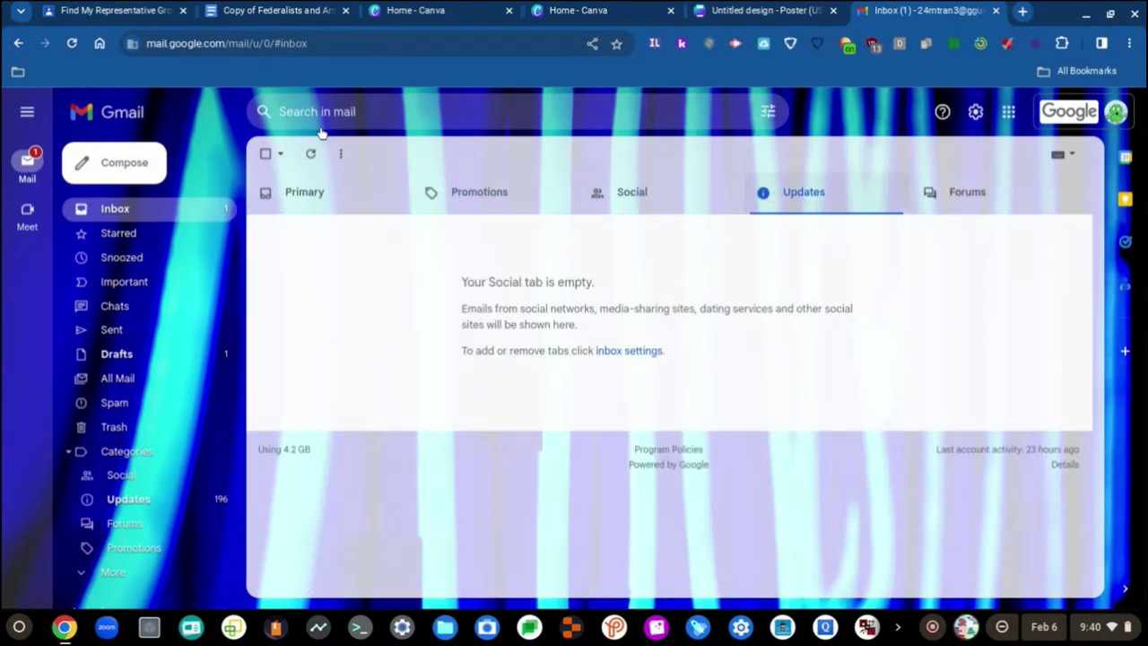
Step: Refresh the inbox and open the new no-subject email in Primary
left_click(319, 158)
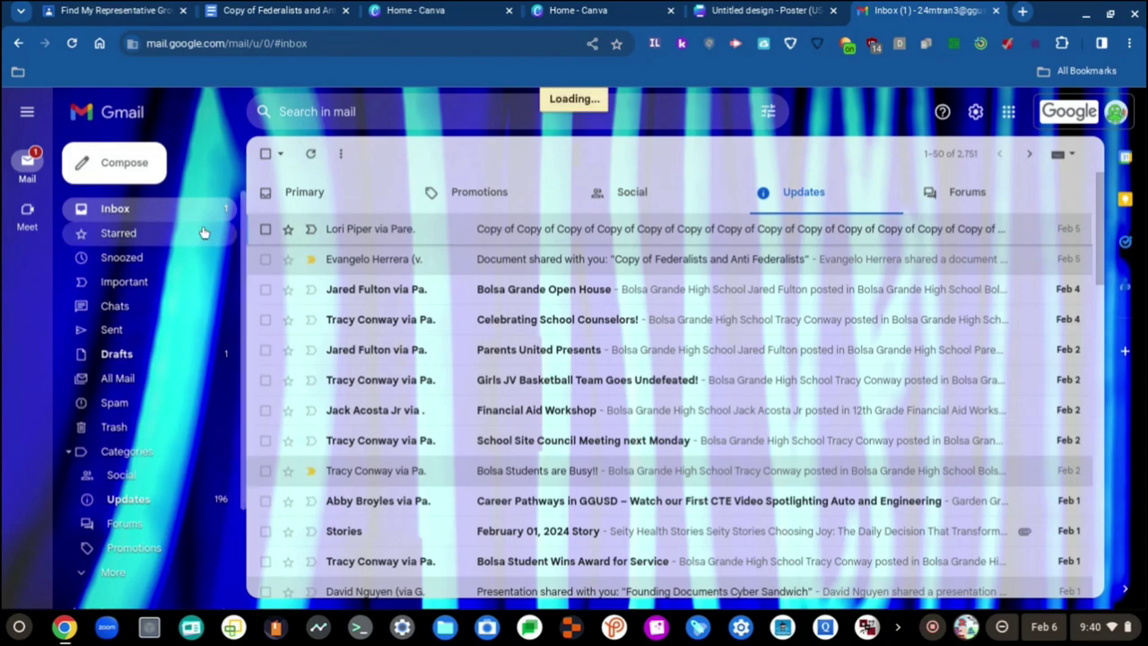
left_click(333, 190)
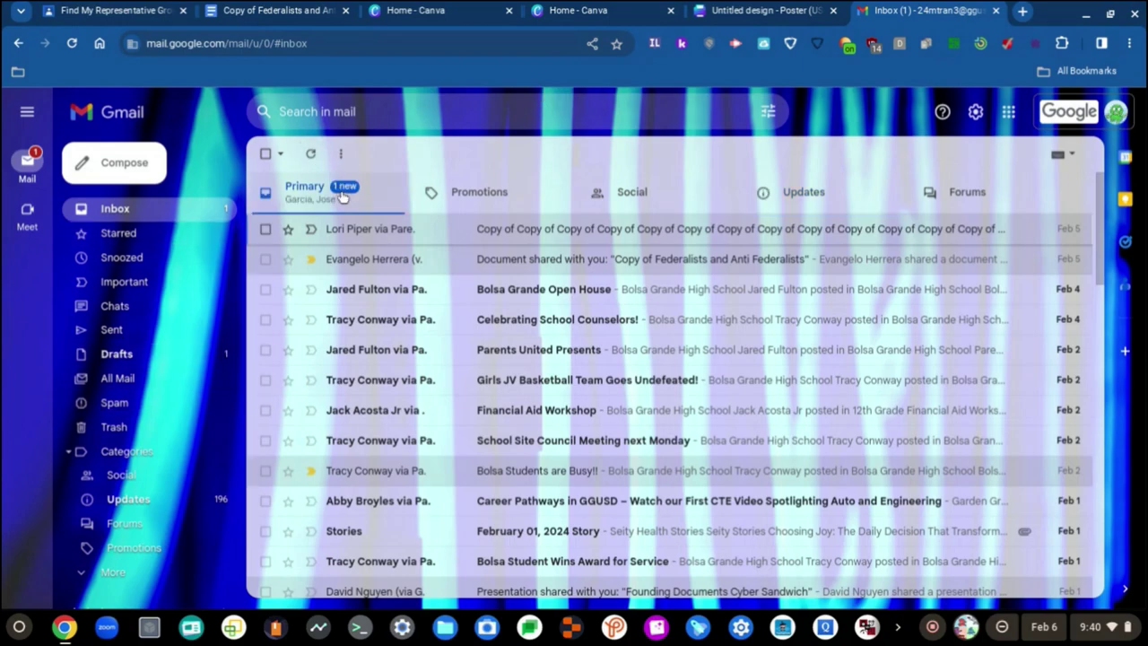
left_click(605, 235)
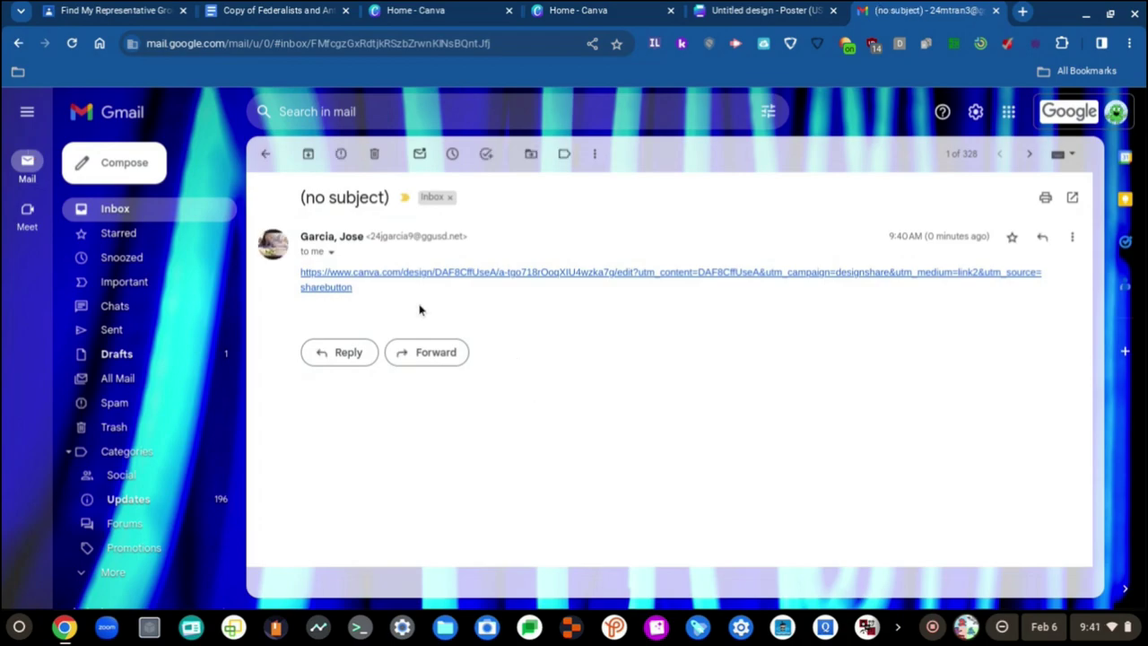
Step: Follow the canva.com design link in the email body
left_click(451, 273)
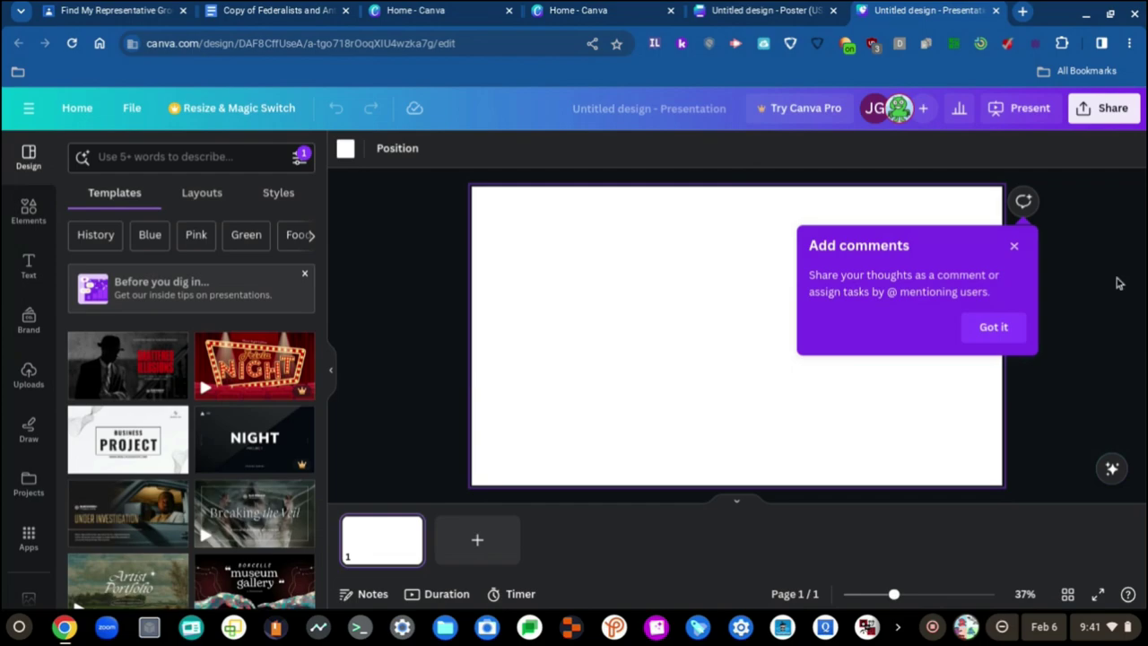
Step: Dismiss the comments tip, close the blank Poster tab, and switch to a Home - Canva tab
left_click(994, 326)
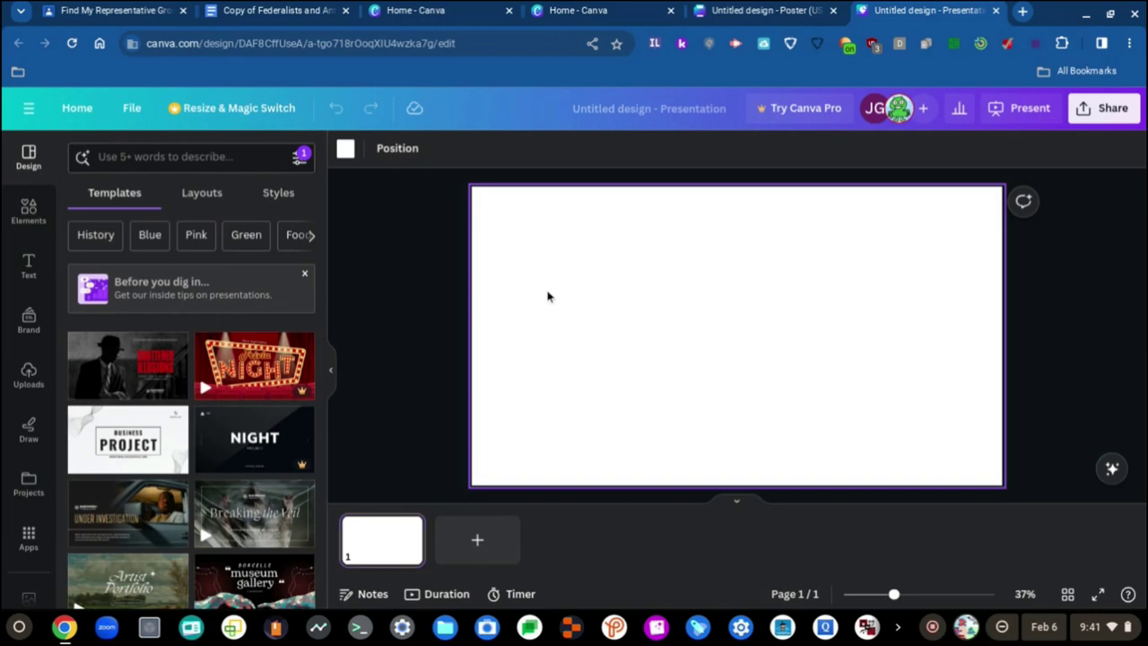
left_click(384, 327)
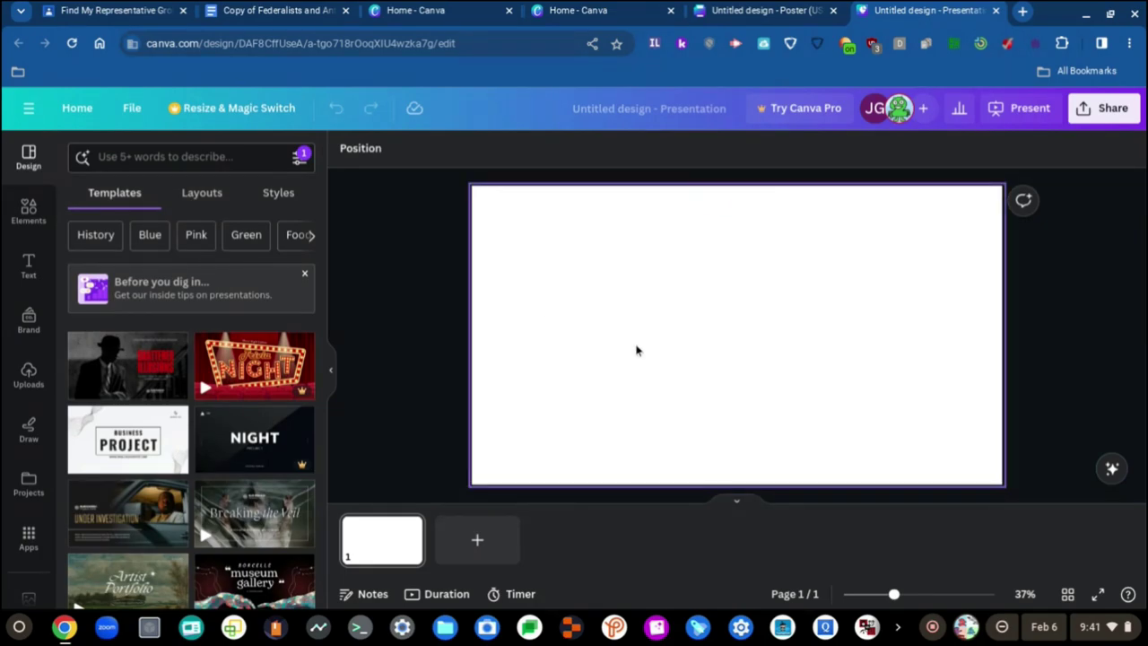
left_click(756, 10)
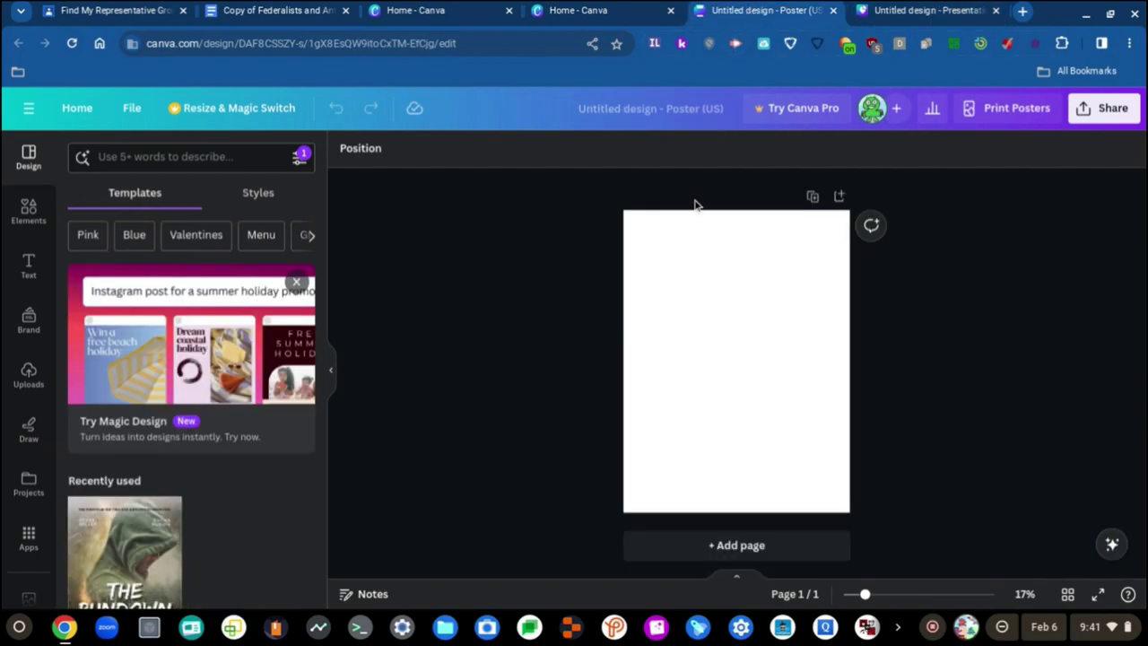
left_click(833, 9)
left_click(659, 10)
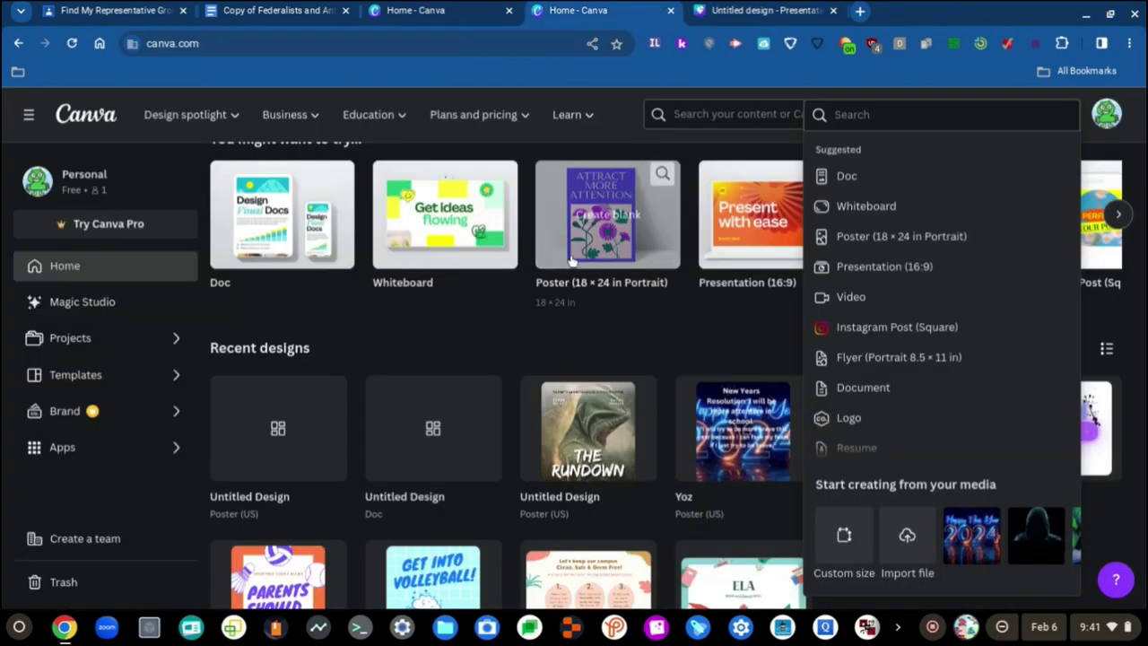
left_click(582, 337)
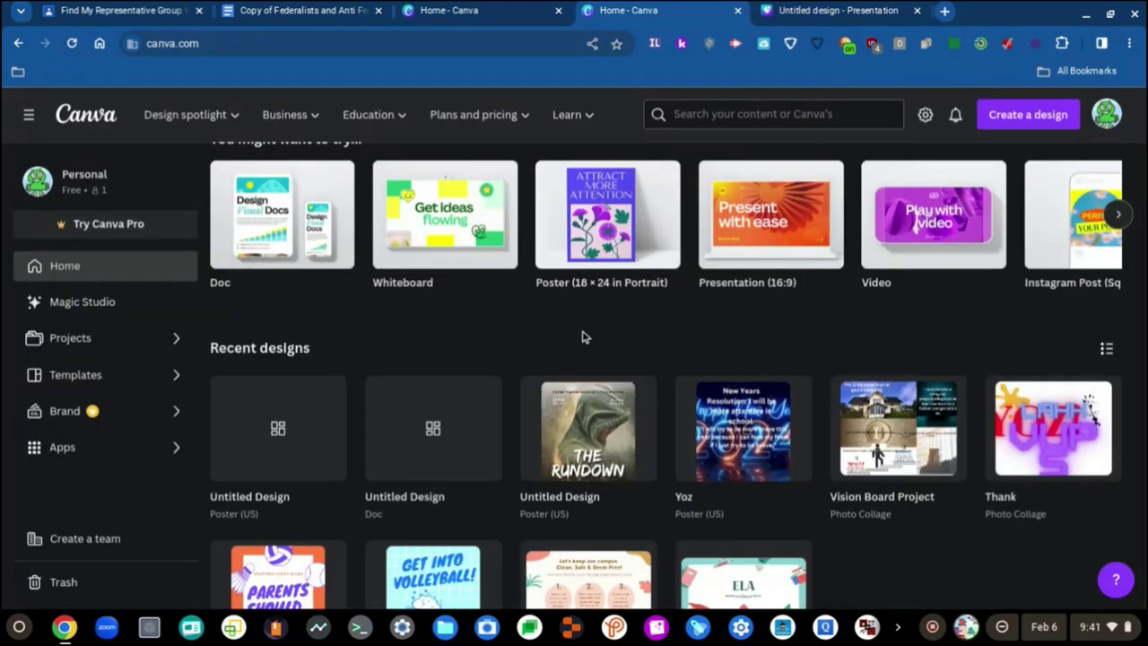
left_click(529, 11)
Step: Close both duplicate Home - Canva tabs, glancing at the Federalists and Anti Federalists document
left_click(559, 12)
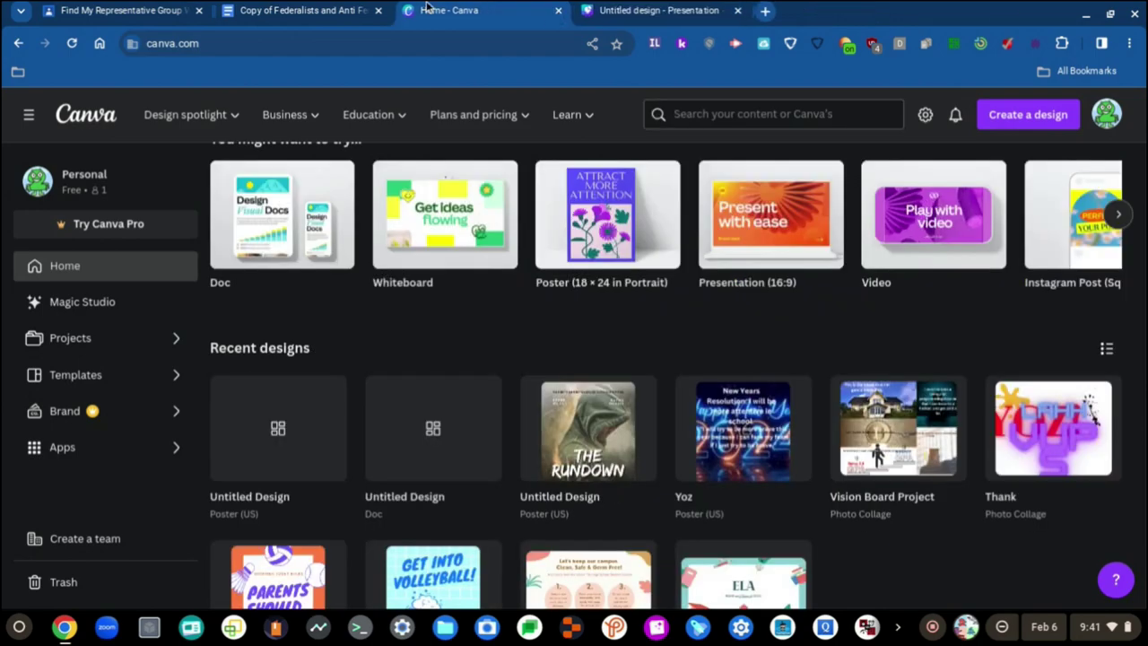
left_click(322, 10)
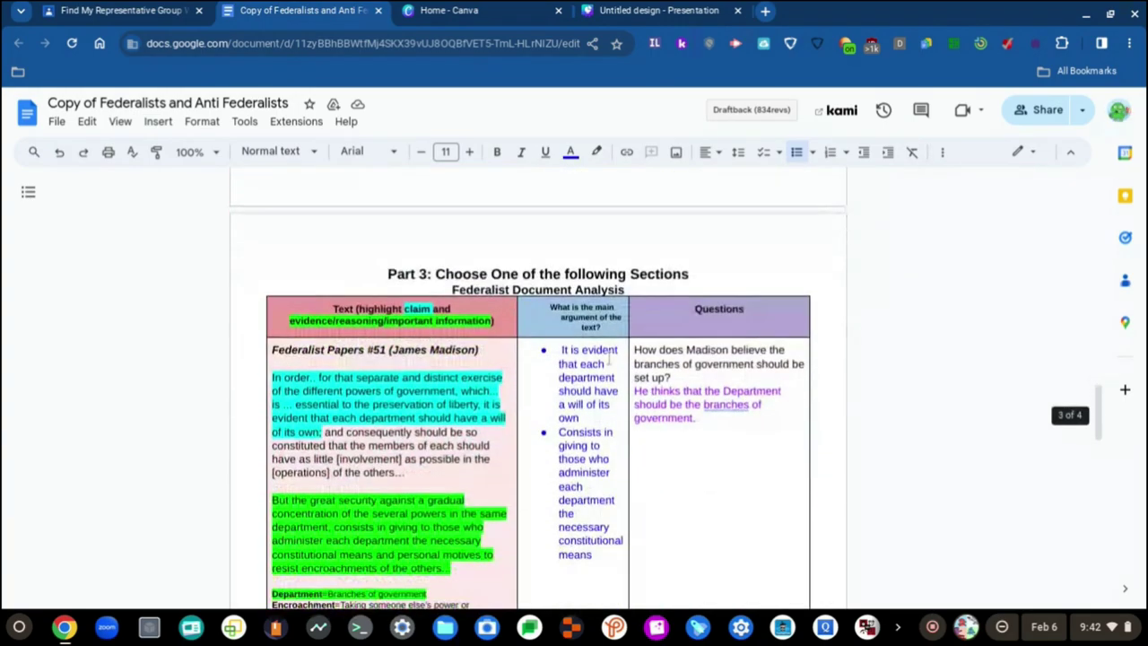
left_click(530, 9)
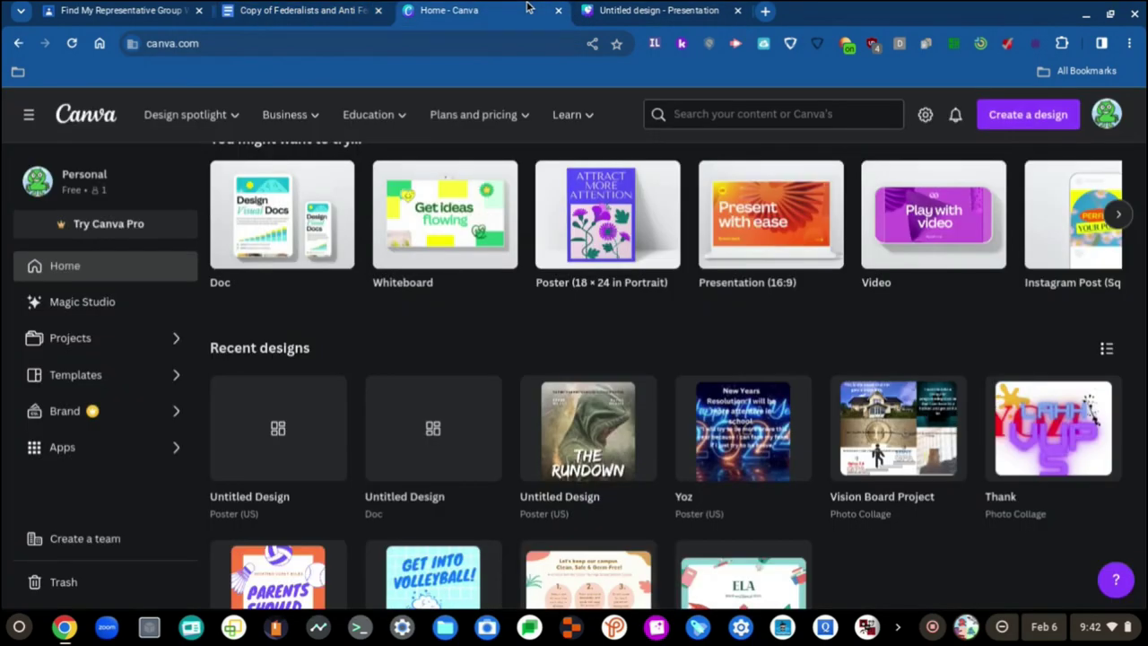
left_click(558, 10)
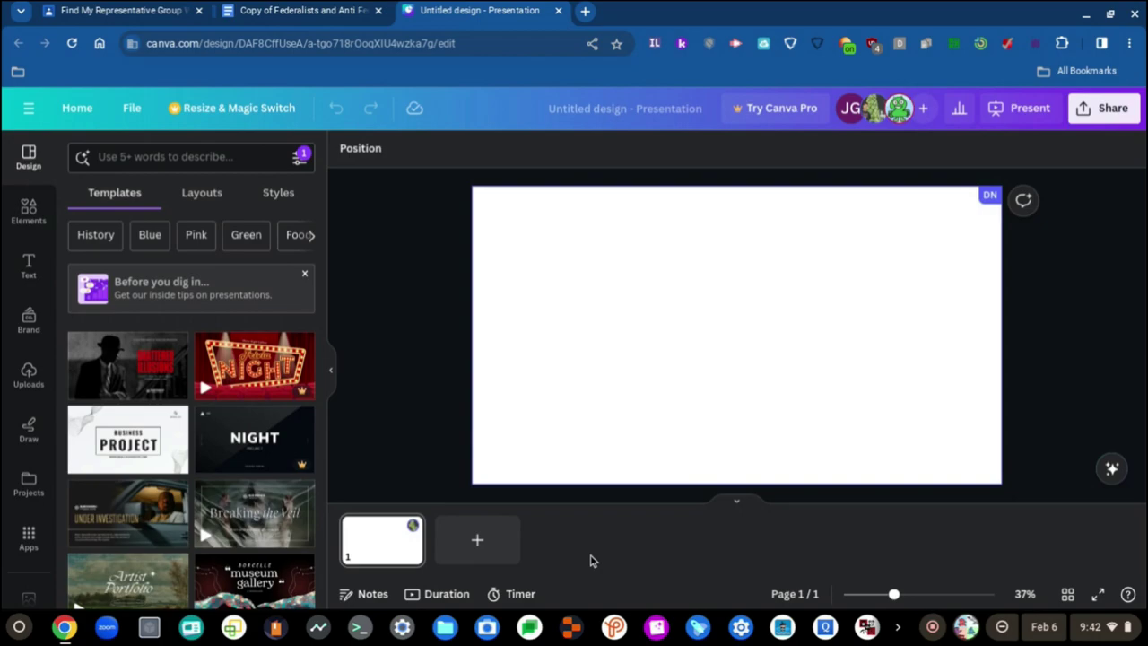
Step: Search presentation templates for 'anti-federalists'
left_click(182, 158)
type("an")
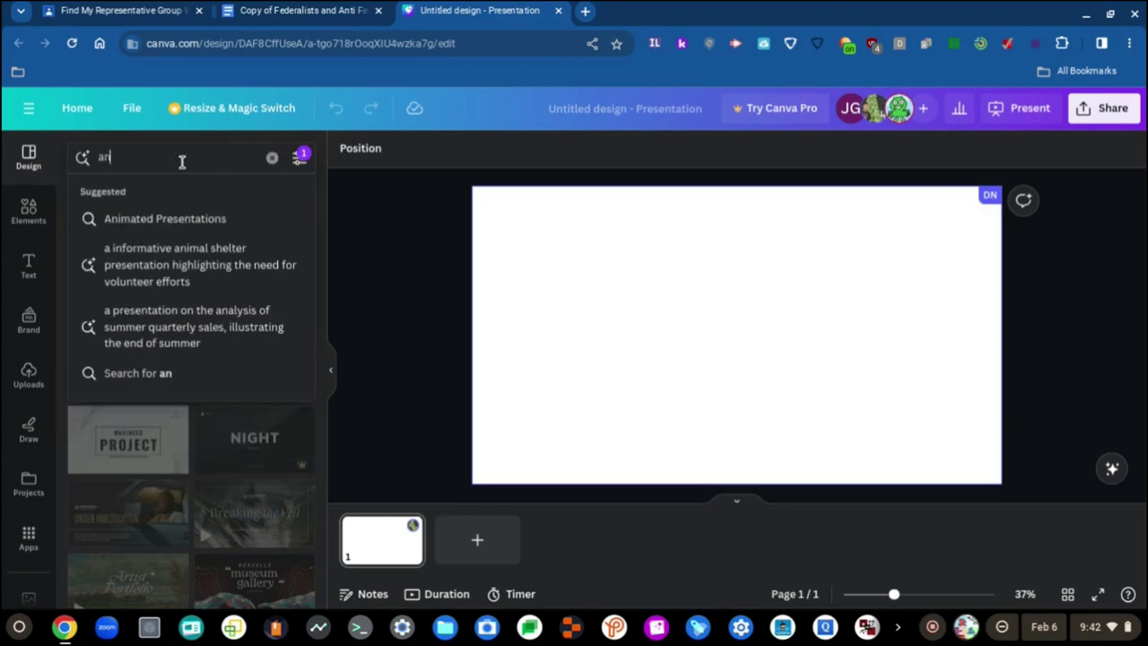
type("ti-federalist")
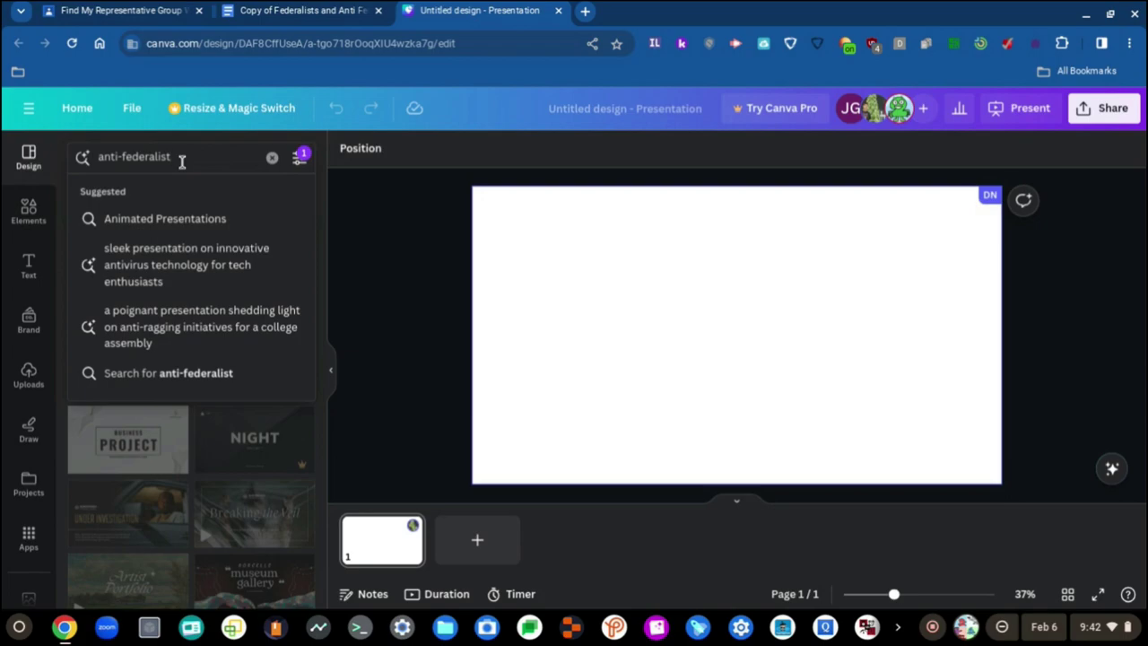
key("Return")
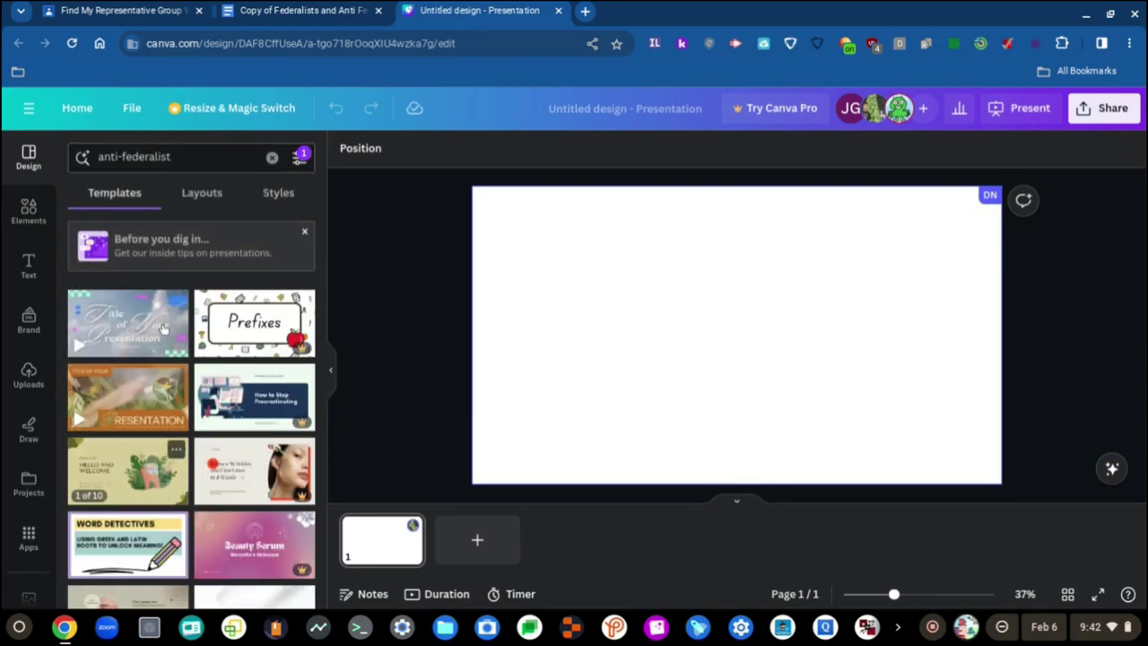
scroll(201, 227, "down", 3)
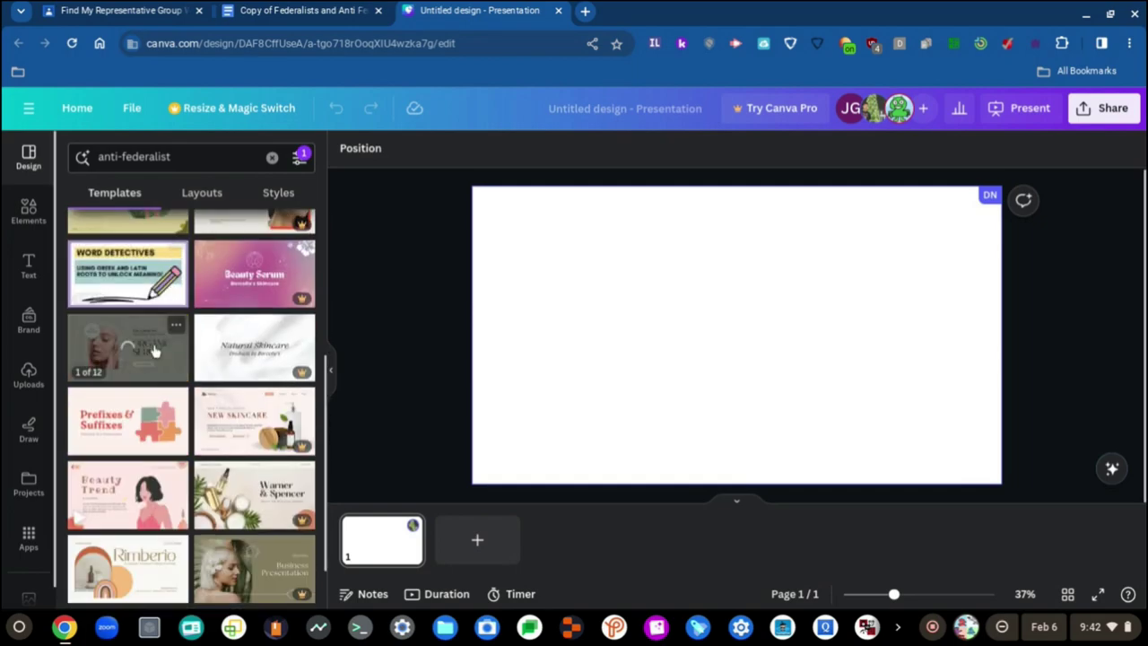
left_click(200, 152)
type("s")
key("Return")
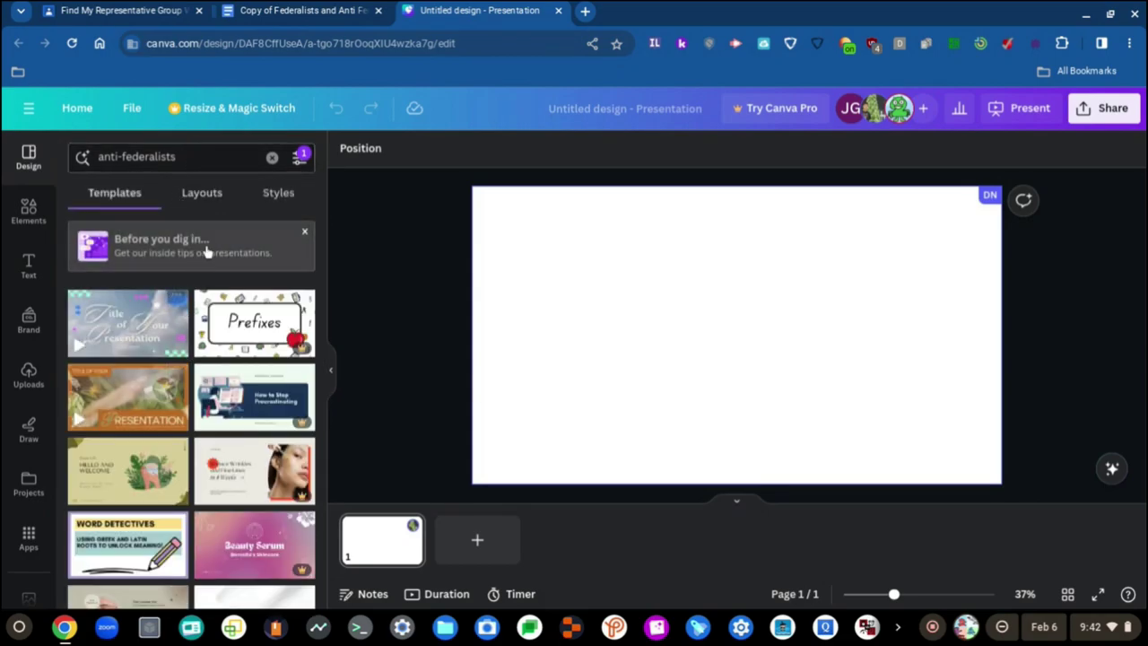
Step: Browse the anti-federalists results and open the Brand panel
scroll(210, 235, "down", 4)
scroll(211, 235, "down", 5)
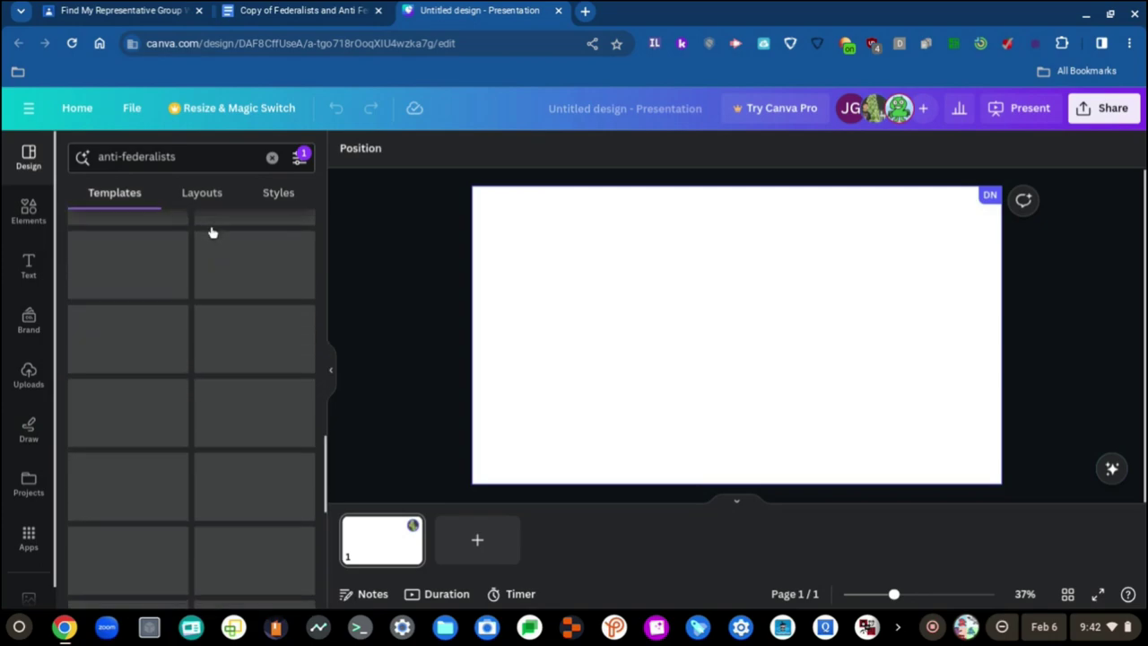
scroll(178, 333, "up", 10)
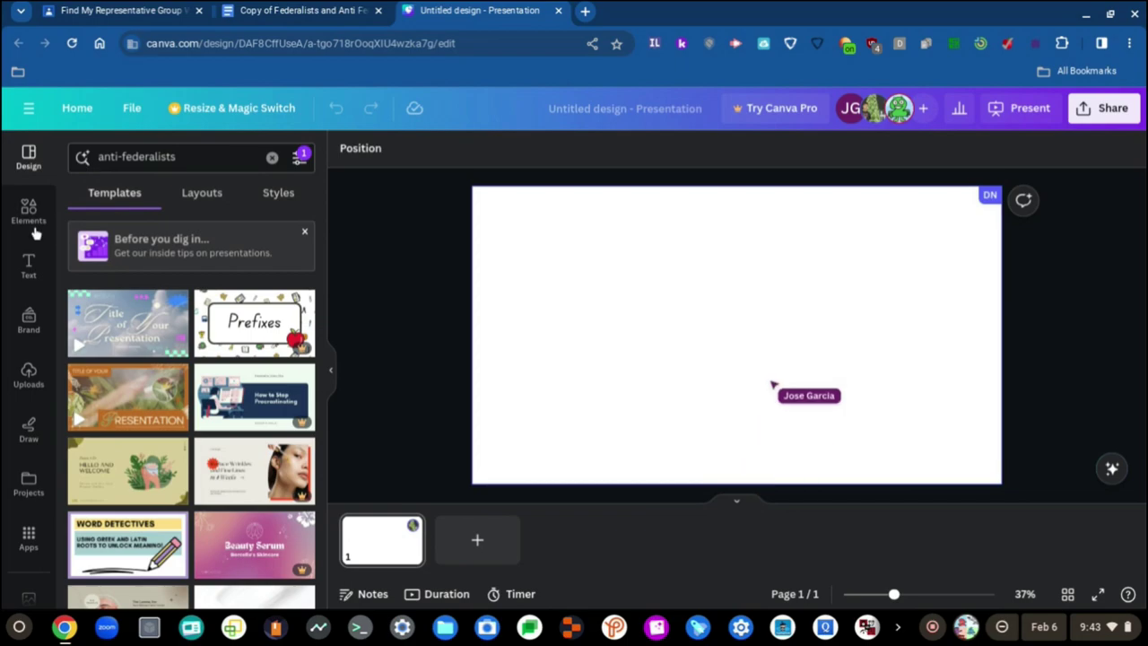
left_click(39, 325)
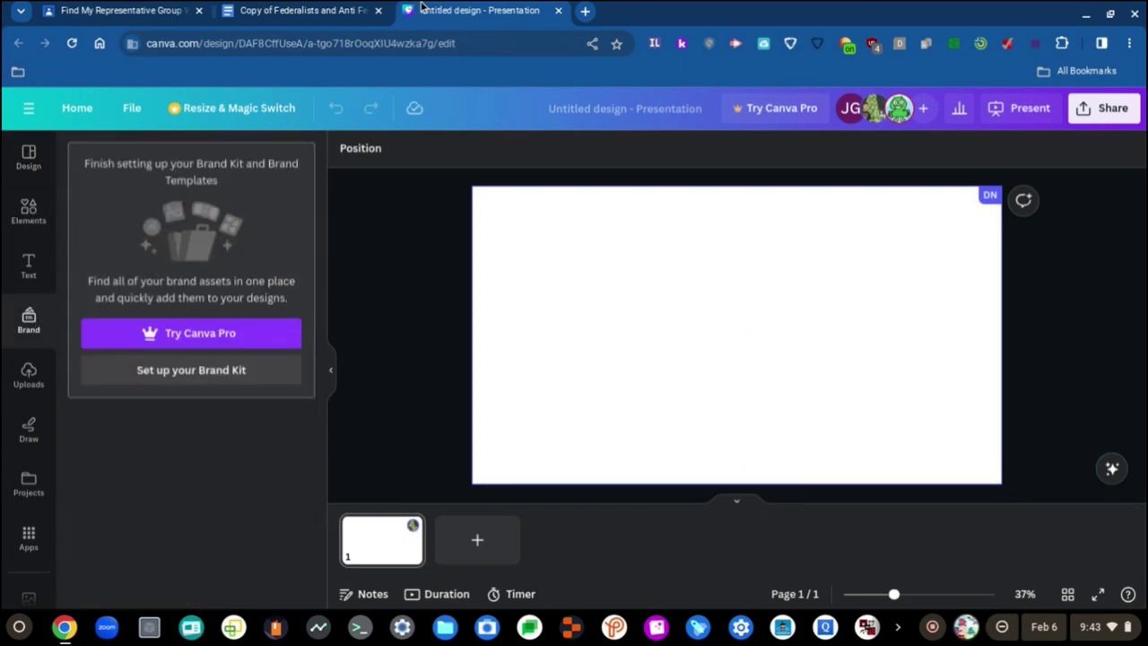
Step: Check the Federalists notes, open and dismiss slide 1's options, then reopen Design results
left_click(316, 9)
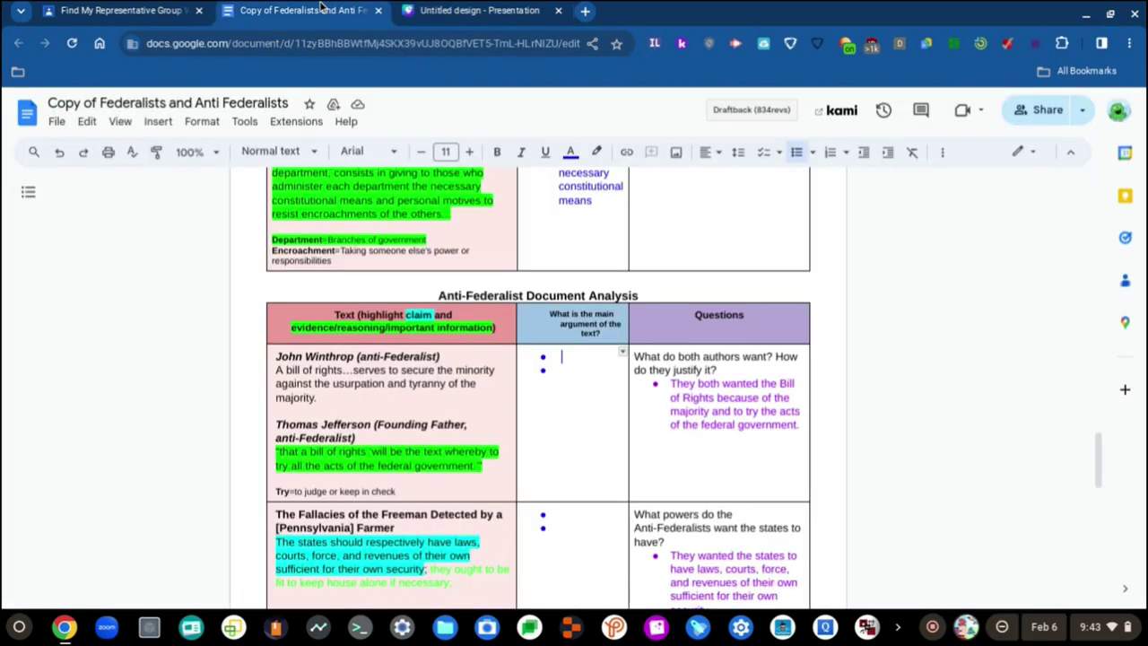
left_click(466, 9)
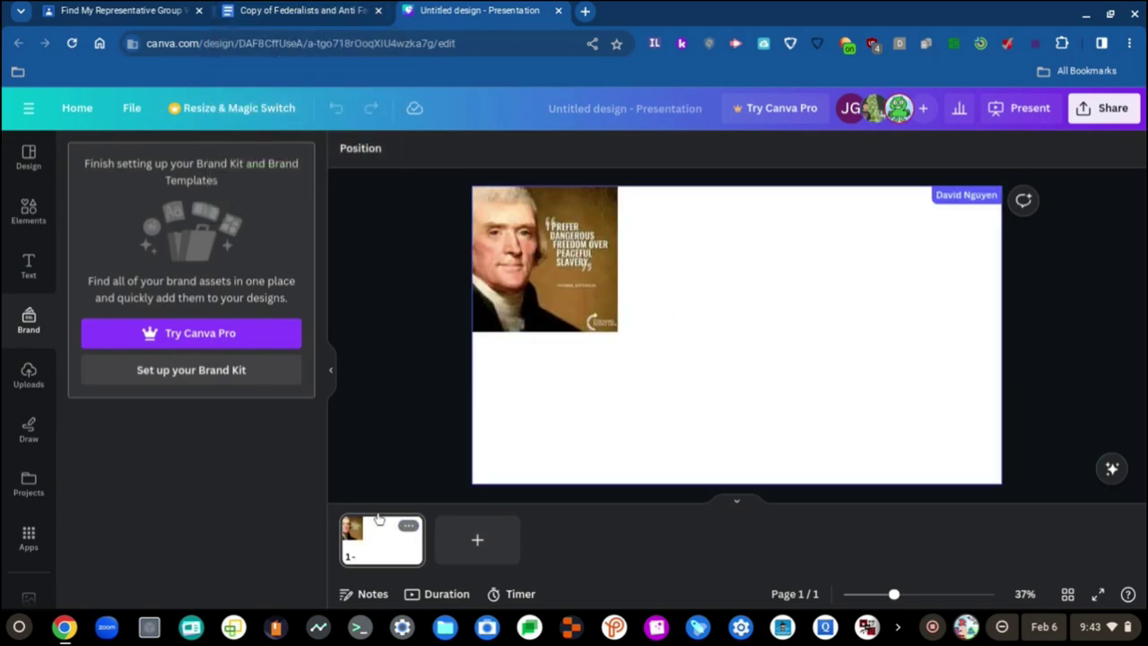
left_click(408, 526)
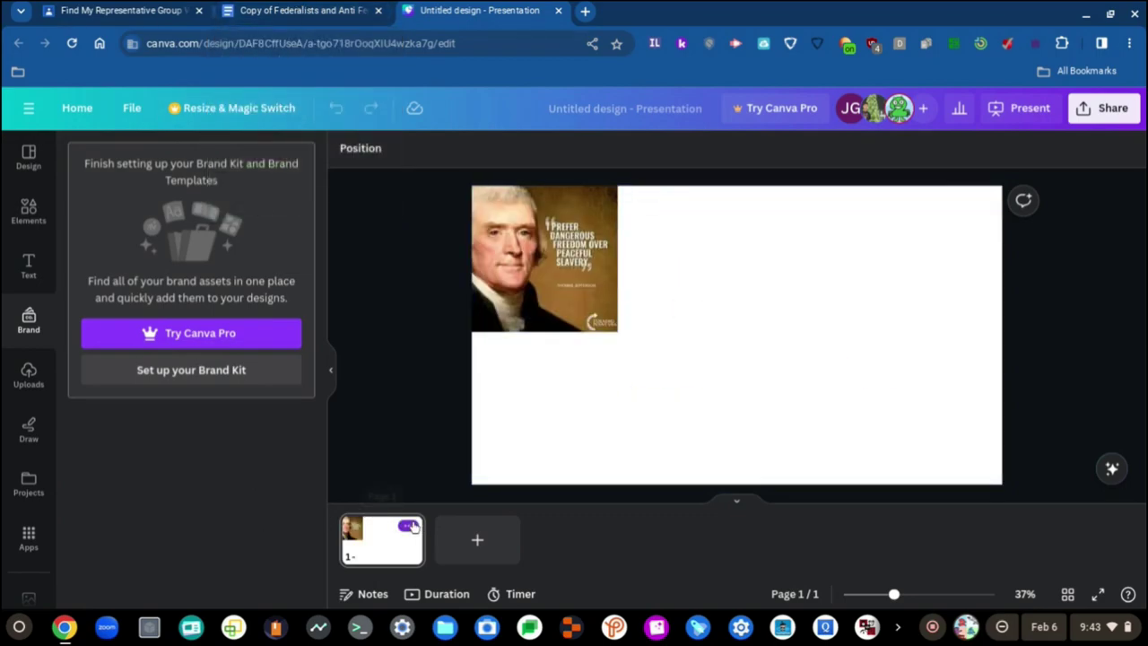
left_click(215, 496)
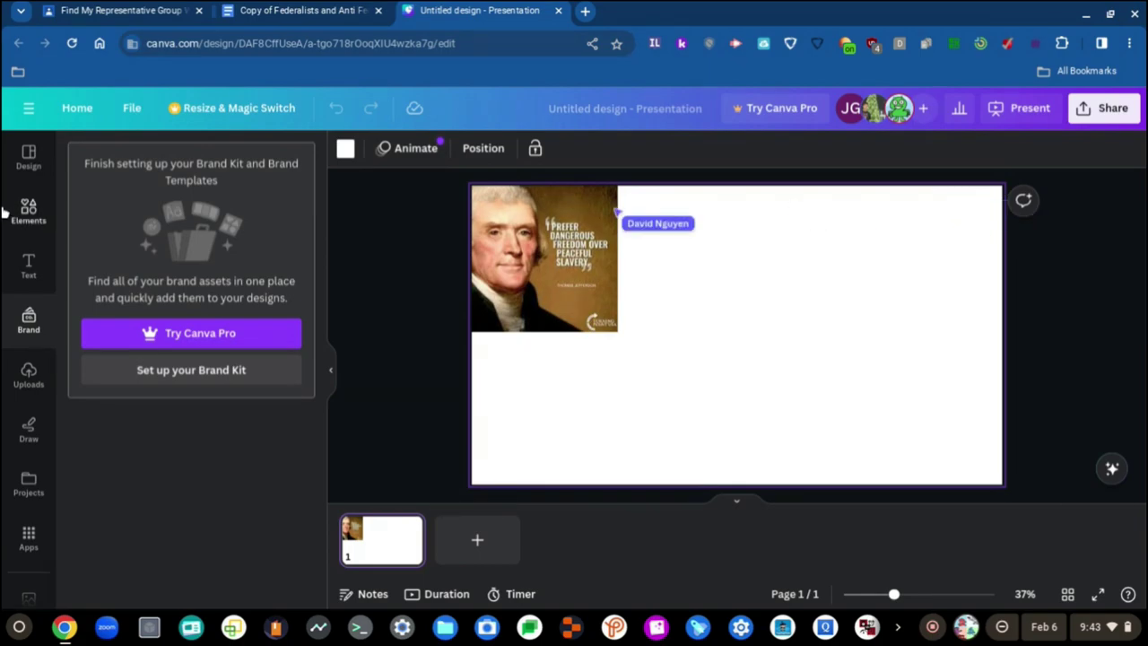
left_click(29, 156)
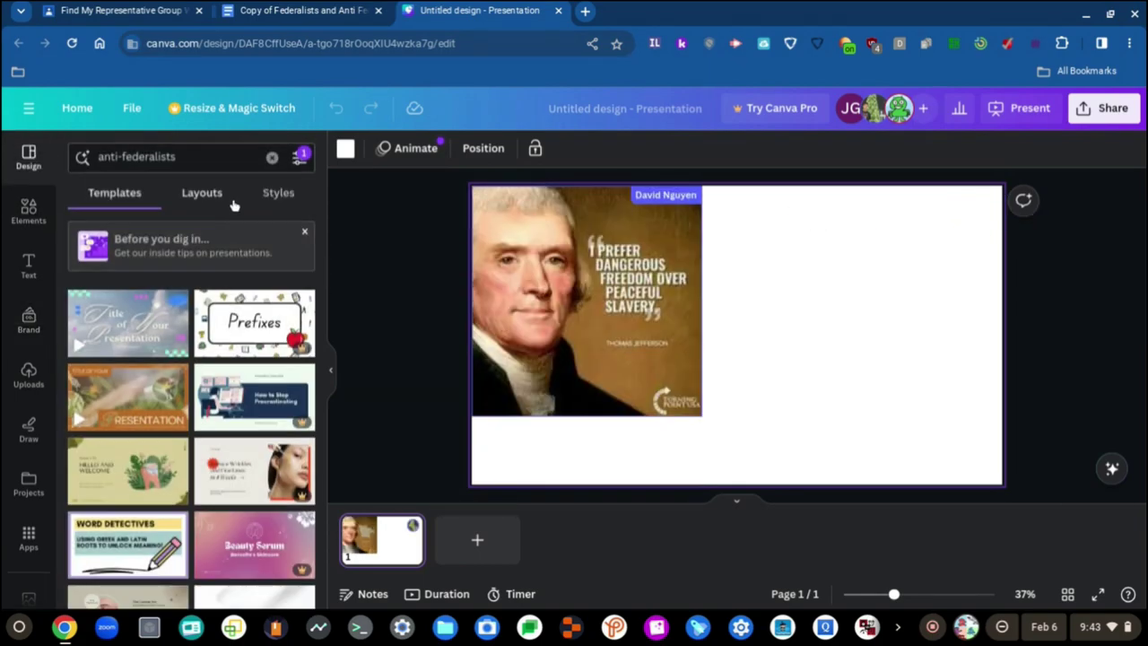
left_click(229, 203)
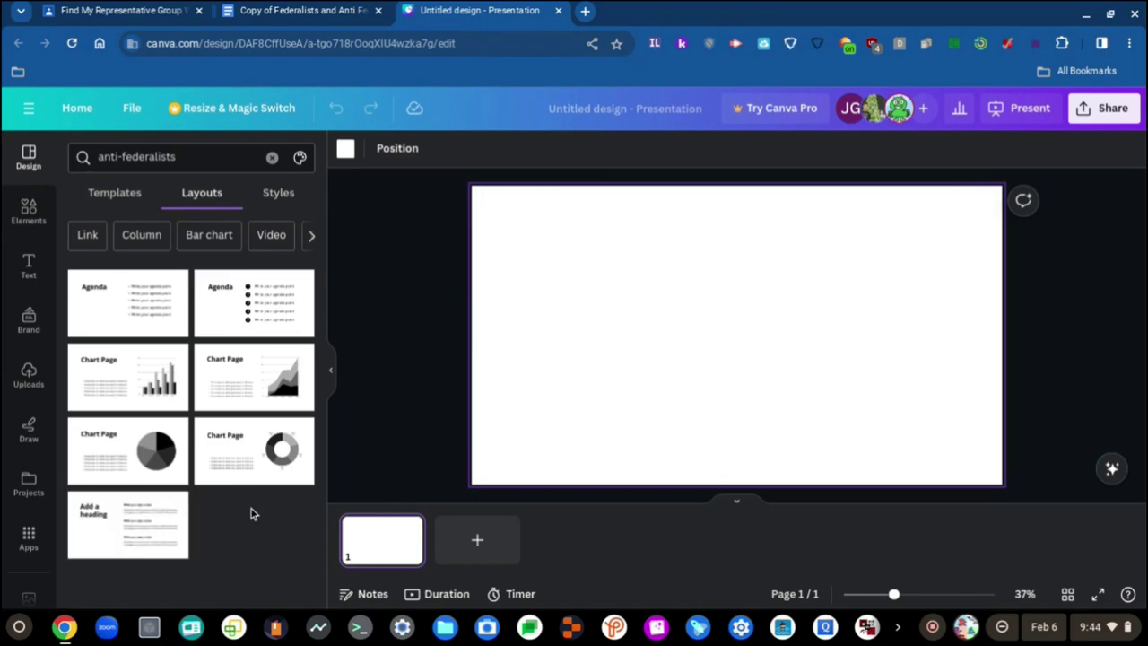
left_click(98, 192)
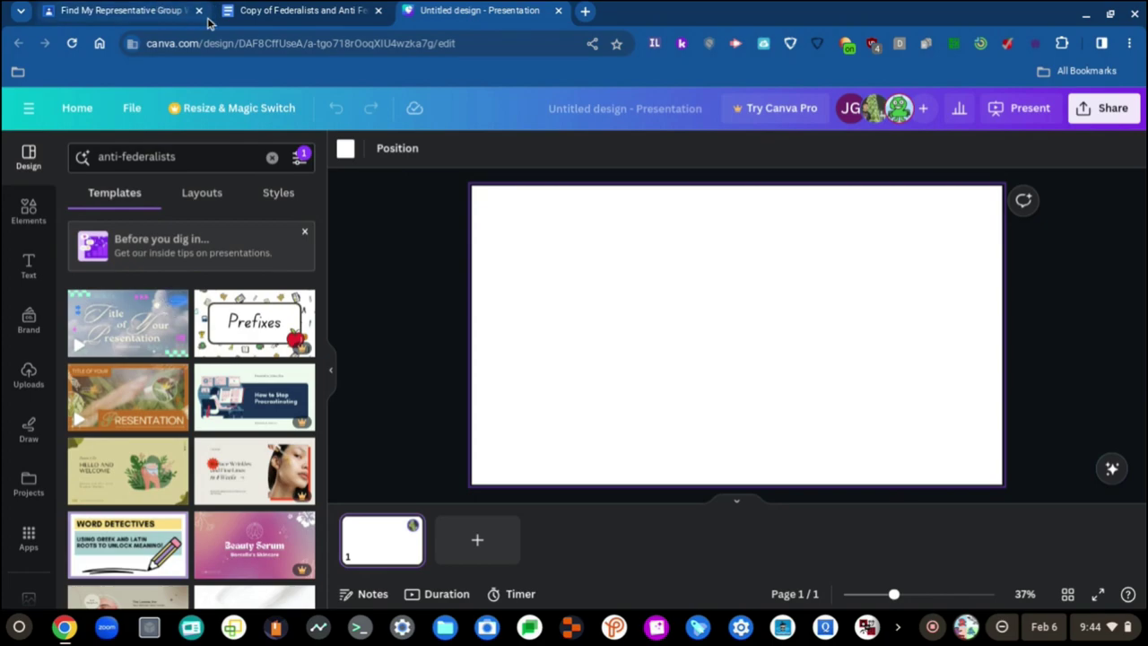
Step: Replace the anti-federalists query with a 'thomas jefferson' template search
left_click(217, 154)
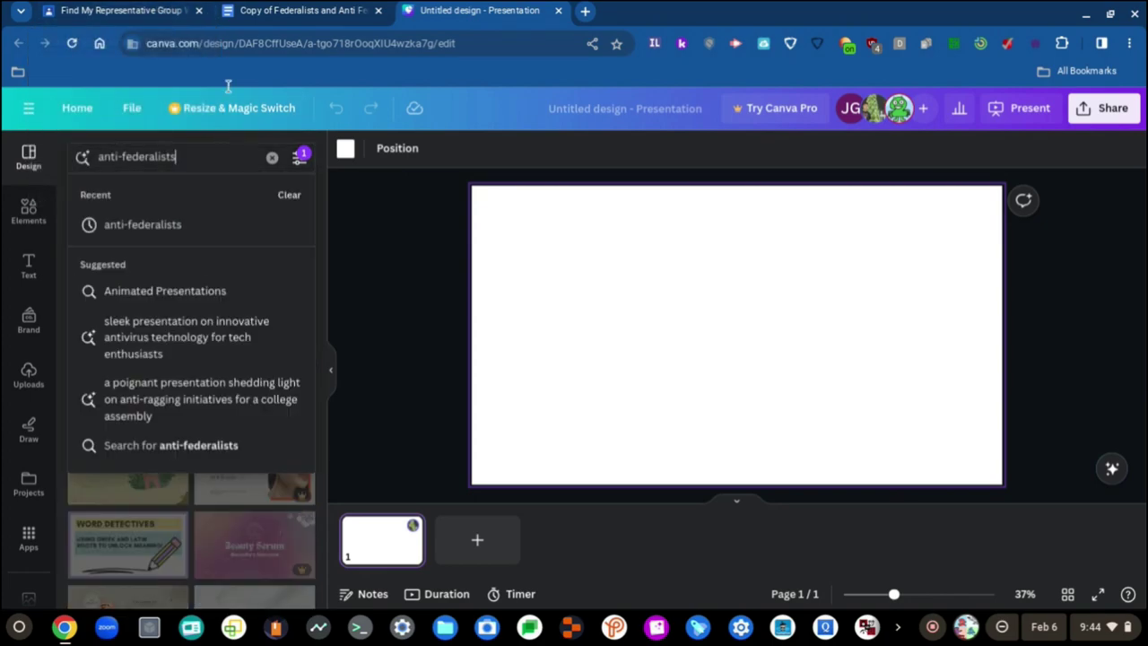
left_click(267, 10)
left_click(477, 9)
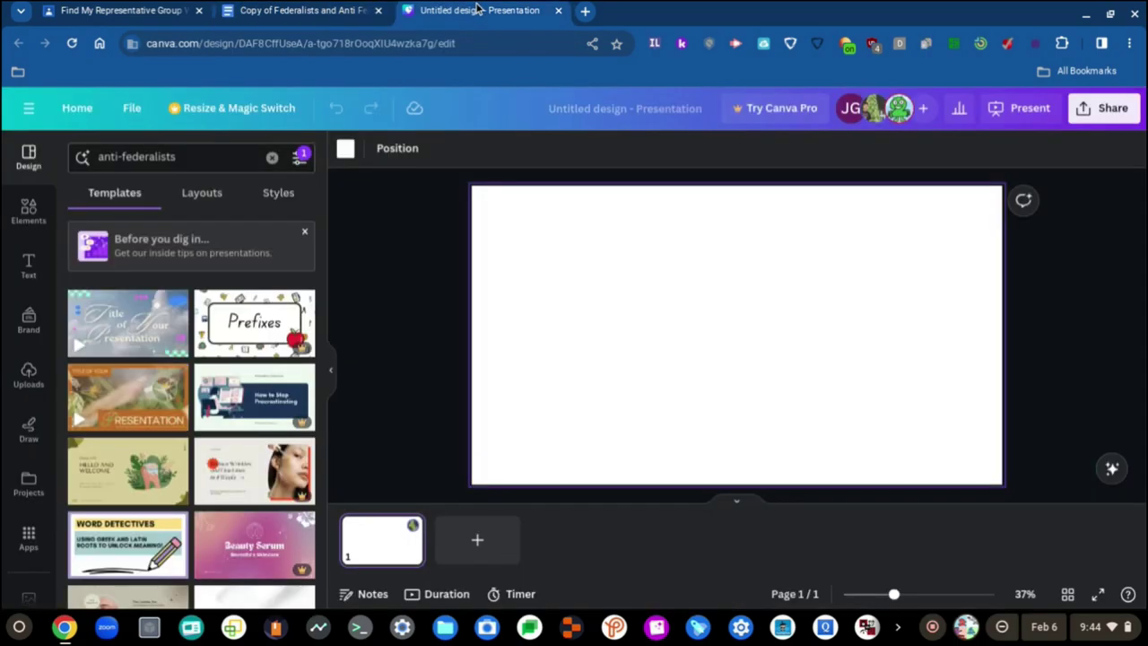
left_click(272, 157)
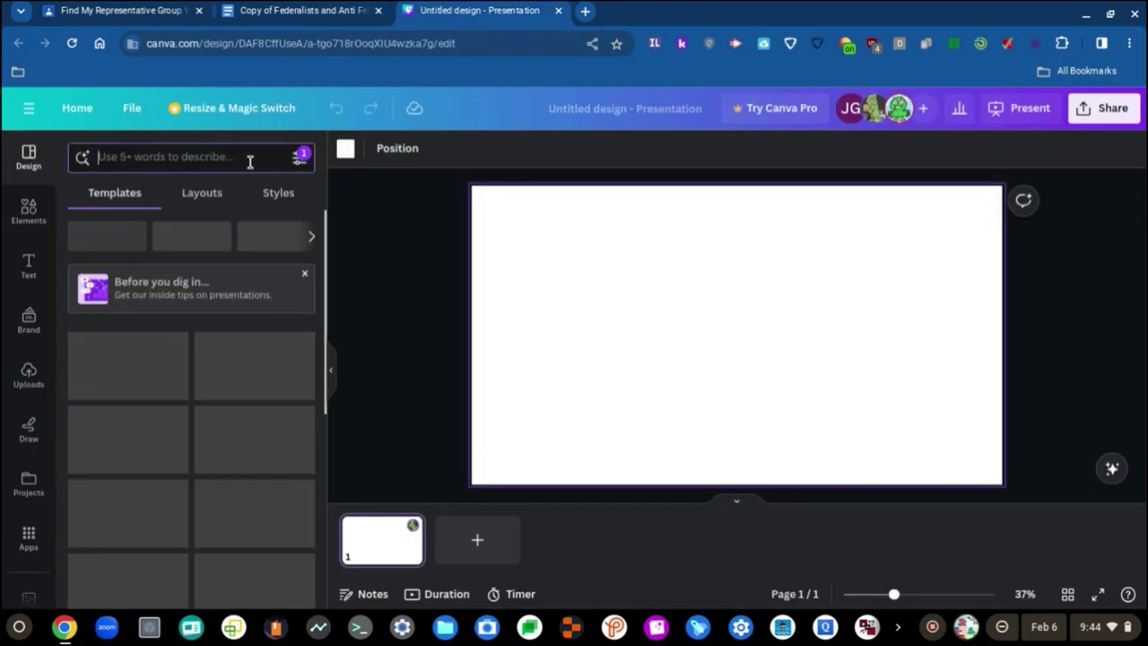
left_click(222, 159)
type("thom")
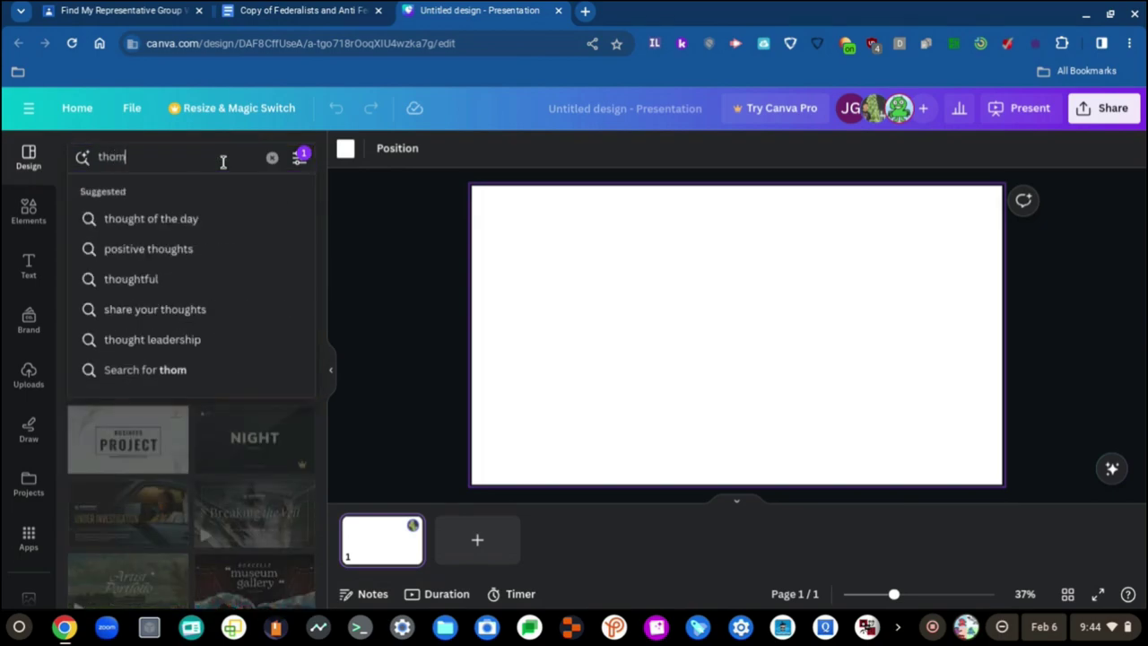
type("as jefferson")
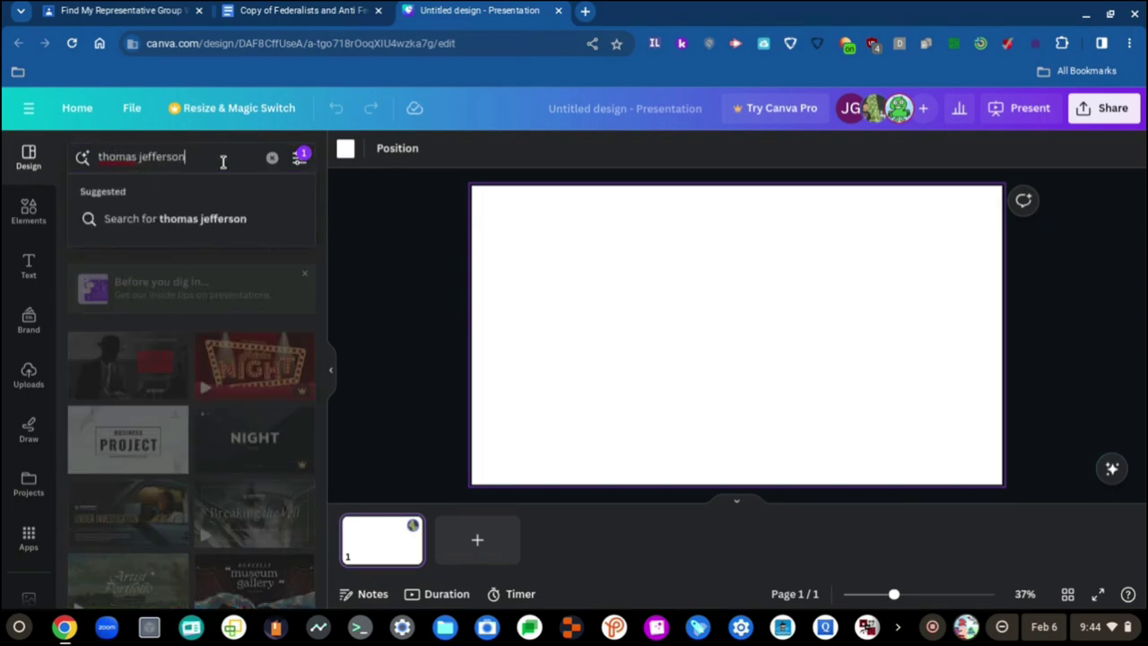
key("Return")
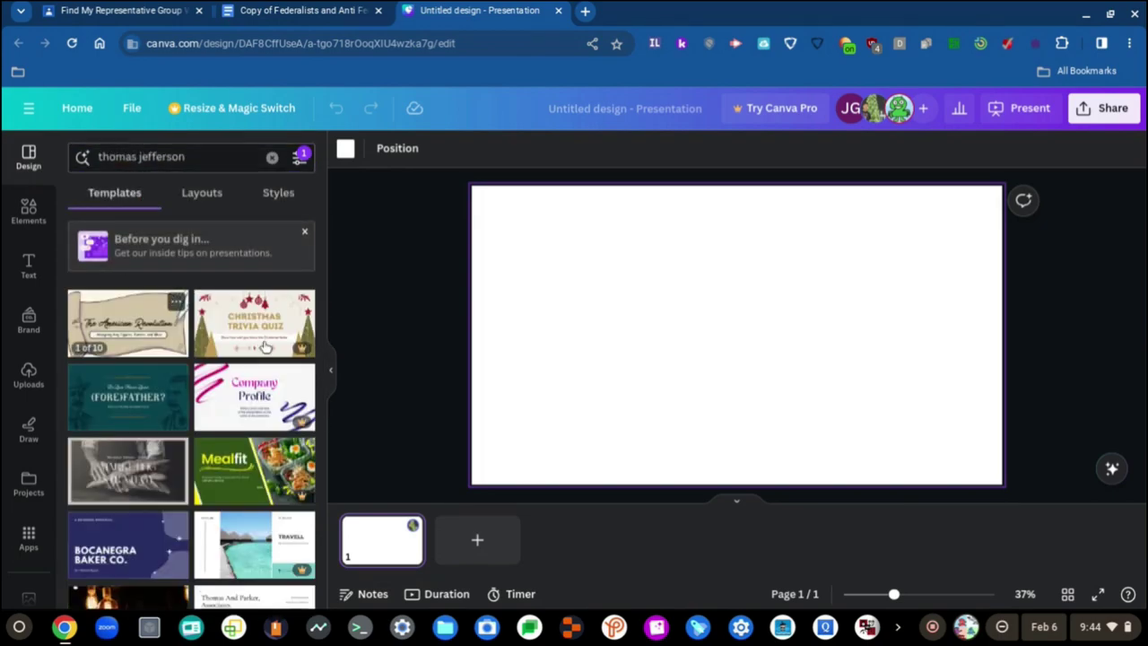
Step: Scroll the thomas jefferson results and open and close the filters, leaving Free templates
scroll(243, 420, "down", 5)
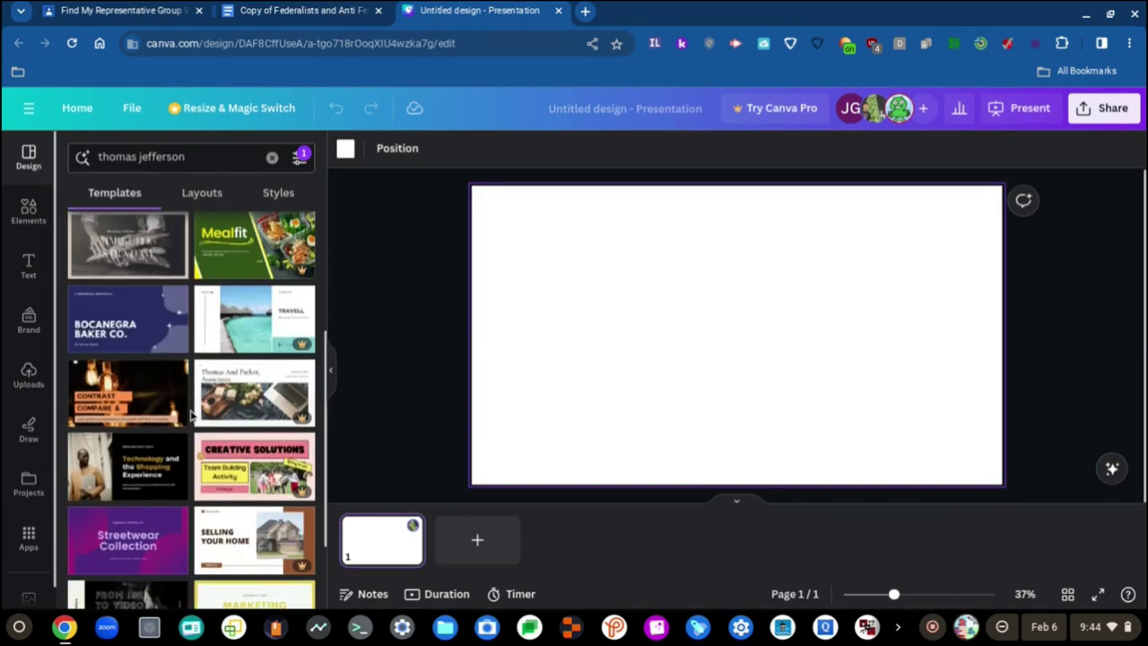
scroll(179, 436, "down", 5)
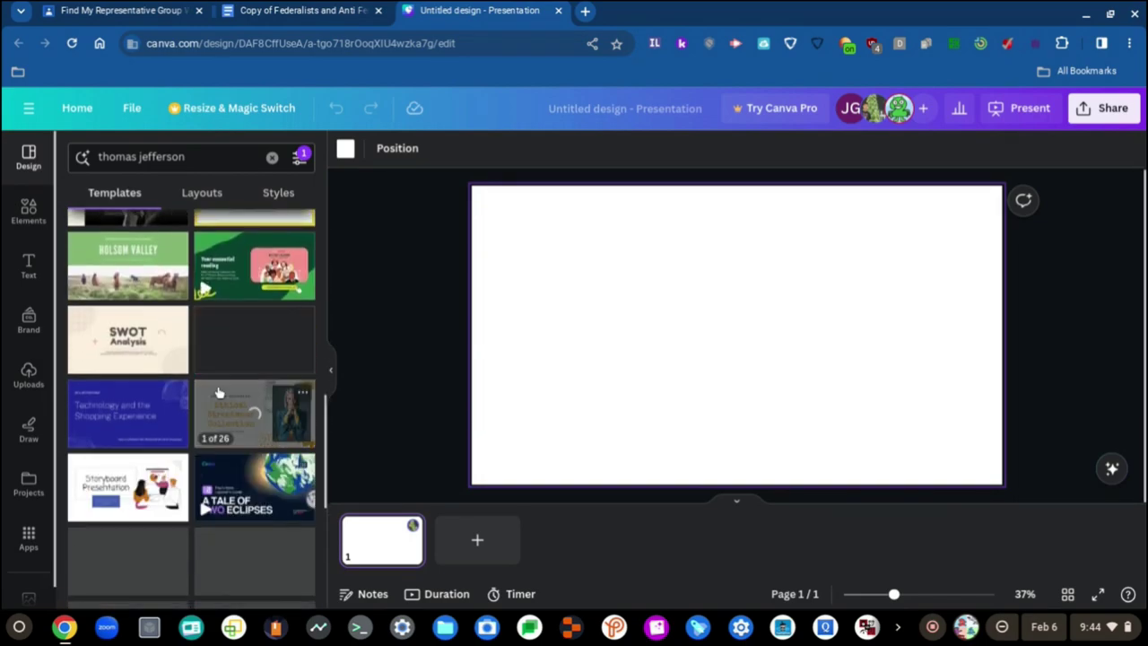
scroll(189, 466, "down", 5)
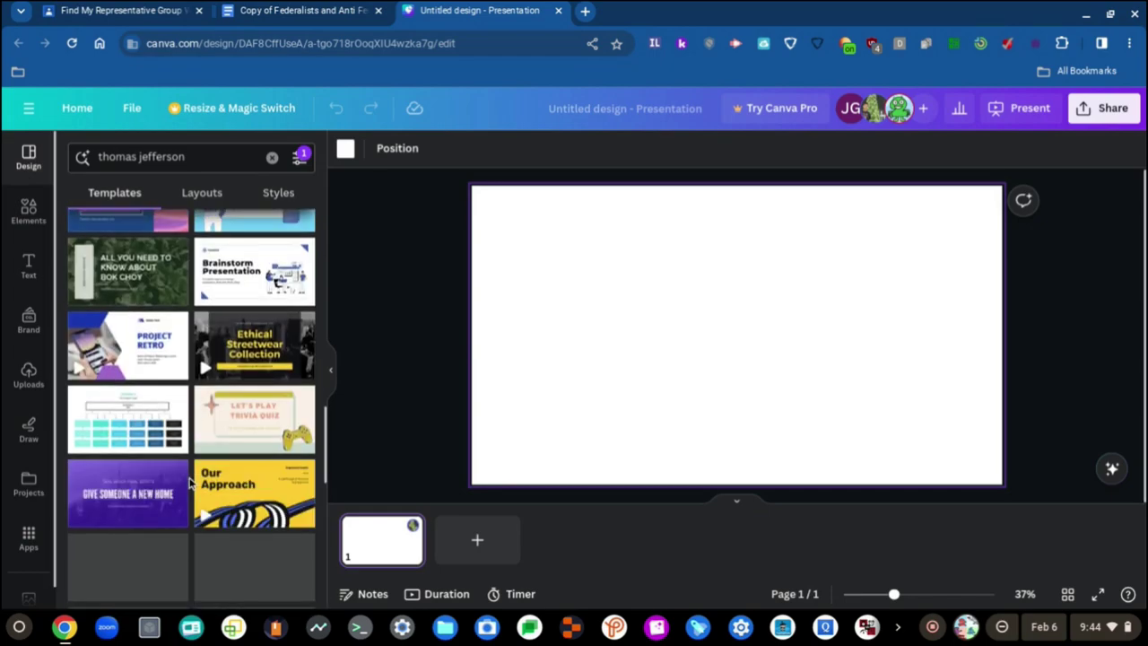
scroll(189, 461, "down", 5)
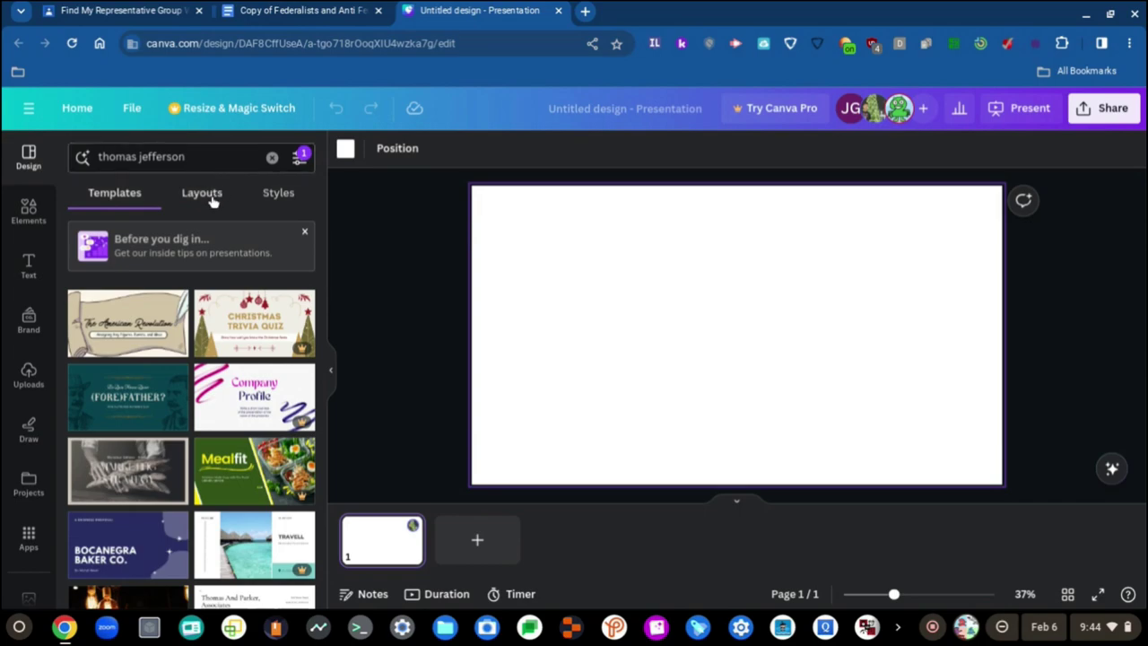
left_click(299, 158)
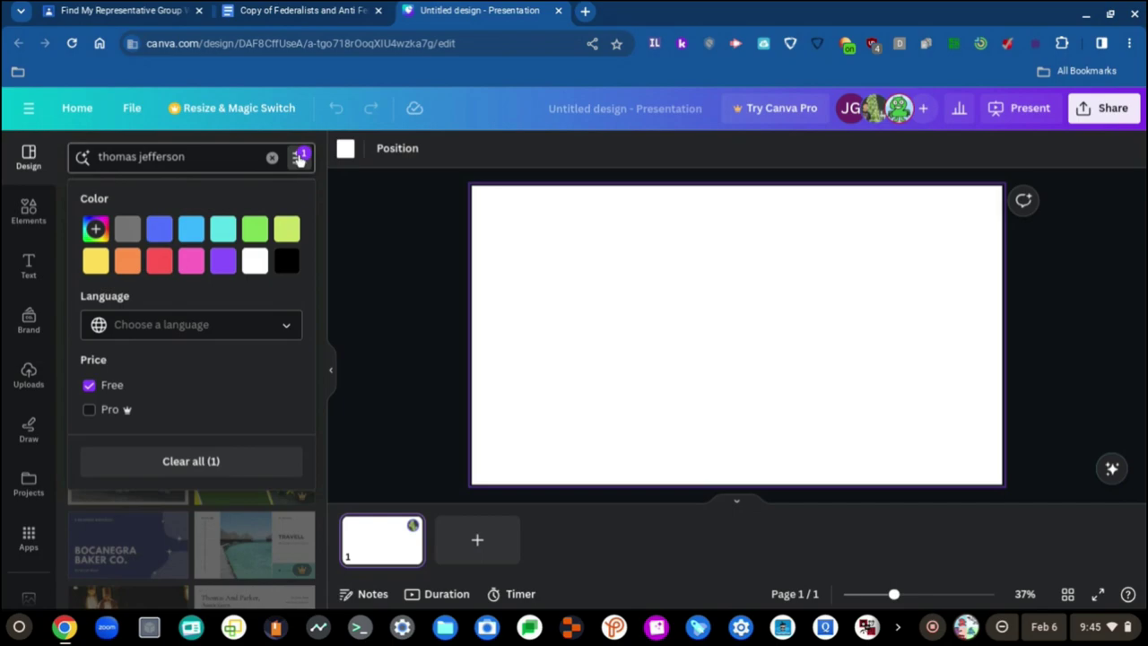
left_click(299, 158)
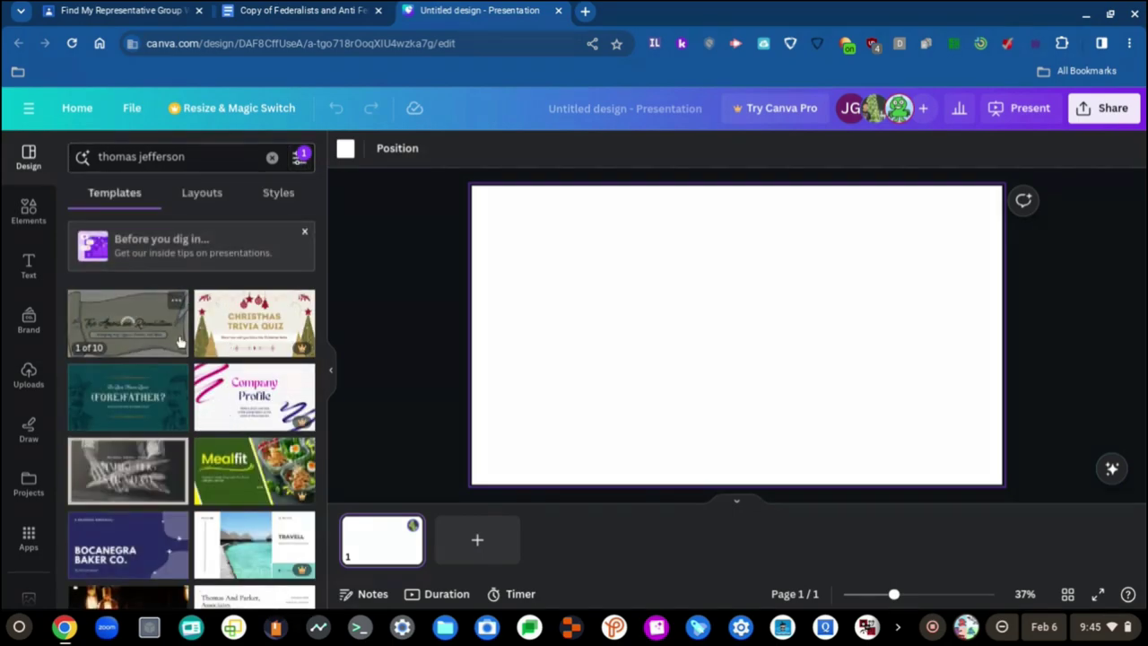
Step: Browse the thomas jefferson templates, then trim the search text to 'thomas j'
scroll(179, 335, "down", 3)
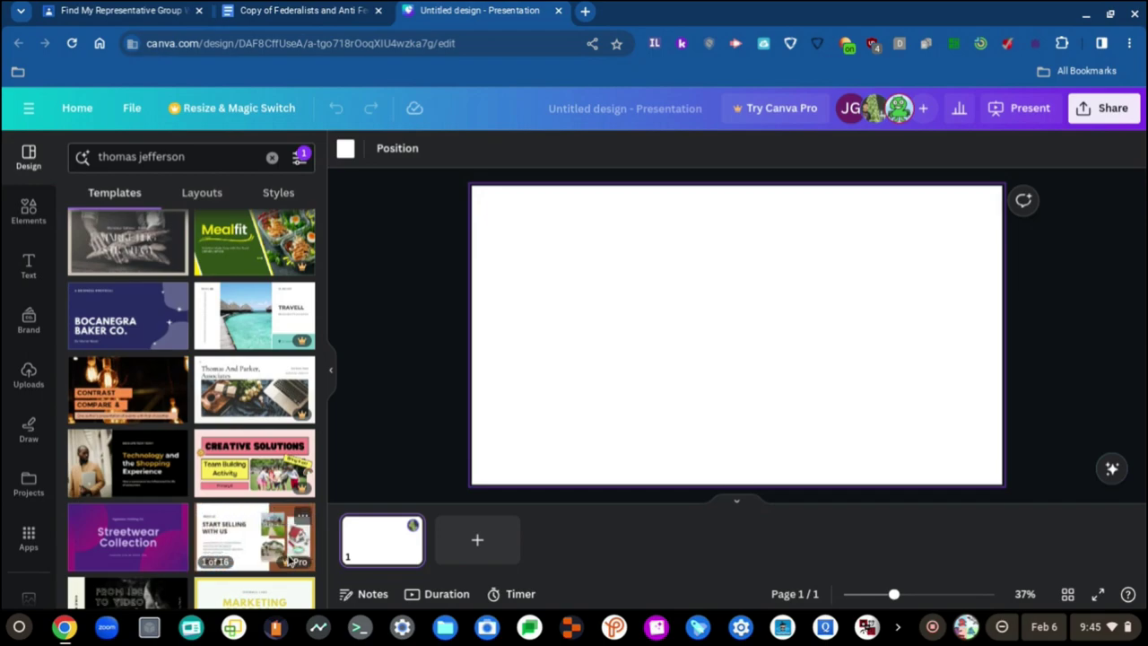
scroll(267, 540, "down", 2)
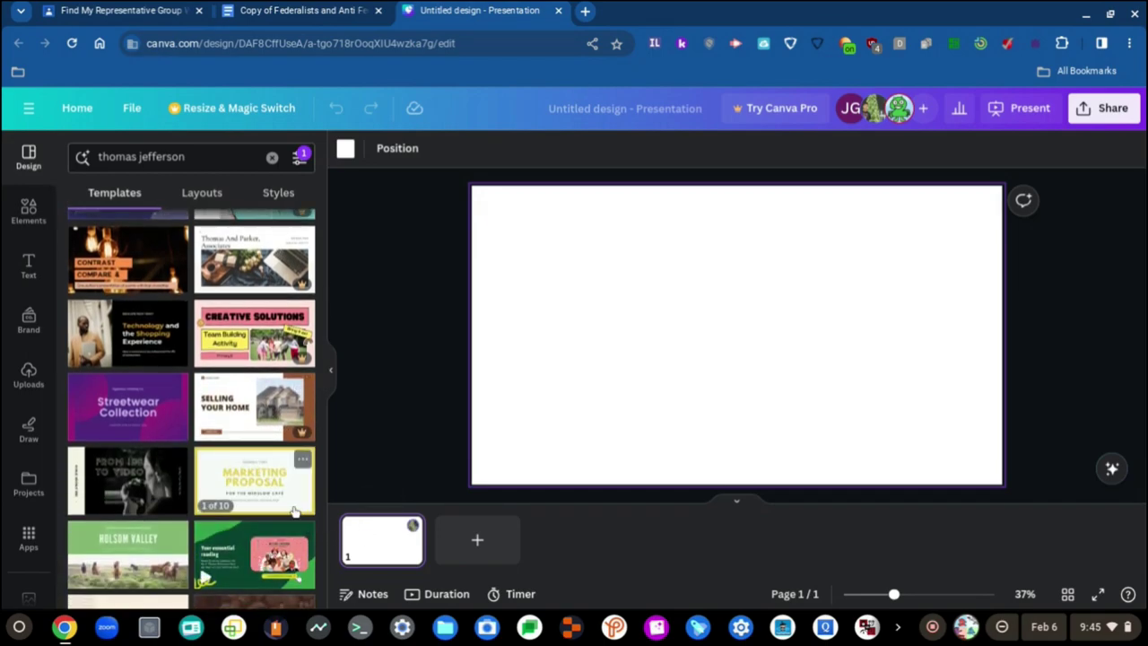
scroll(292, 510, "down", 2)
scroll(188, 466, "down", 2)
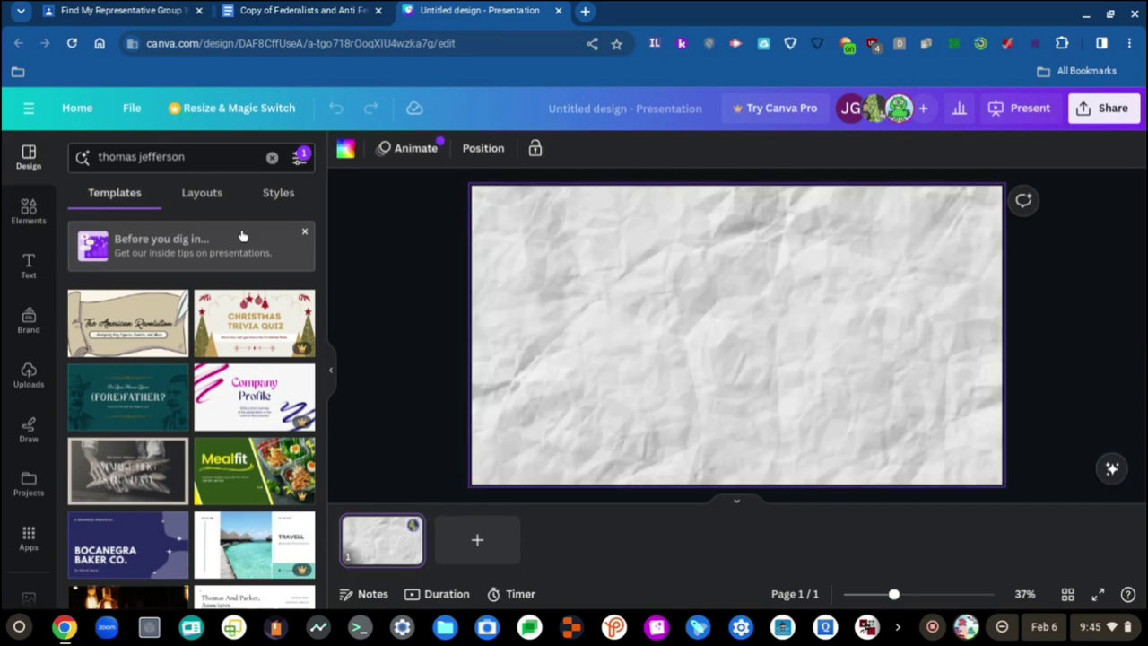
left_click(206, 158)
key("BackSpace")
key("BackSpace")
key("BackSpace")
key("BackSpace")
key("BackSpace")
key("BackSpace")
key("BackSpace")
key("BackSpace")
key("BackSpace")
key("BackSpace")
key("BackSpace")
key("BackSpace")
key("BackSpace")
key("BackSpace")
key("BackSpace")
key("BackSpace")
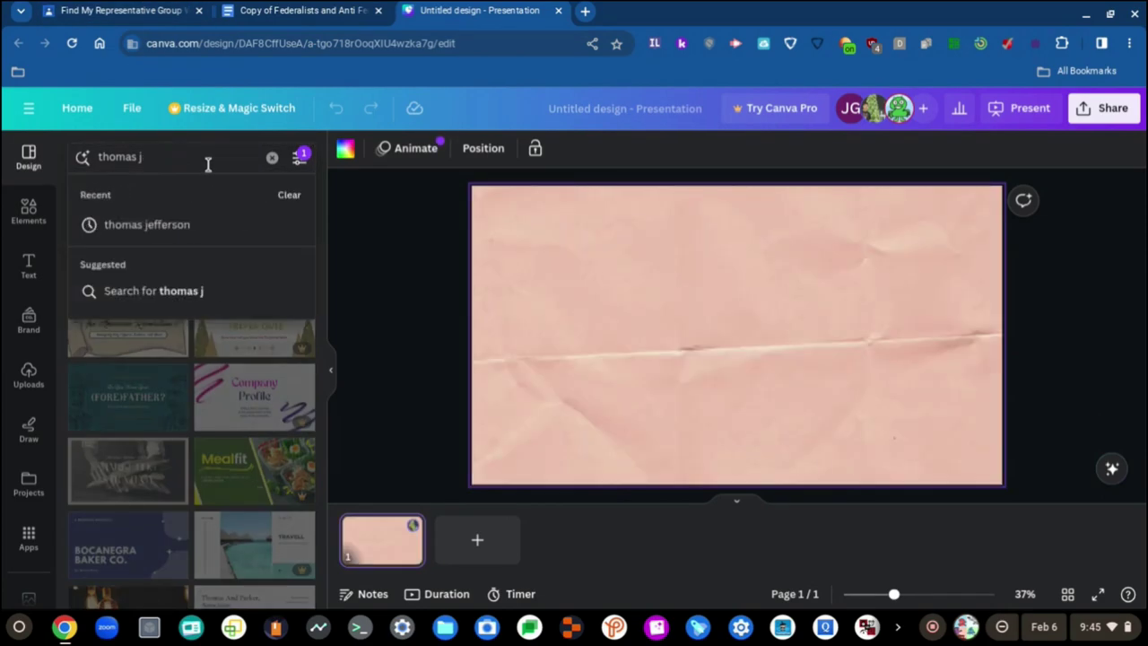
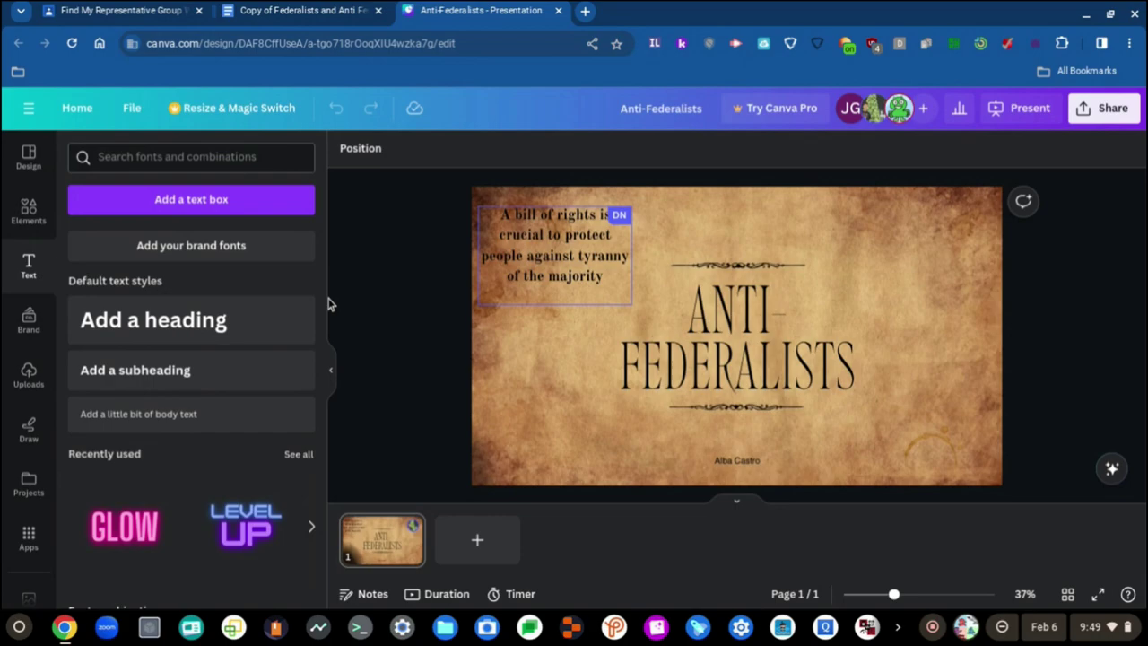
left_click(303, 9)
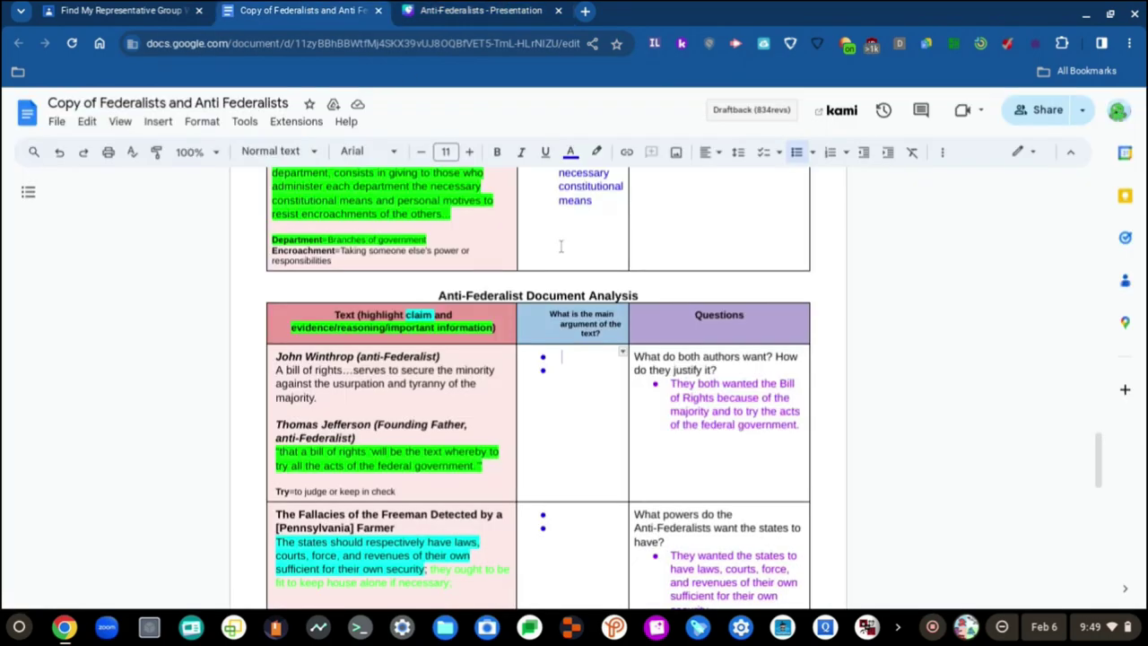
scroll(534, 207, "down", 4)
scroll(577, 287, "up", 4)
scroll(577, 281, "up", 3)
scroll(577, 286, "down", 3)
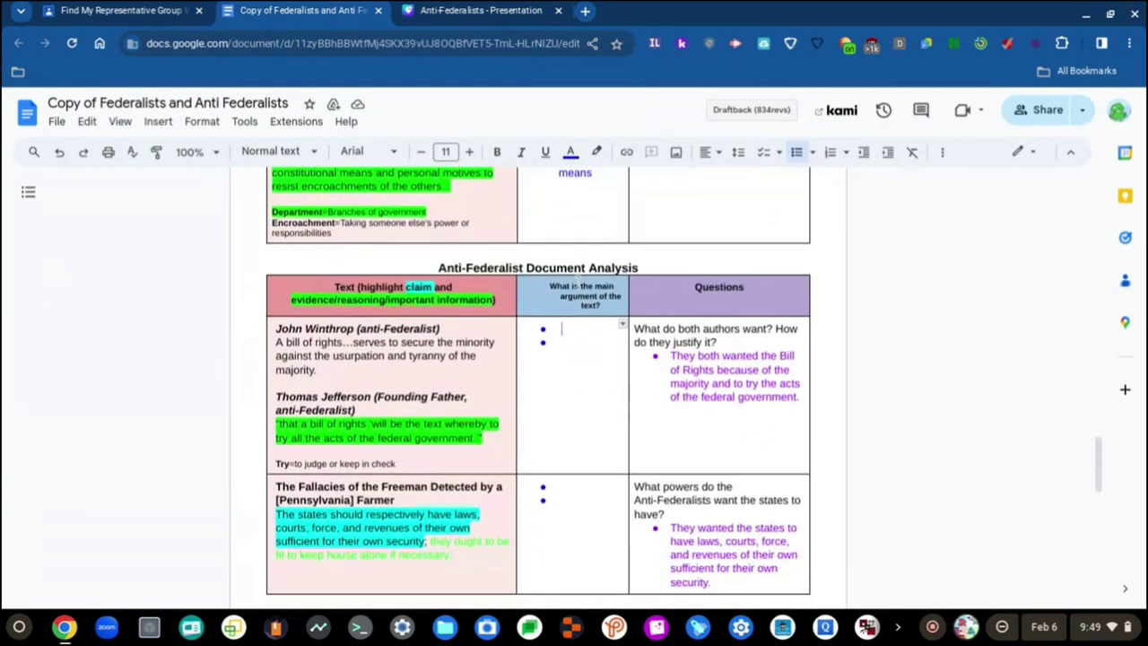
scroll(576, 282, "down", 1)
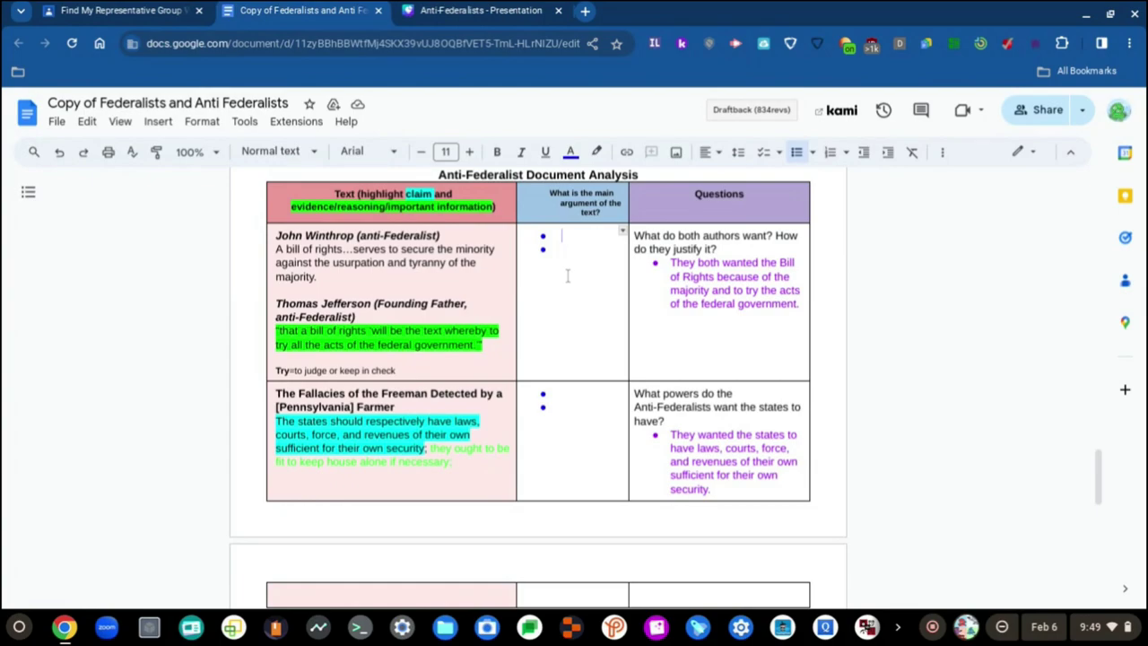
scroll(567, 276, "down", 4)
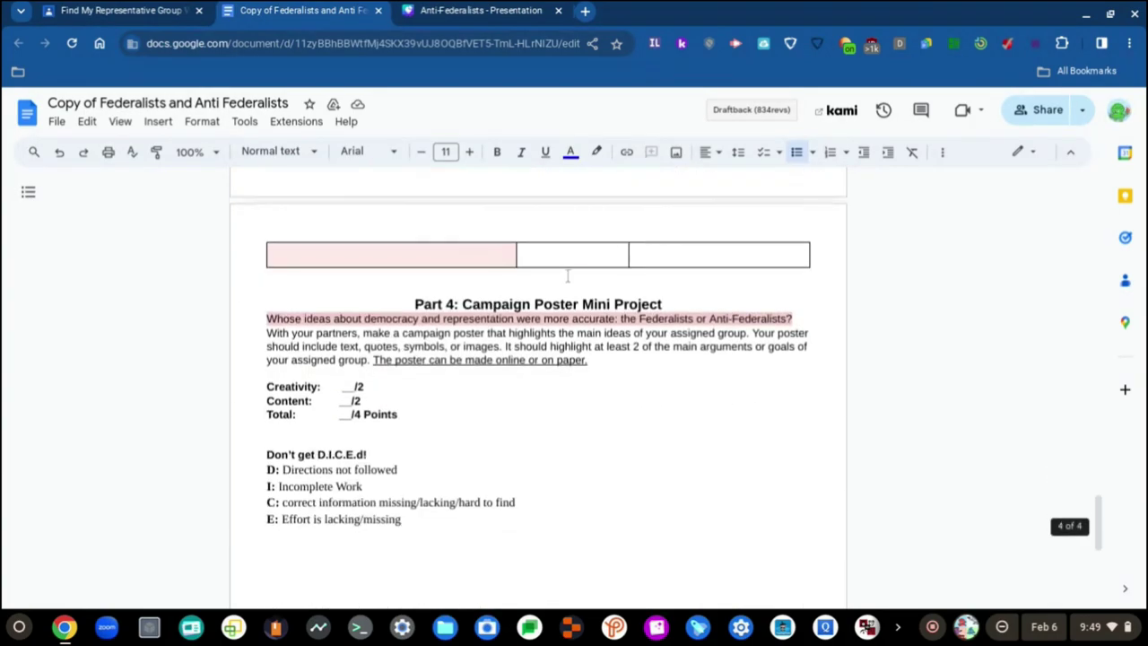
scroll(561, 257, "up", 2)
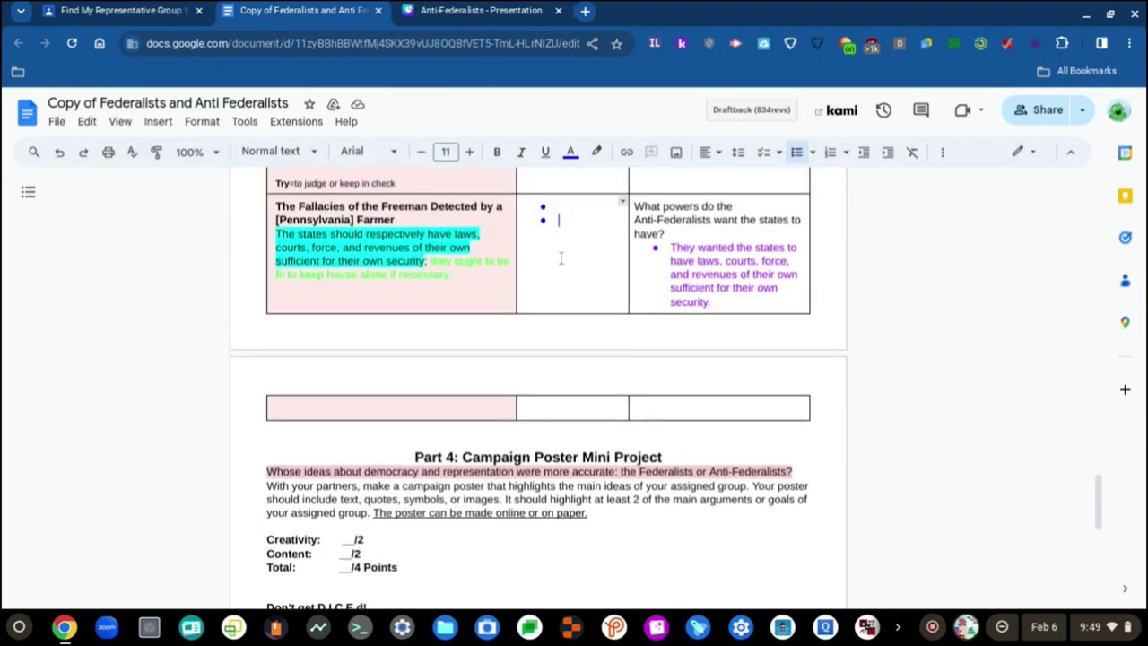
scroll(547, 411, "down", 2)
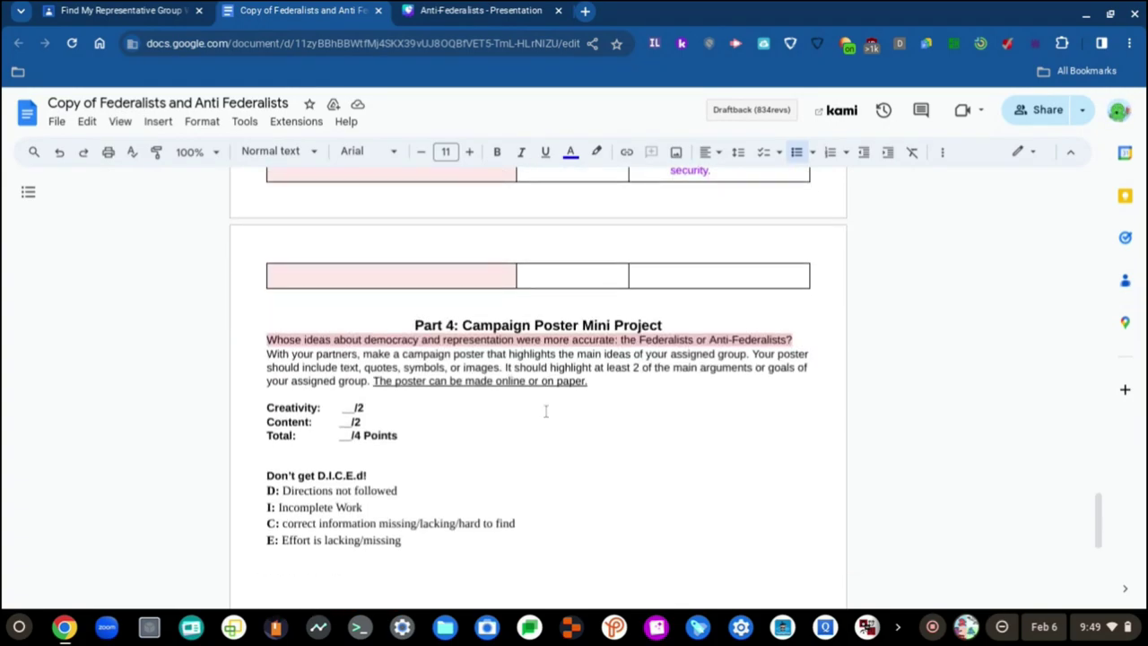
scroll(524, 451, "down", 1)
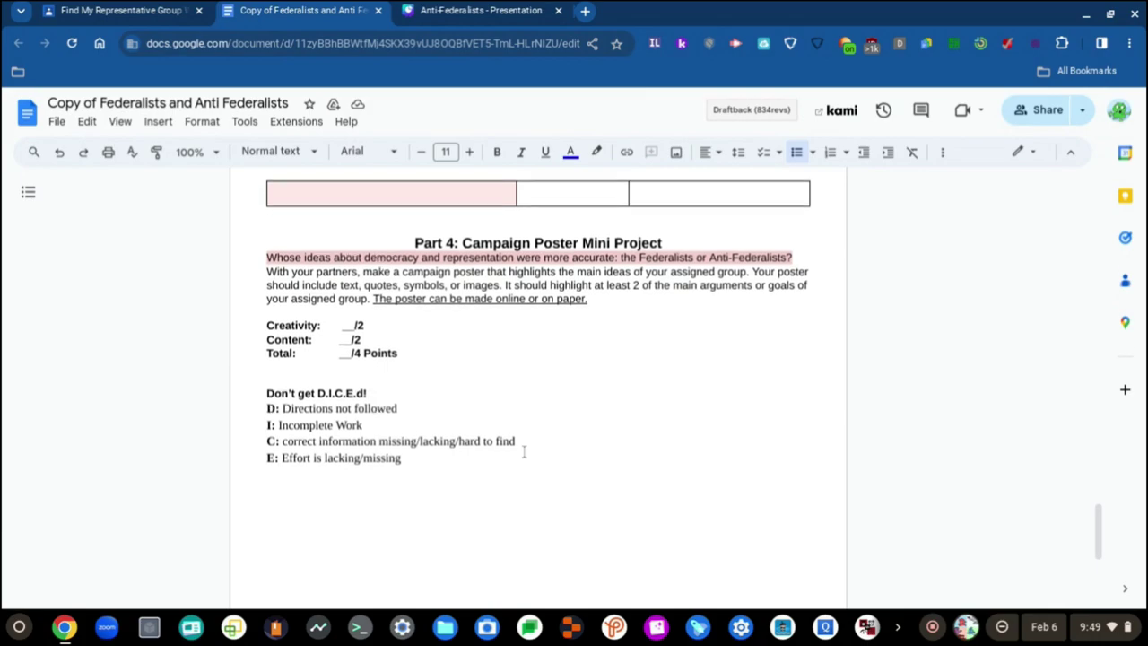
scroll(524, 451, "up", 1)
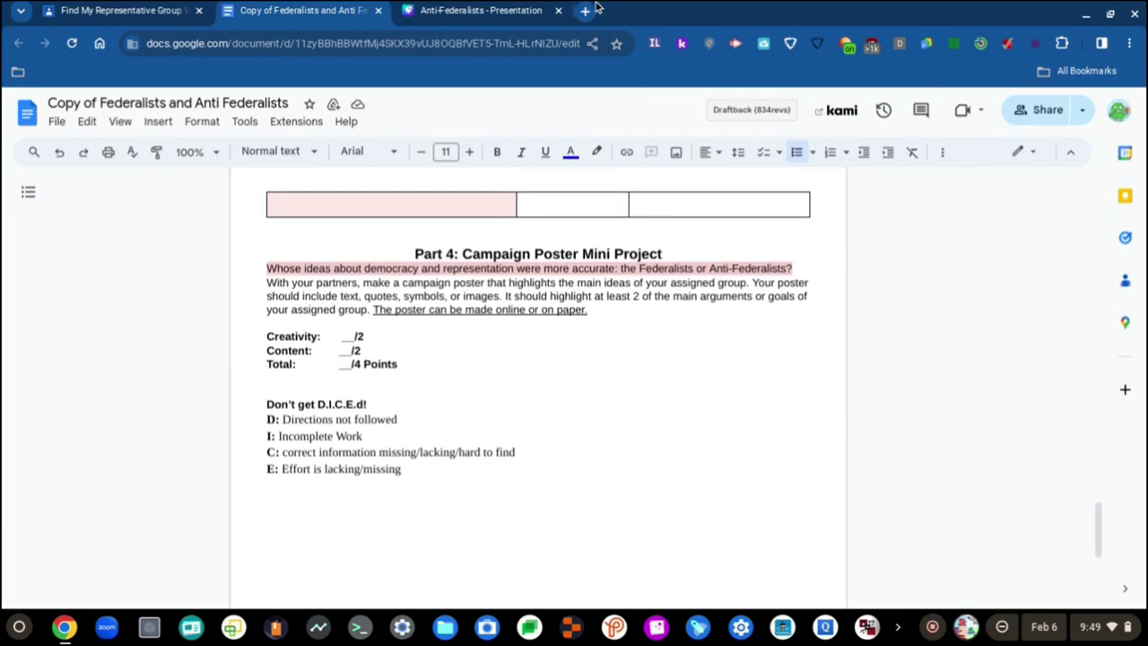
mouse_move(492, 7)
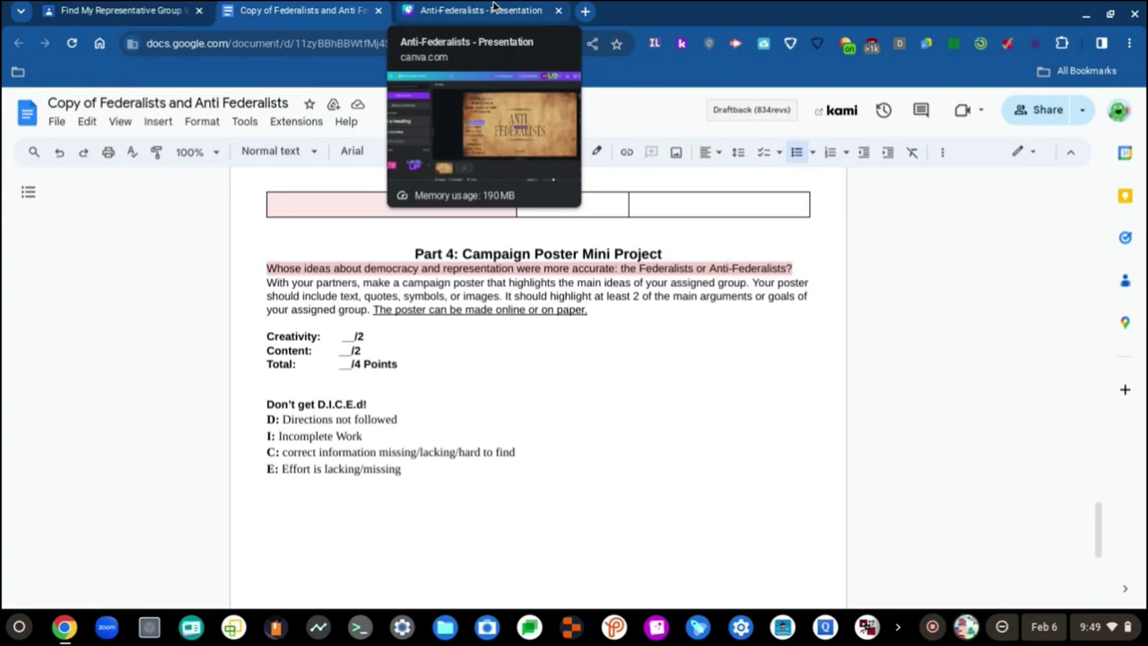
left_click(492, 8)
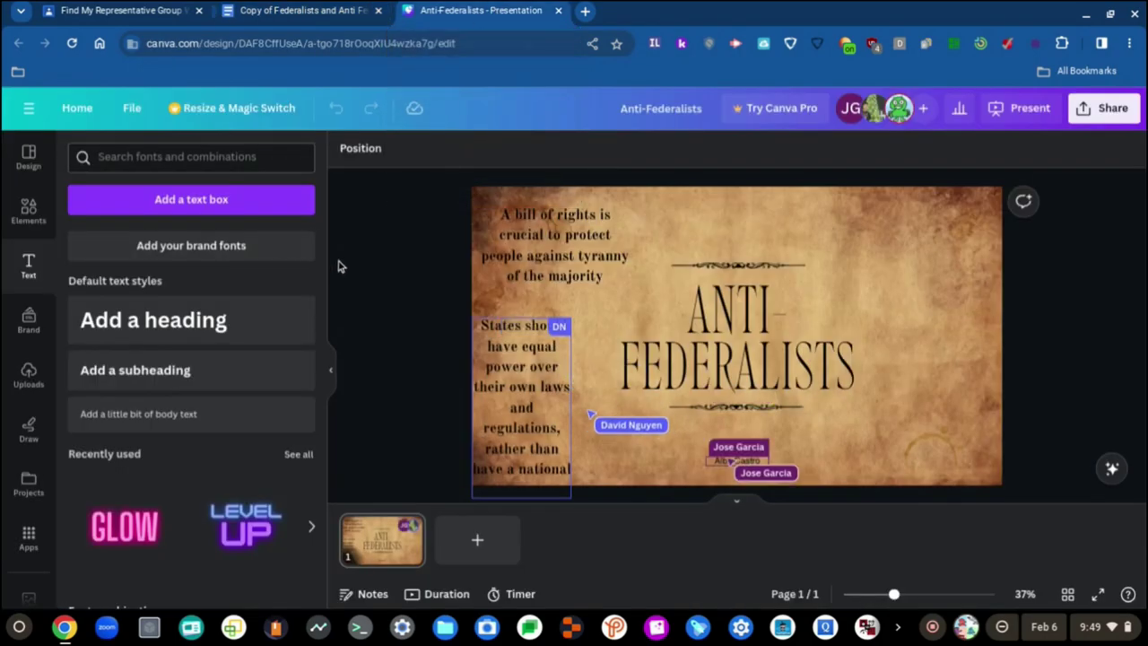
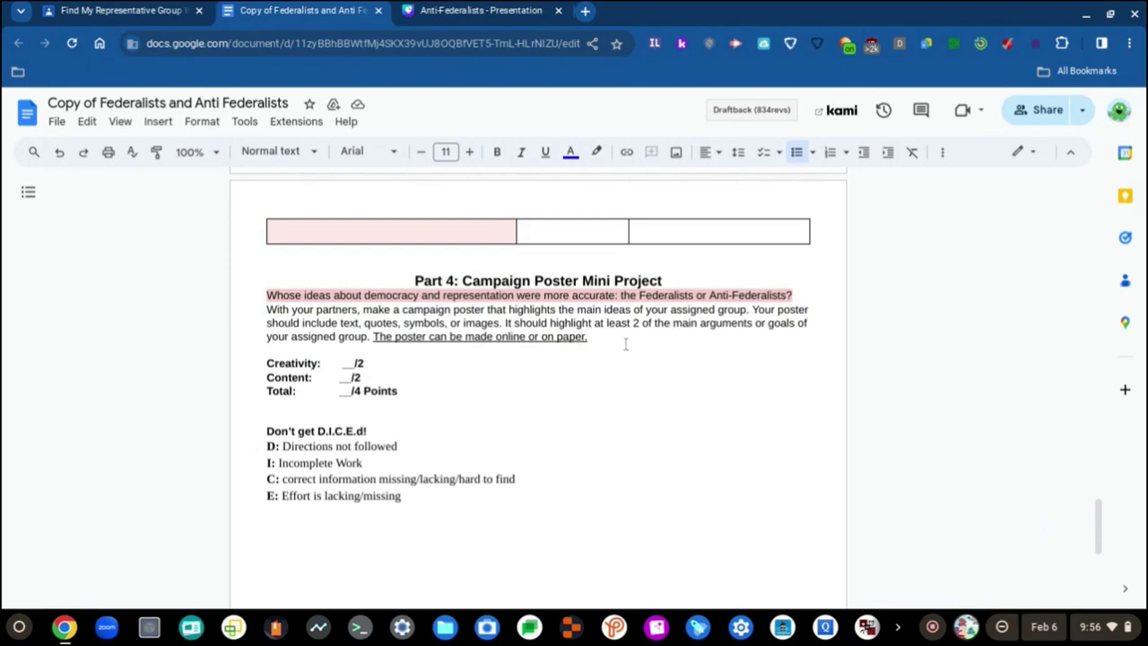
Step: Review the poster instructions in full-screen view, then switch to the Anti-Federalists Canva presentation
left_click(639, 338)
scroll(544, 377, "up", 1)
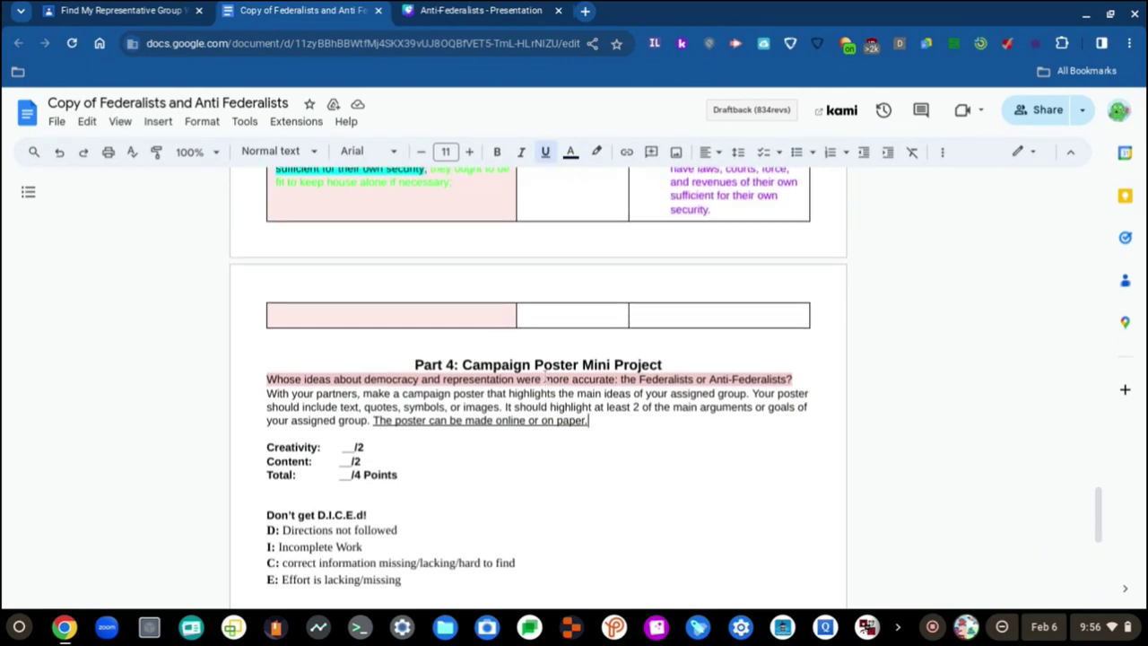
key("ctrl+shift+f")
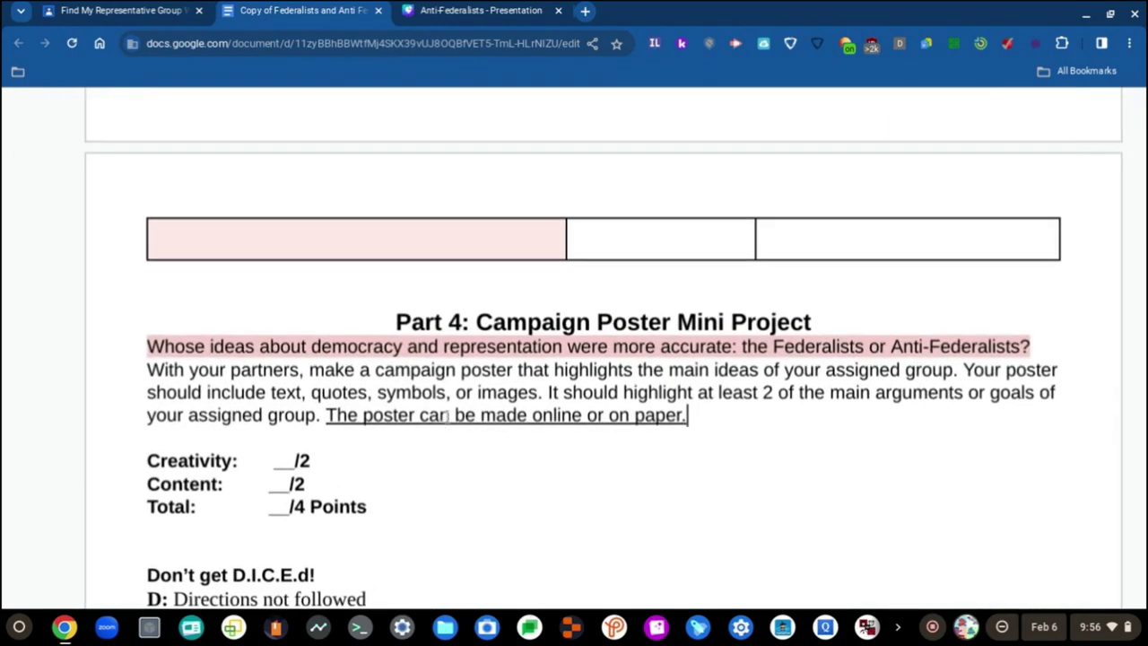
scroll(448, 440, "up", 5)
scroll(451, 451, "up", 15)
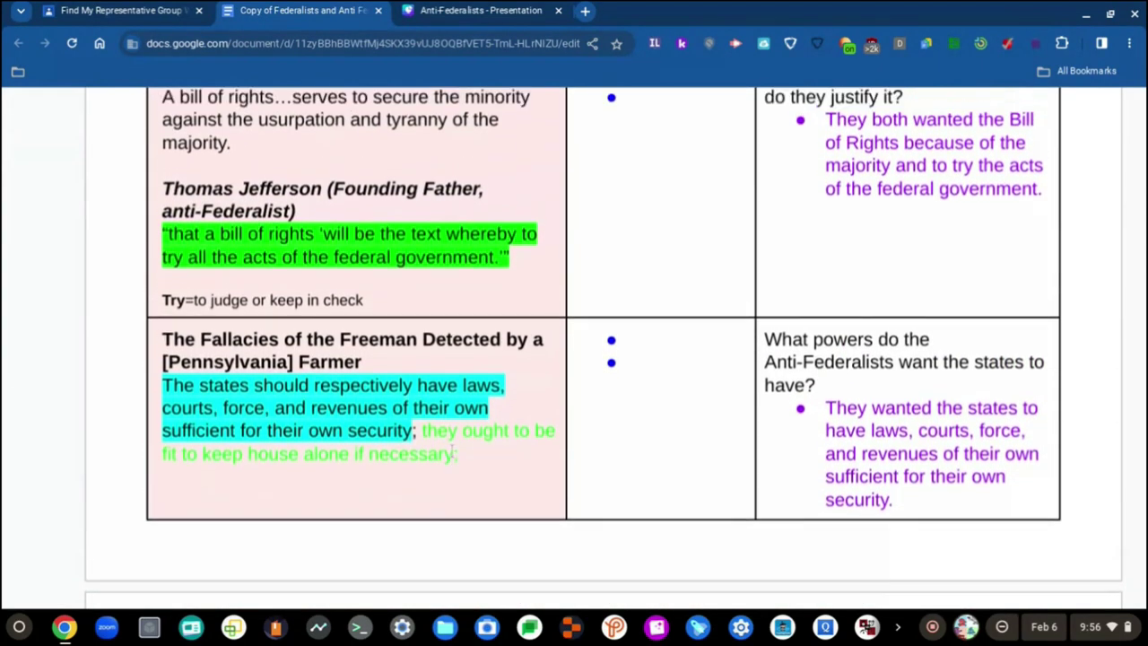
key("ctrl+shift+f")
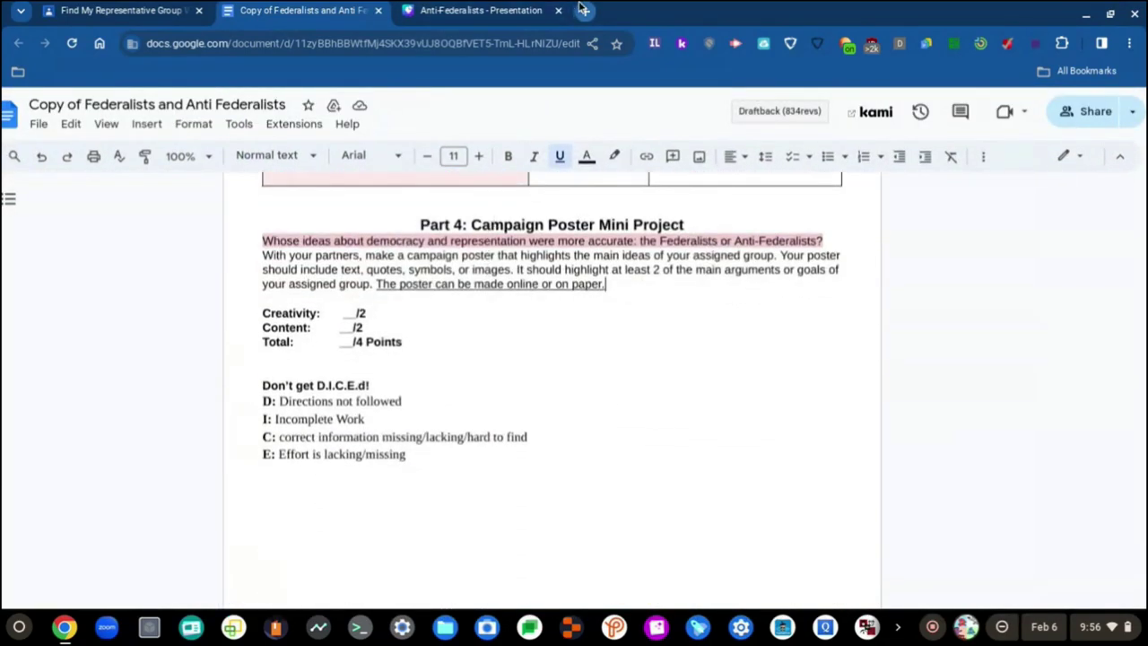
left_click(500, 10)
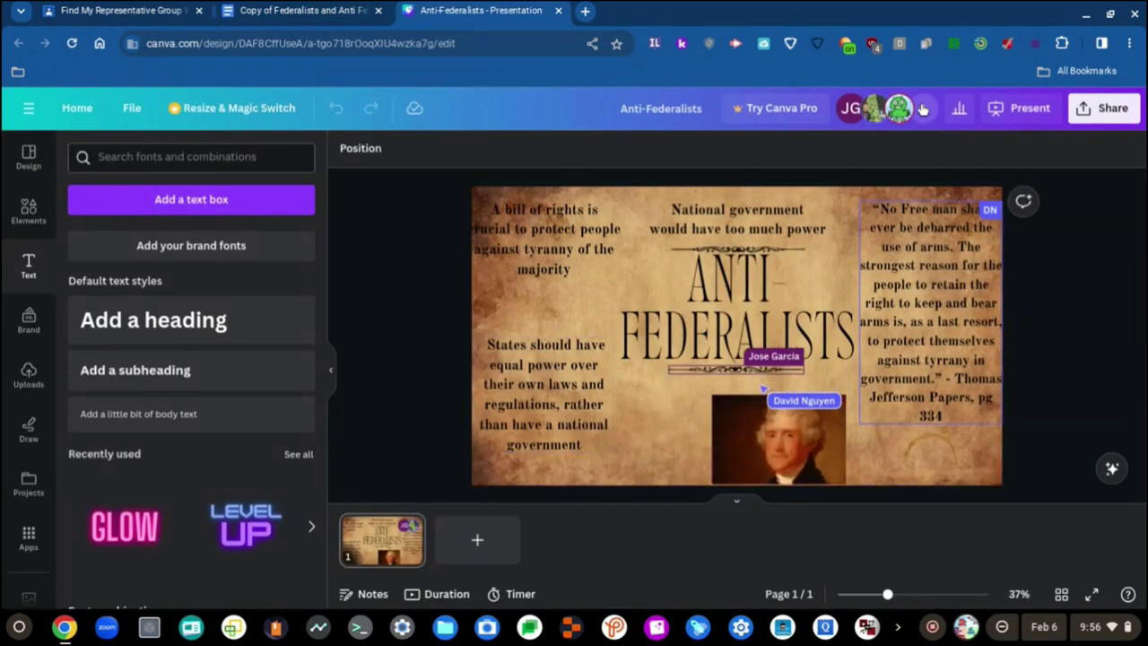
Step: Copy the Anti-Federalists poster's share link in Canva and return to the Federalists document
left_click(1110, 114)
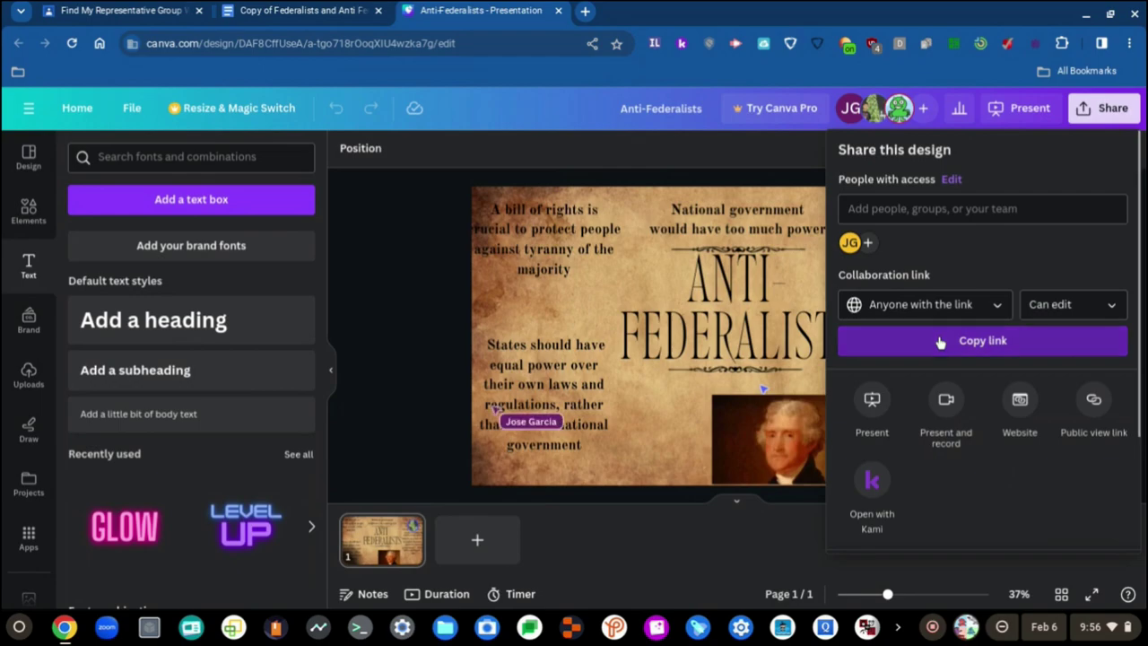
left_click(942, 341)
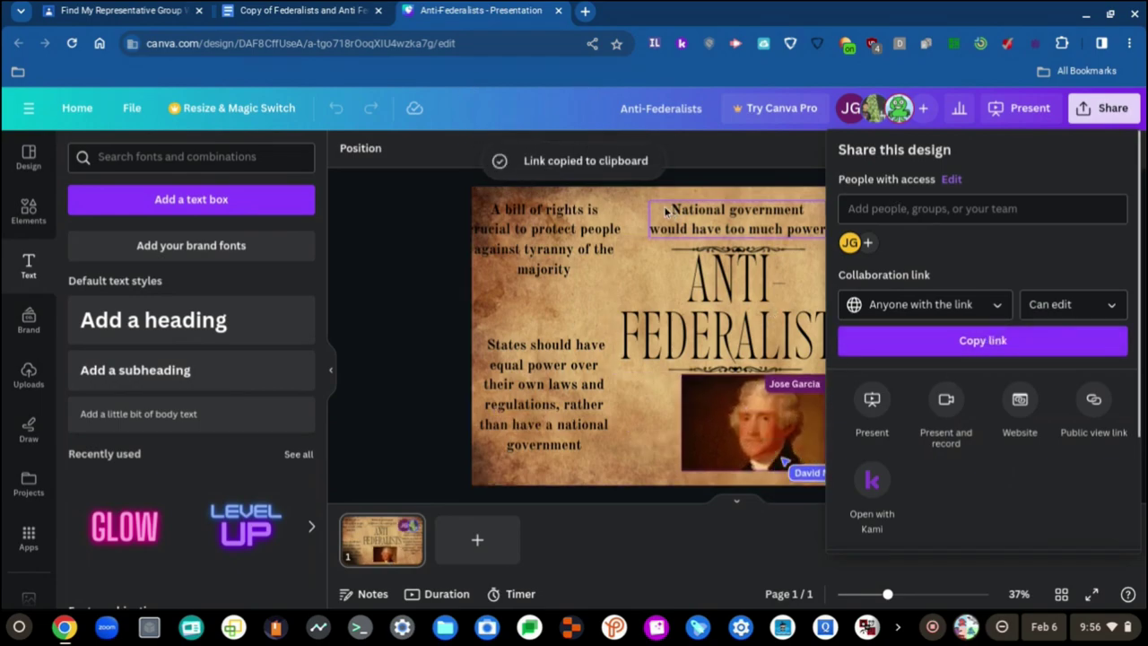
left_click(497, 115)
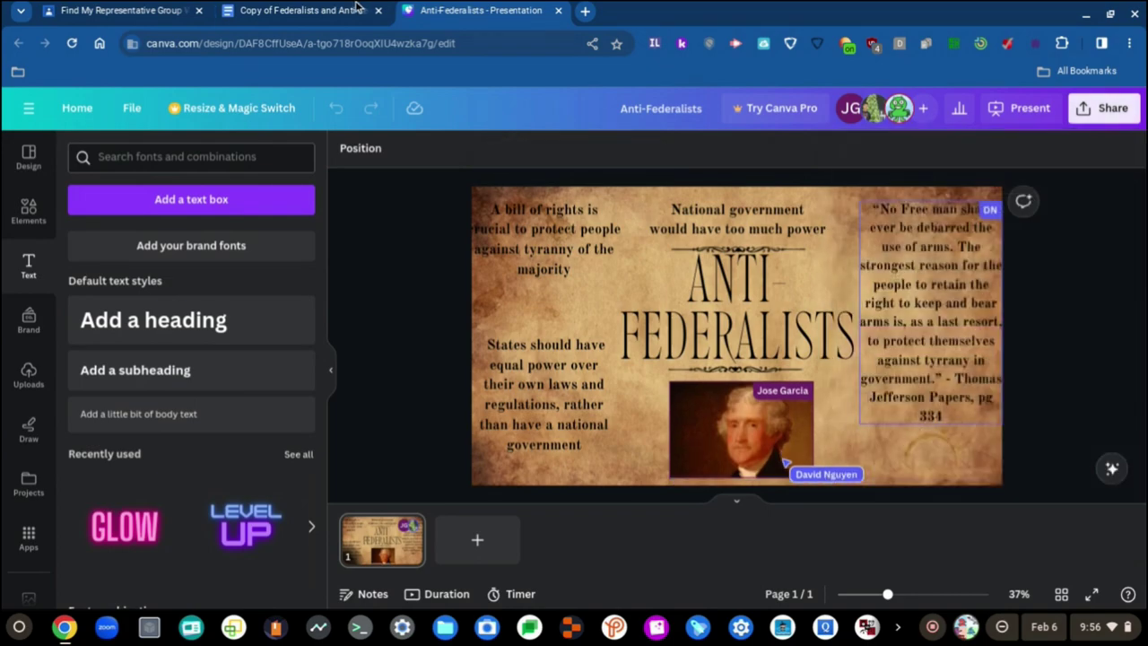
left_click(304, 10)
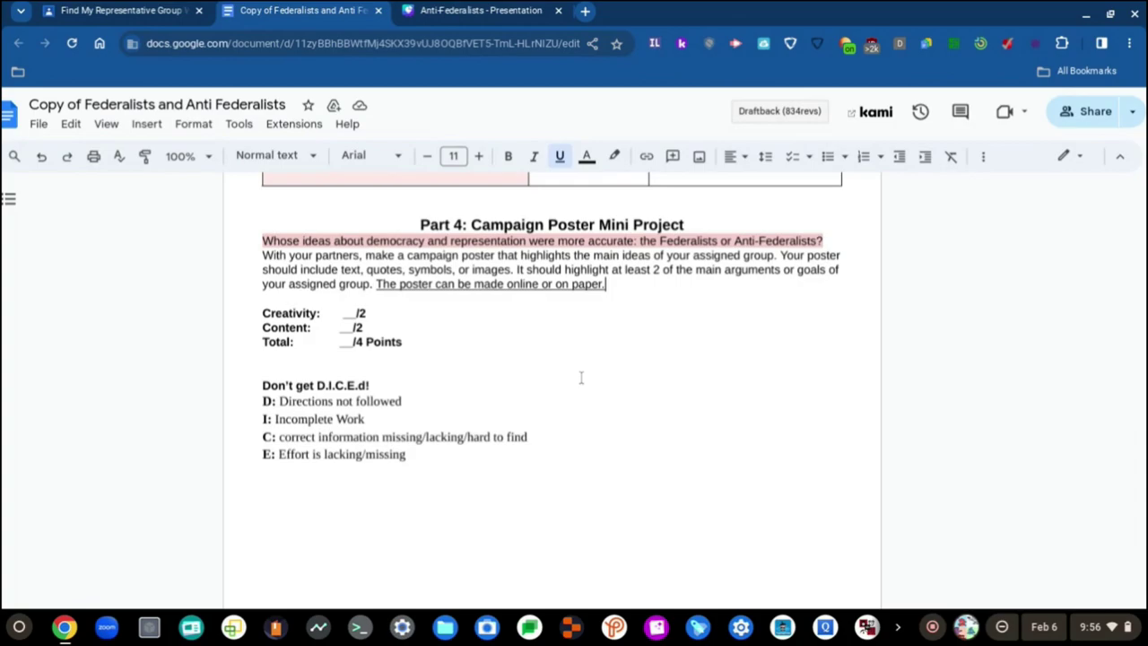
Step: Paste the Canva poster link on a new line below the poster instructions
key("Down")
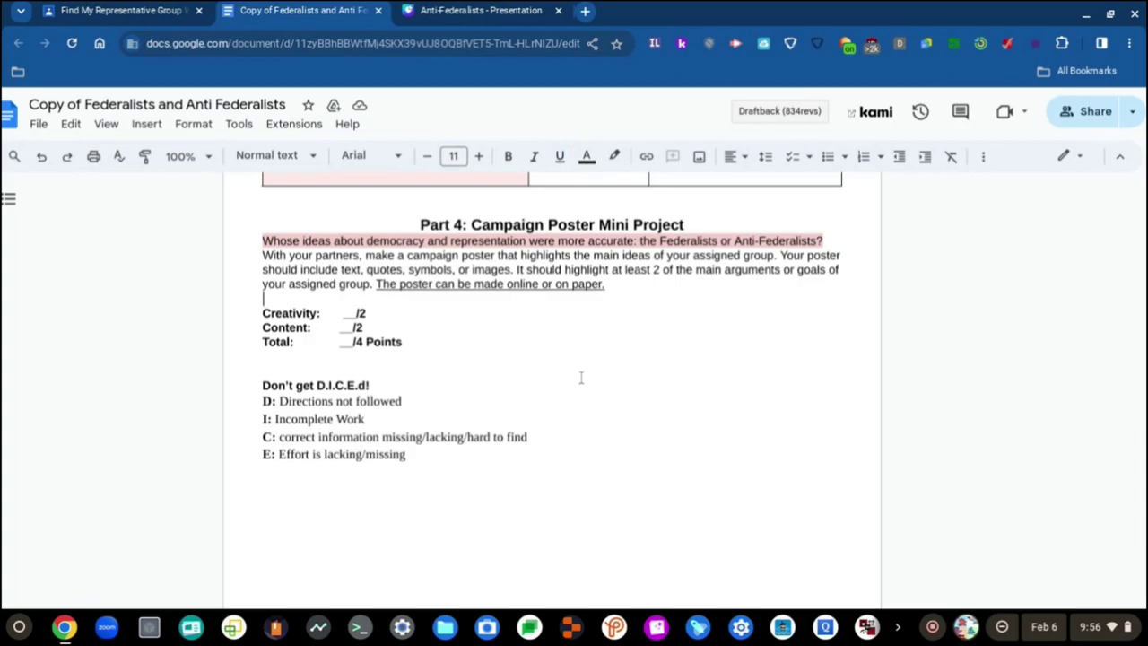
key("Up")
key("Return")
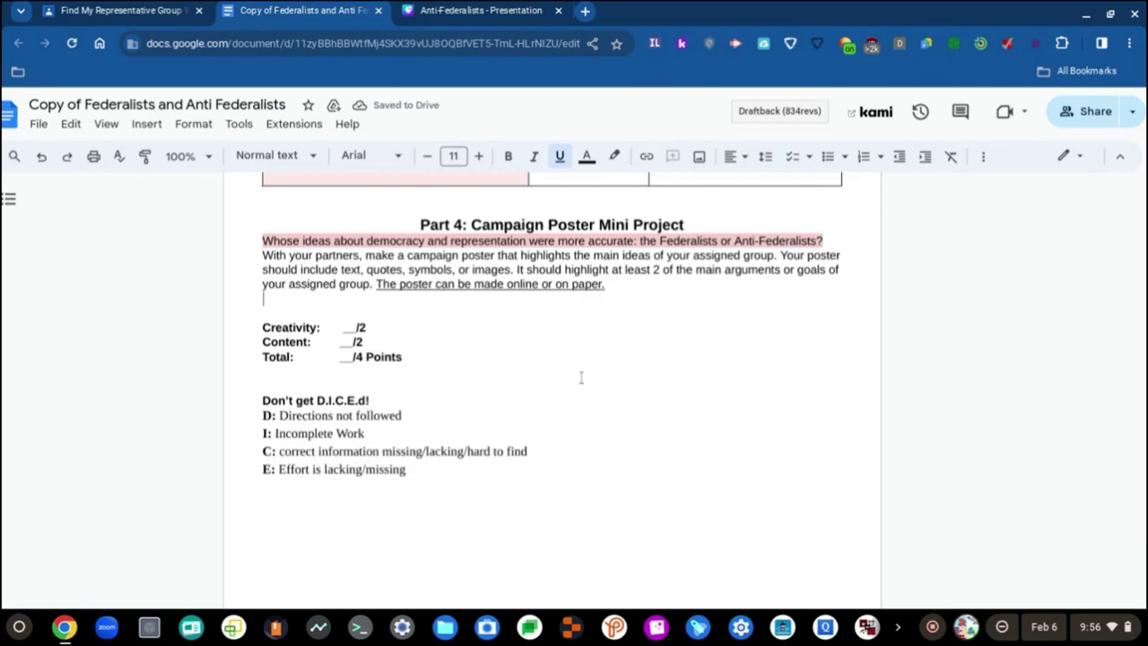
key("Return")
key("ctrl+v")
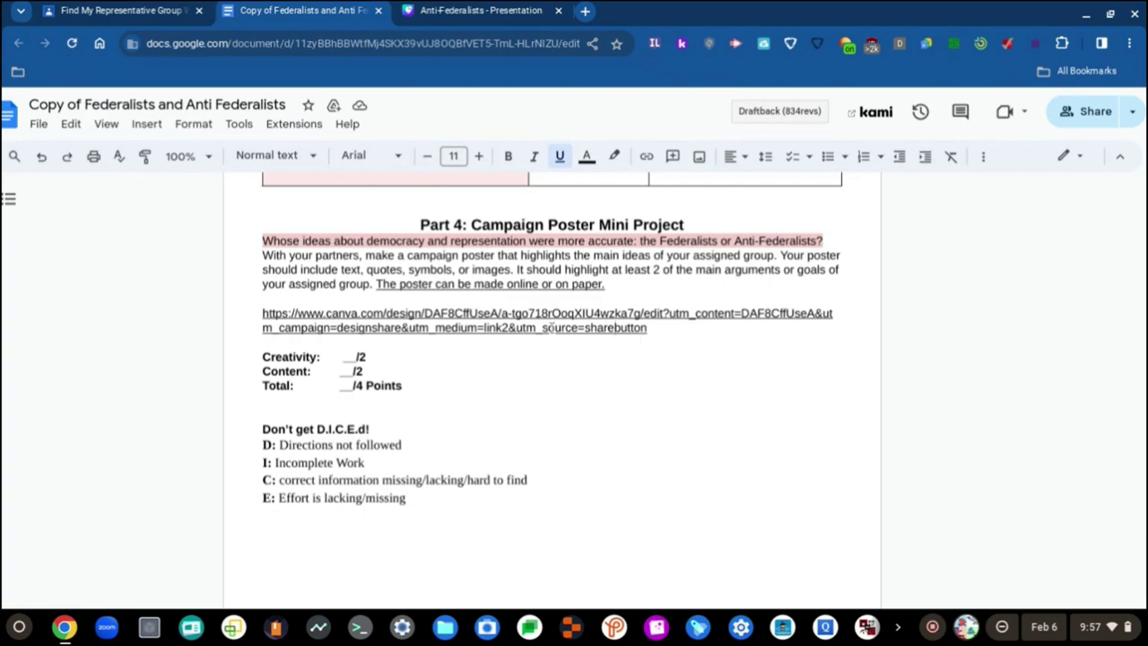
left_click(673, 318)
left_click(669, 333)
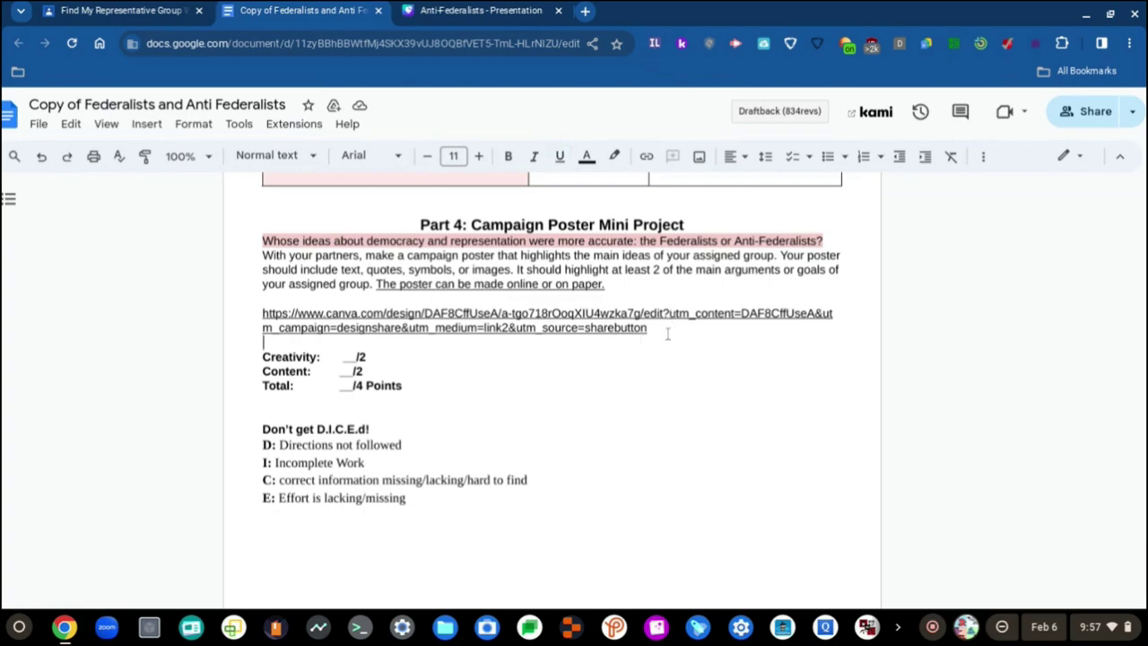
left_click(377, 300)
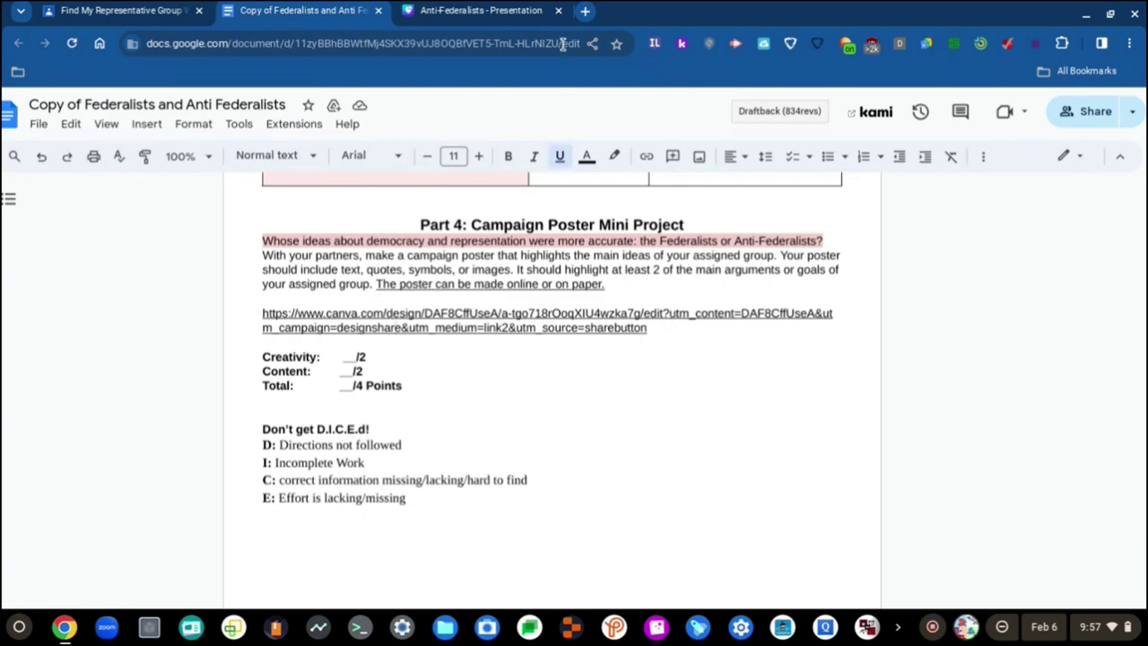
left_click(518, 9)
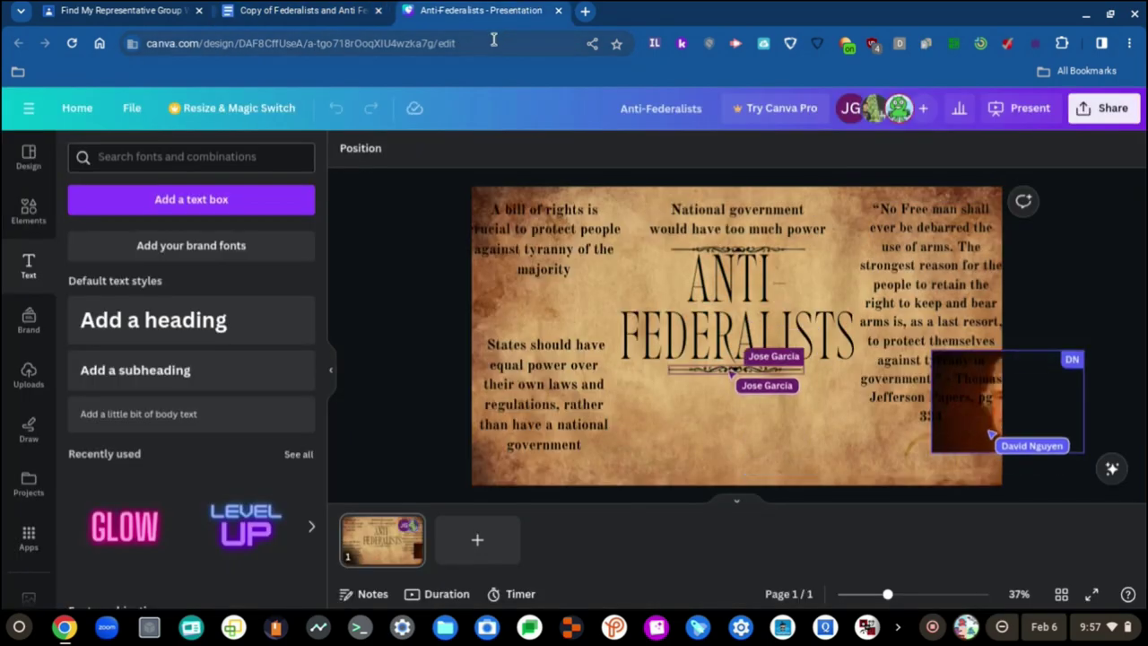
left_click(283, 9)
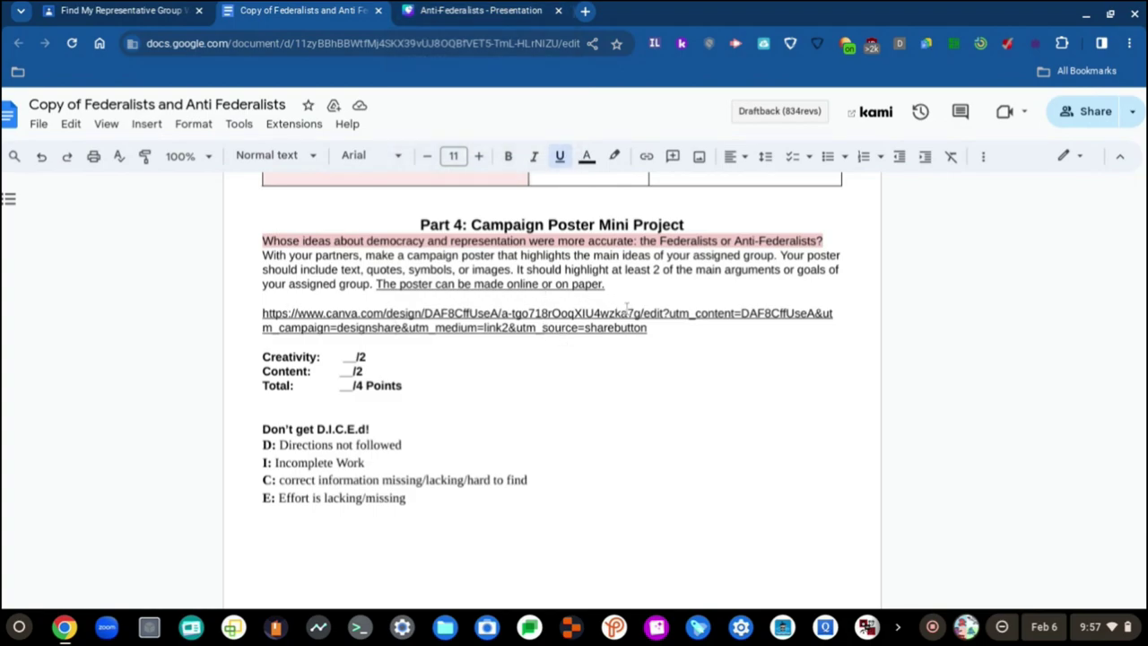
Step: Cut the Canva link and paste it one line higher, directly beneath the instructions
left_click(615, 327)
left_click(698, 348)
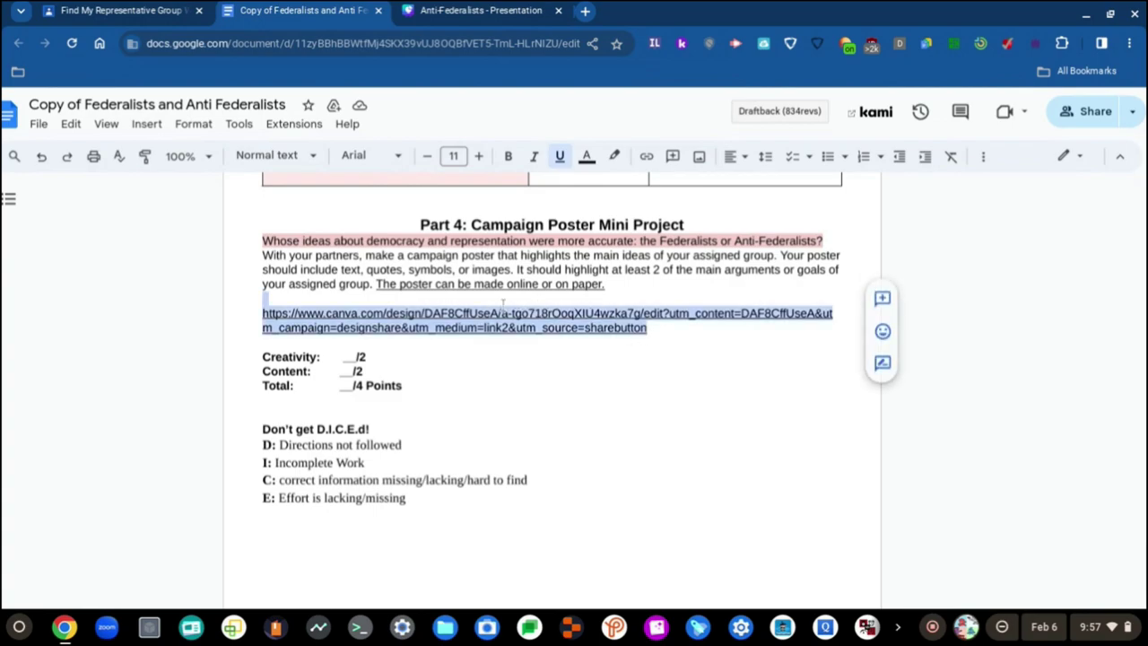
left_click_drag(648, 328, 266, 296)
key("ctrl+x")
key("BackSpace")
key("ctrl+v")
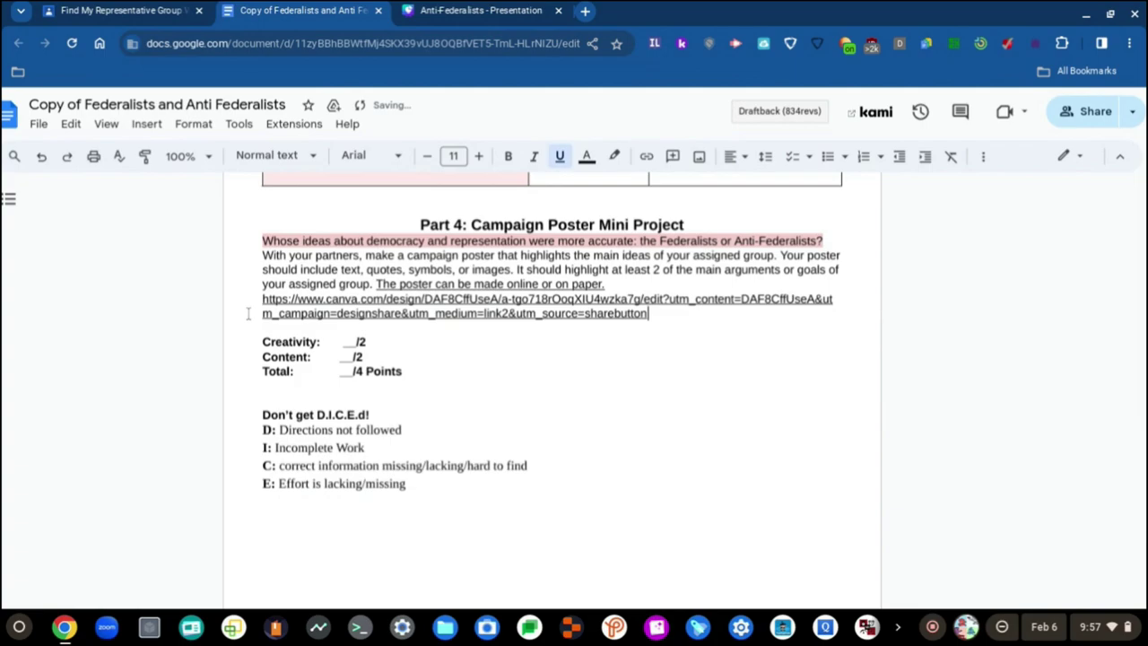
Step: Confirm the Canva poster is shared with anyone who has the link, and copy it again
left_click(475, 10)
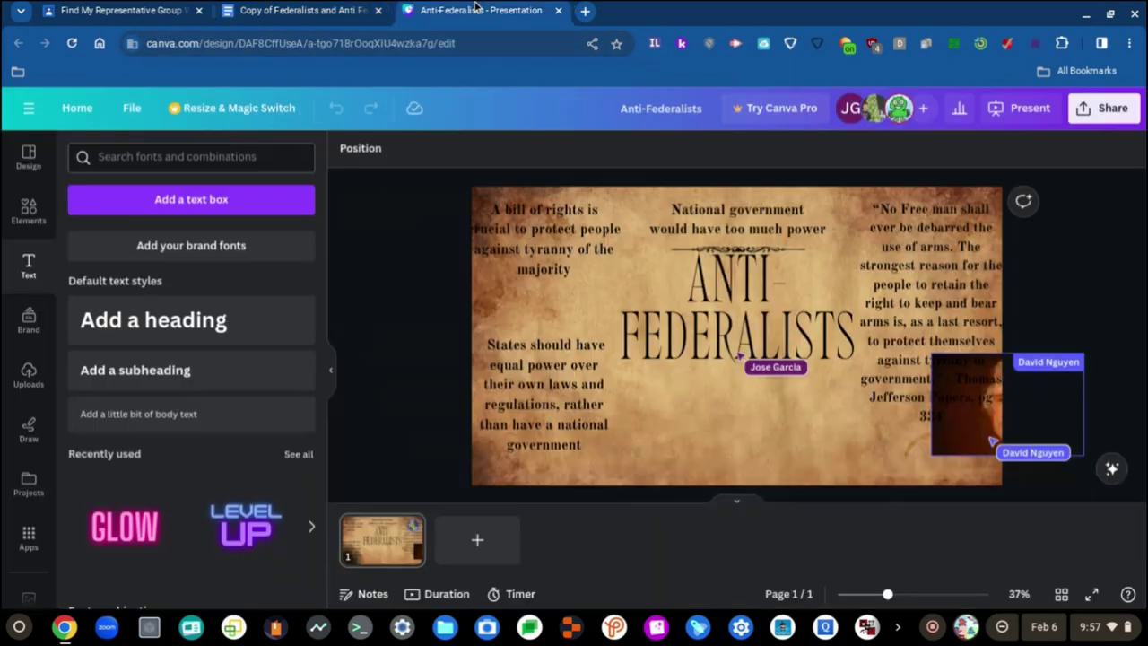
left_click(1131, 108)
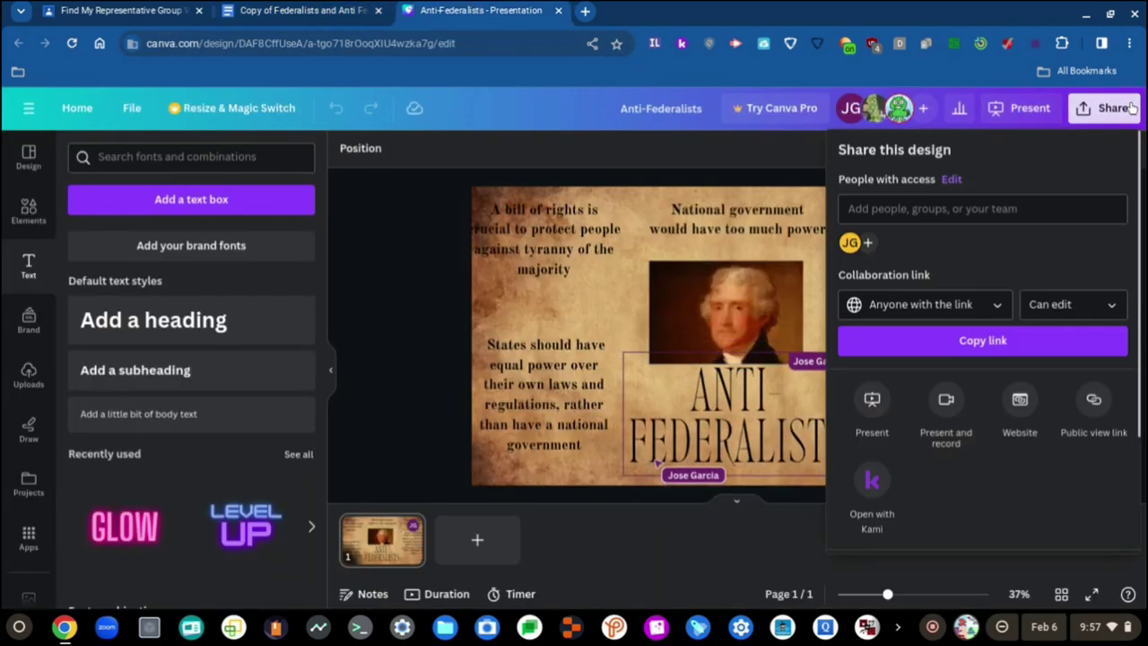
left_click(989, 307)
left_click(990, 306)
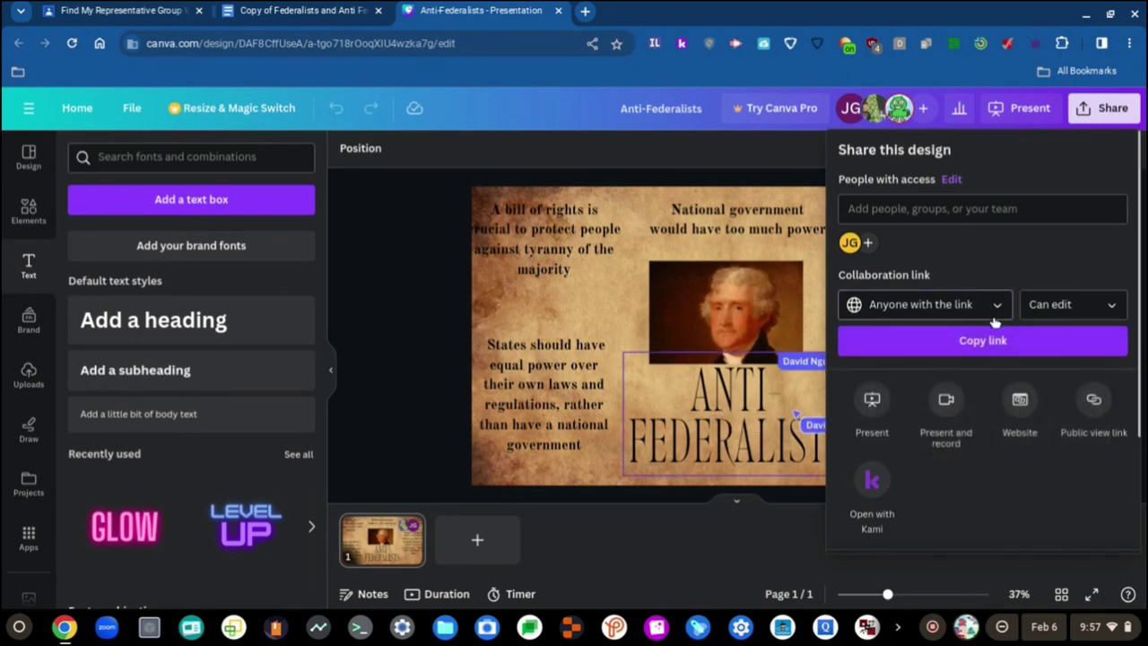
left_click(983, 341)
Step: Test the copied link in a new browser tab, then close it and return to the document
left_click(584, 11)
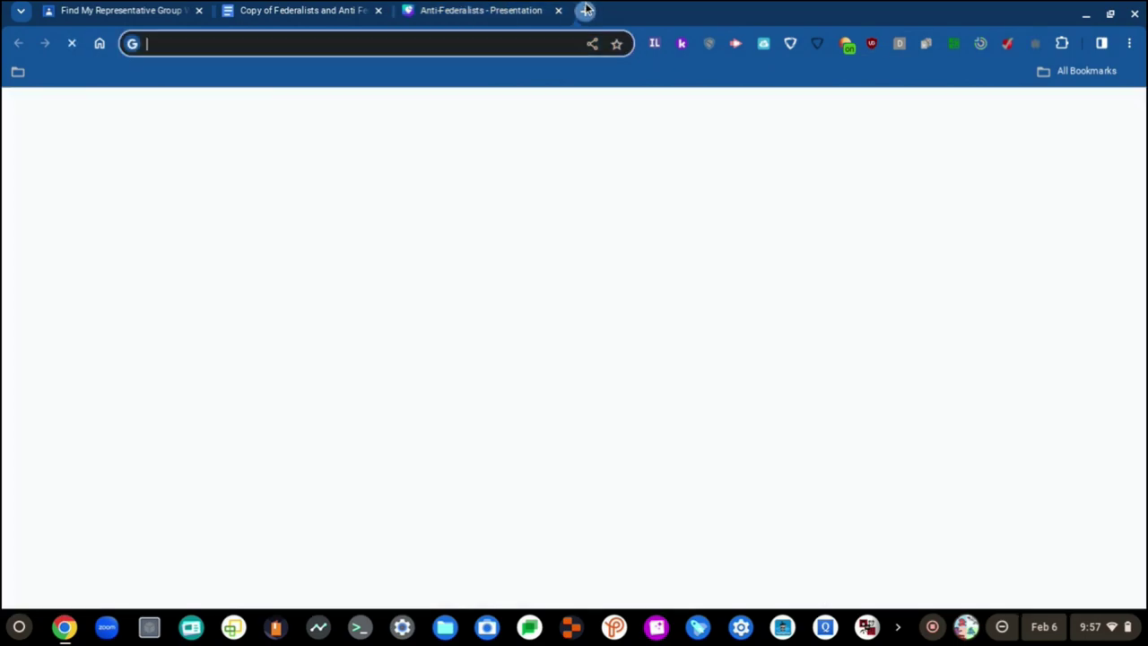
key("ctrl+v")
left_click(134, 298)
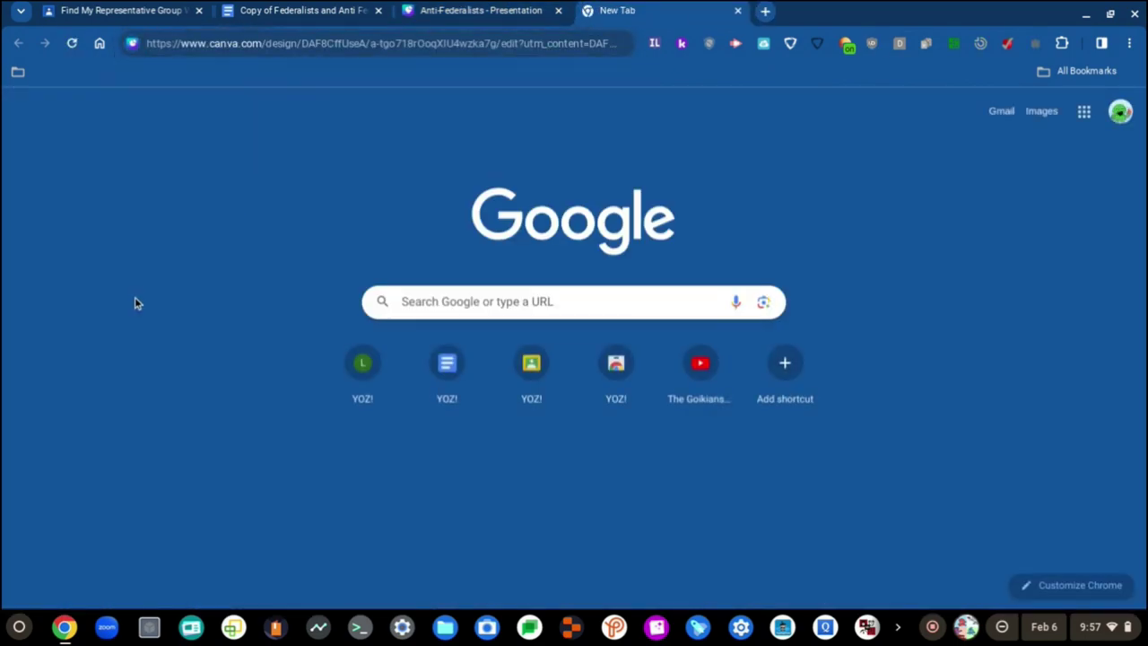
key("ctrl+w")
left_click(344, 9)
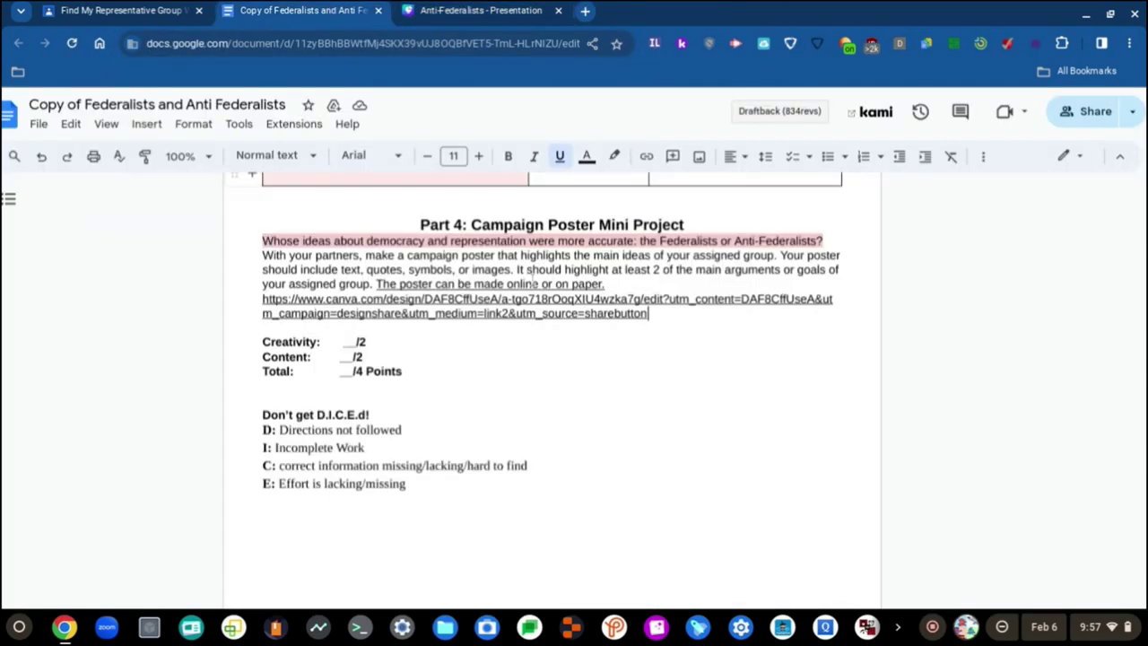
Step: Replace the old Canva link with the freshly copied one, without underlining, beneath the poster instructions
triple_click(663, 310)
left_click_drag(417, 313, 232, 301)
key("BackSpace")
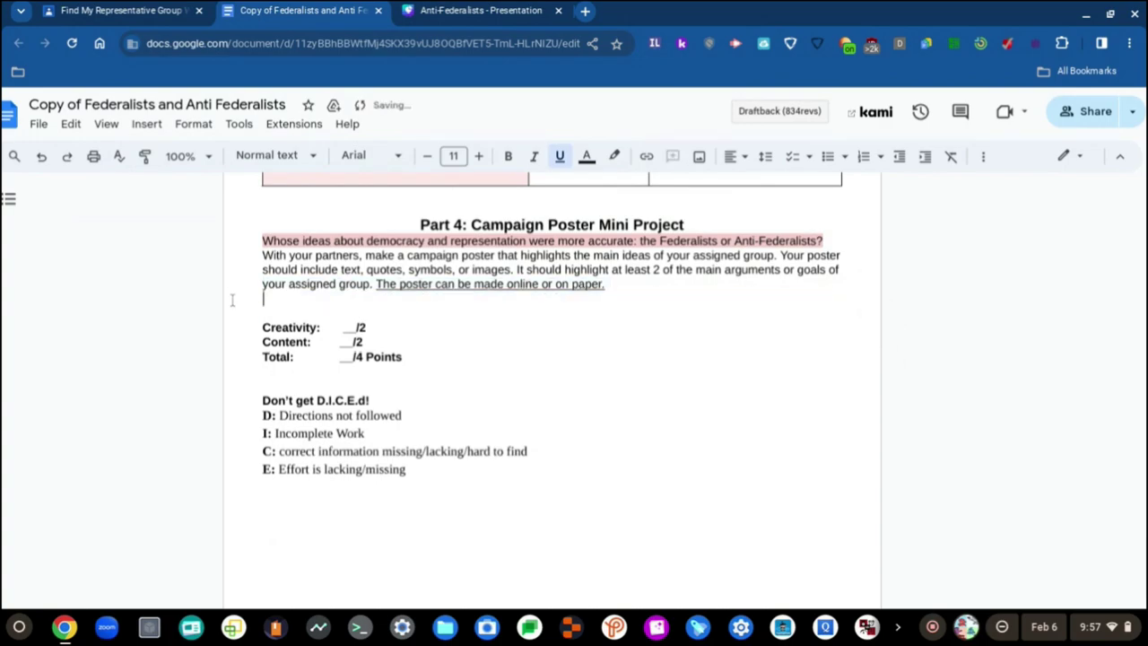
key("BackSpace")
key("Return")
key("ctrl+u")
key("ctrl+v")
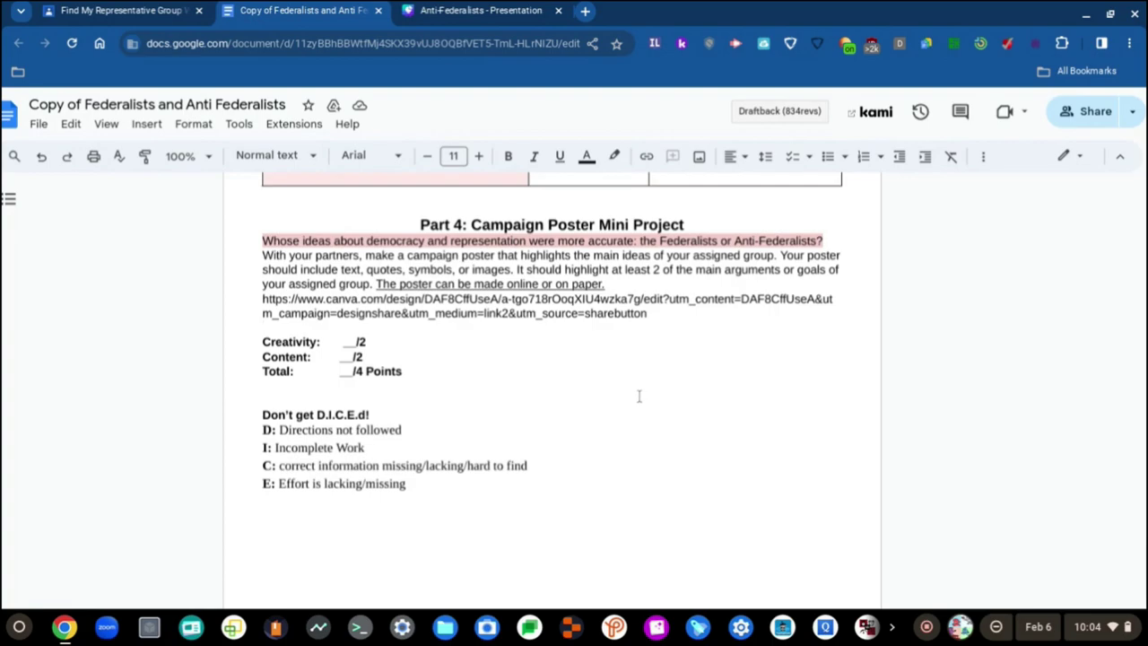
Step: Scroll through the worksheet to check Part 4's Canva link, then close the Federalists document
scroll(536, 423, "up", 2)
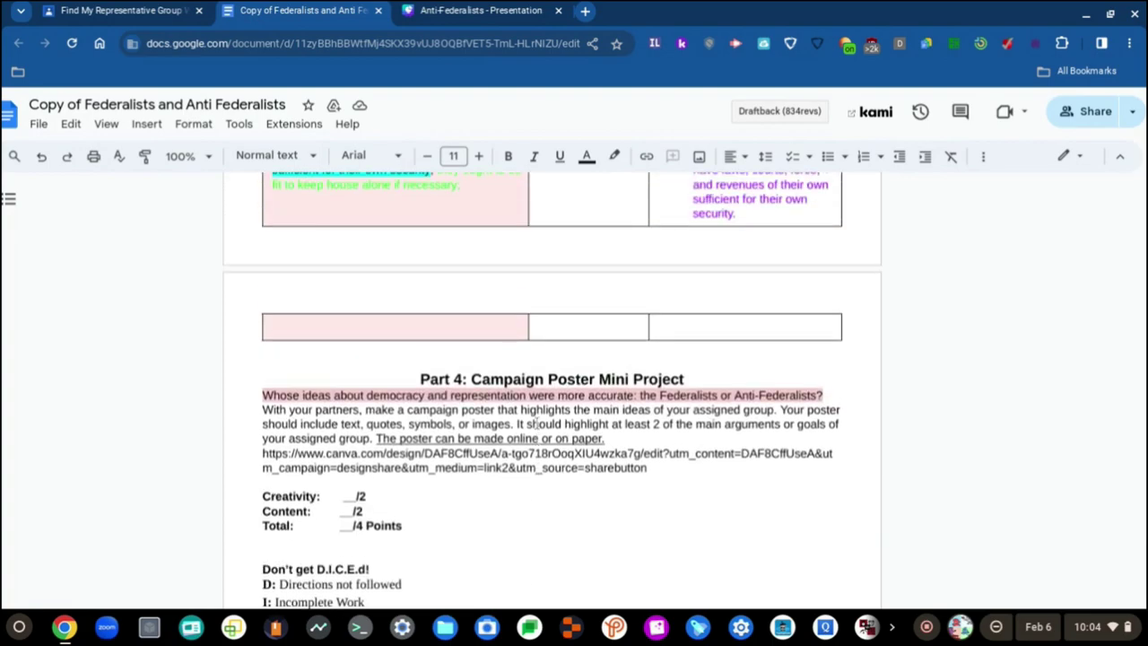
scroll(536, 424, "up", 6)
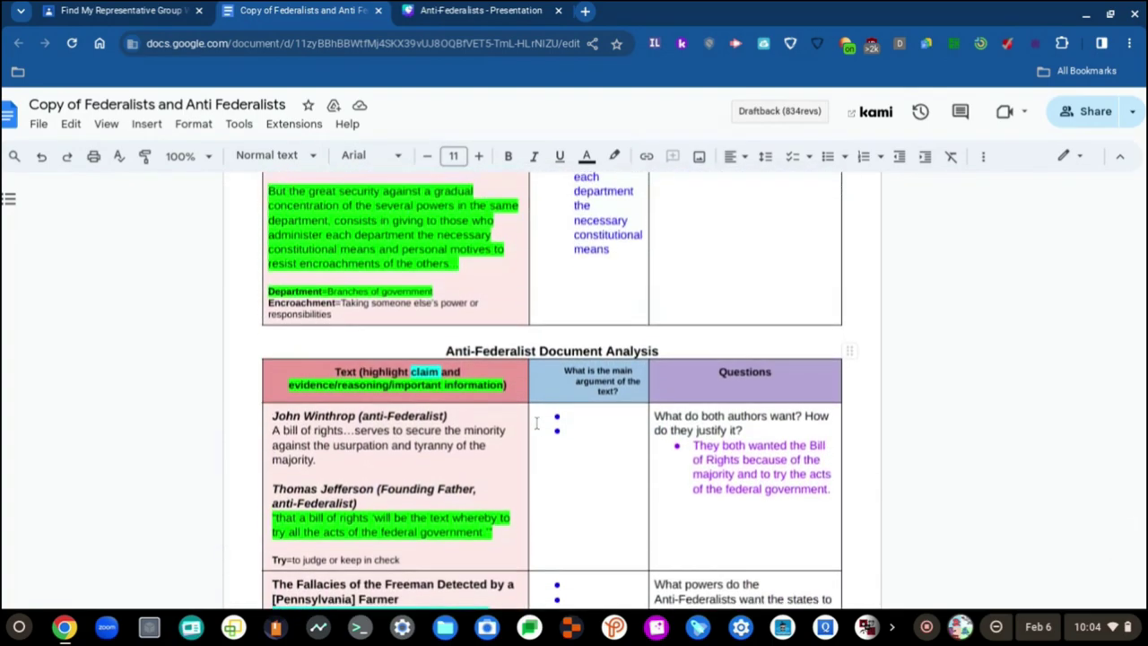
scroll(536, 423, "up", 15)
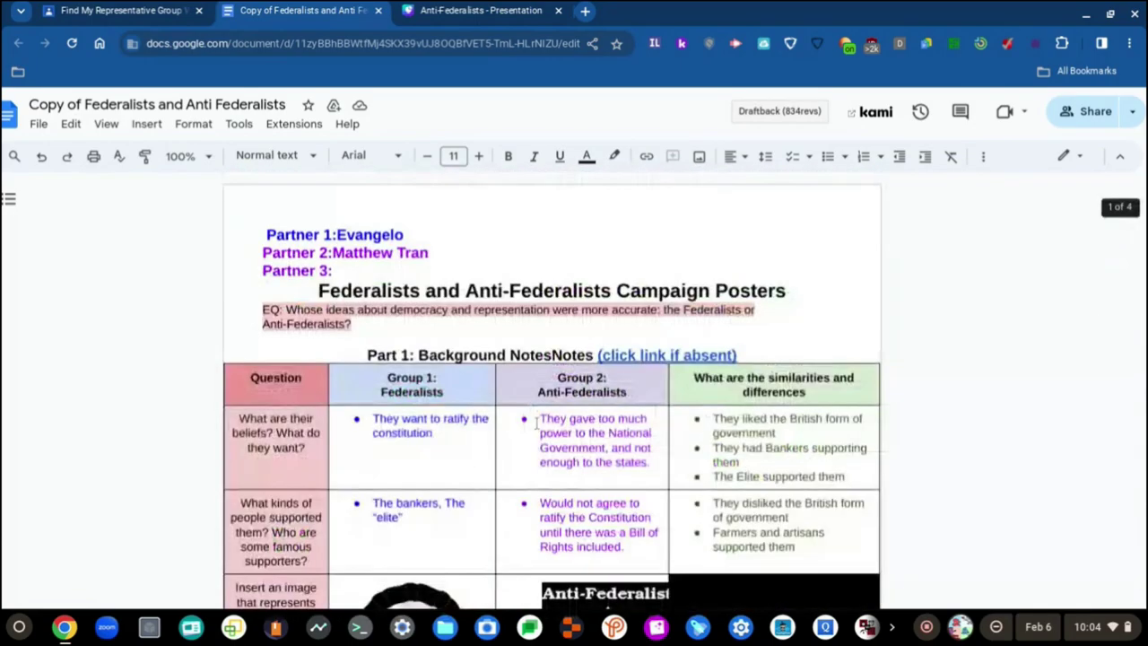
scroll(536, 421, "down", 14)
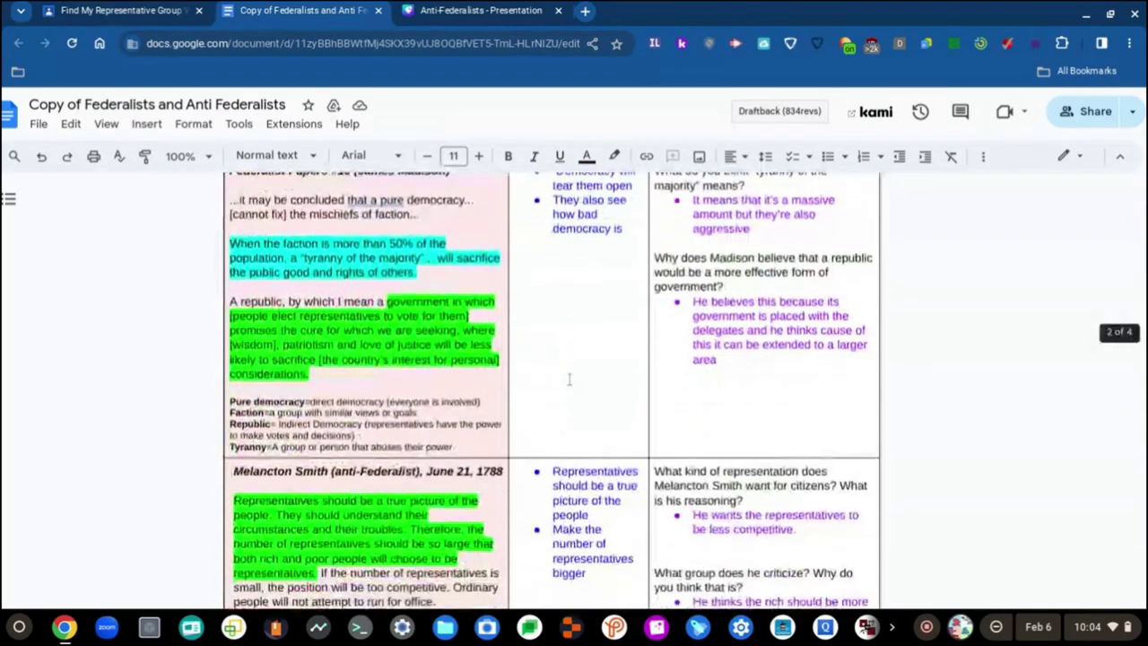
scroll(569, 380, "up", 14)
scroll(467, 399, "down", 10)
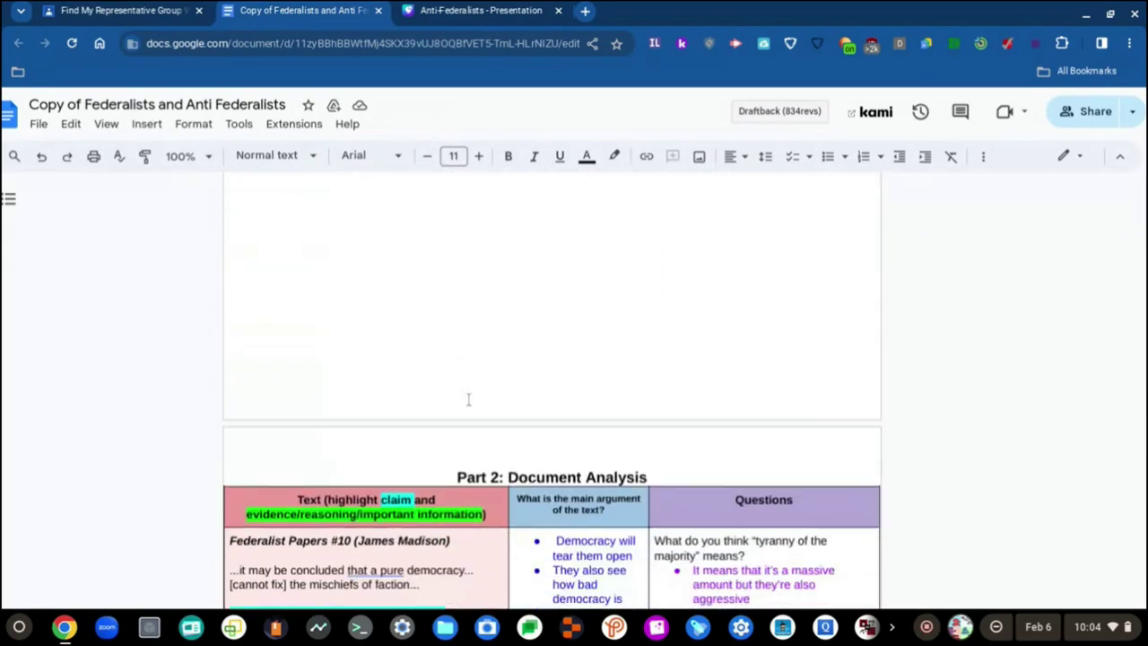
scroll(467, 399, "down", 8)
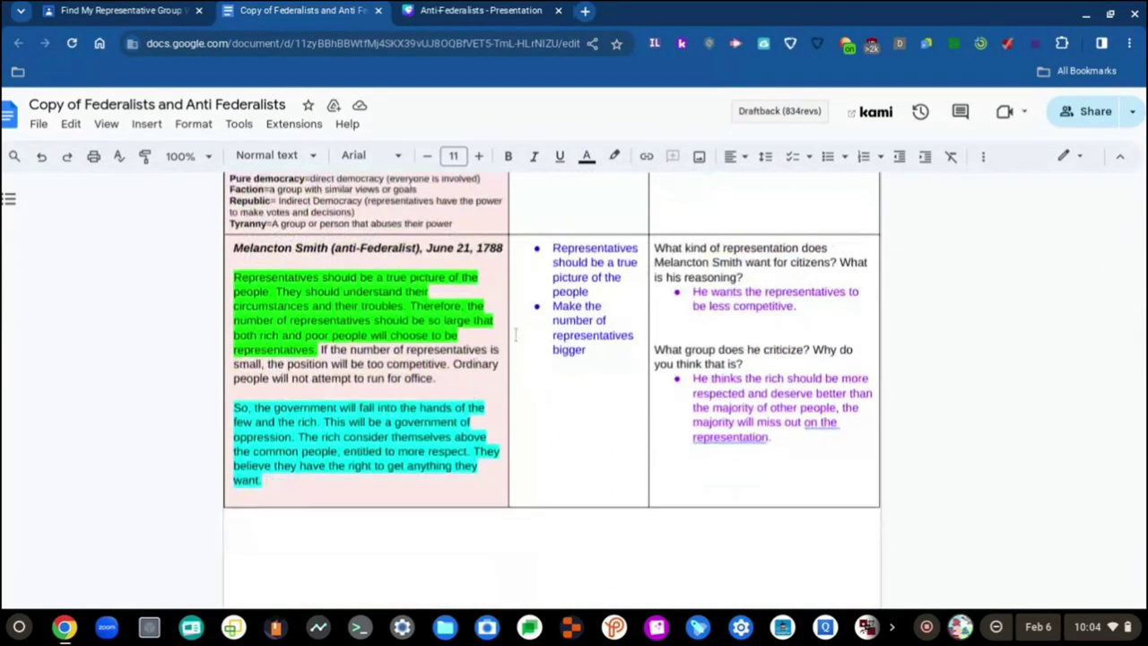
scroll(516, 333, "down", 8)
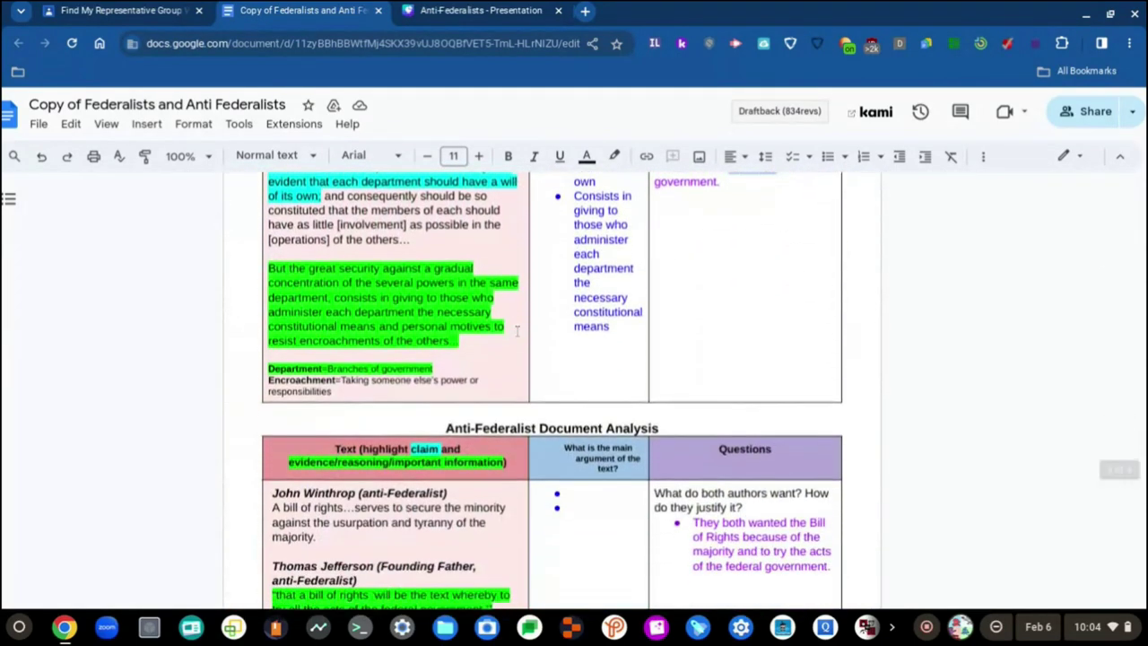
scroll(517, 332, "down", 3)
scroll(516, 332, "up", 5)
scroll(516, 332, "down", 3)
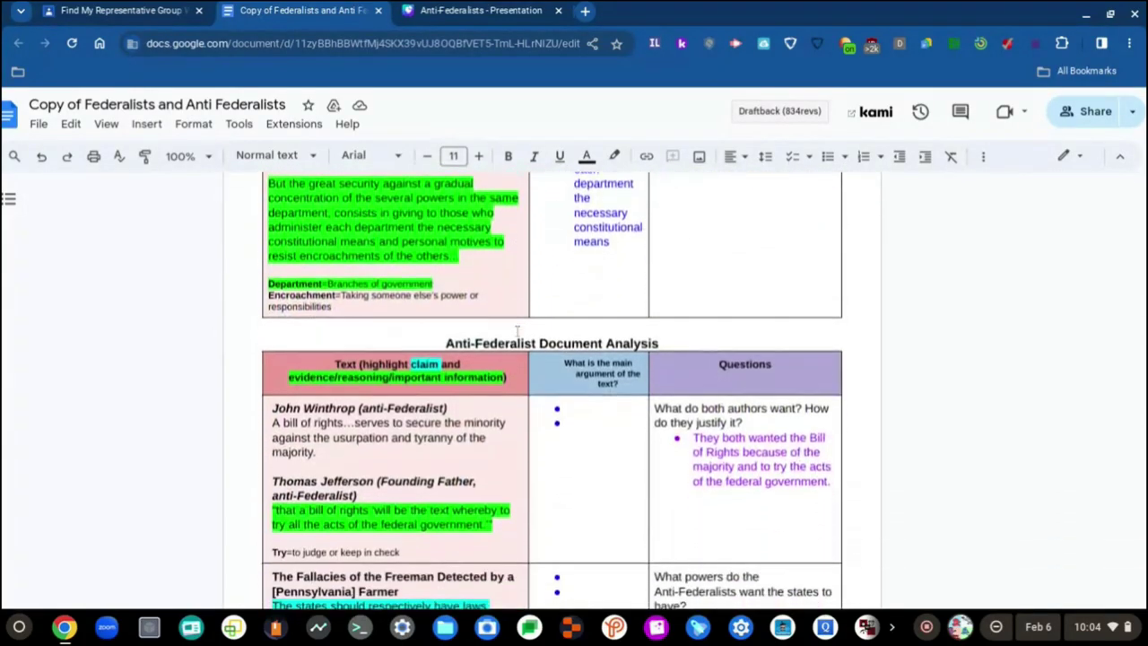
scroll(516, 331, "up", 8)
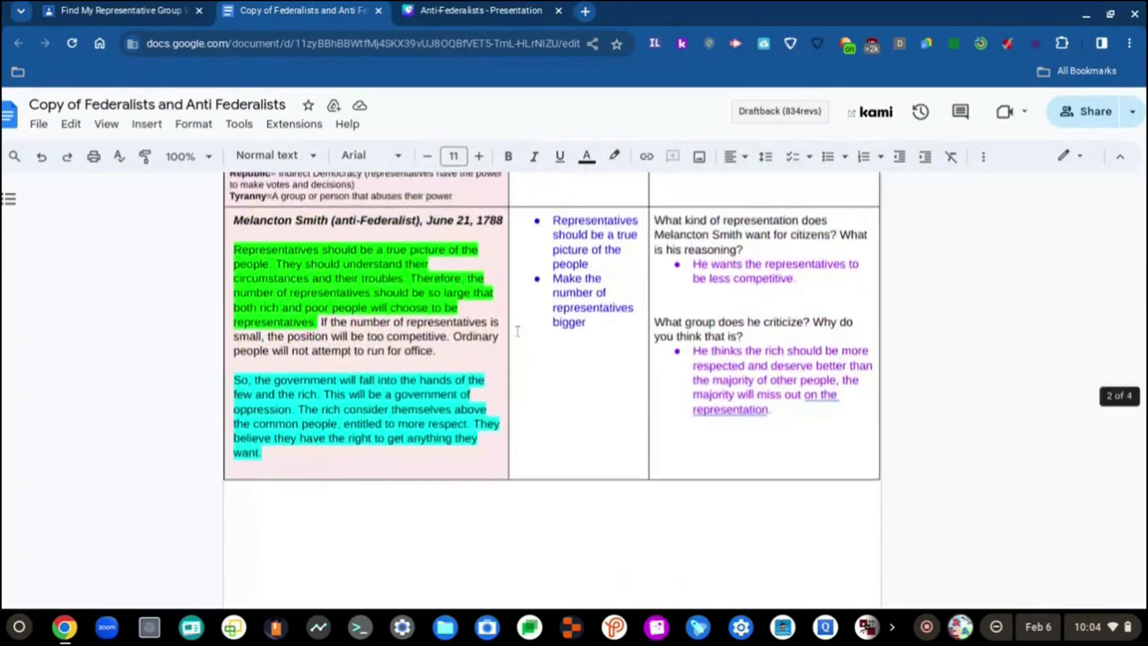
scroll(516, 332, "down", 8)
scroll(517, 331, "up", 5)
scroll(517, 330, "down", 2)
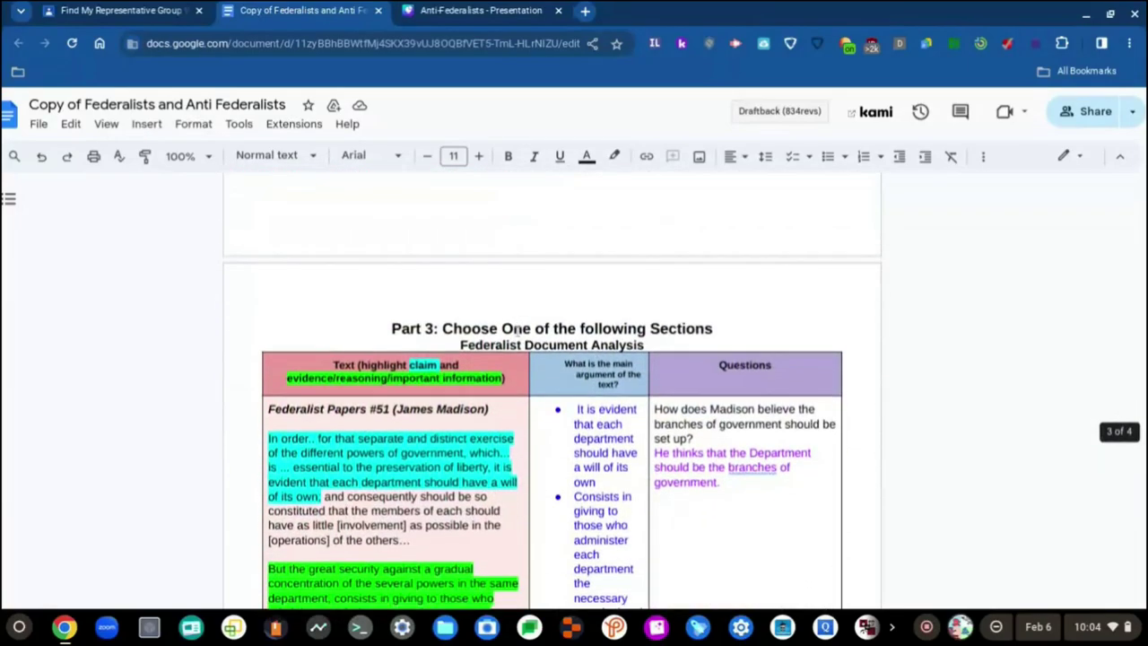
scroll(517, 330, "down", 3)
scroll(516, 330, "up", 1)
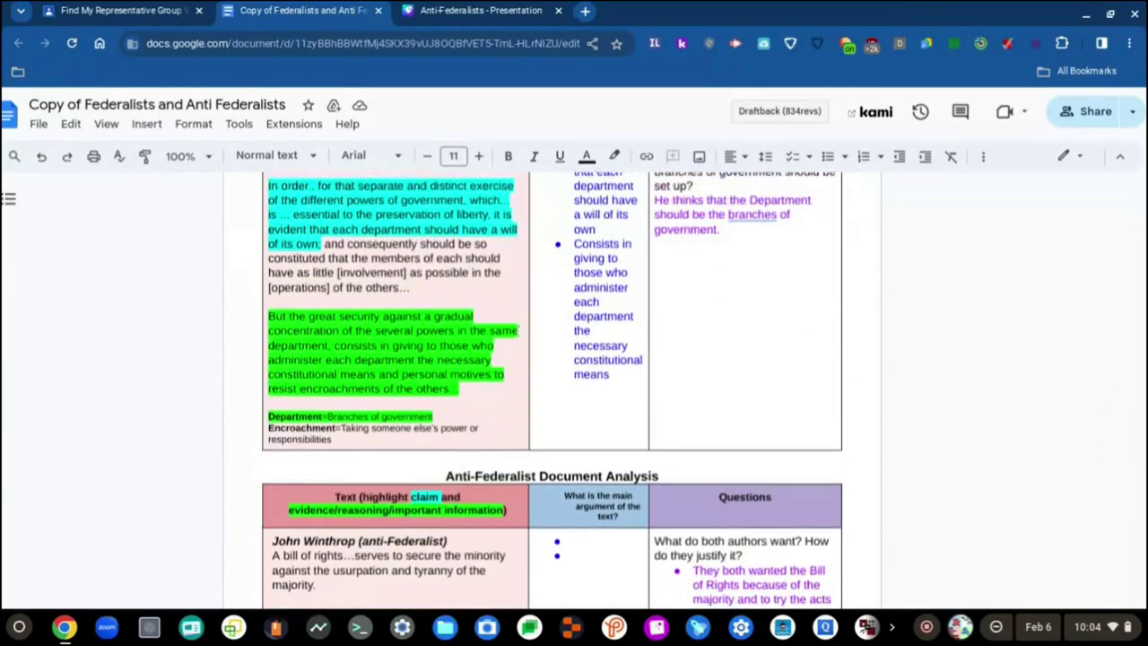
scroll(509, 348, "up", 3)
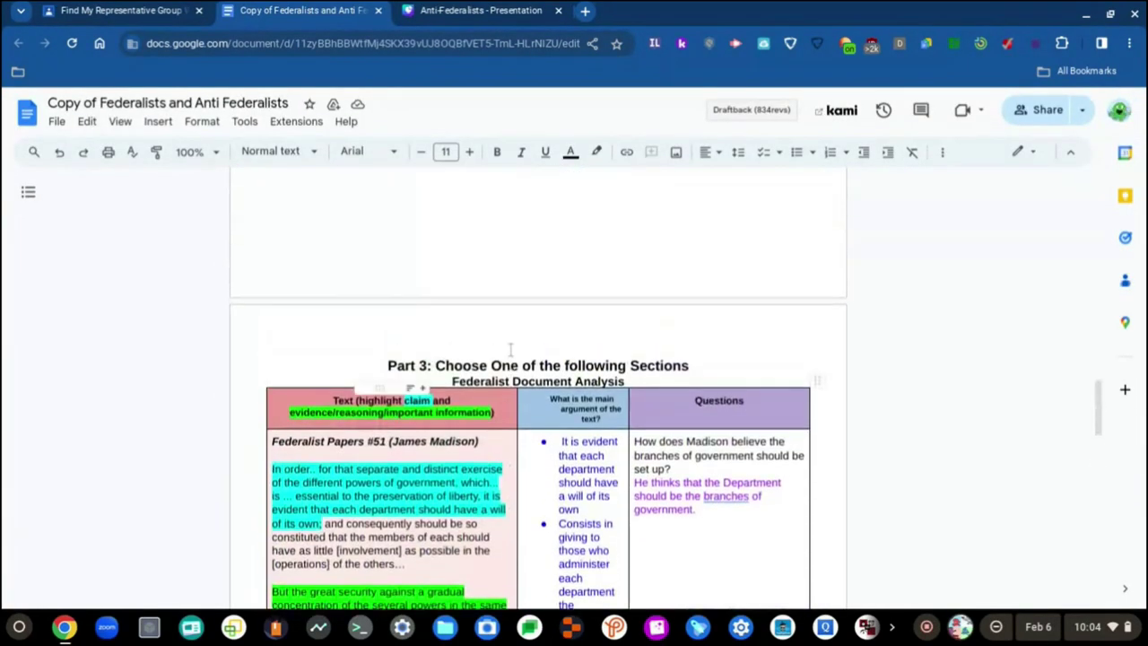
scroll(509, 348, "down", 20)
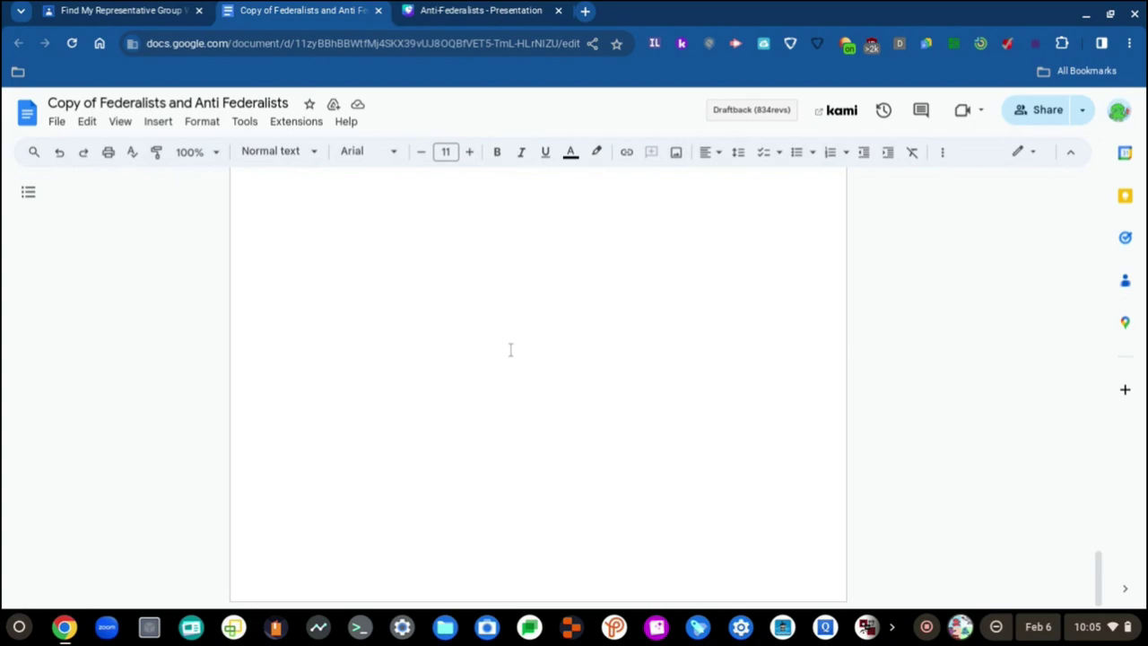
scroll(563, 309, "up", 8)
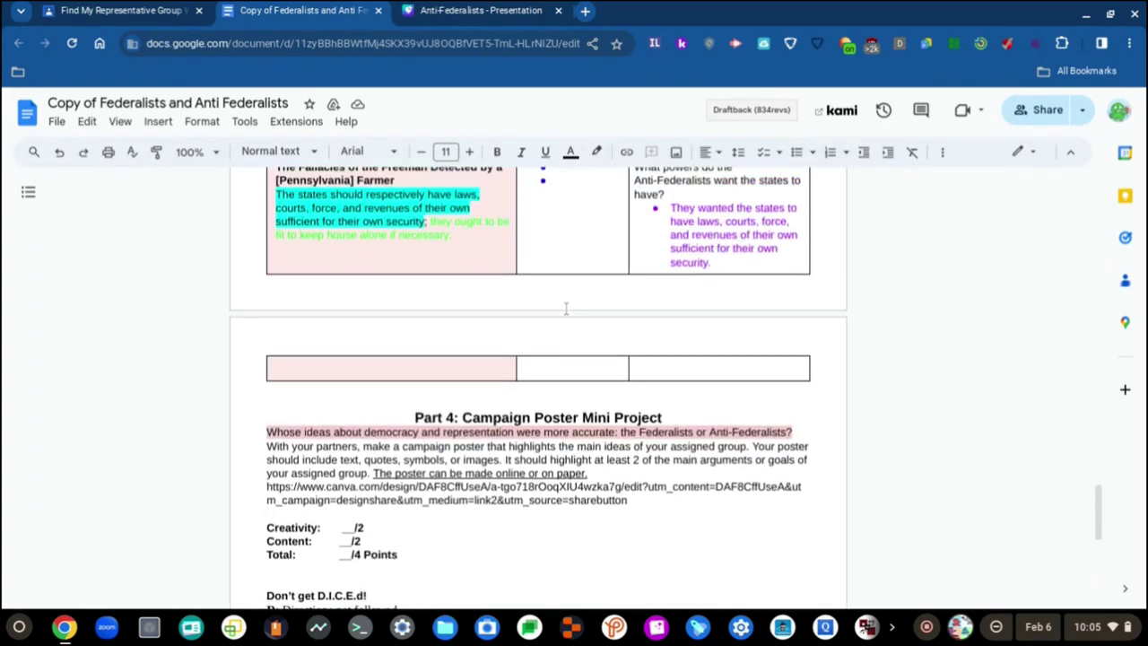
scroll(566, 309, "down", 1)
scroll(505, 341, "up", 4)
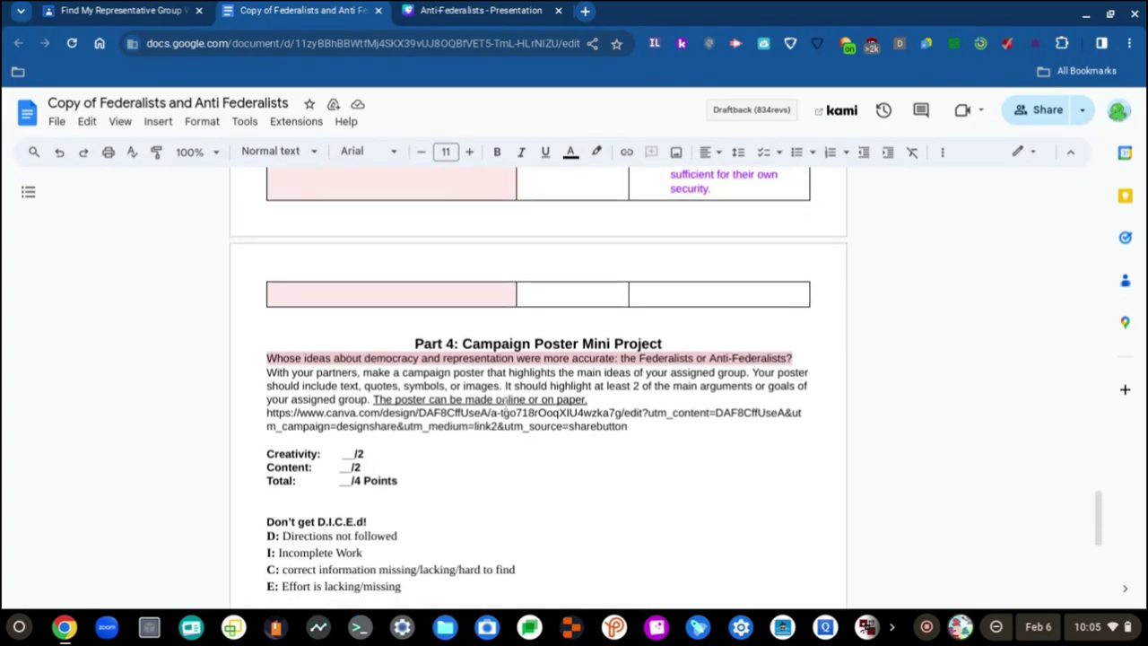
scroll(505, 404, "down", 1)
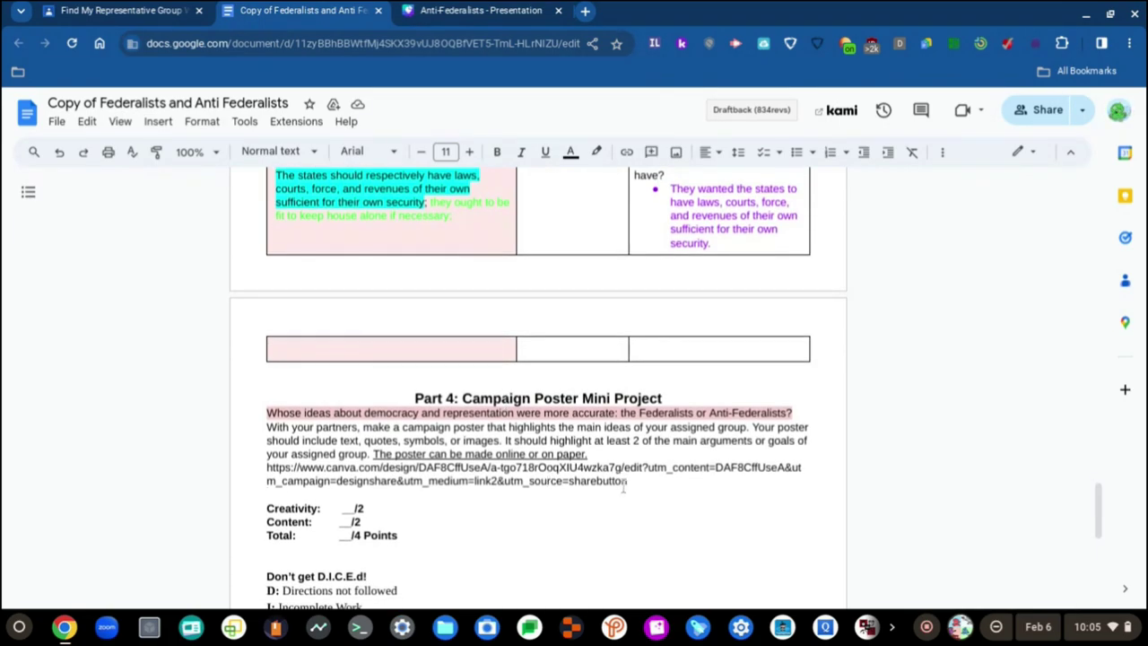
left_click(633, 455)
left_click(381, 10)
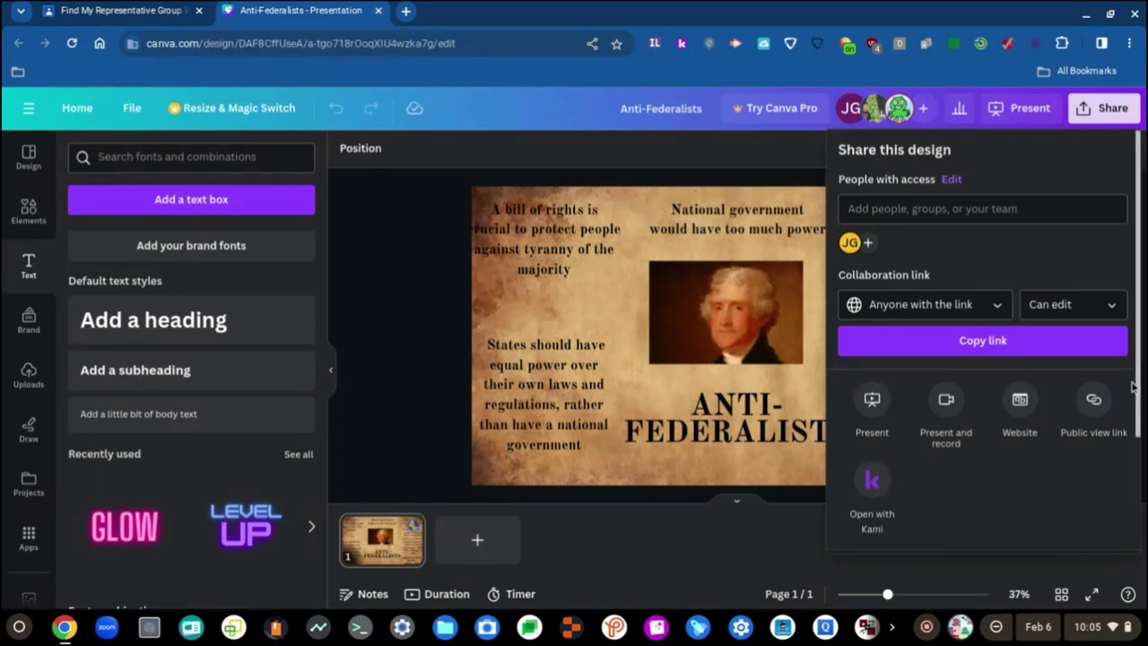
Step: Check the Anti-Federalists poster's sharing options and people with access, then close the poster
scroll(1082, 387, "down", 2)
left_click(981, 530)
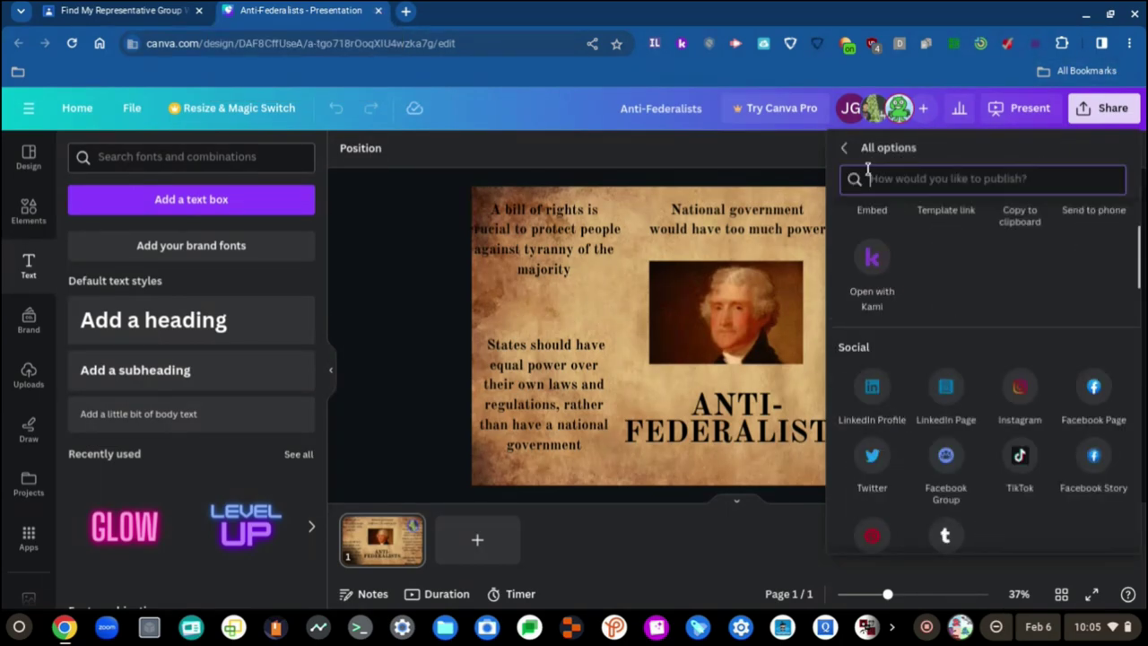
left_click(846, 149)
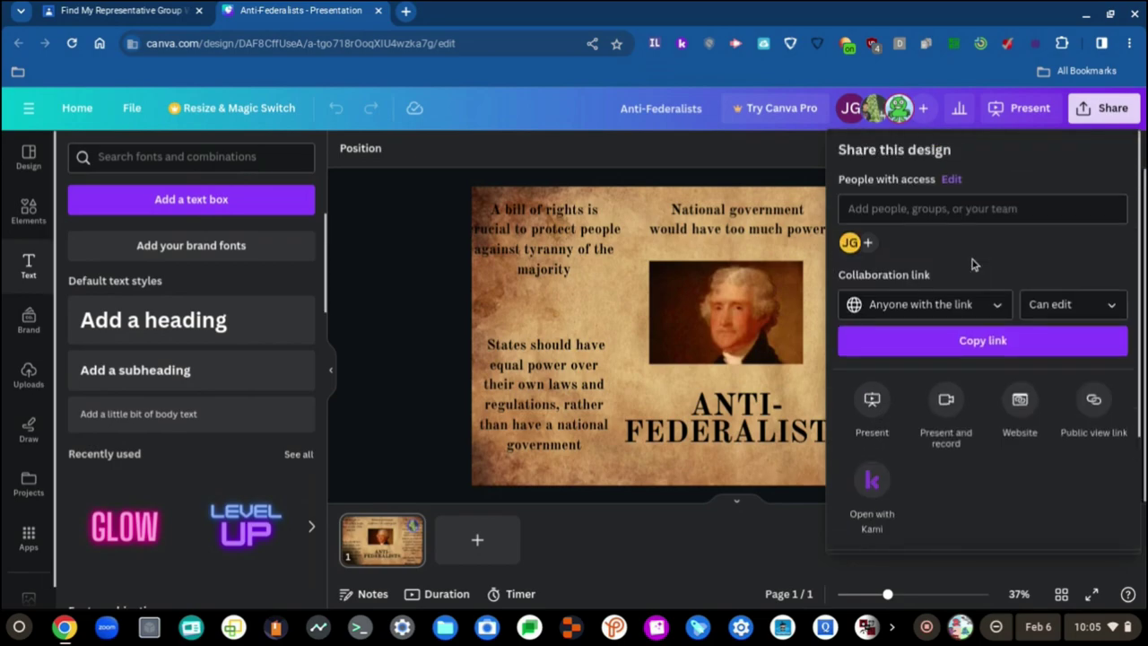
scroll(986, 269, "up", 2)
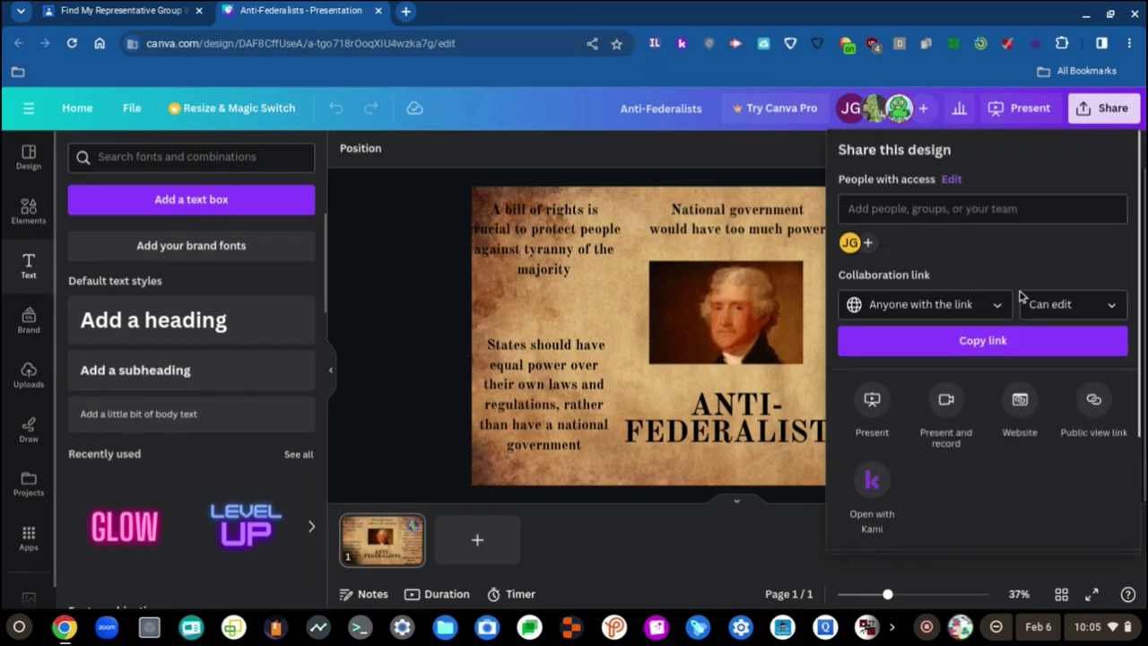
left_click(951, 179)
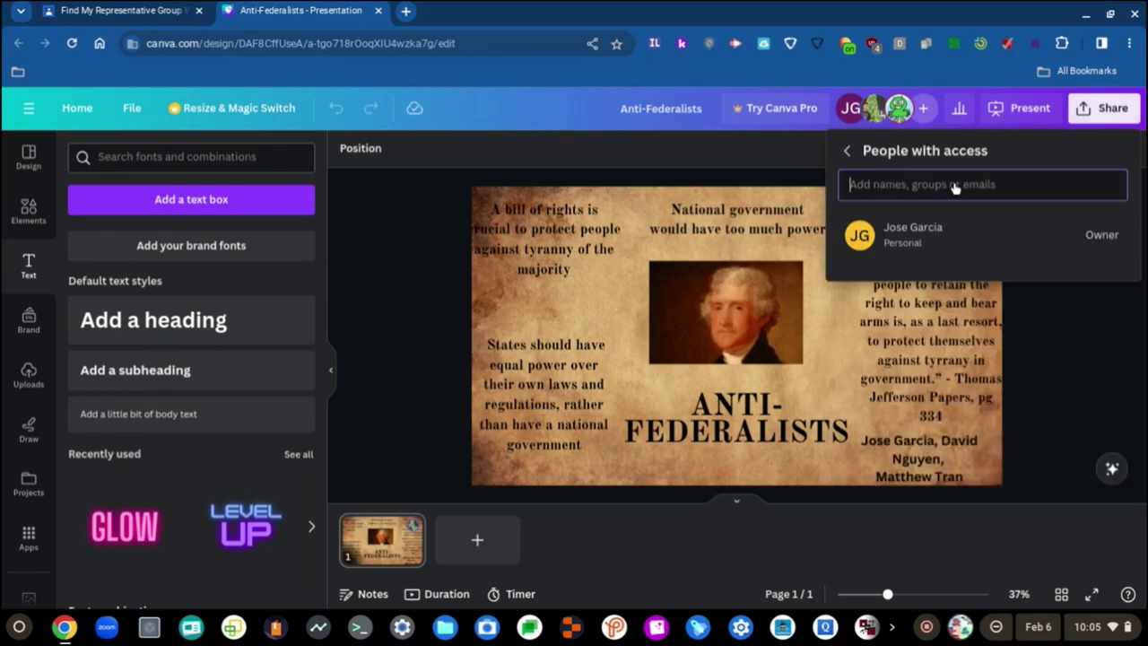
left_click(377, 11)
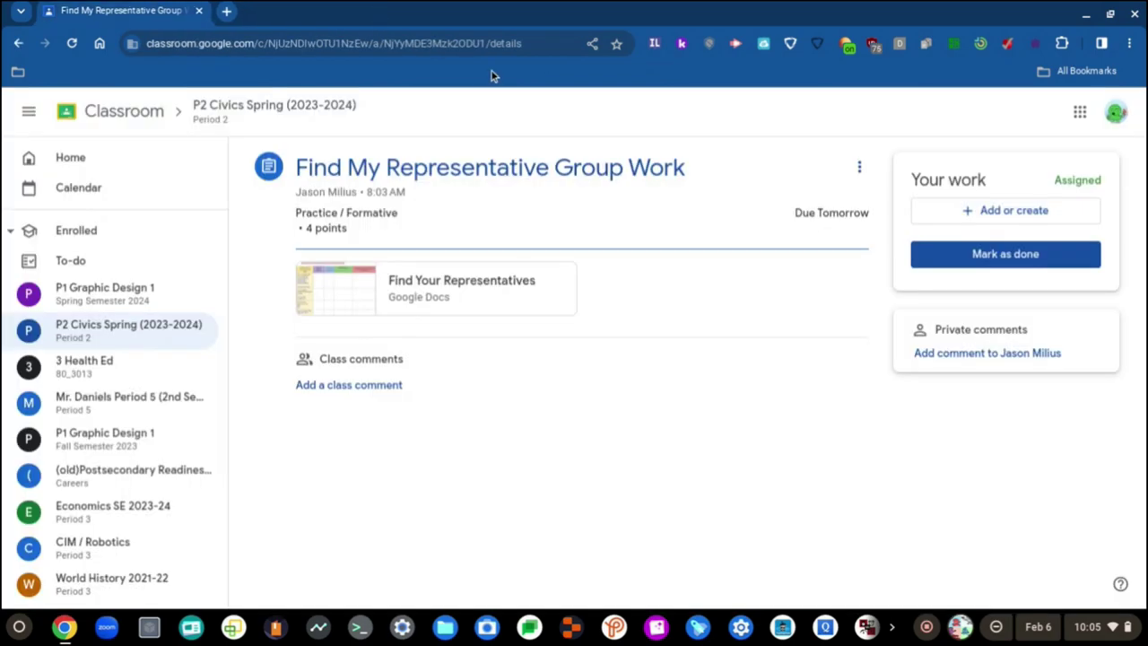
Step: Open the P2 Civics class stream and launch Gmail from the Google apps grid
left_click(329, 107)
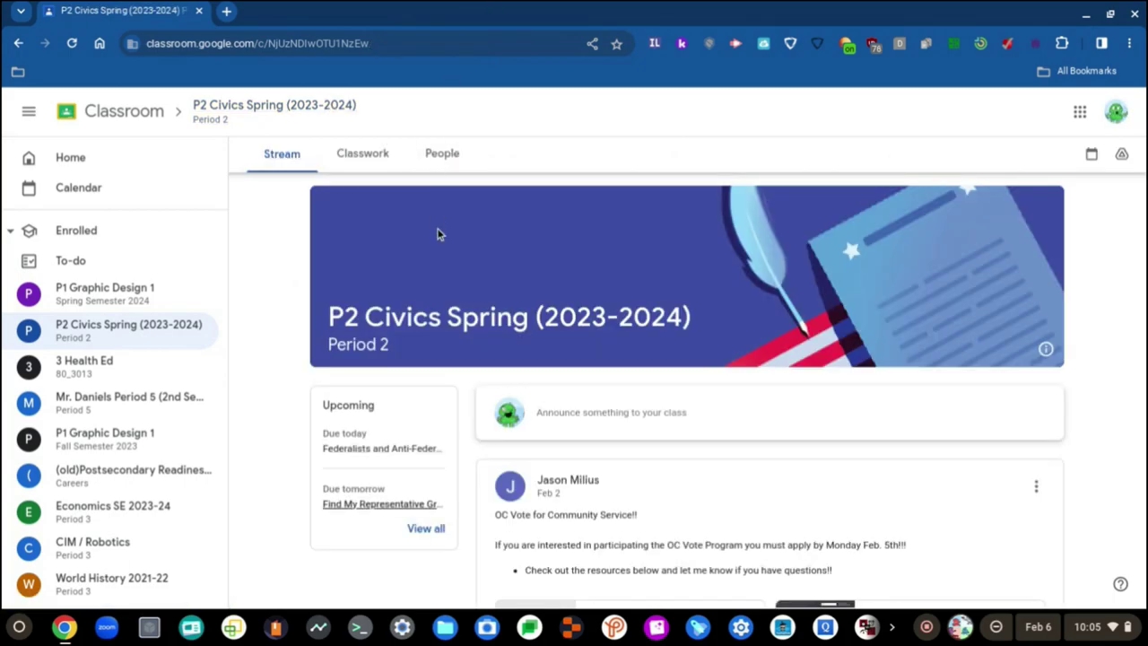
scroll(438, 233, "down", 5)
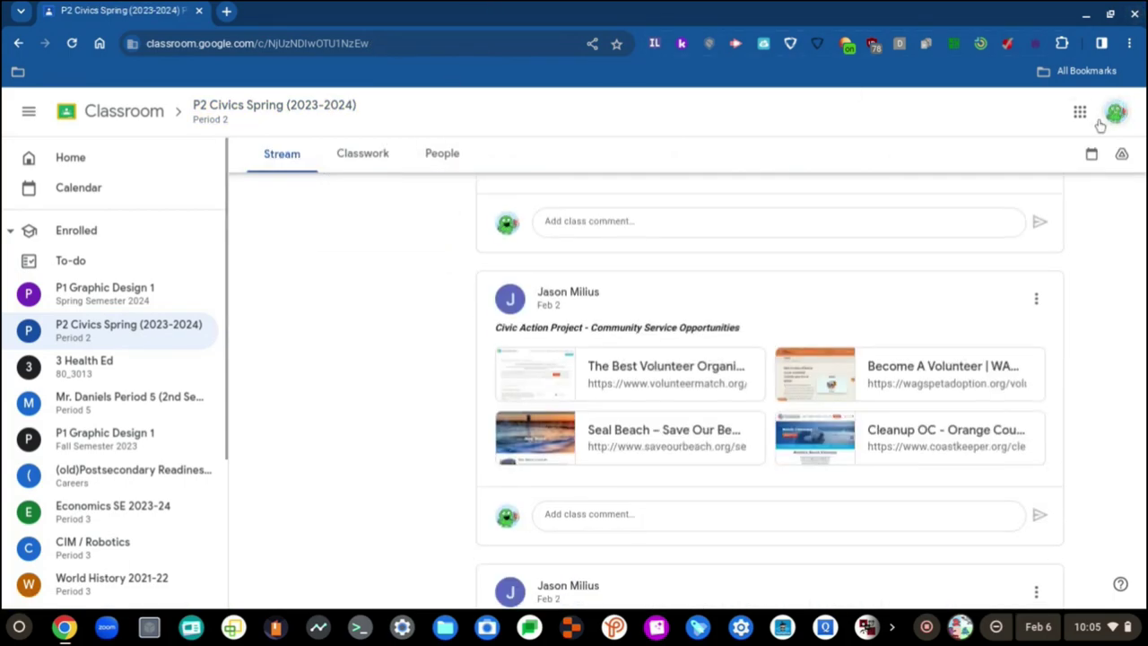
left_click(1079, 111)
left_click(995, 283)
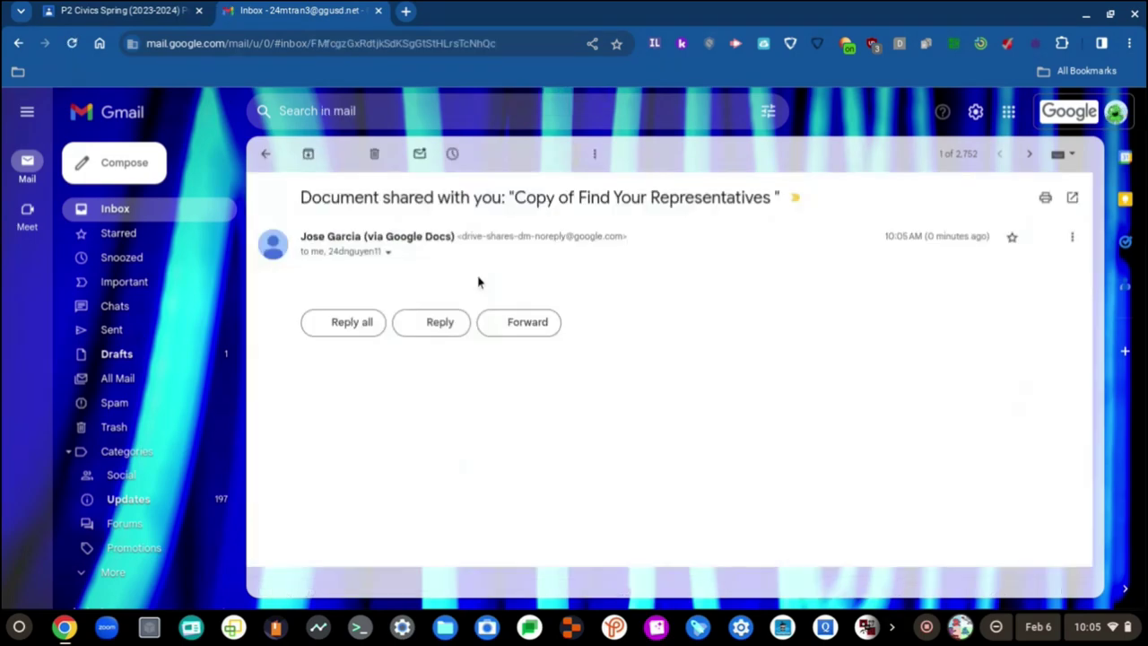
Step: Look at the no-subject email containing the Canva link in the Primary inbox
left_click(265, 163)
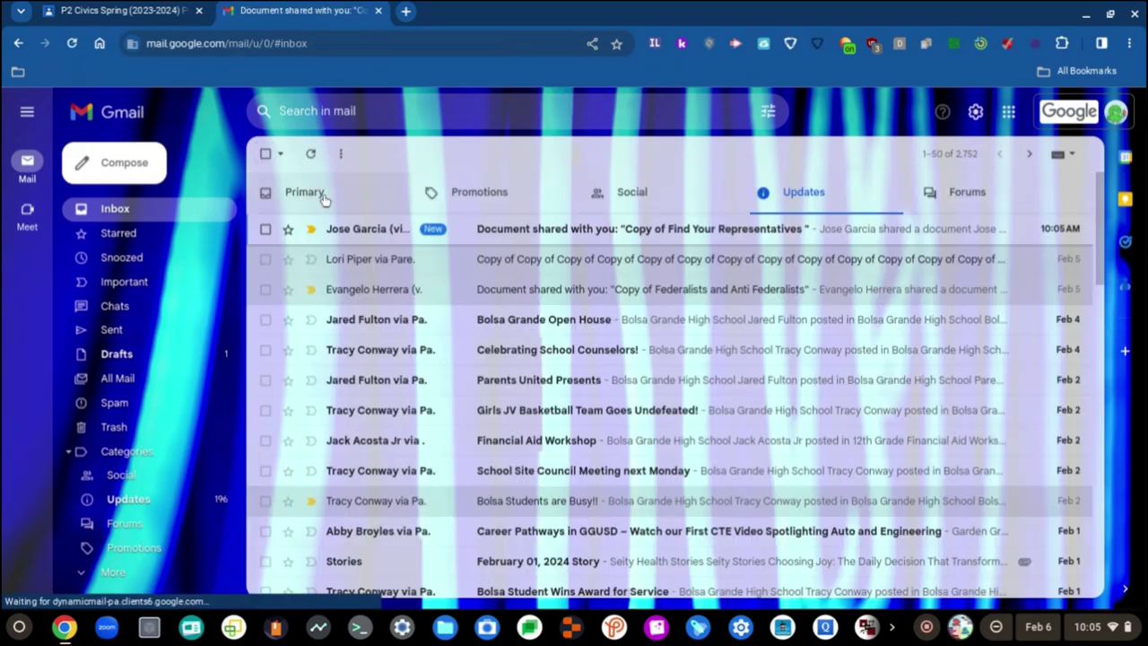
left_click(316, 194)
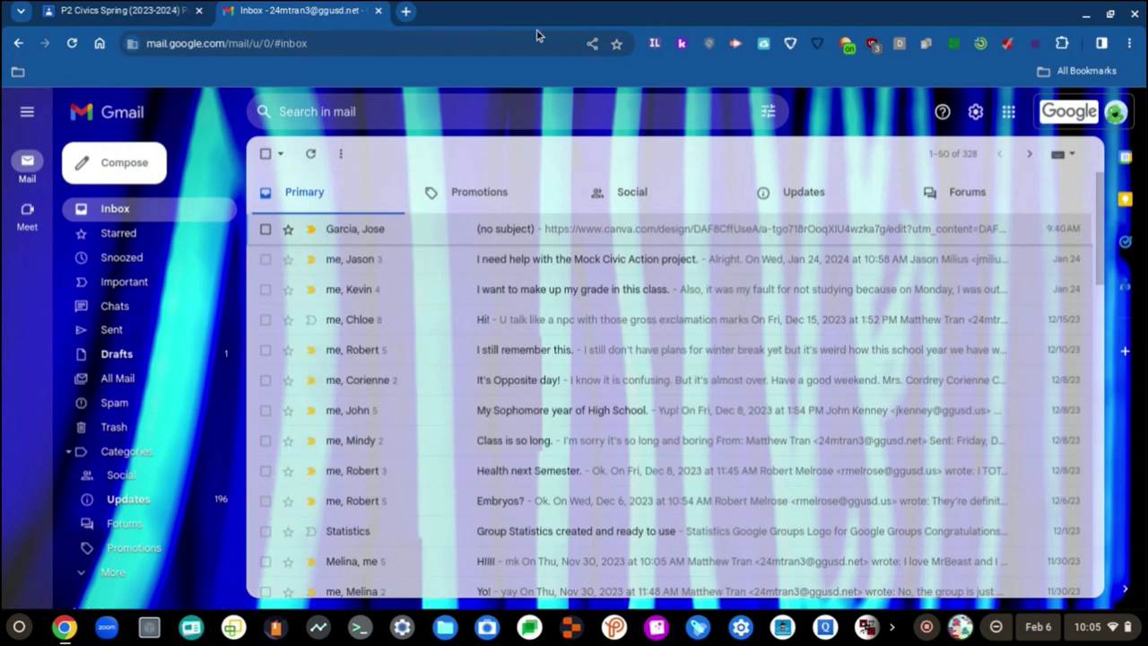
left_click(513, 232)
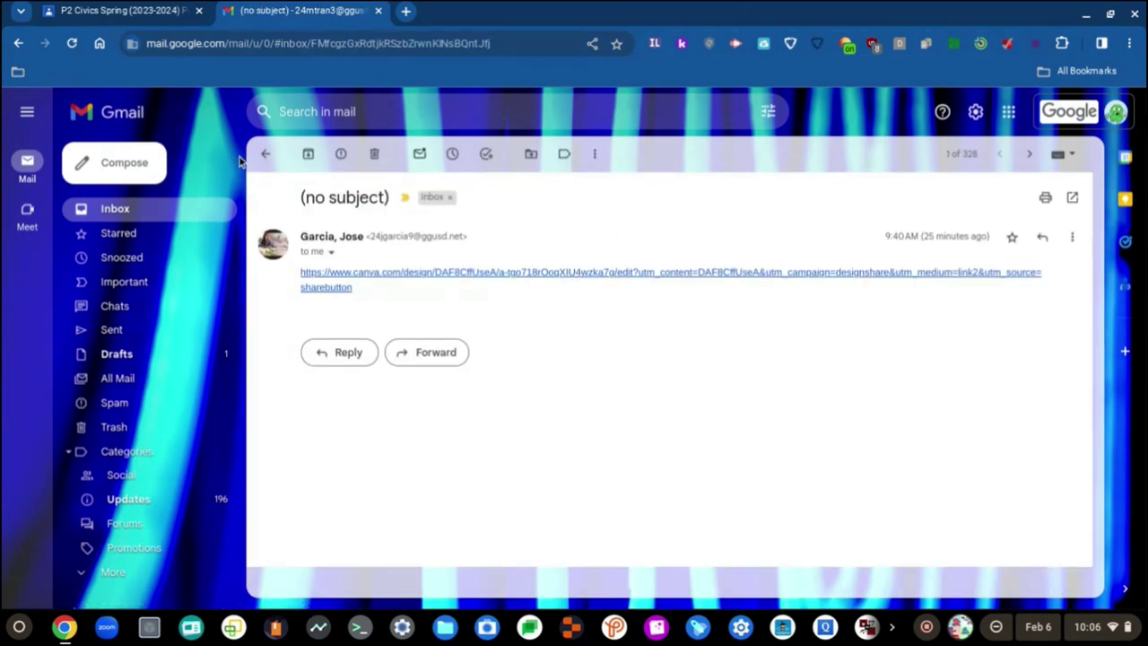
left_click(268, 155)
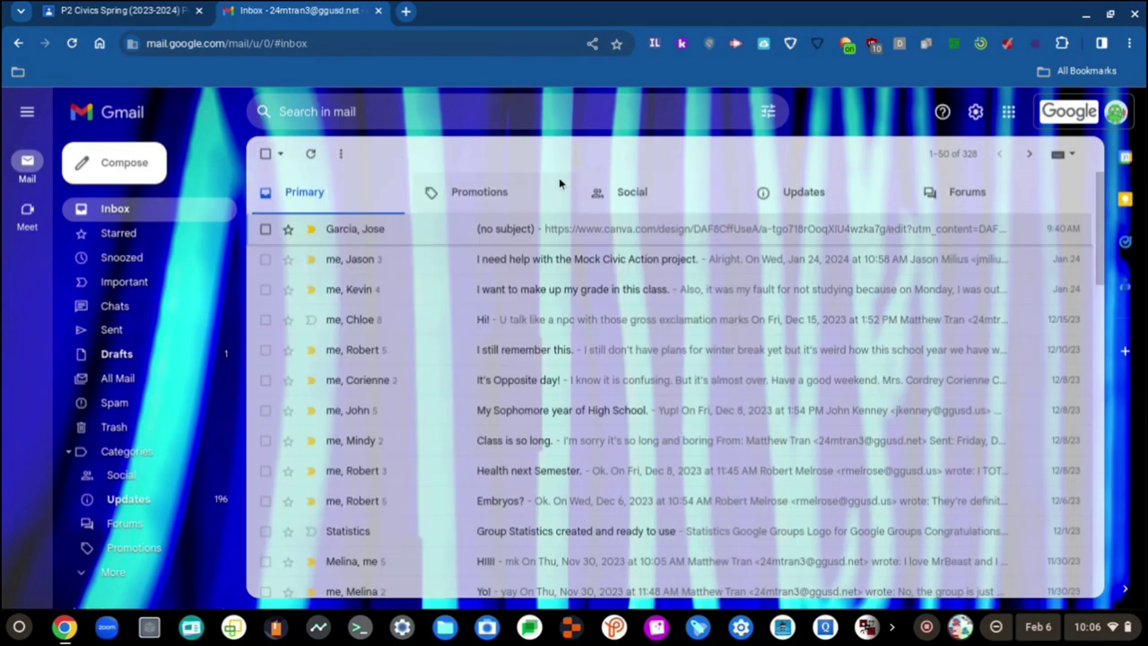
Step: Open Copy of Federalists and Anti Federalists from its Updates share email, then close Gmail
left_click(794, 185)
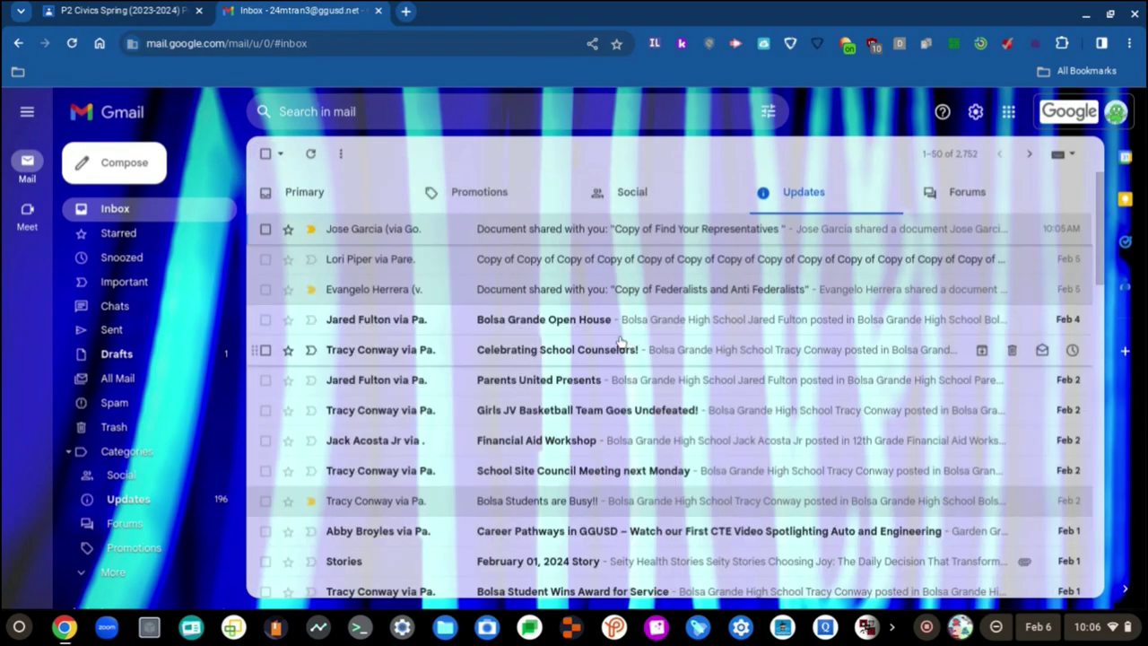
left_click(591, 293)
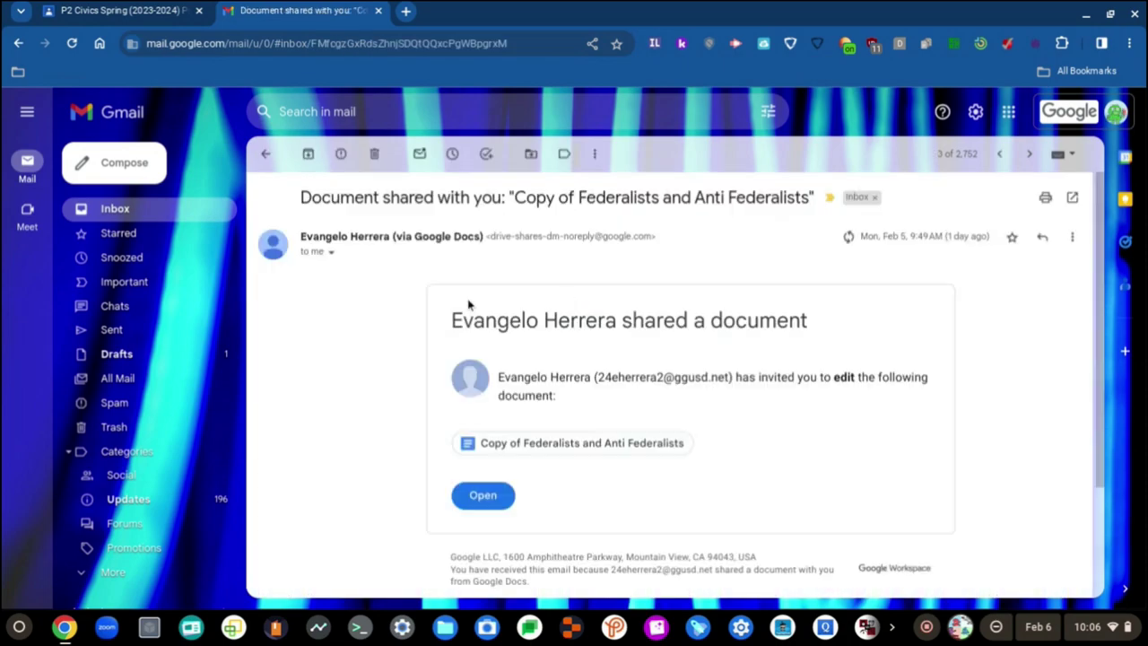
scroll(473, 492, "down", 4)
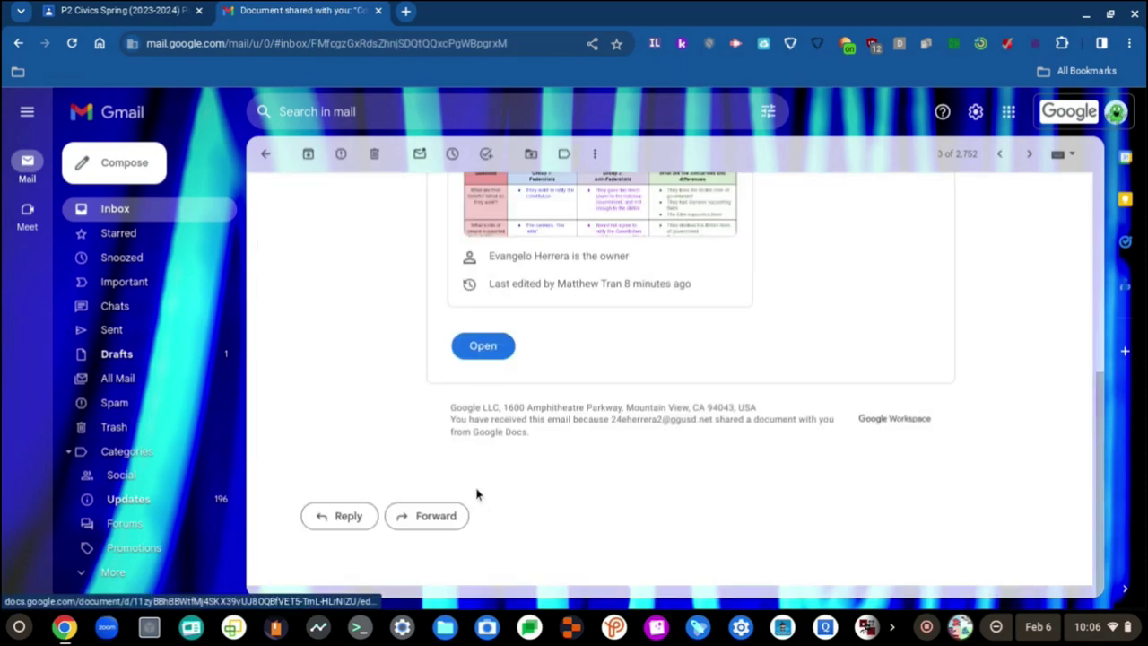
left_click(478, 353)
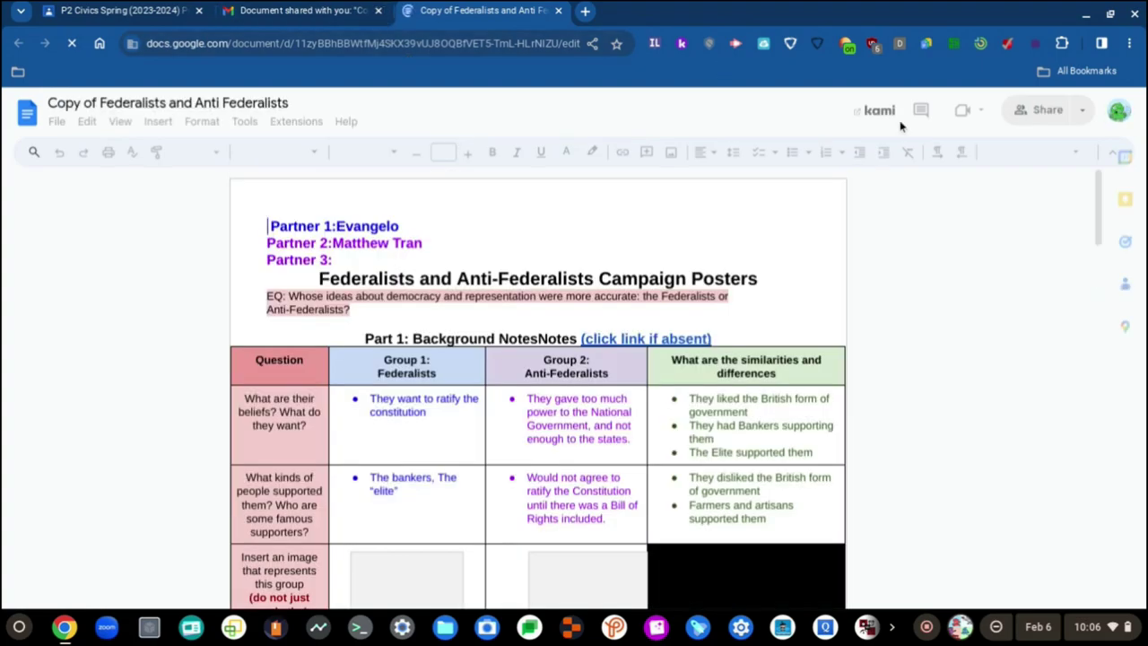
left_click(378, 10)
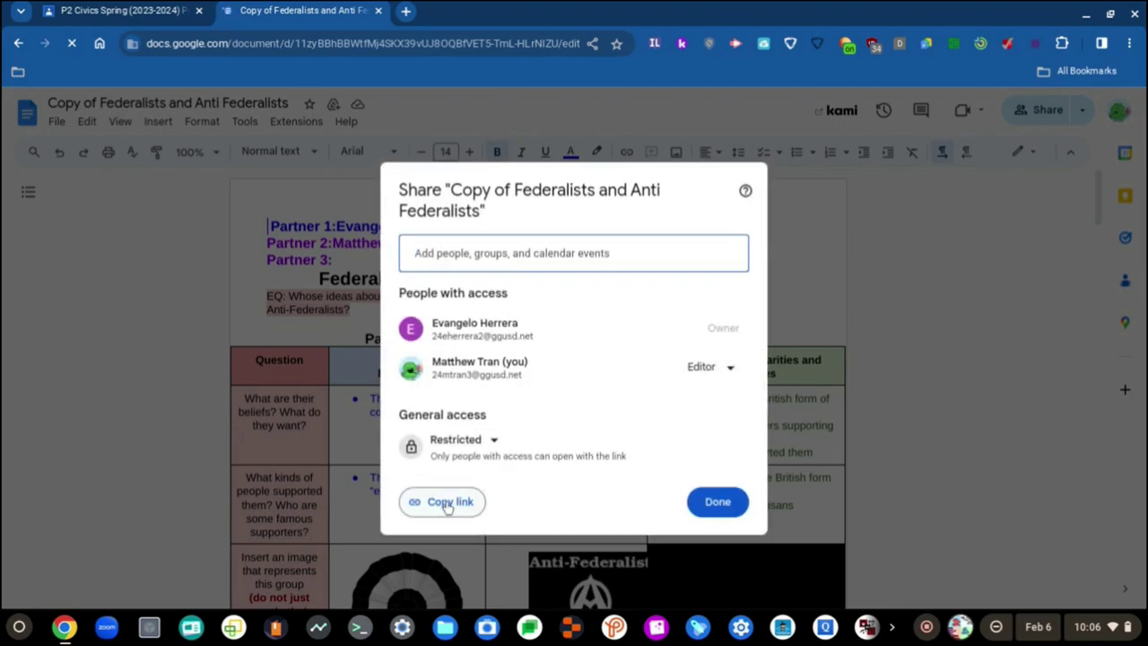
Step: Give Garden Grove Unified School District searchable Editor access, copy the link, and close the document
left_click(435, 441)
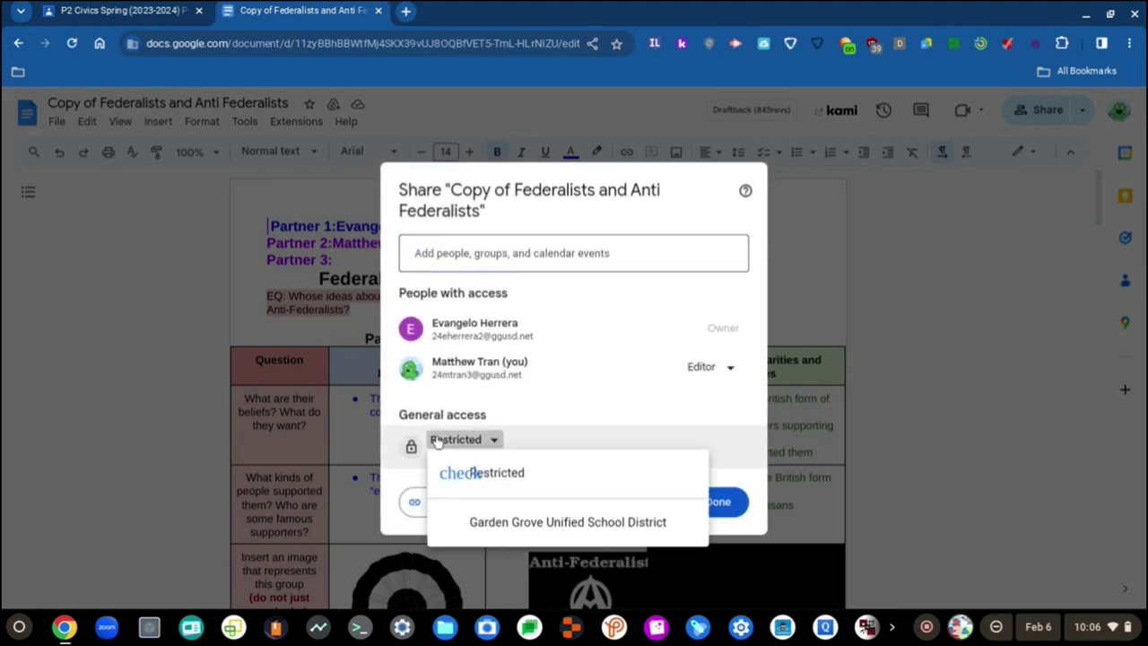
left_click(474, 522)
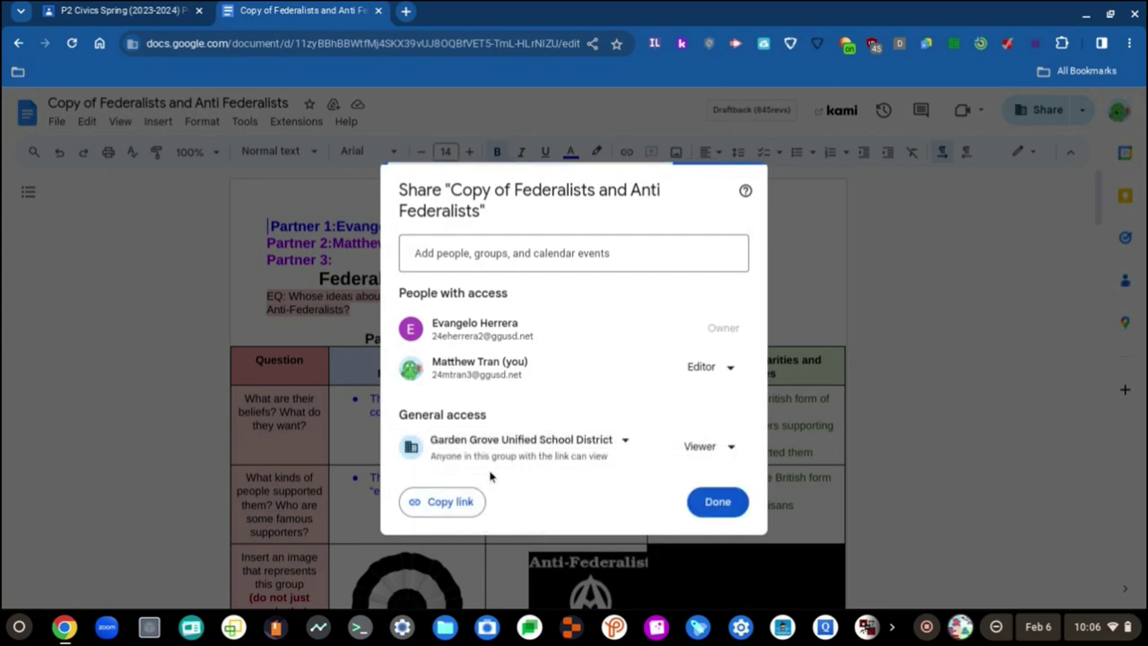
left_click(437, 507)
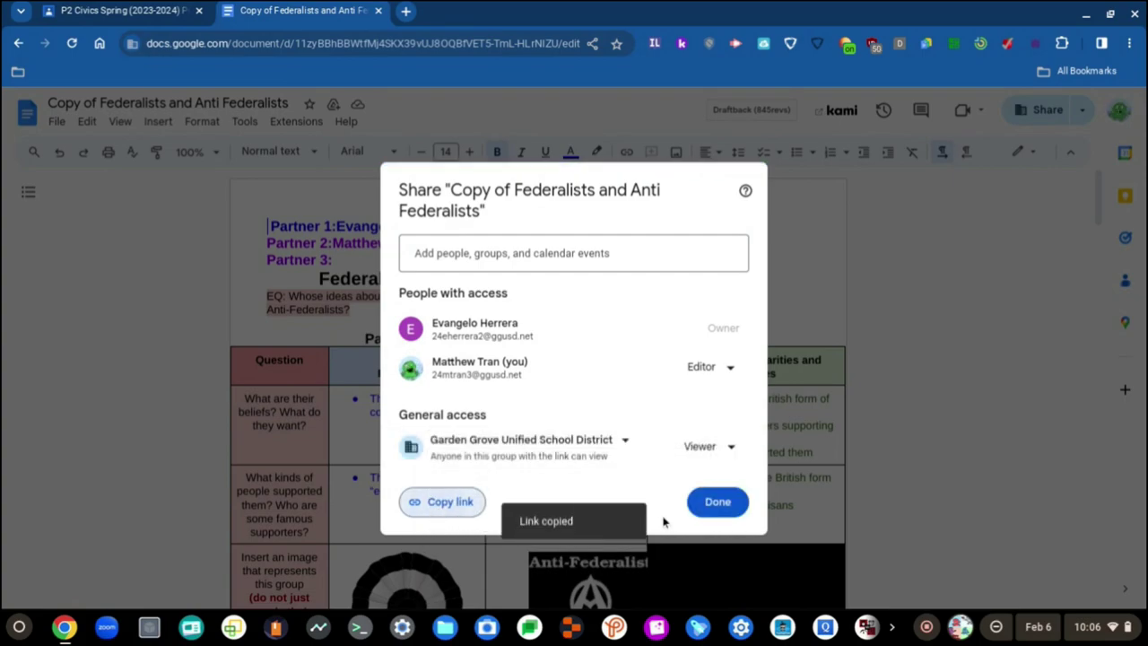
left_click(707, 439)
left_click(748, 307)
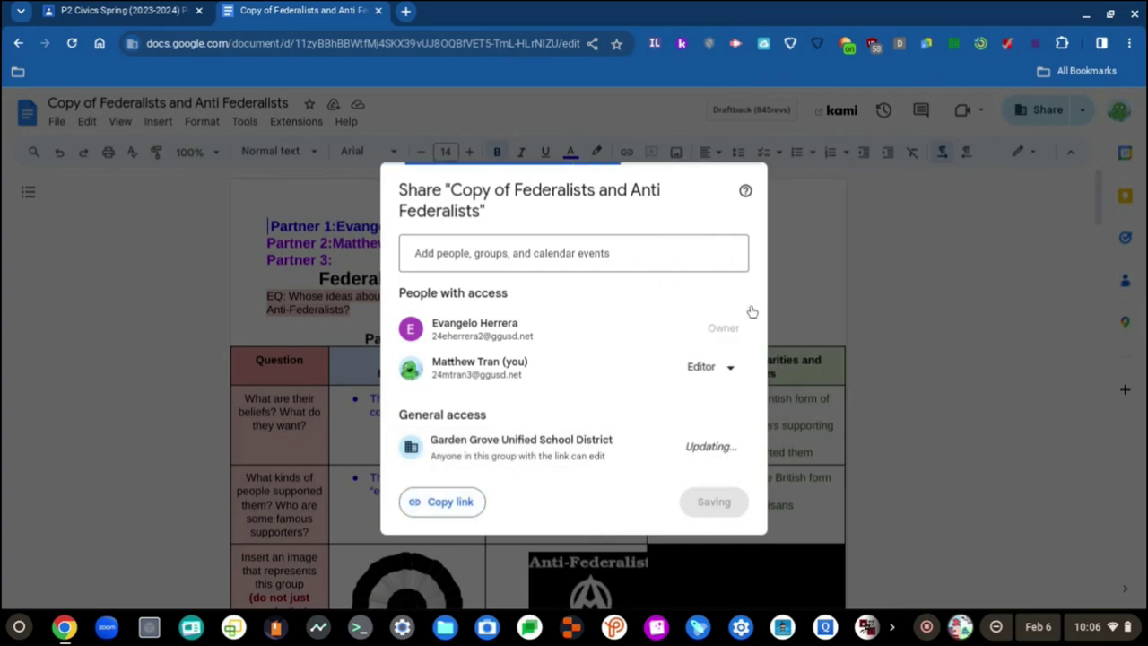
left_click(731, 444)
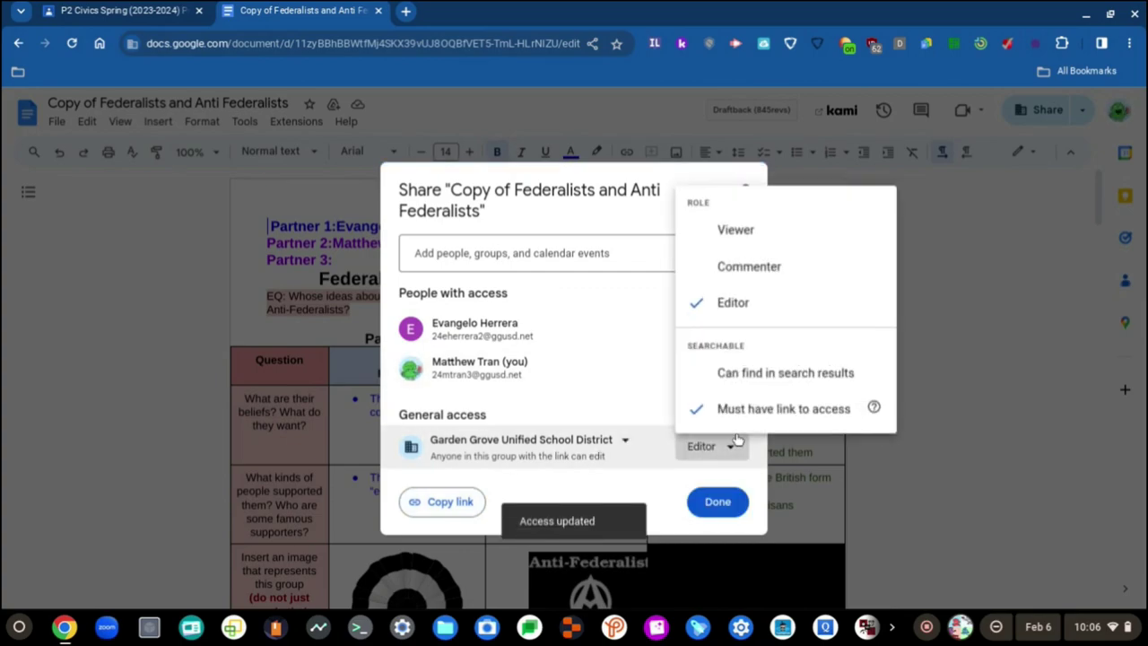
left_click(717, 368)
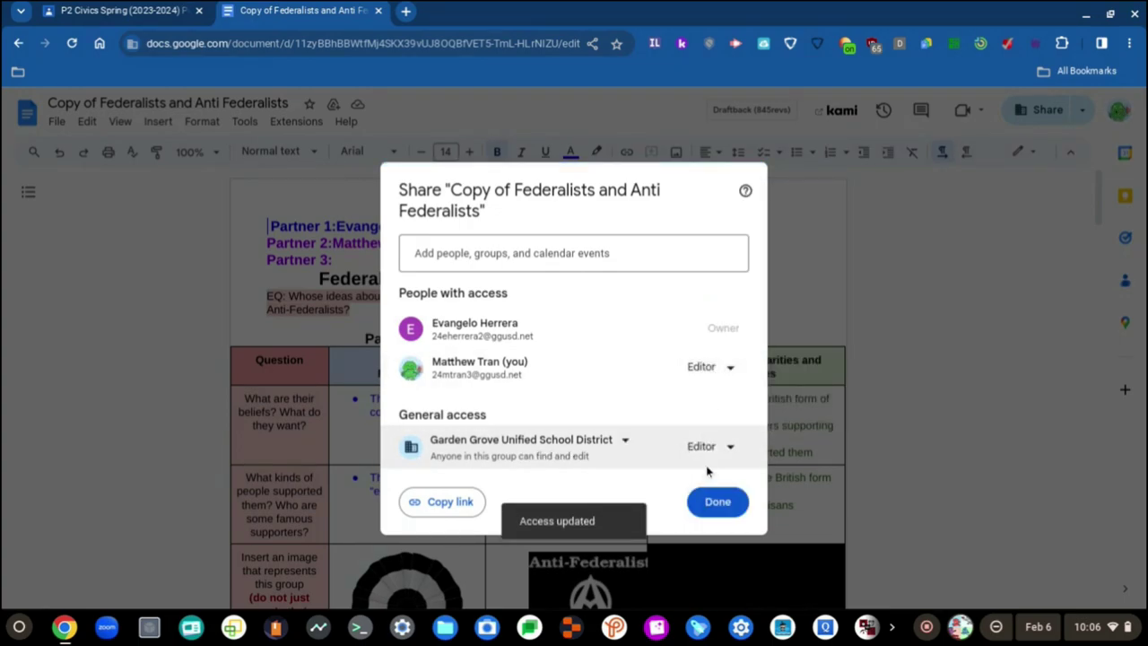
left_click(706, 448)
left_click(723, 517)
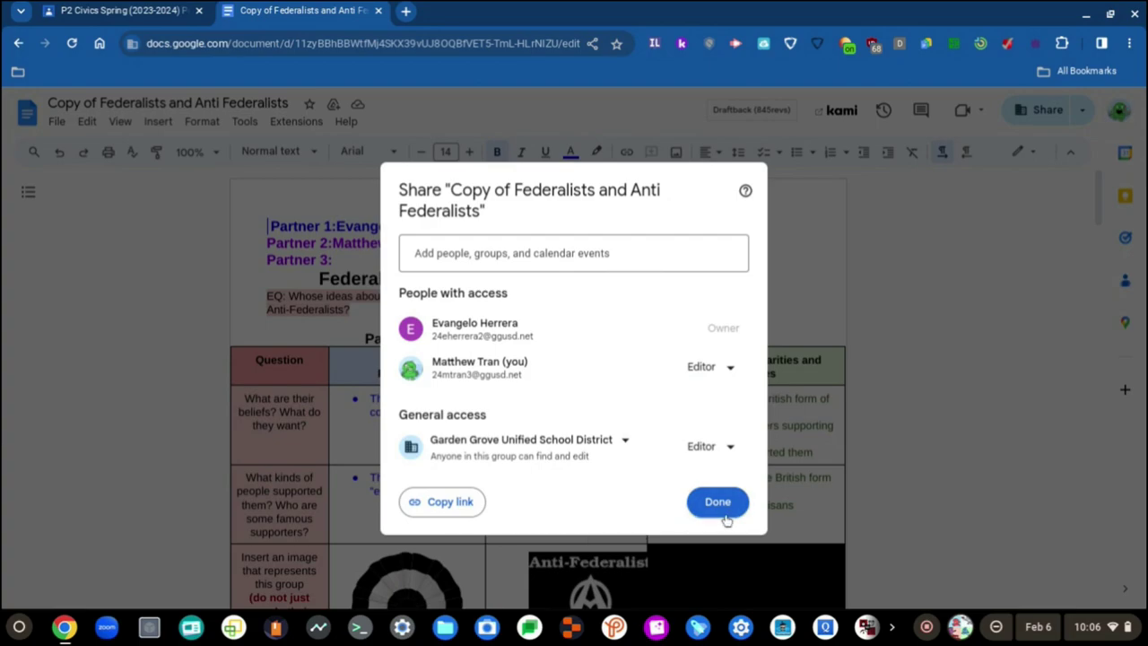
left_click(732, 512)
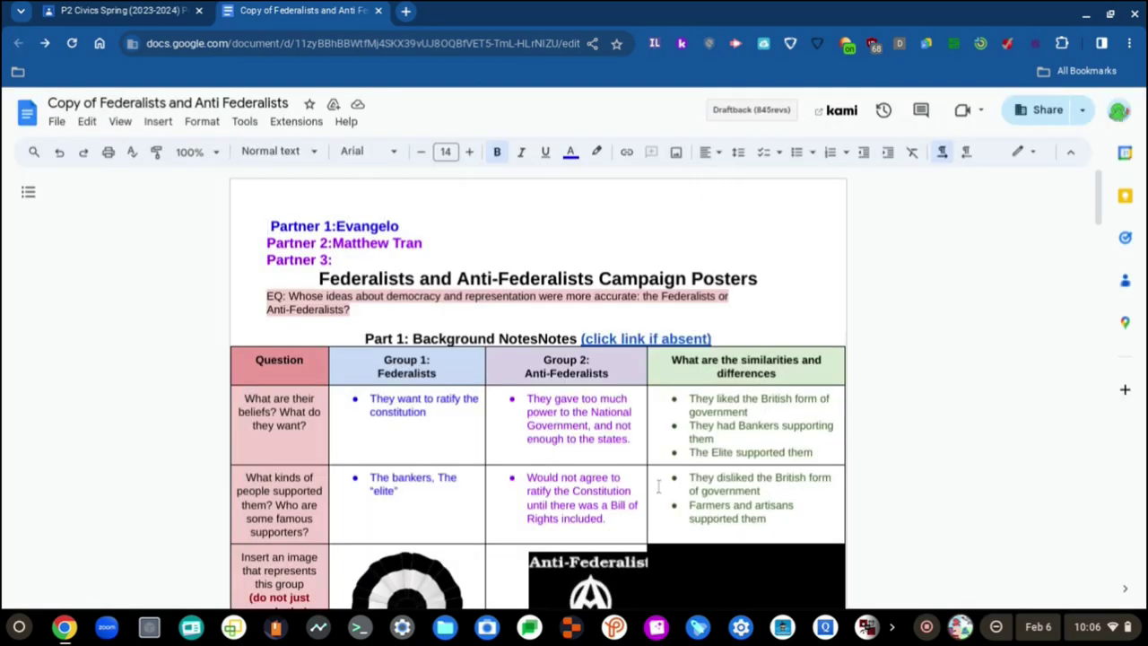
key("ctrl+w")
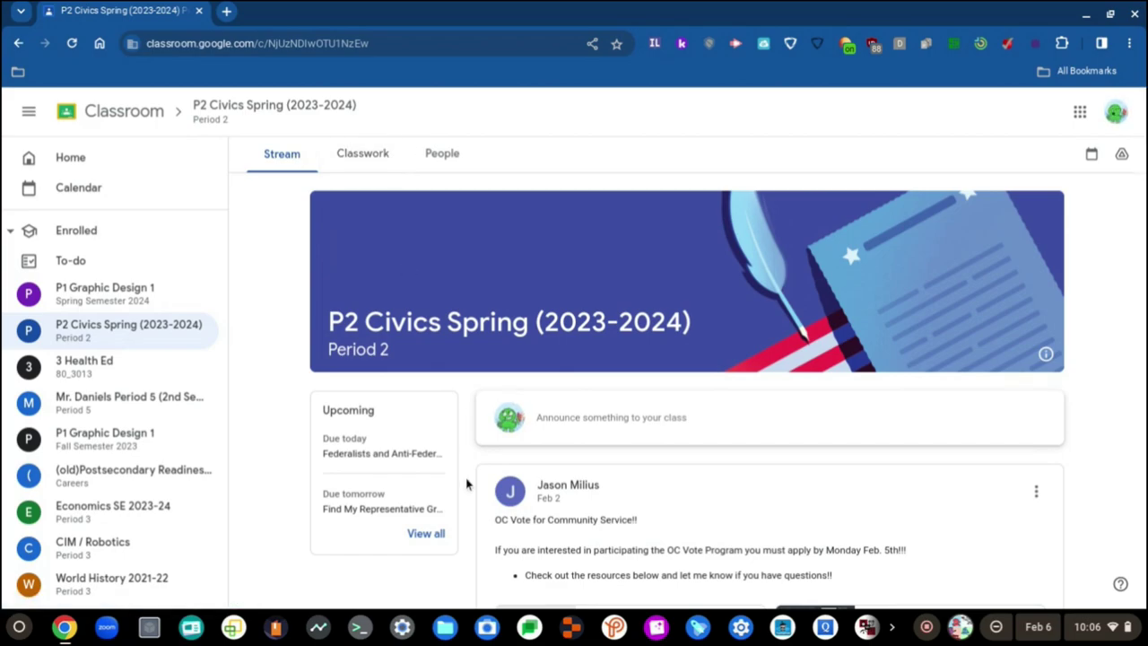
Step: Open the Federalists and Anti-Federalists assignment details page from Classwork
left_click(356, 157)
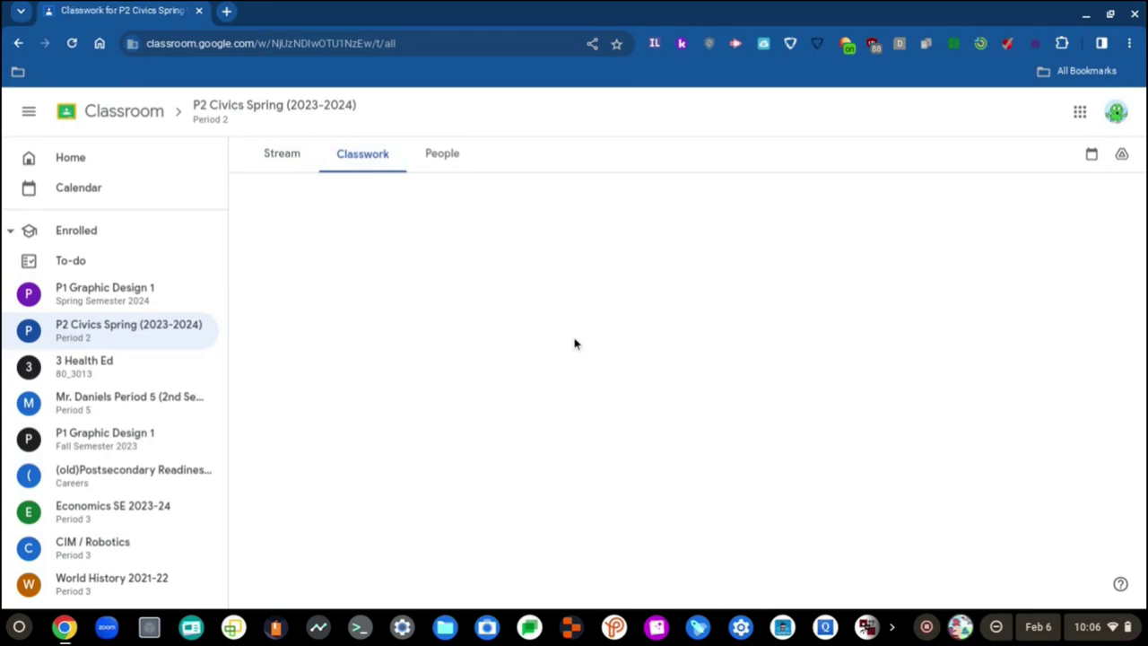
scroll(519, 305, "down", 1)
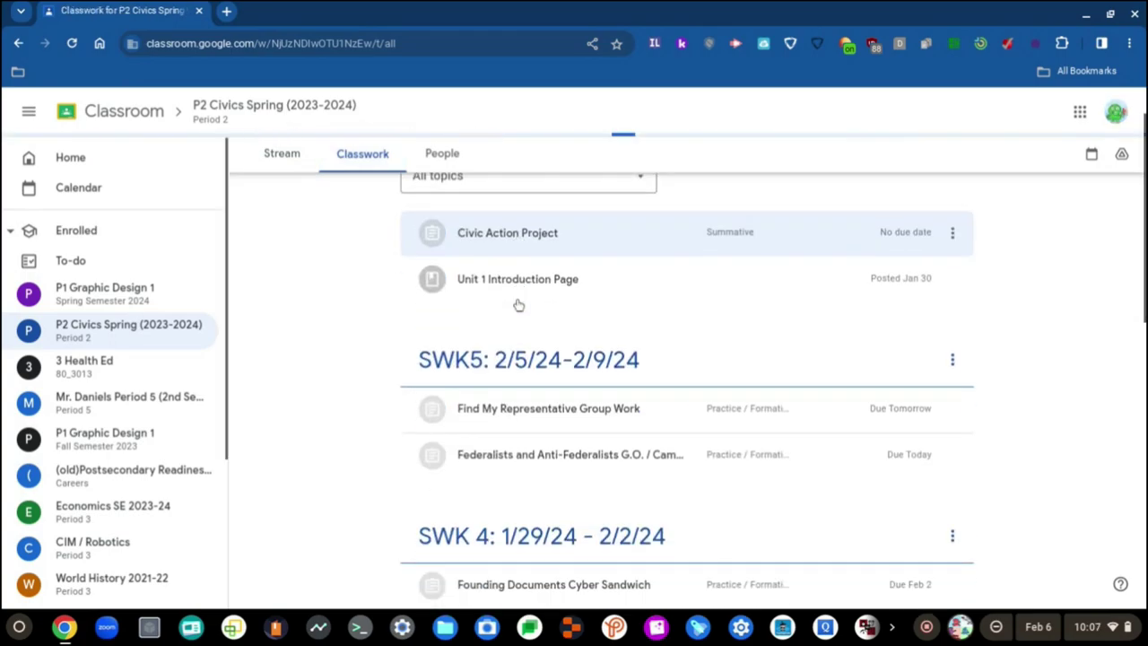
scroll(516, 305, "down", 1)
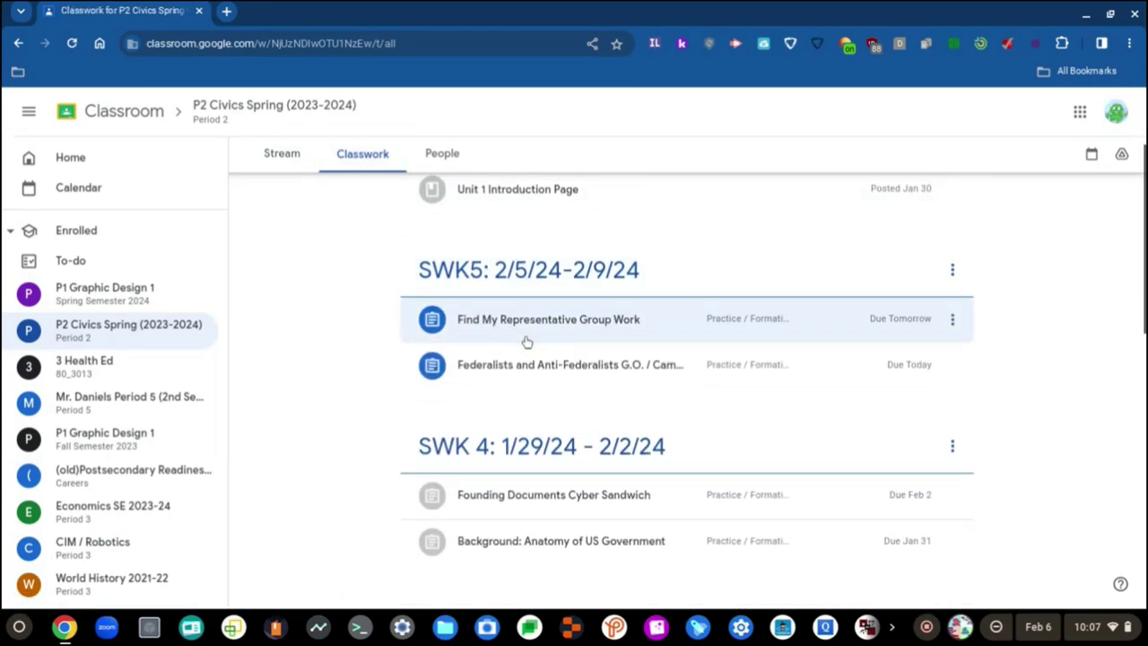
scroll(527, 342, "down", 1)
left_click(499, 306)
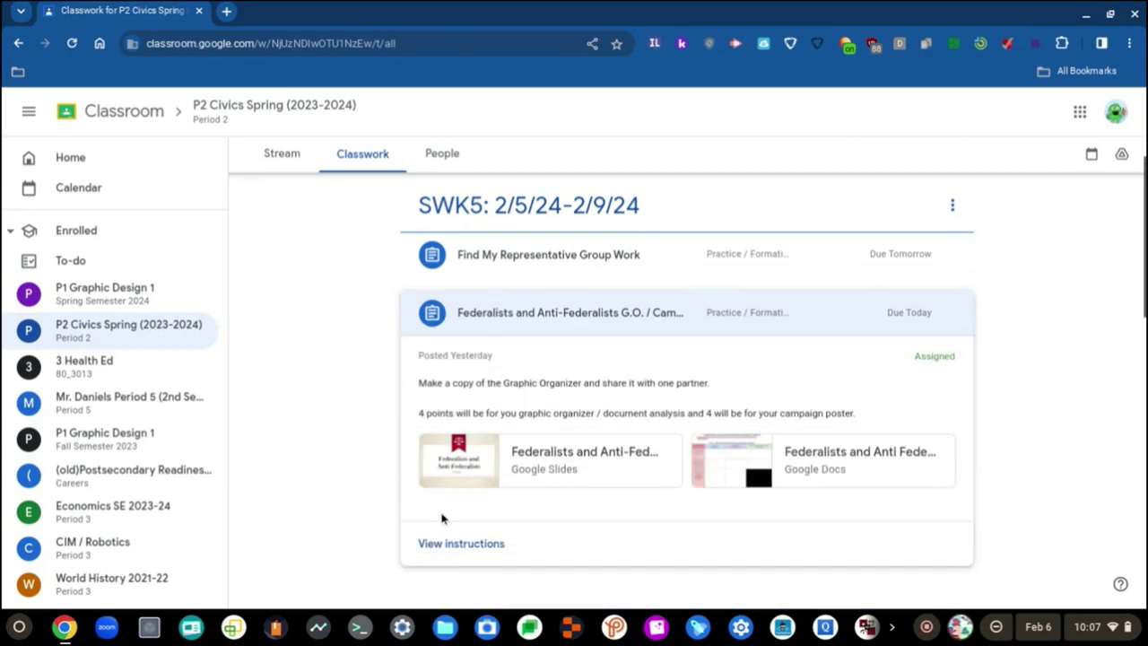
left_click(457, 544)
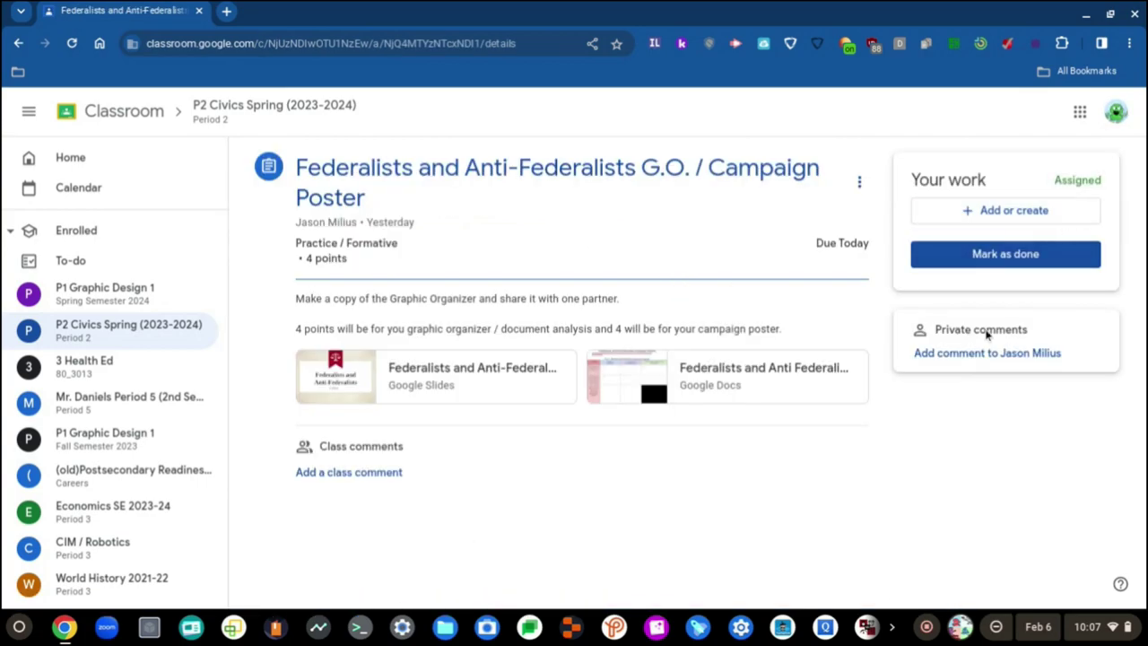
Step: Try sending the document link as a private comment, then reload the page after an error
left_click(974, 357)
key("ctrl+v")
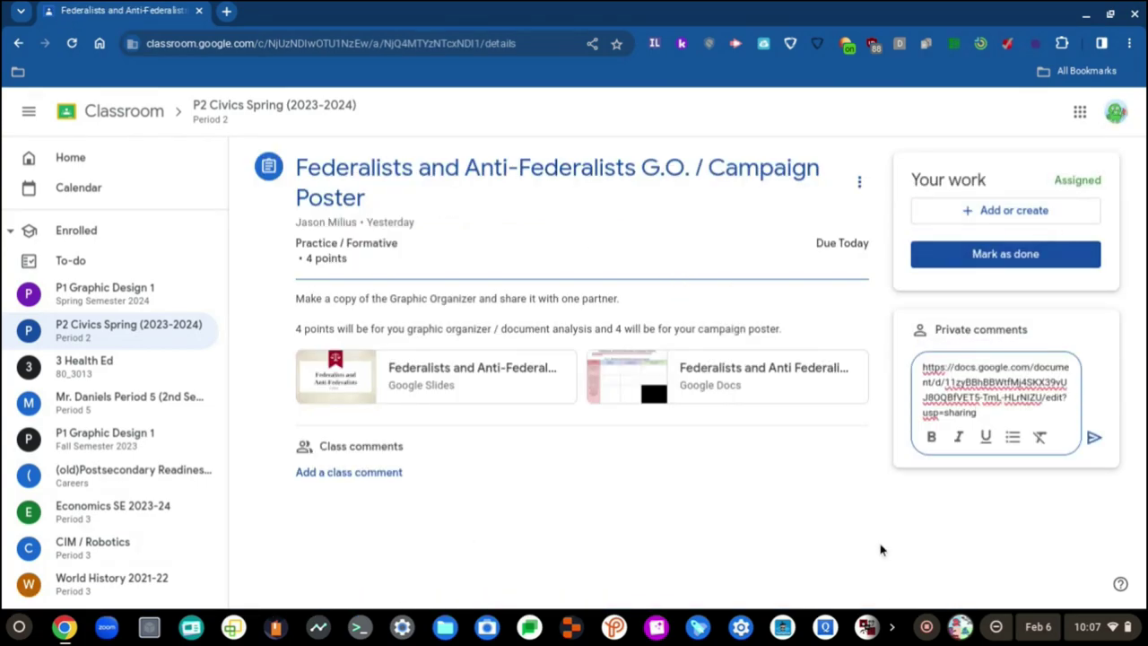
left_click(880, 550)
left_click(1093, 446)
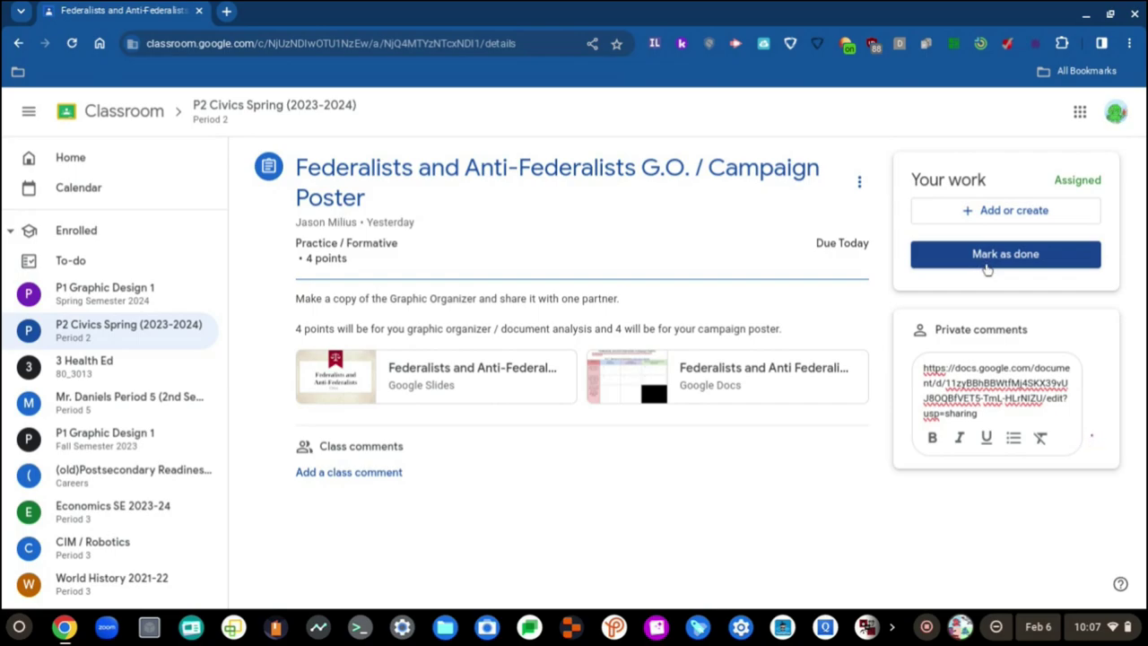
left_click(987, 381)
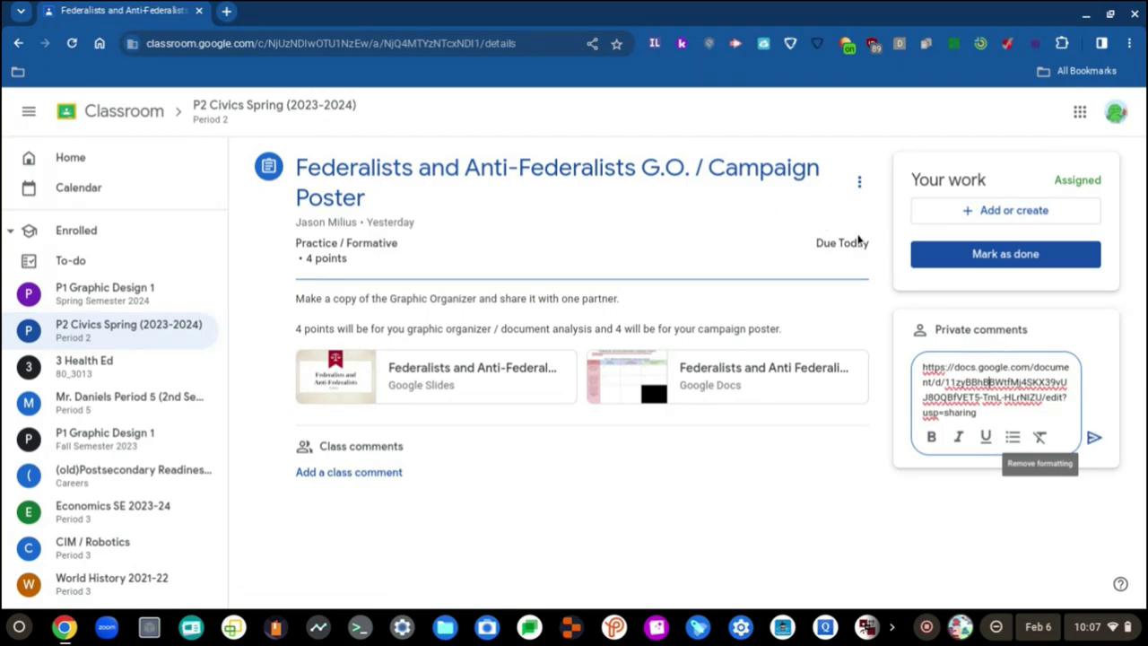
left_click(248, 572)
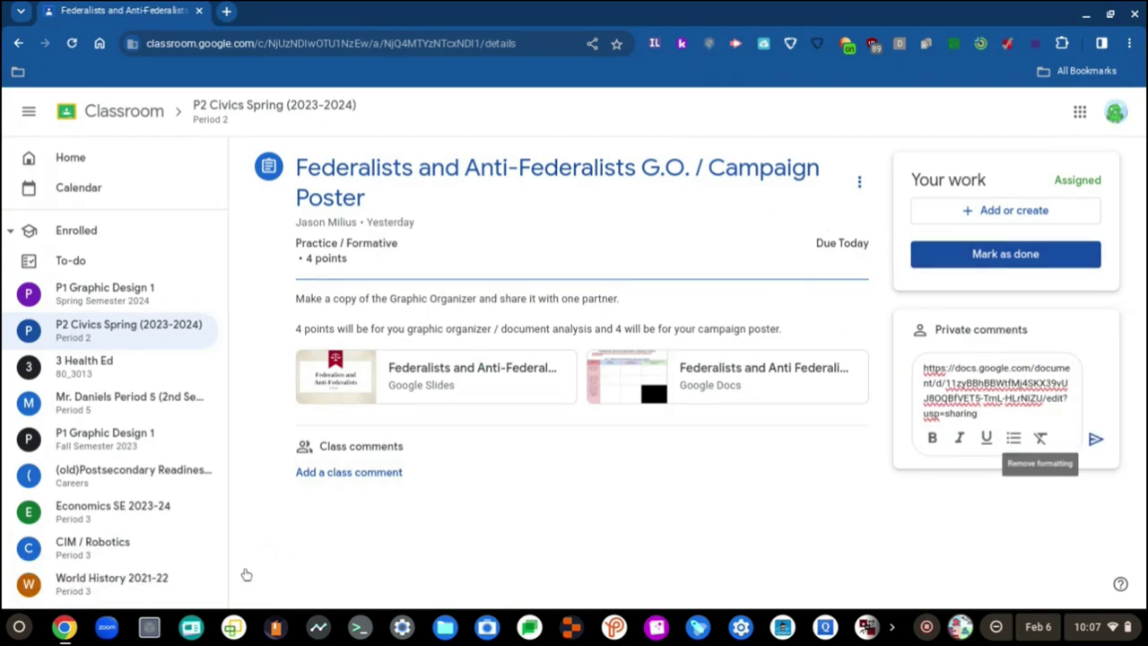
left_click(71, 43)
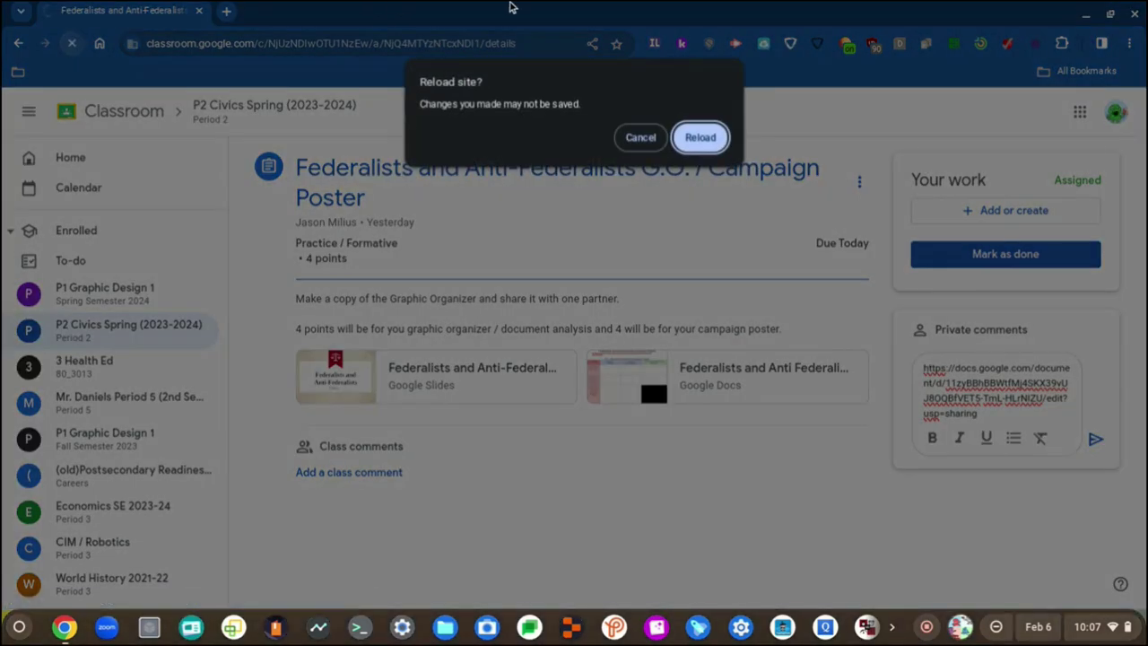
left_click(698, 140)
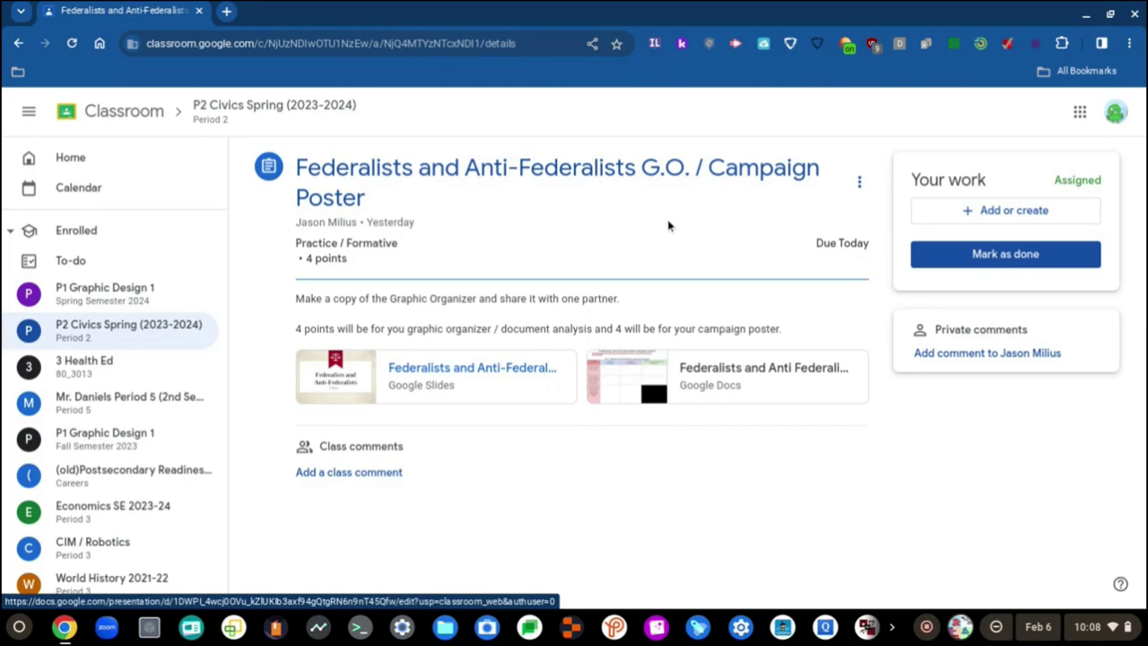
Step: Post the document link as a private comment and mark the assignment as done
left_click(1037, 353)
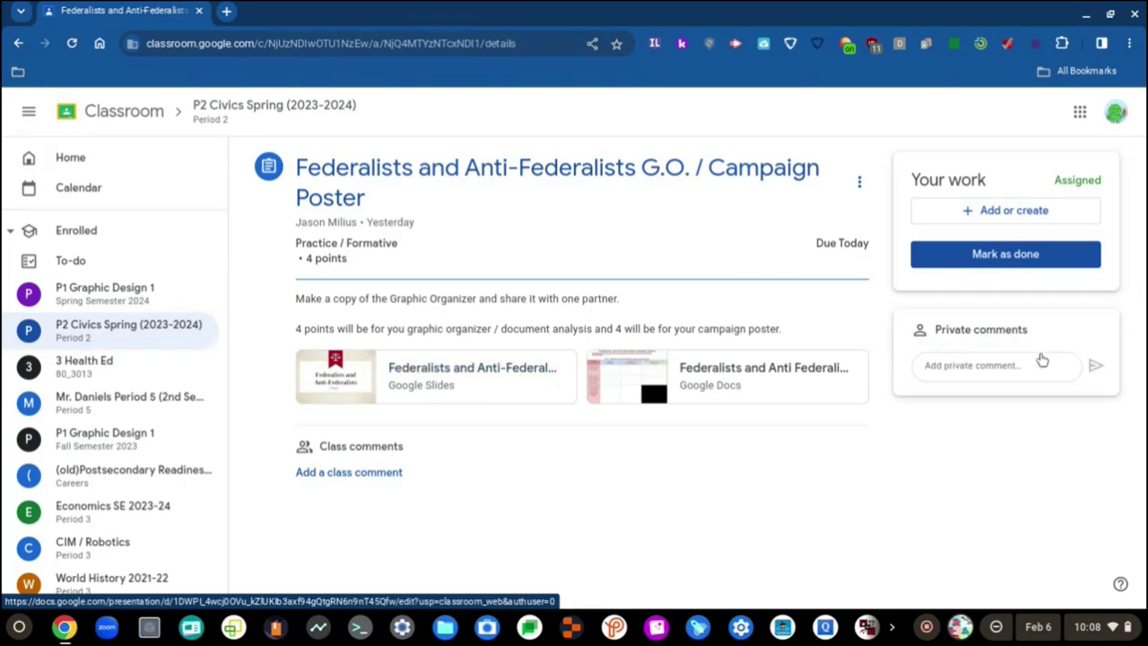
key("ctrl+v")
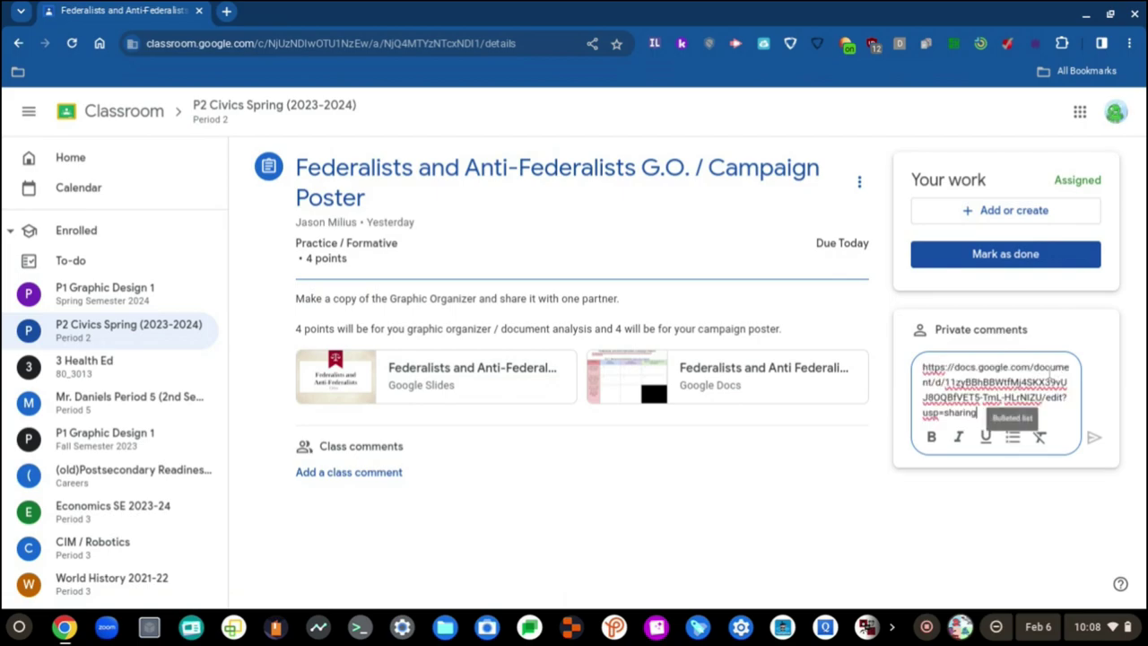
left_click(1095, 438)
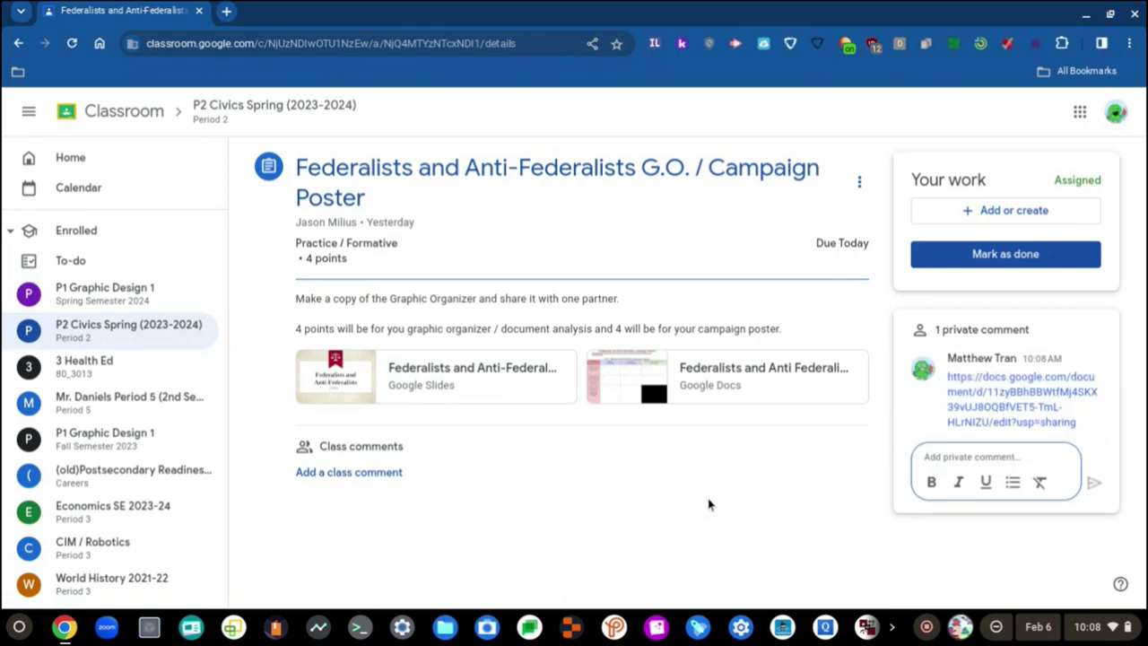
left_click(986, 255)
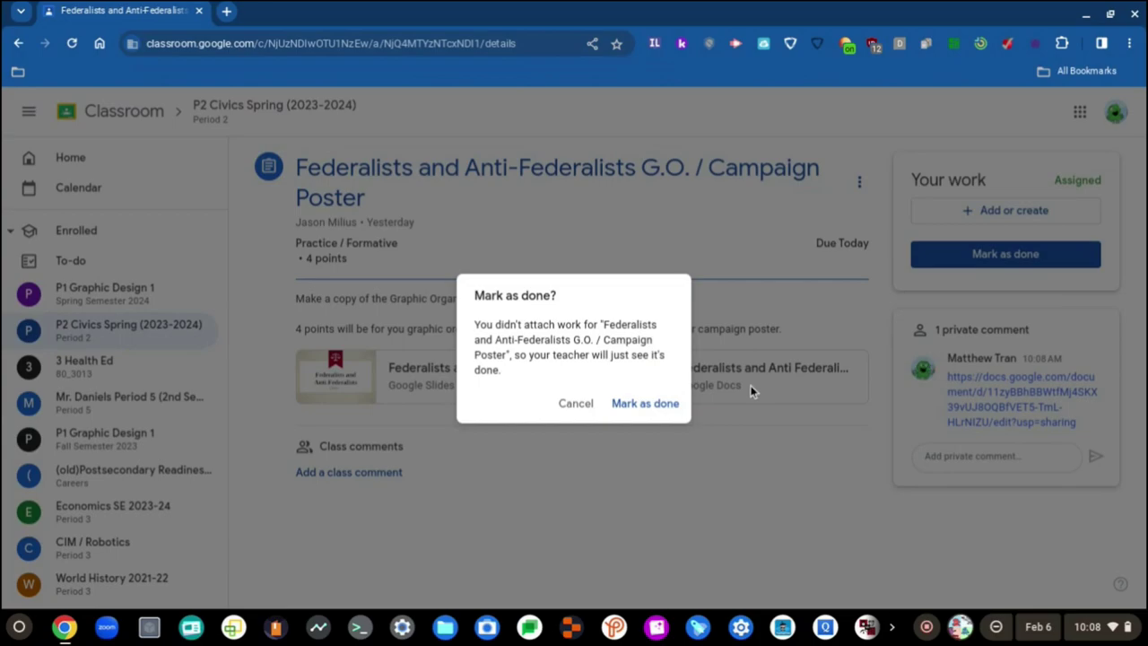
left_click(645, 403)
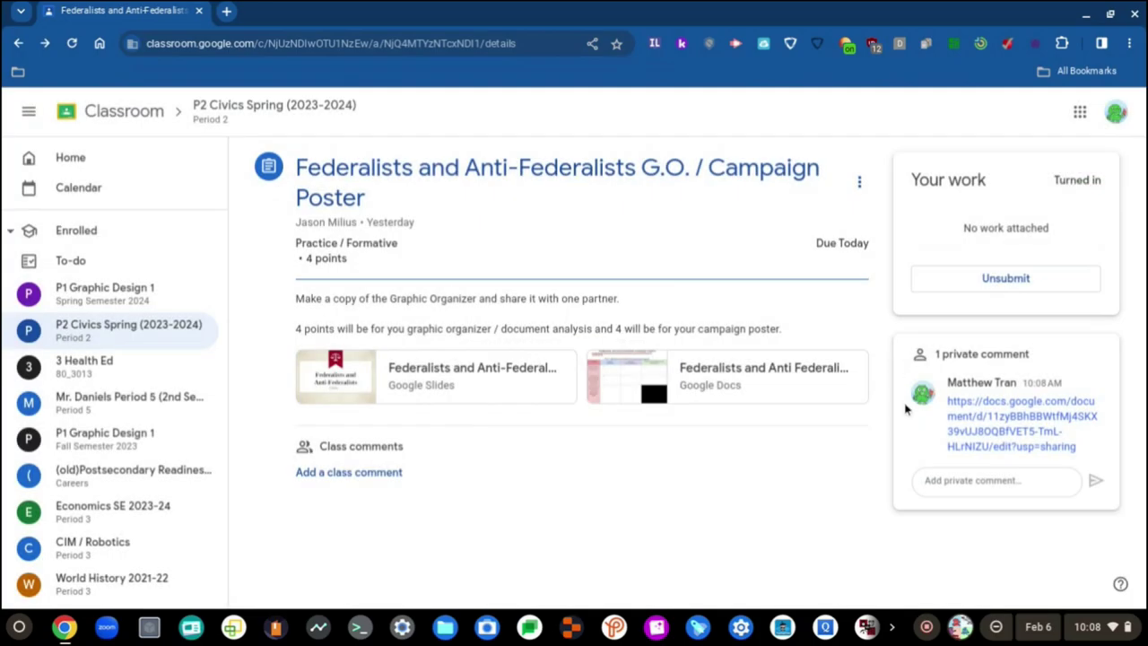
left_click(979, 430)
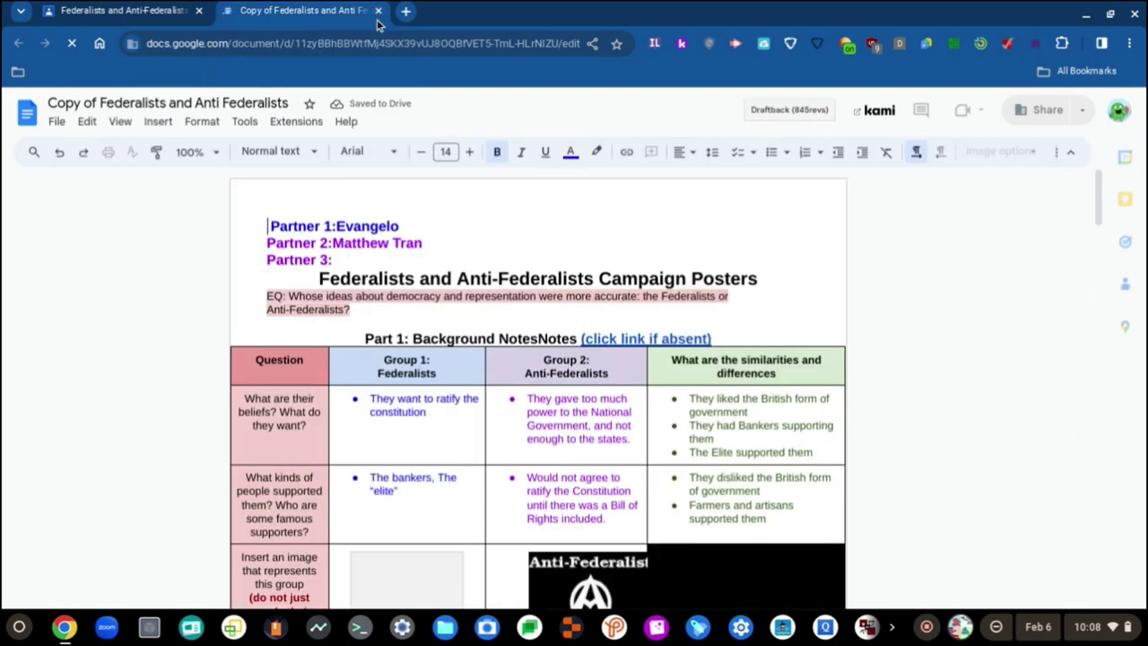
scroll(515, 184, "down", 20)
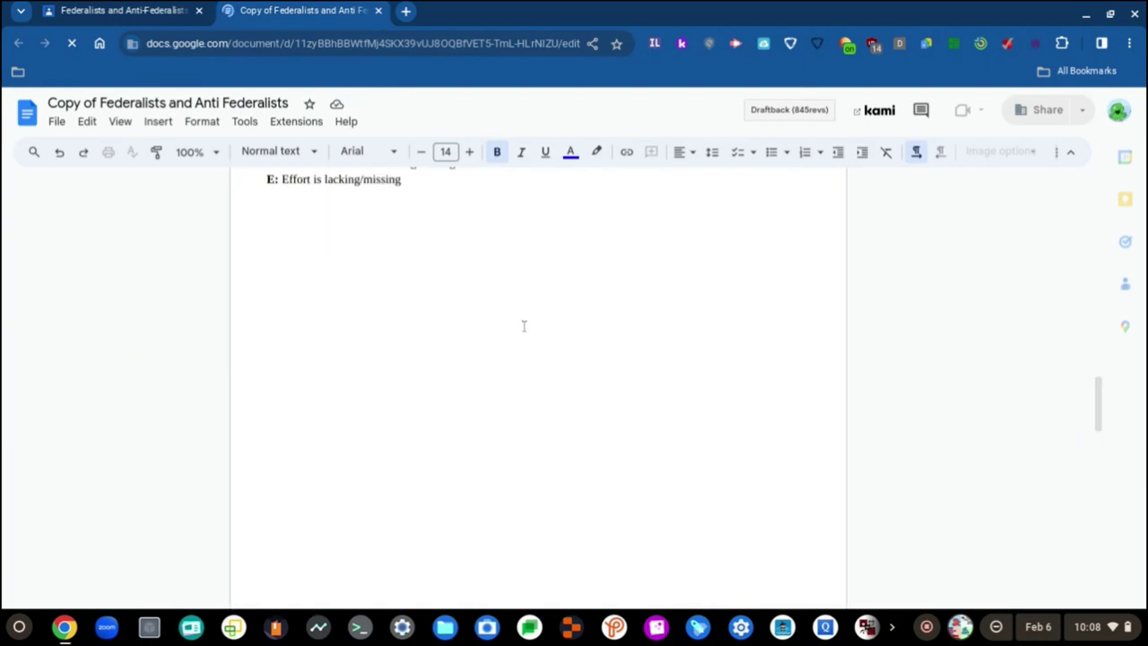
scroll(523, 326, "up", 3)
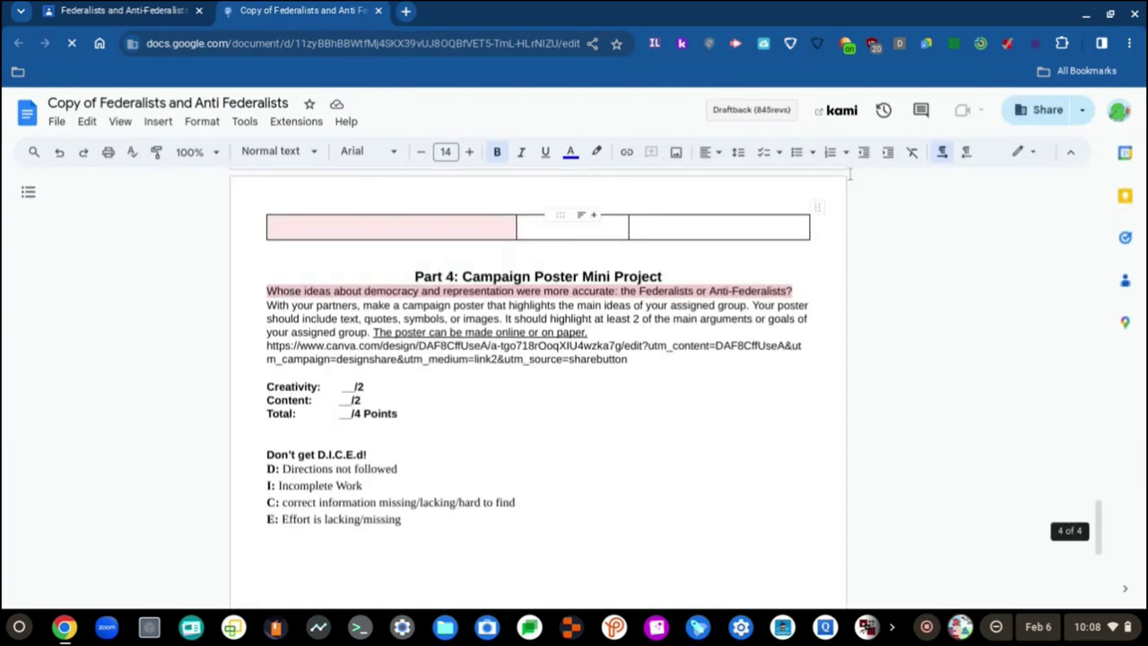
left_click(380, 11)
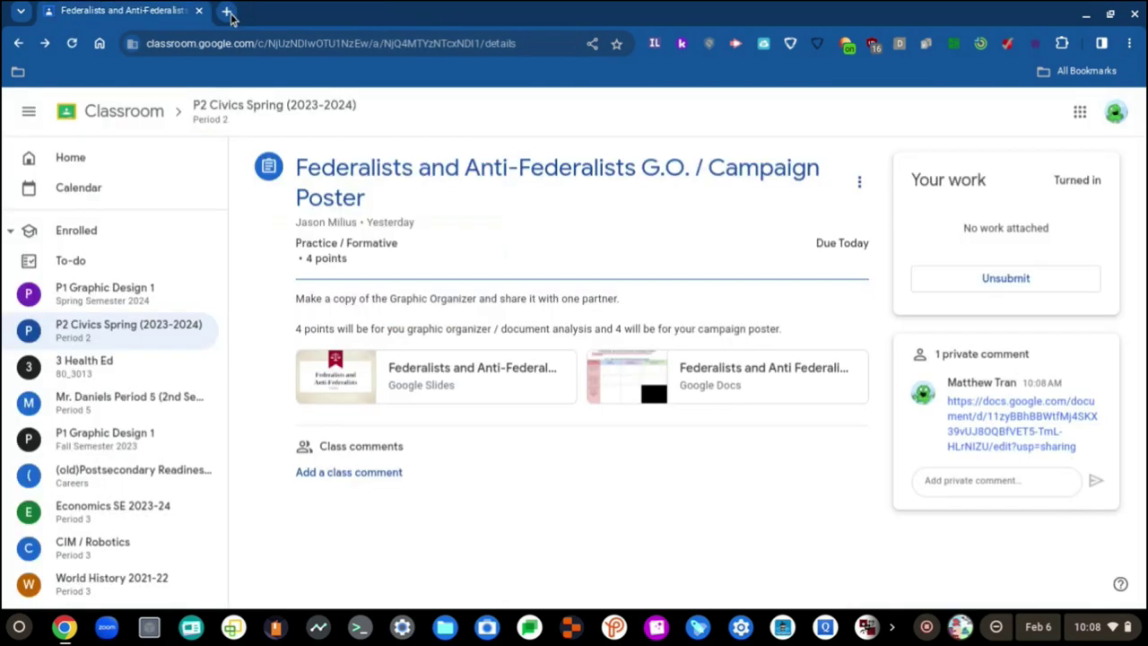
left_click(1080, 111)
Step: From the share email in Gmail's Updates inbox, open 'Copy of Find Your Representatives' and close Gmail
left_click(1001, 274)
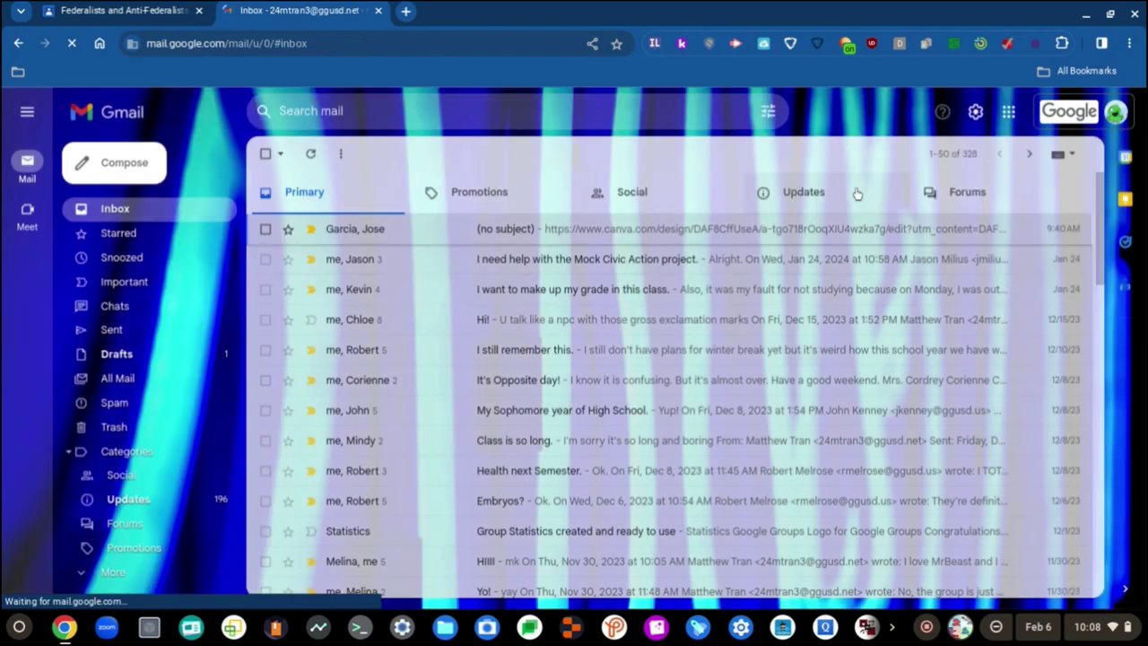
left_click(855, 194)
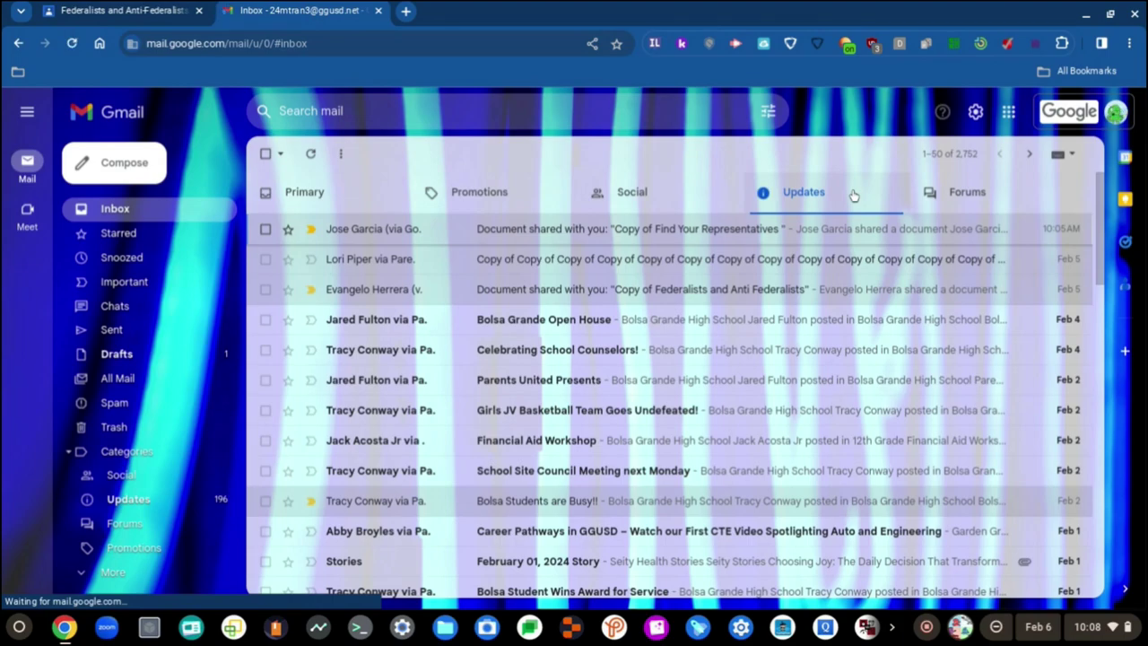
left_click(640, 233)
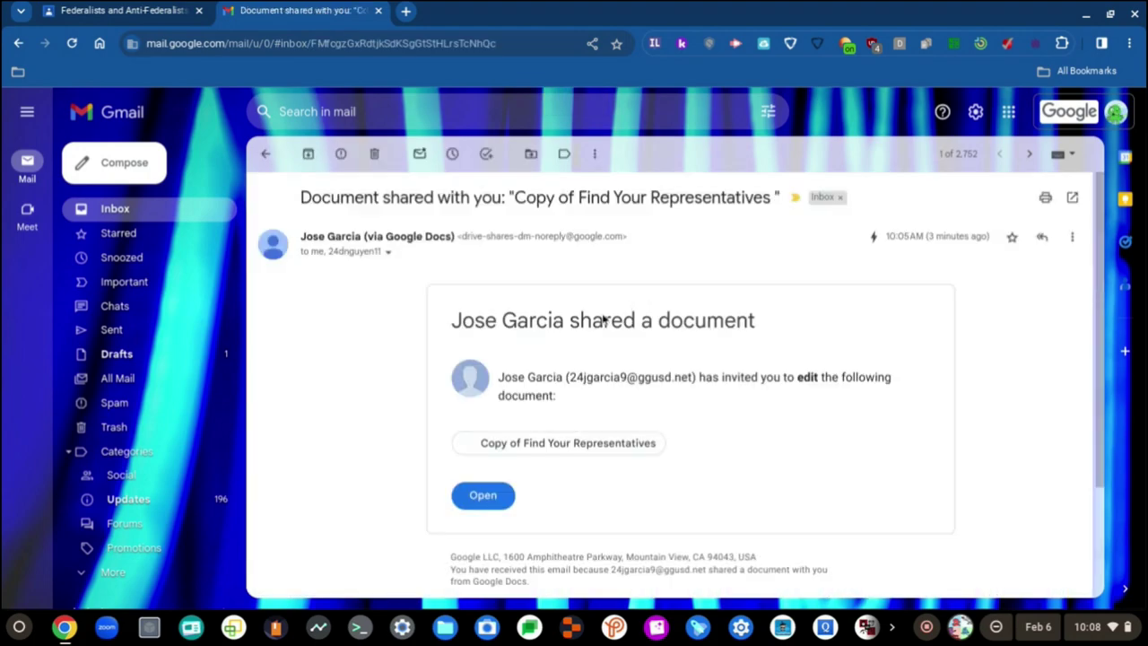
left_click(475, 494)
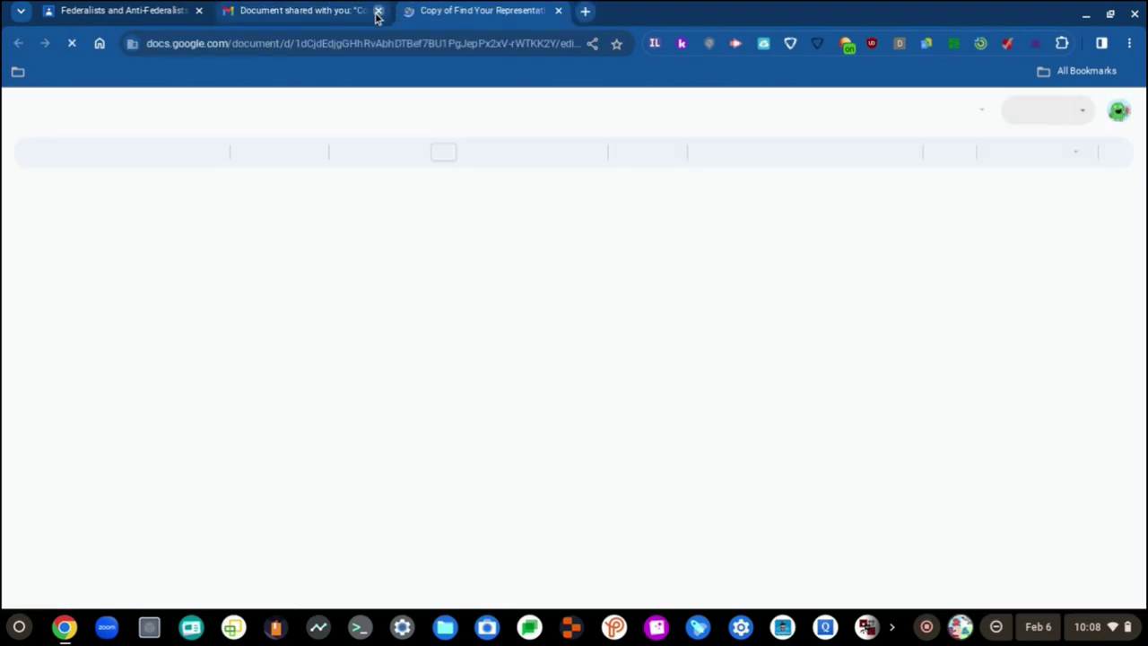
left_click(377, 11)
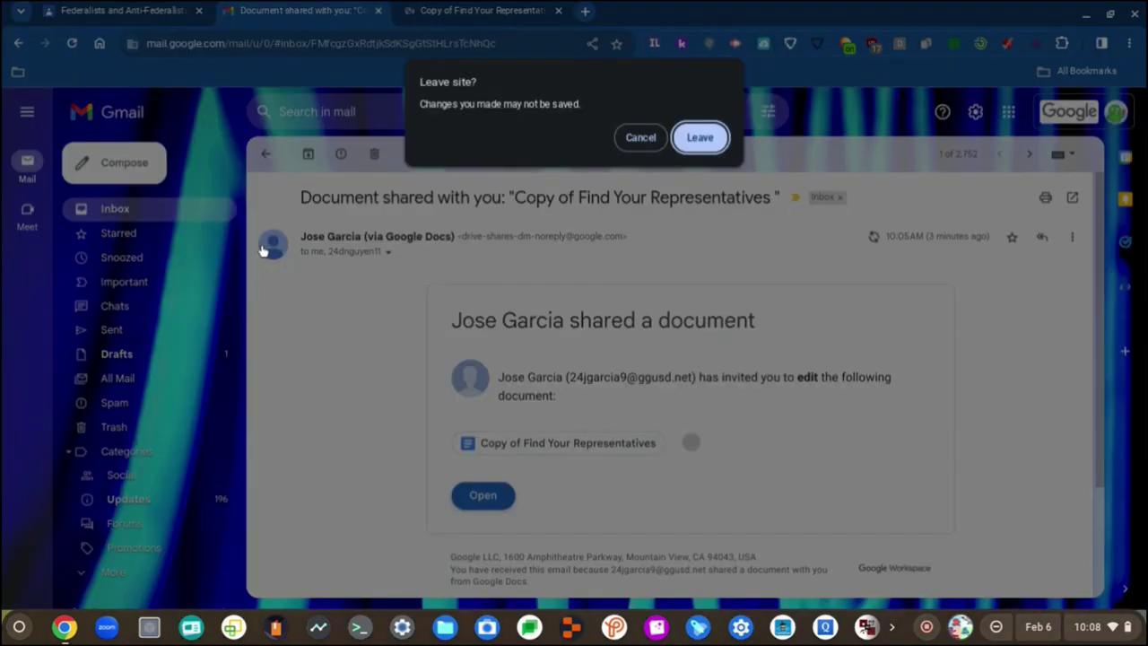
key("Return")
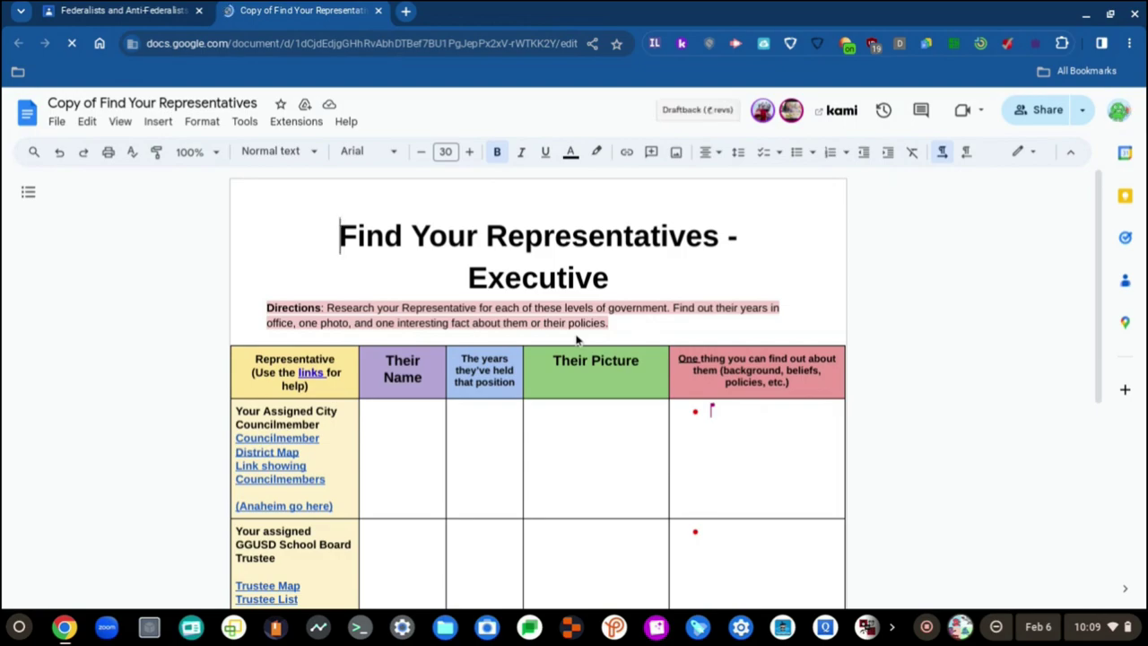
scroll(566, 351, "down", 3)
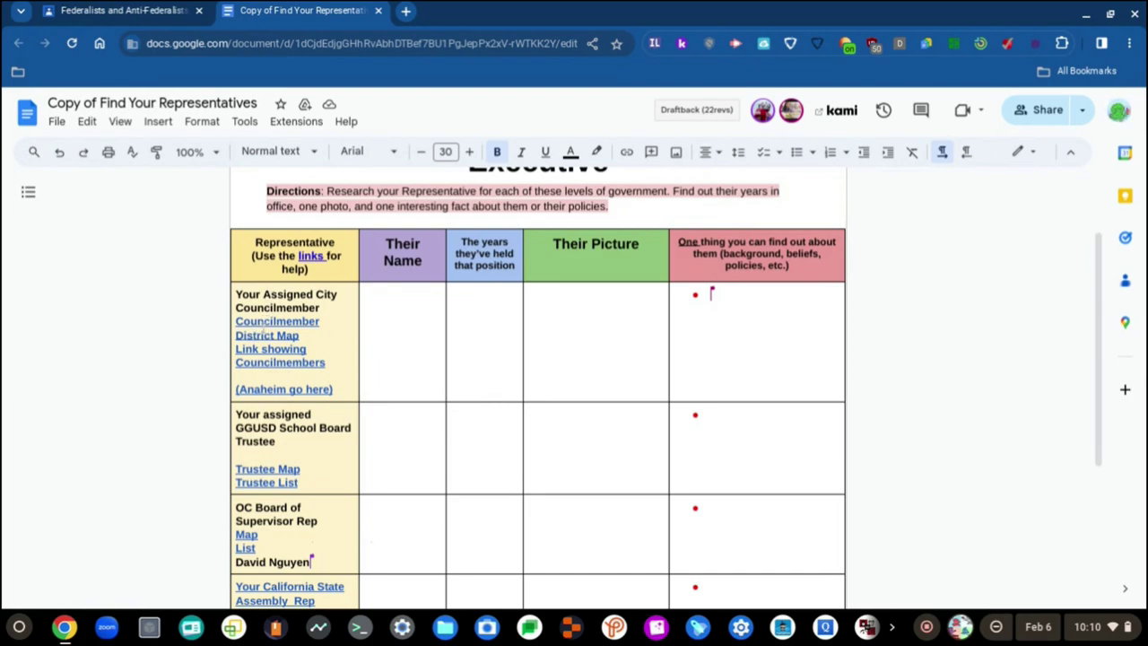
Step: Preview the table's District Map and Trustee List links, then dismiss the preview
left_click(266, 333)
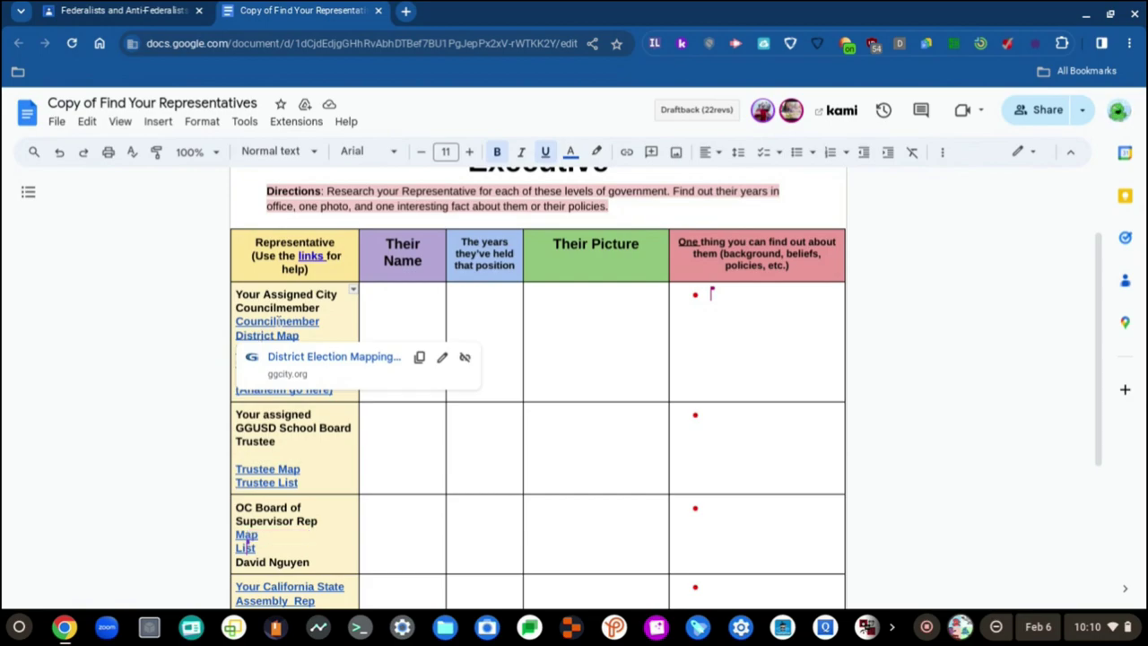
scroll(538, 386, "down", 3)
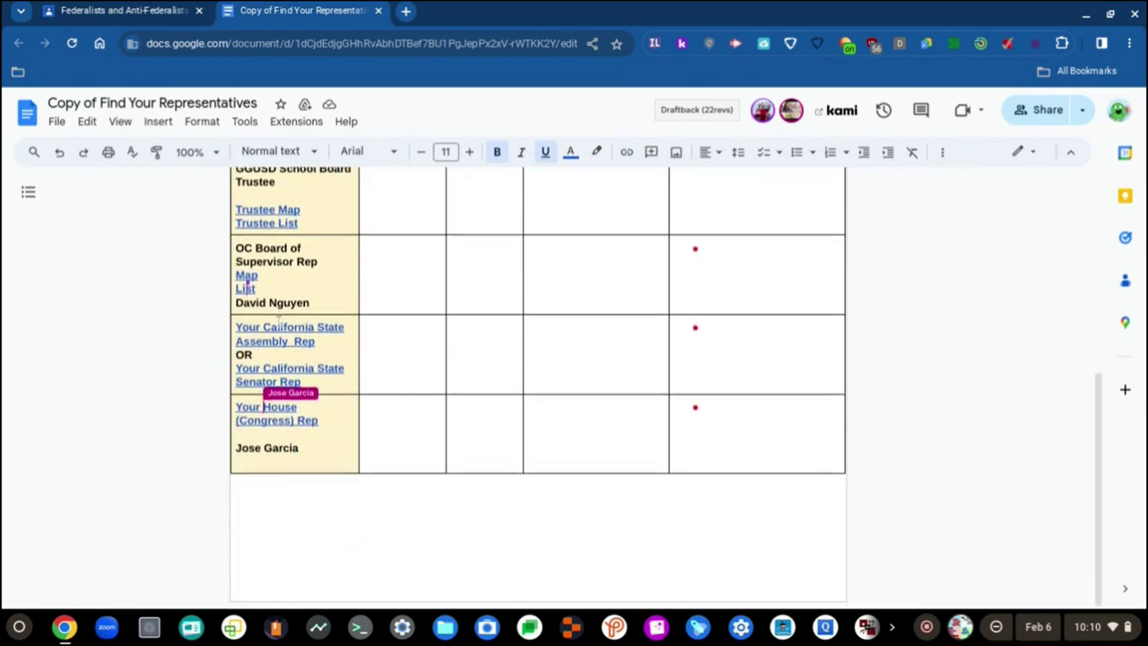
scroll(538, 385, "up", 4)
left_click(222, 533)
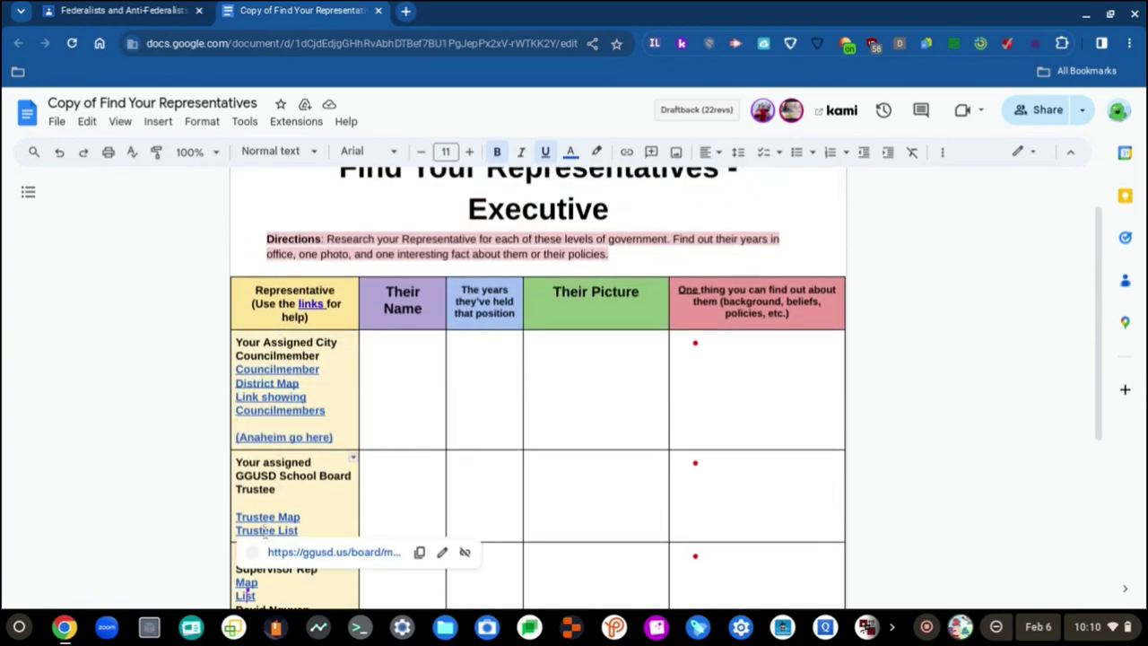
scroll(332, 538, "down", 3)
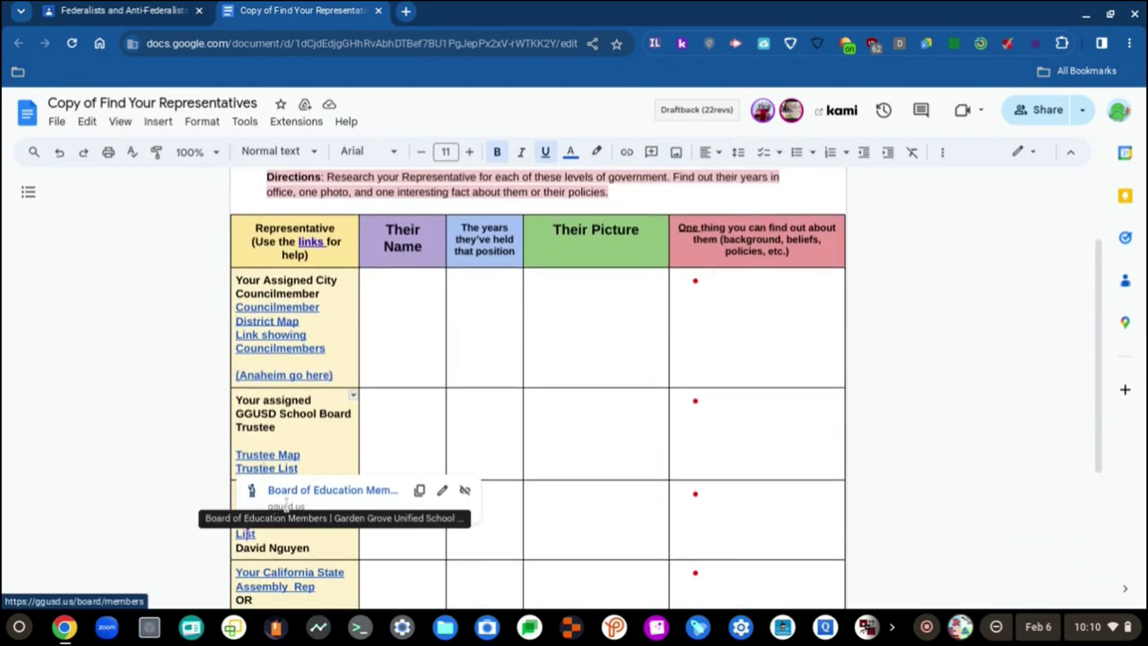
scroll(285, 504, "down", 1)
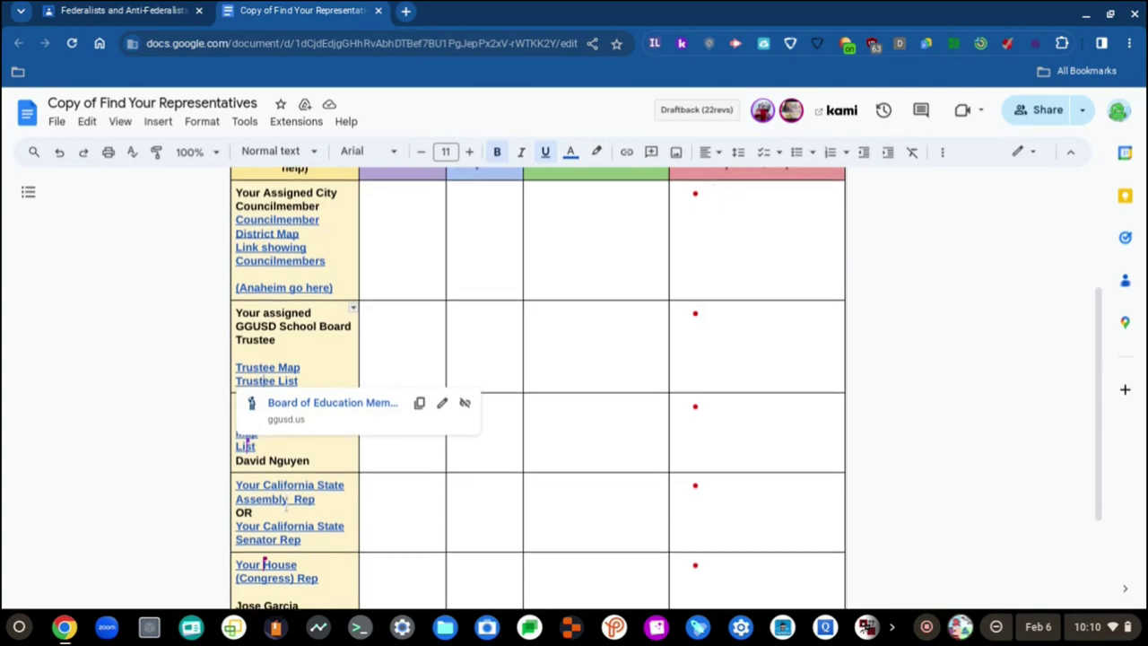
scroll(286, 505, "down", 1)
scroll(269, 538, "up", 3)
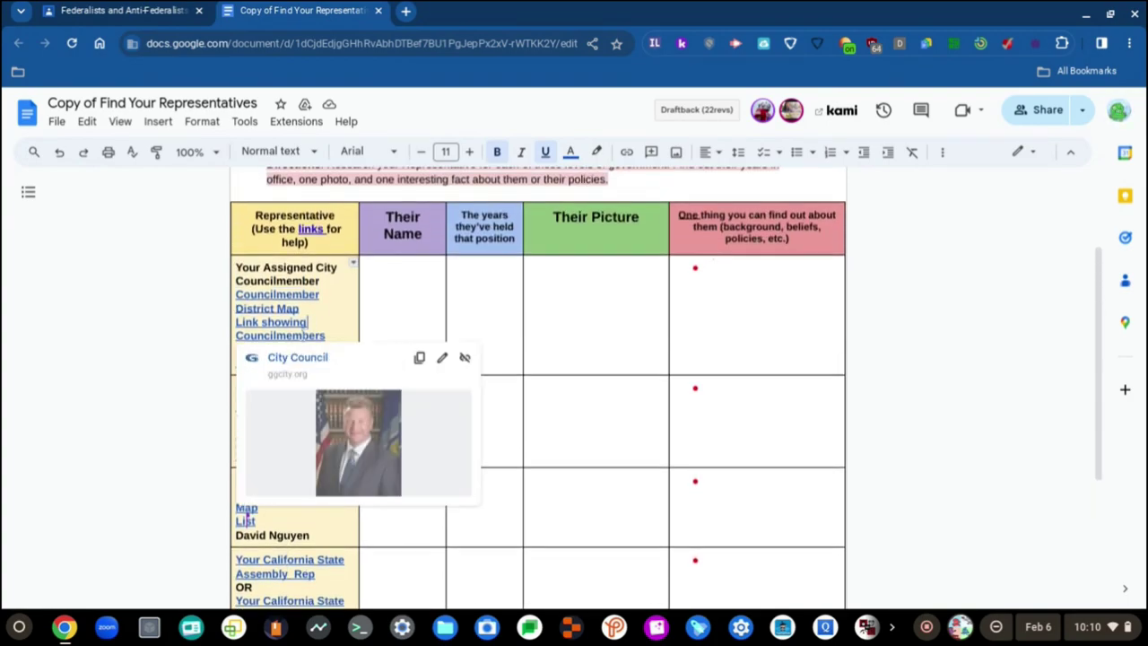
left_click(316, 536)
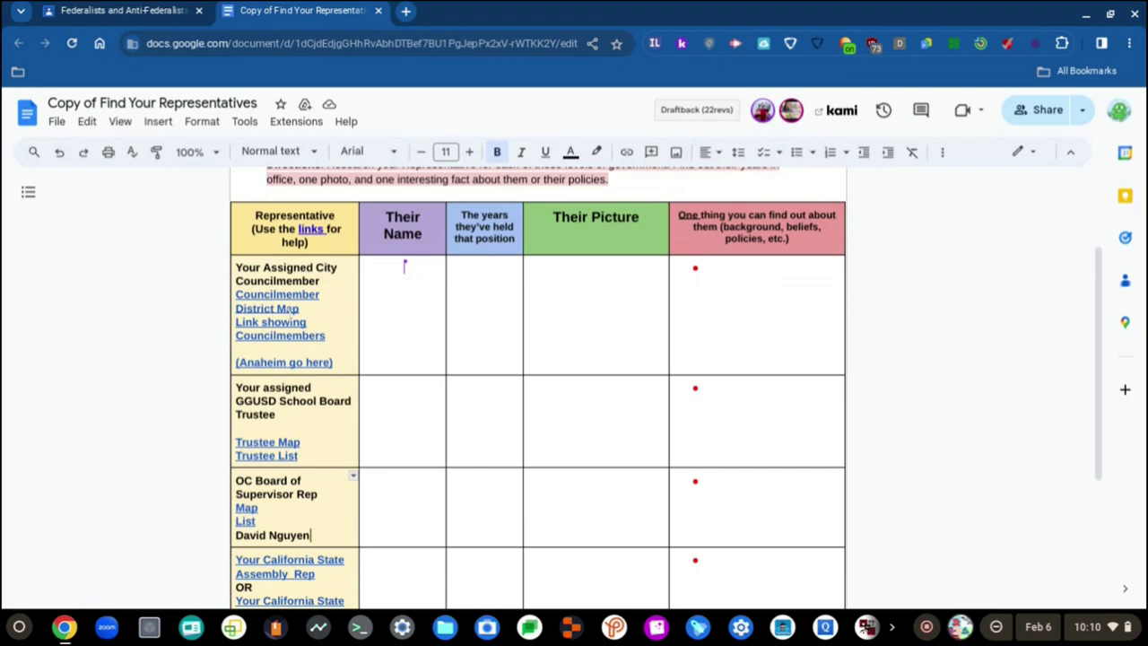
Step: Open the Councilmembers link's City Council page in a new tab
scroll(289, 309, "down", 3)
scroll(289, 310, "up", 2)
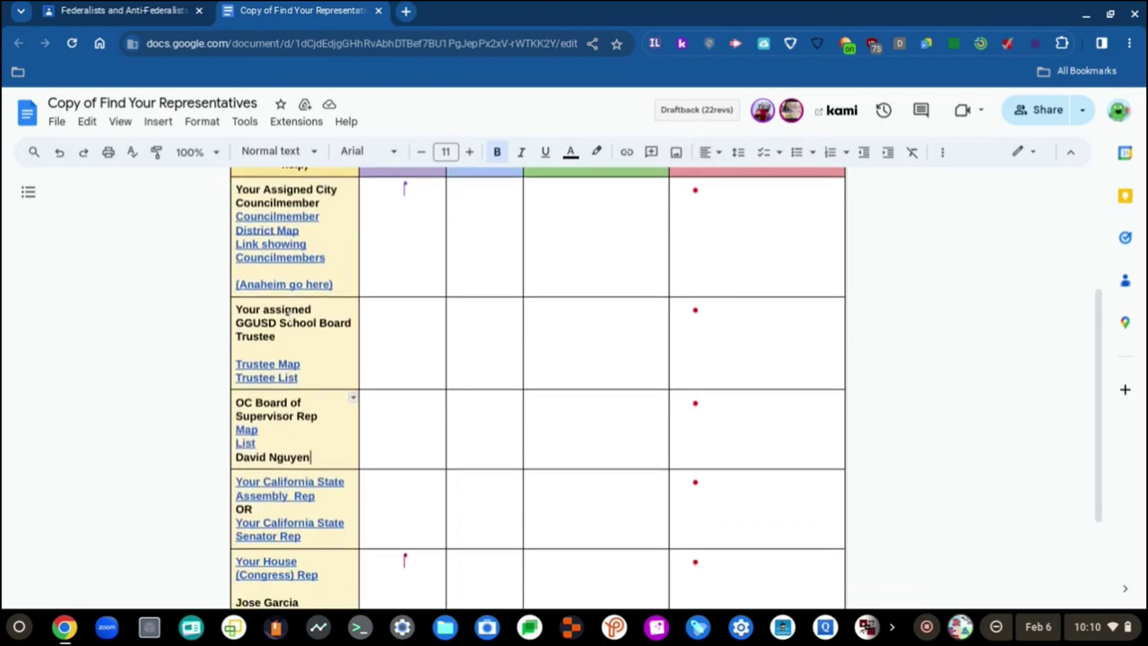
scroll(289, 315, "up", 1)
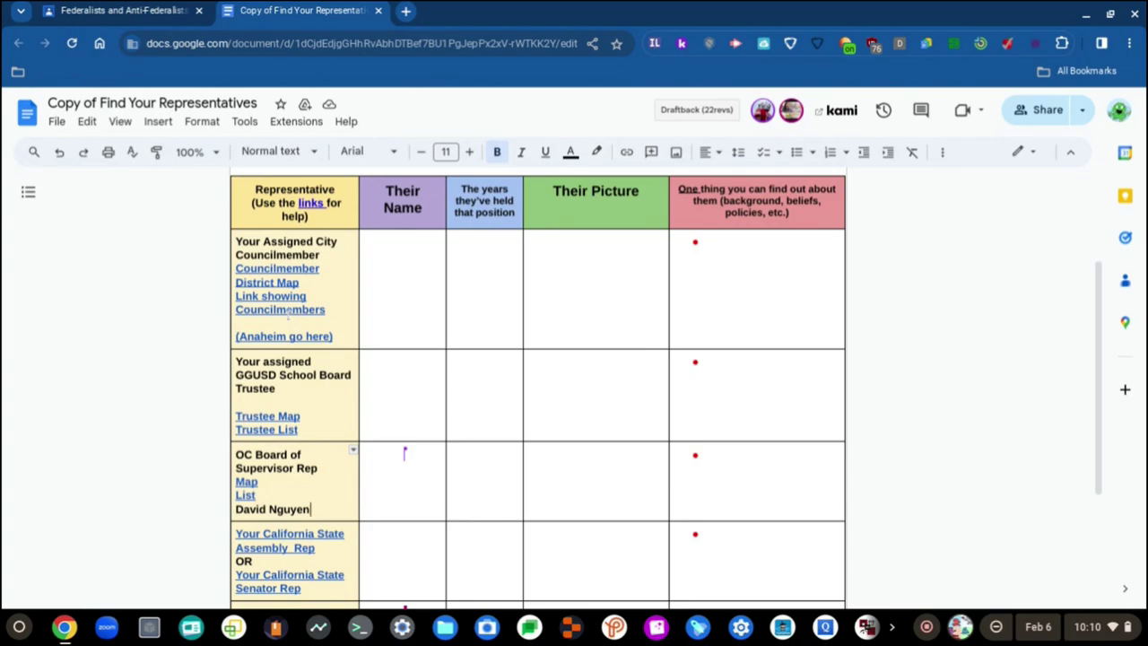
mouse_move(285, 309)
left_click(293, 333)
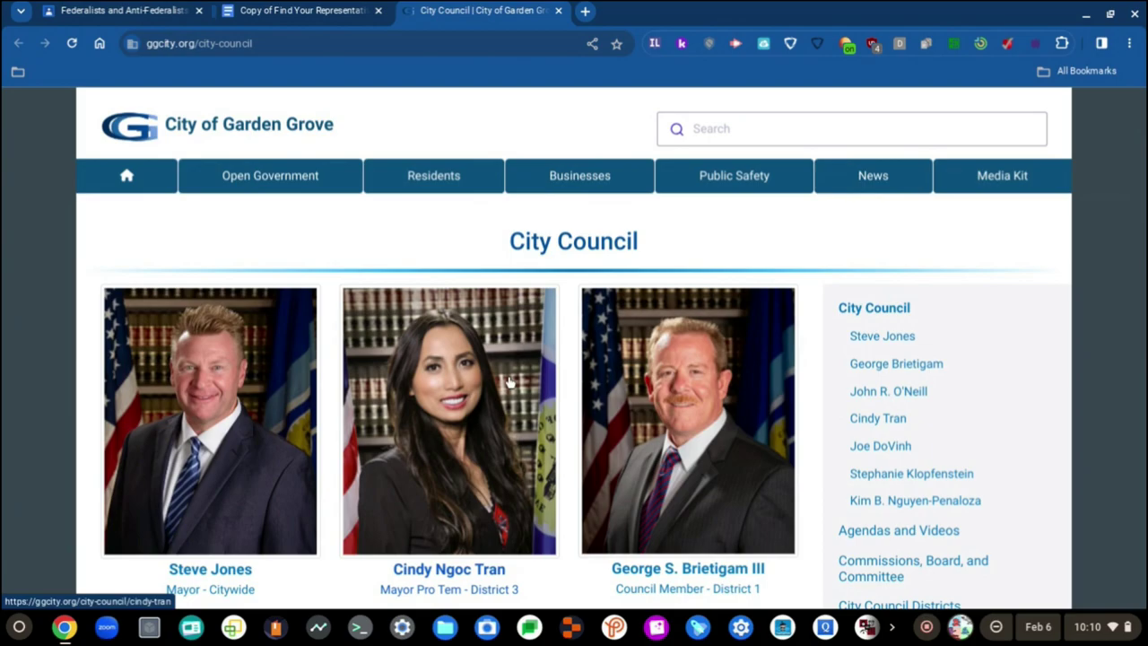
scroll(492, 387, "down", 3)
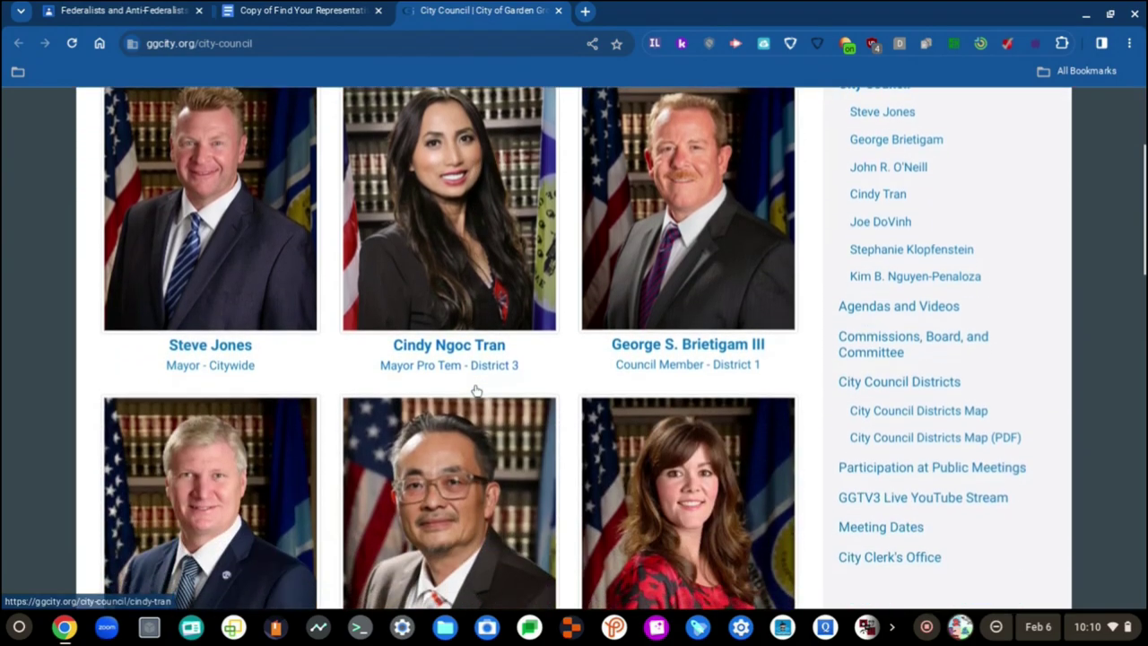
scroll(476, 390, "down", 3)
scroll(462, 367, "up", 6)
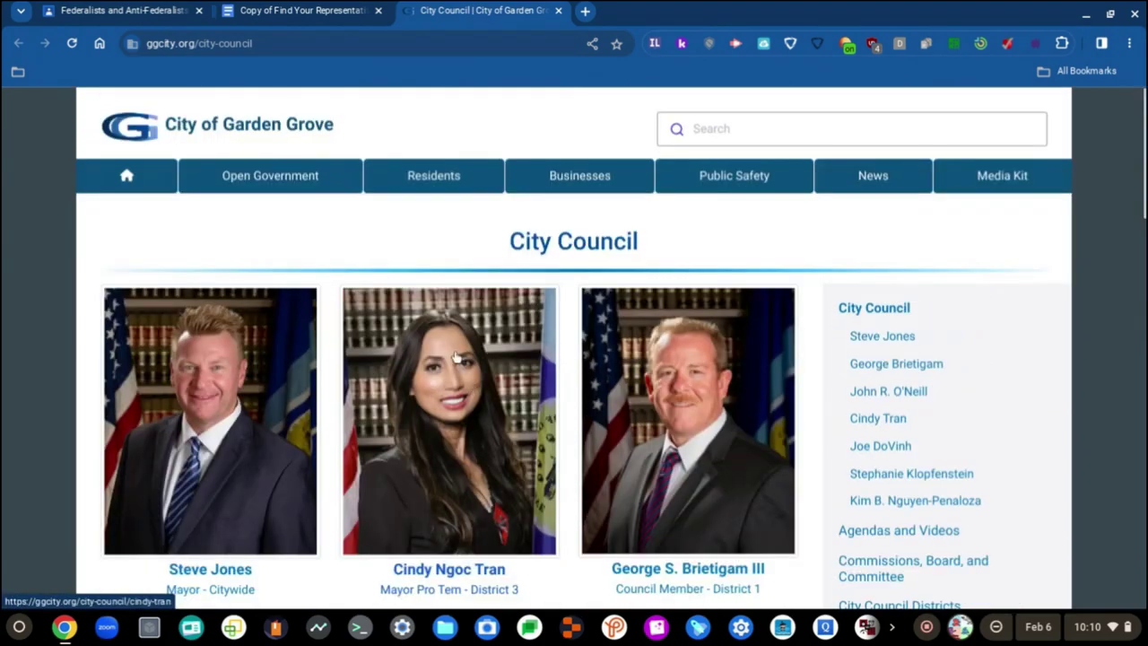
scroll(454, 356, "down", 2)
scroll(455, 357, "up", 2)
scroll(381, 318, "down", 10)
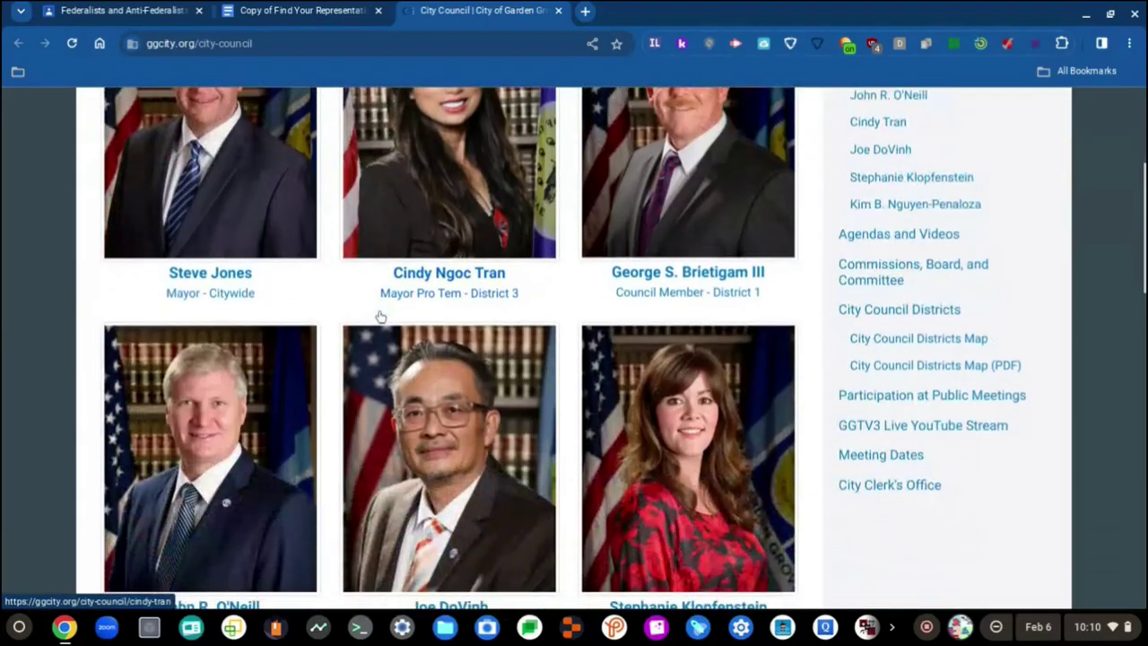
scroll(378, 317, "up", 1)
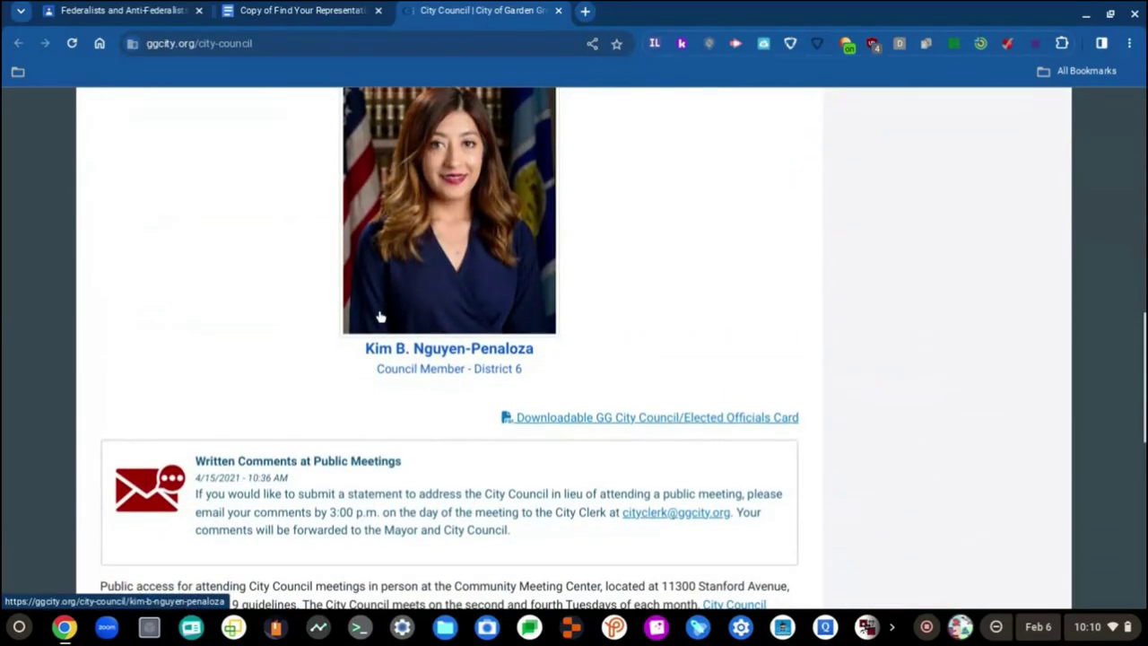
scroll(381, 316, "down", 4)
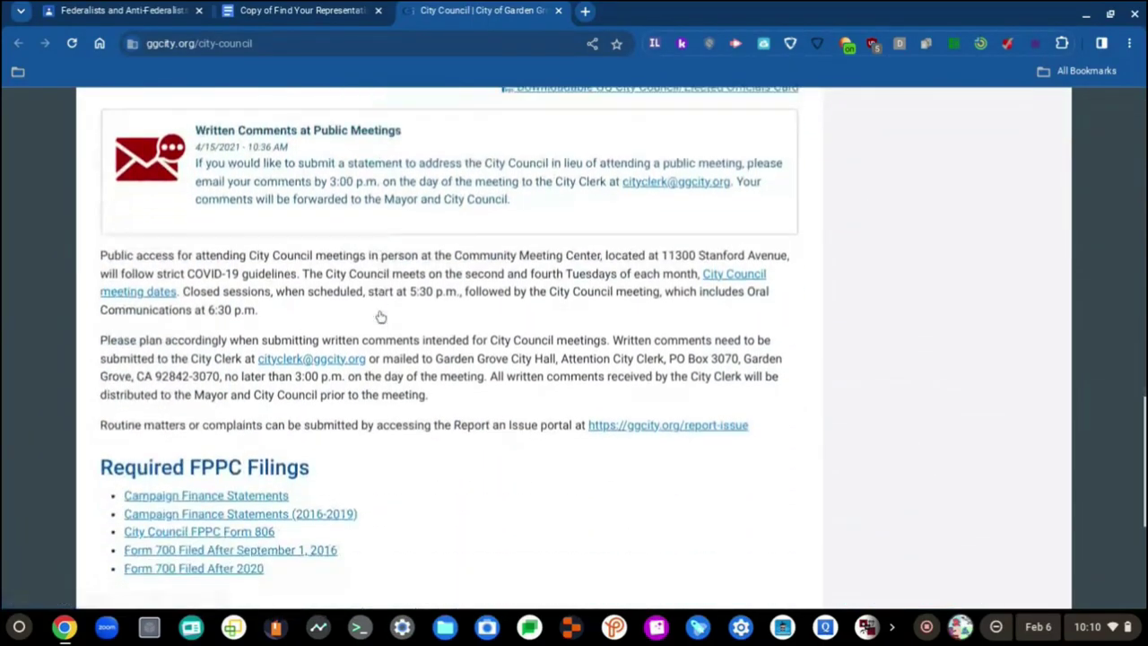
scroll(380, 316, "down", 2)
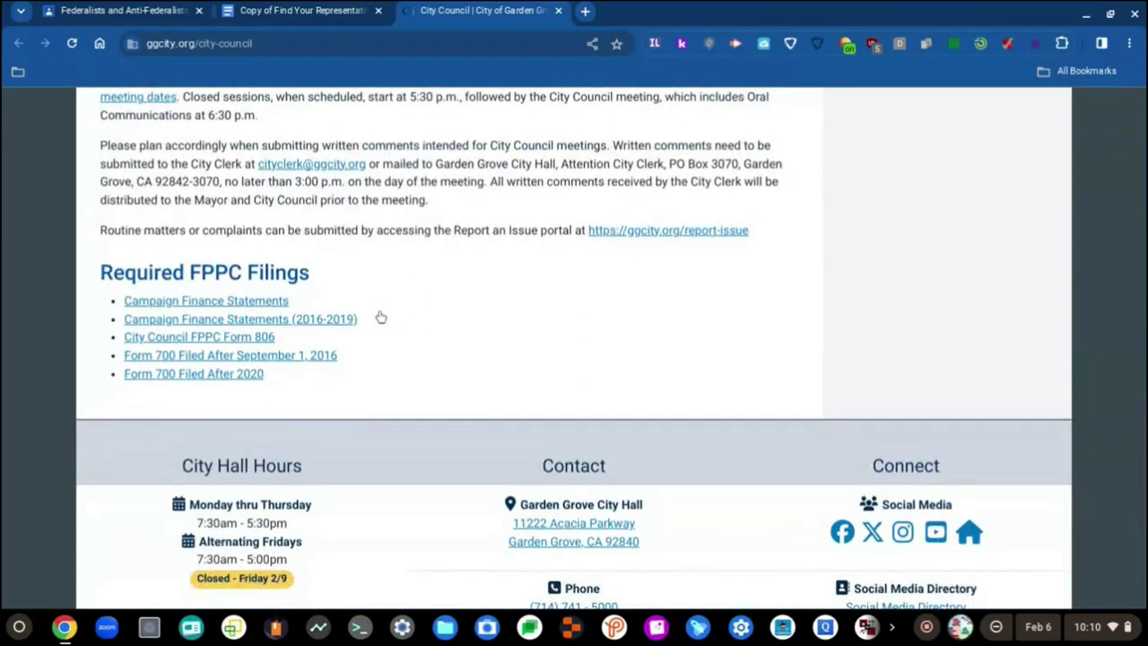
scroll(380, 317, "up", 1)
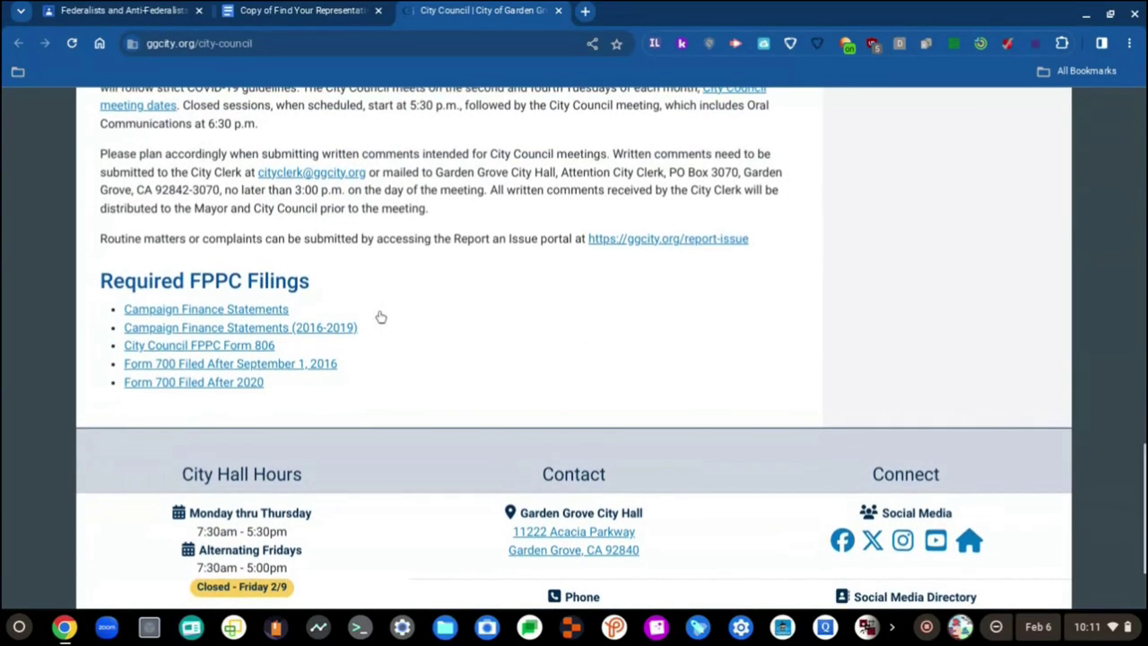
scroll(380, 317, "up", 15)
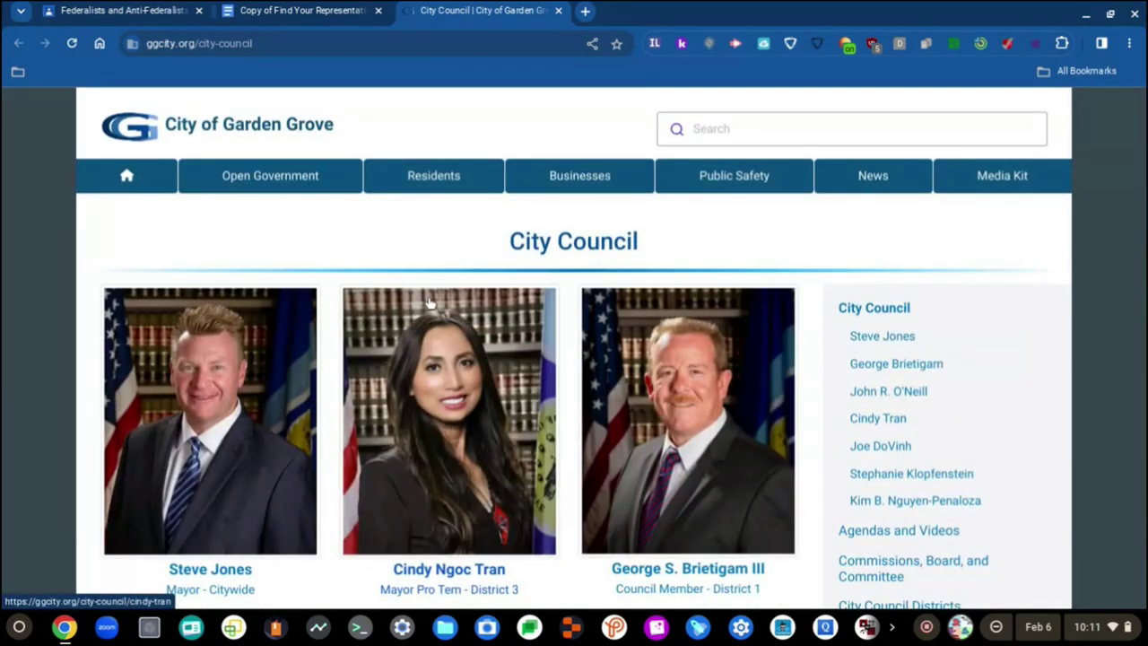
scroll(429, 303, "down", 3)
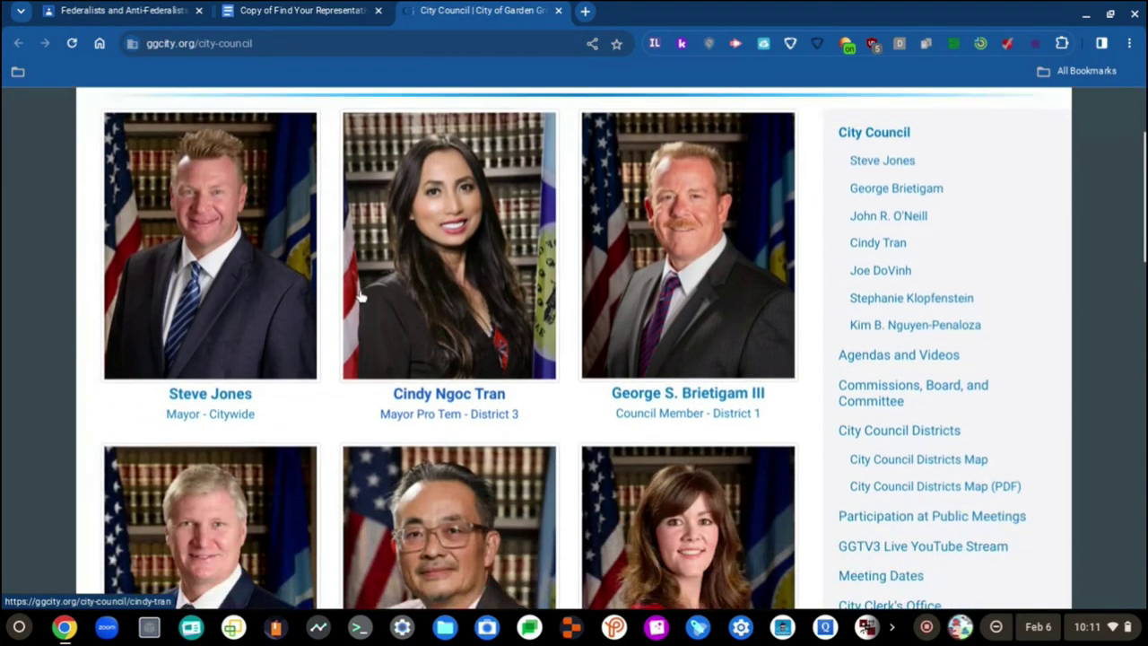
scroll(360, 296, "down", 1)
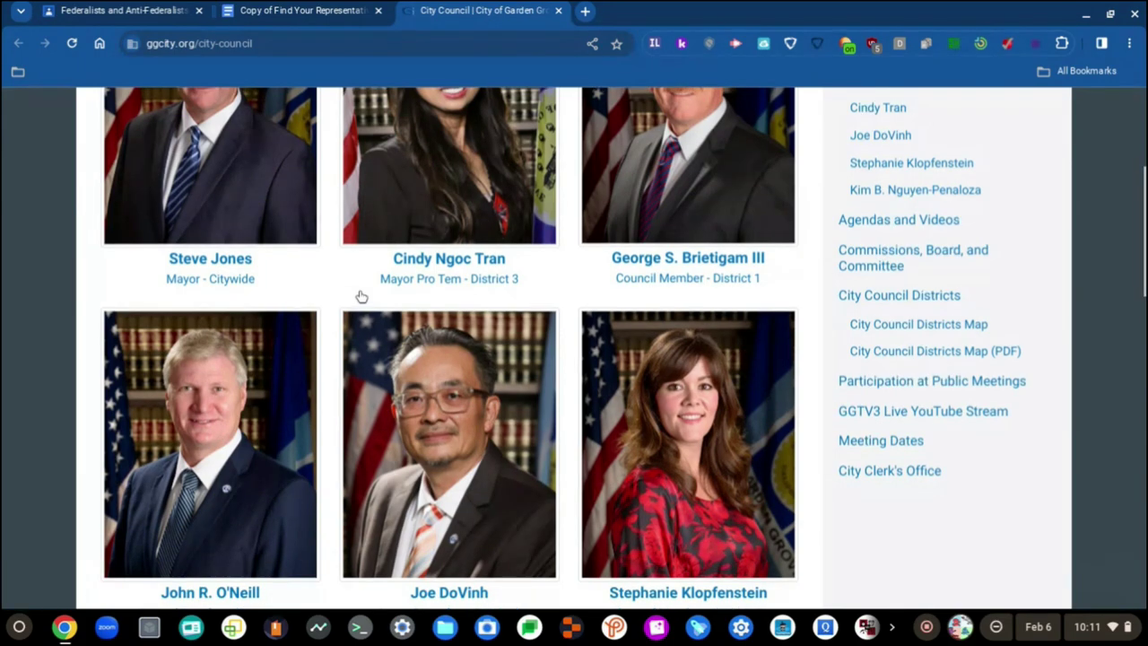
scroll(361, 296, "up", 1)
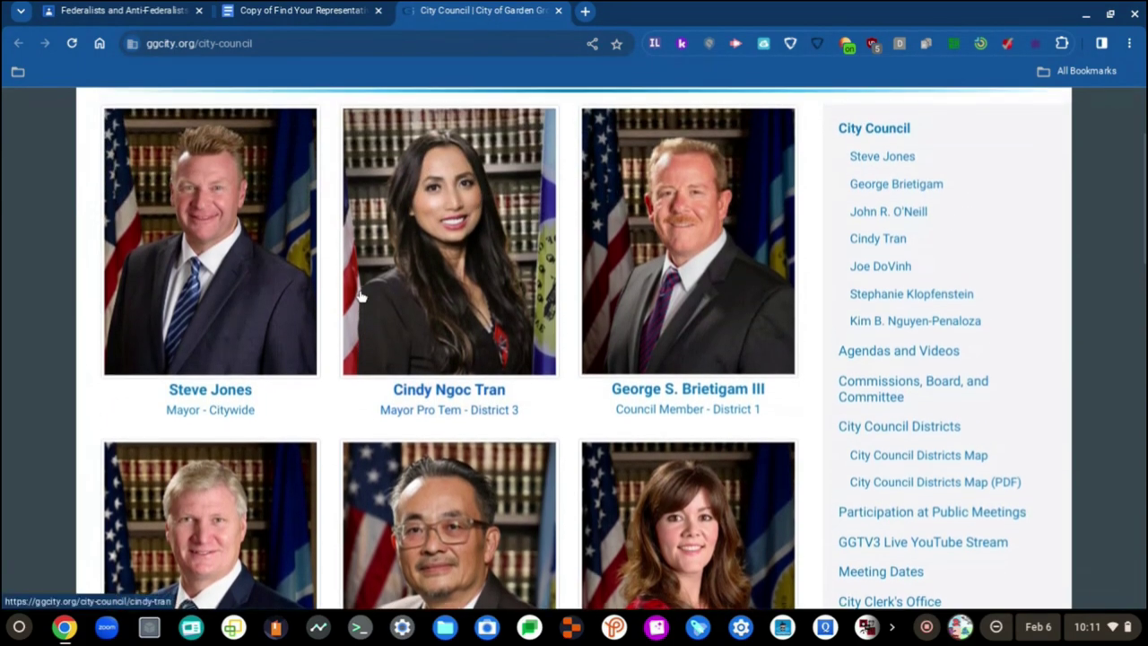
scroll(381, 291, "down", 1)
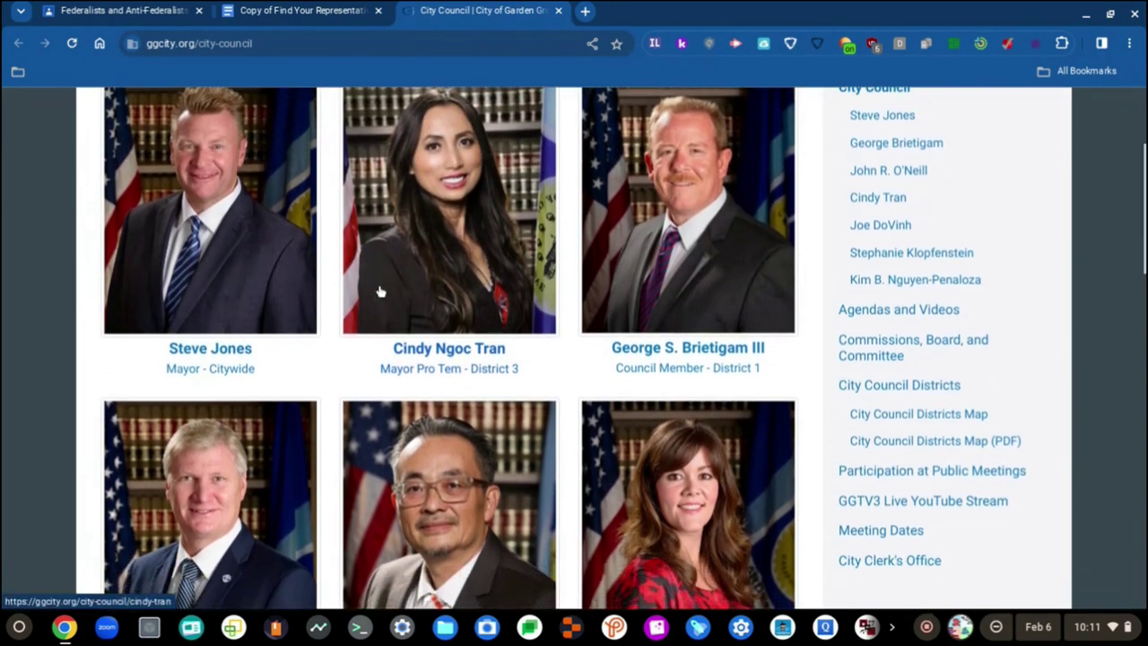
scroll(380, 292, "down", 1)
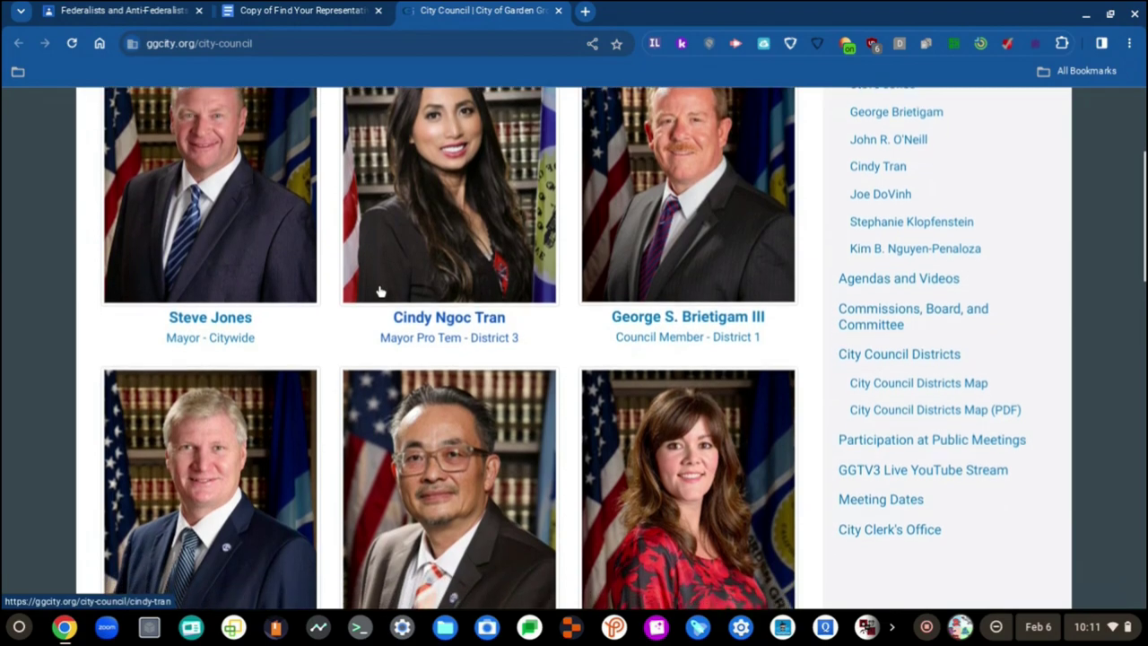
scroll(380, 291, "up", 1)
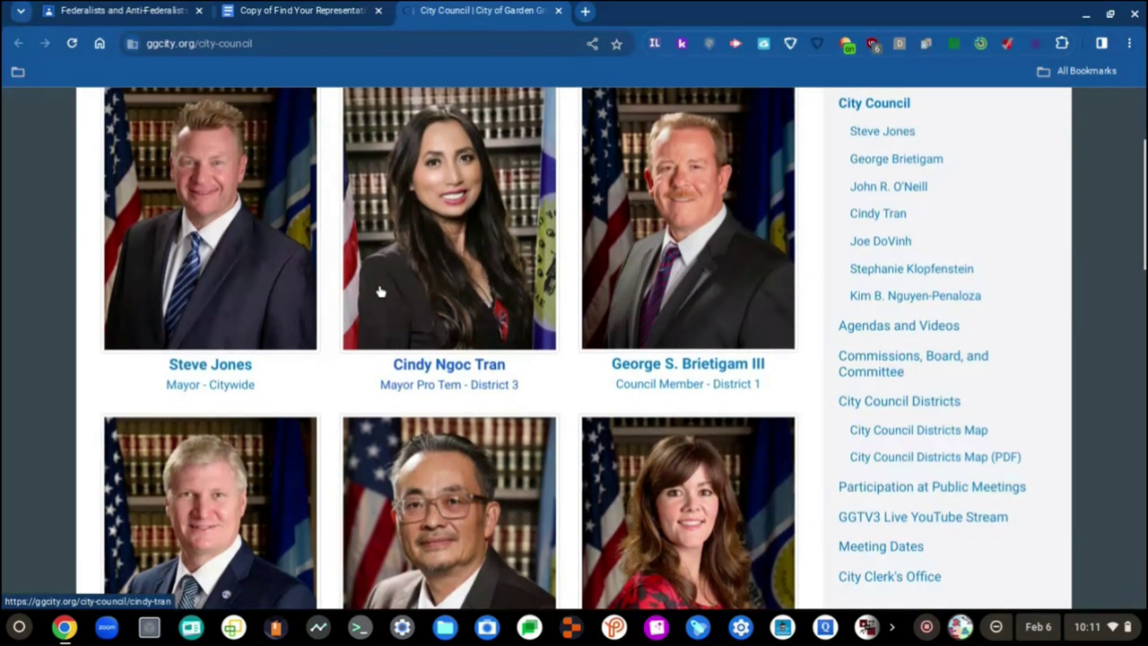
scroll(380, 291, "down", 1)
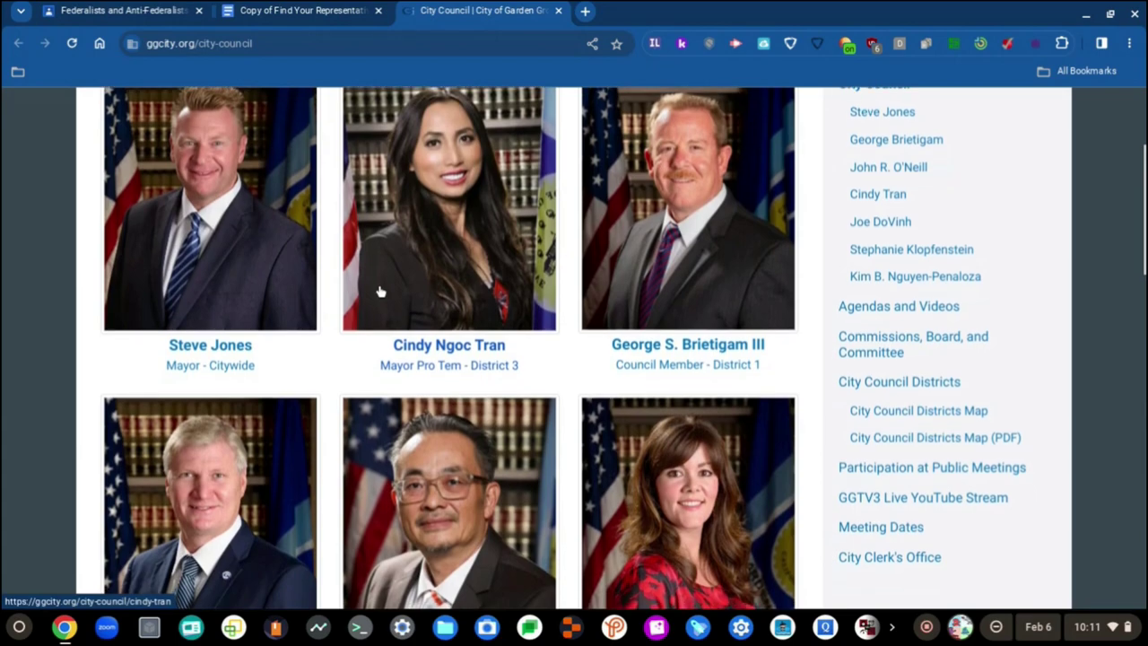
scroll(380, 291, "down", 1)
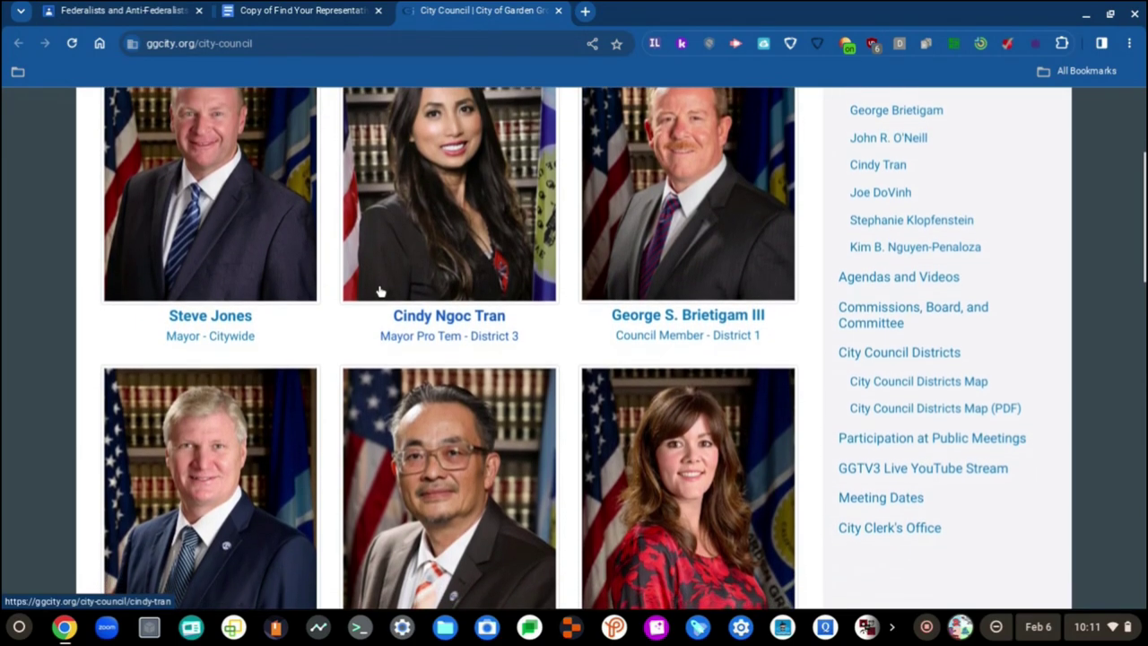
scroll(380, 291, "down", 3)
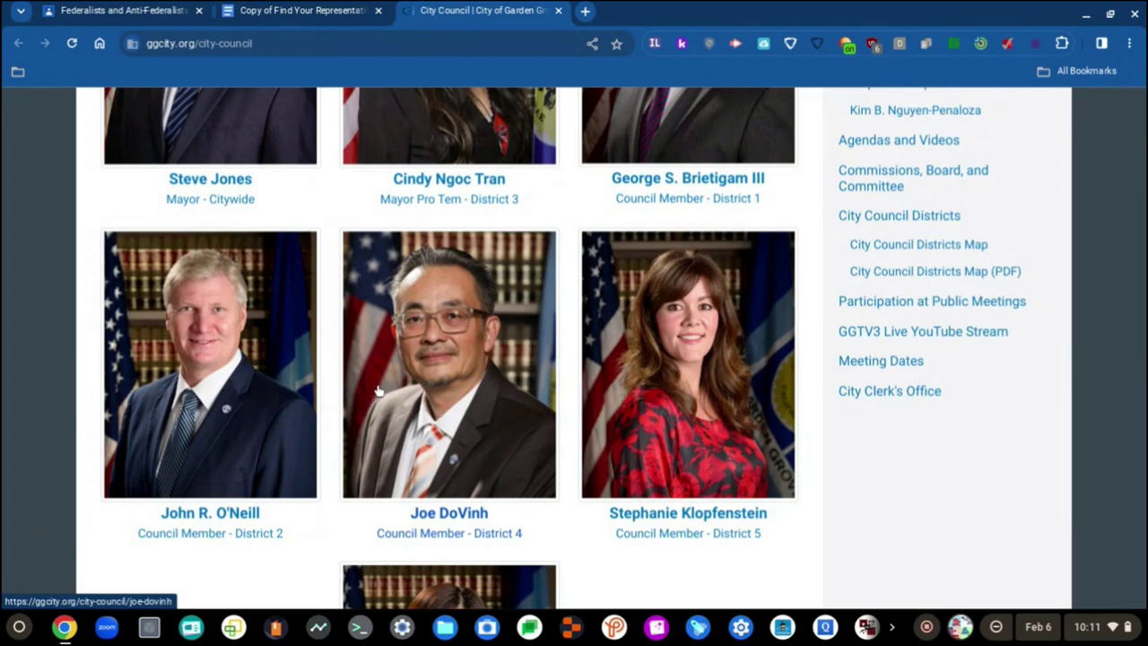
scroll(377, 391, "down", 12)
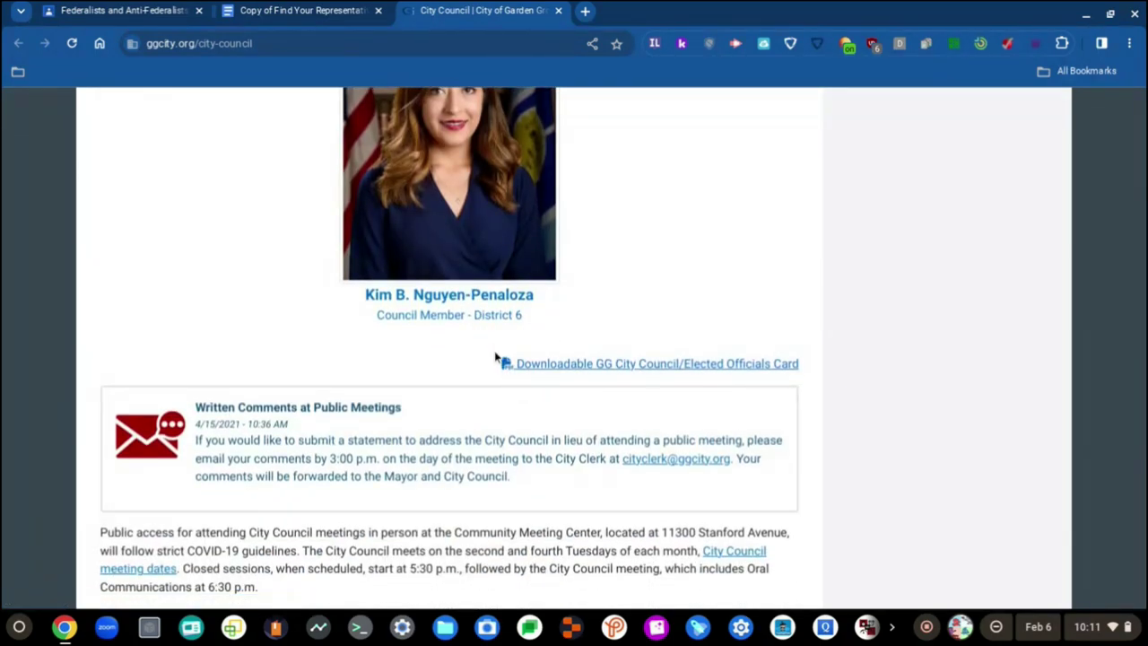
Step: Type the assigned councilmember's name on a new line after the '(Anaheim go here)' link
left_click(299, 10)
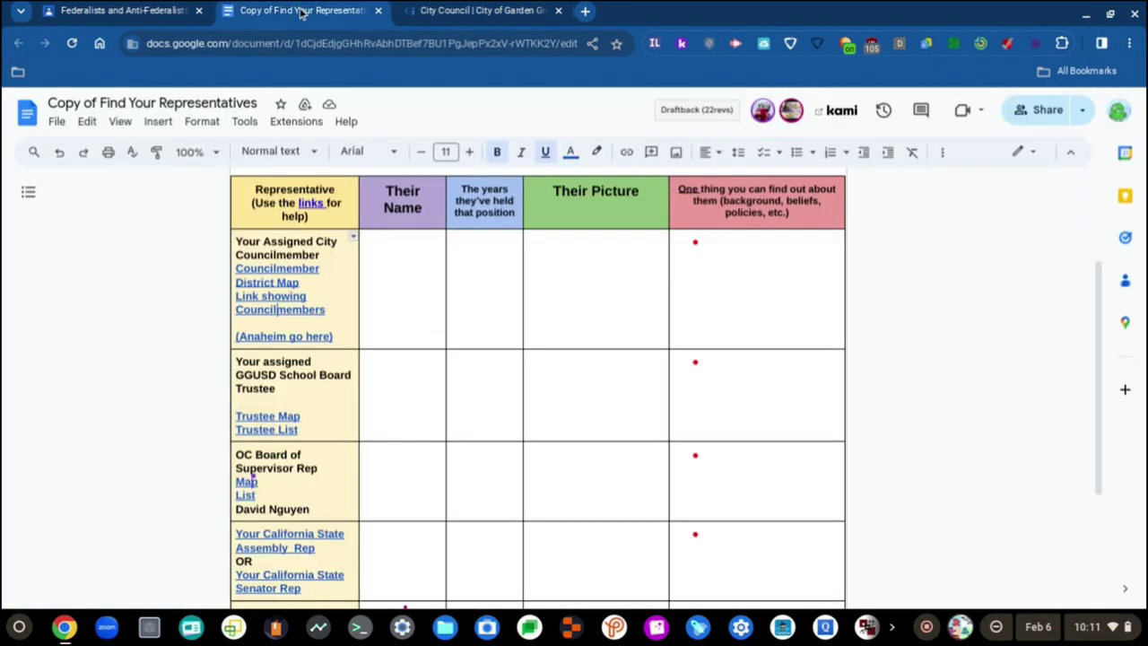
scroll(404, 206, "down", 3)
scroll(443, 240, "up", 6)
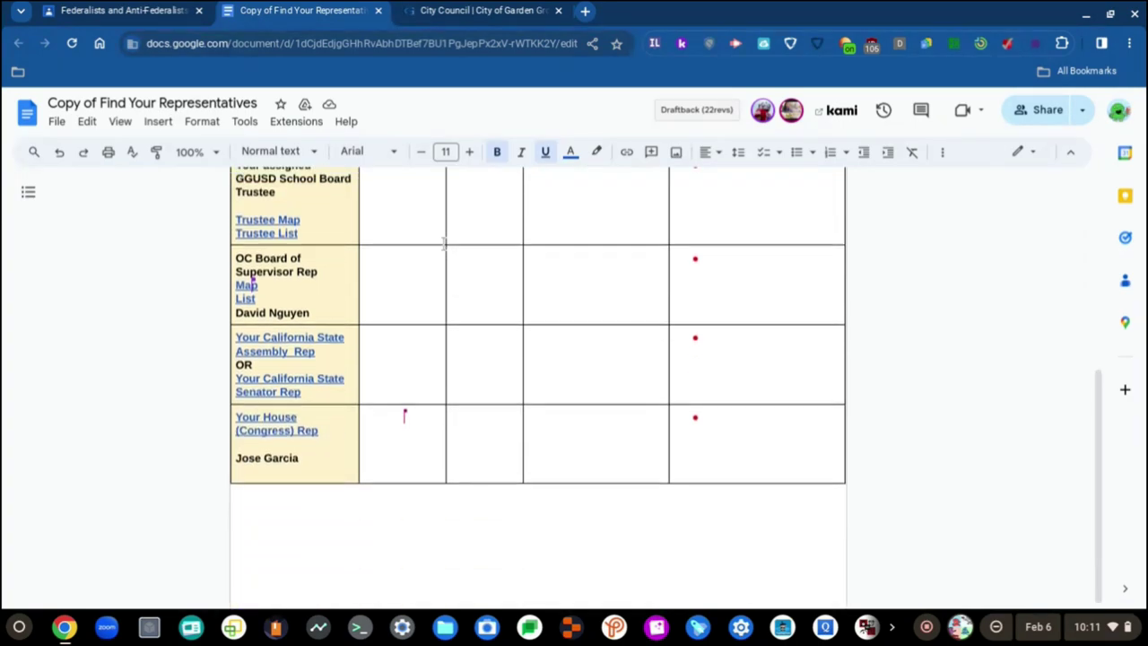
scroll(442, 240, "down", 2)
left_click(400, 291)
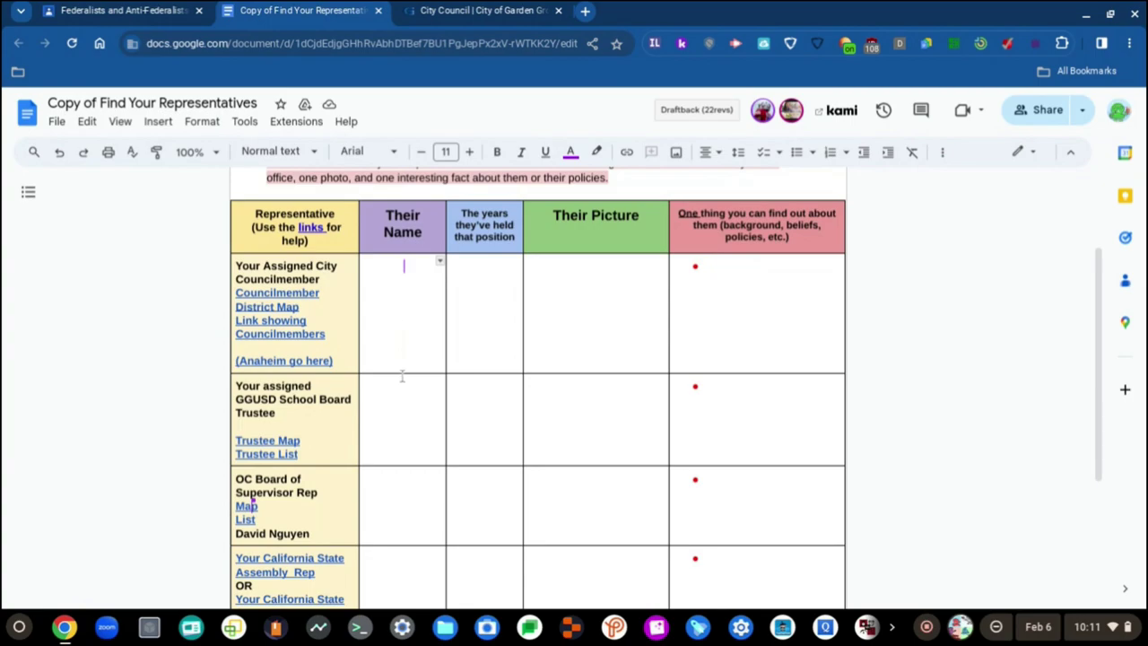
scroll(401, 375, "down", 2)
scroll(402, 375, "up", 2)
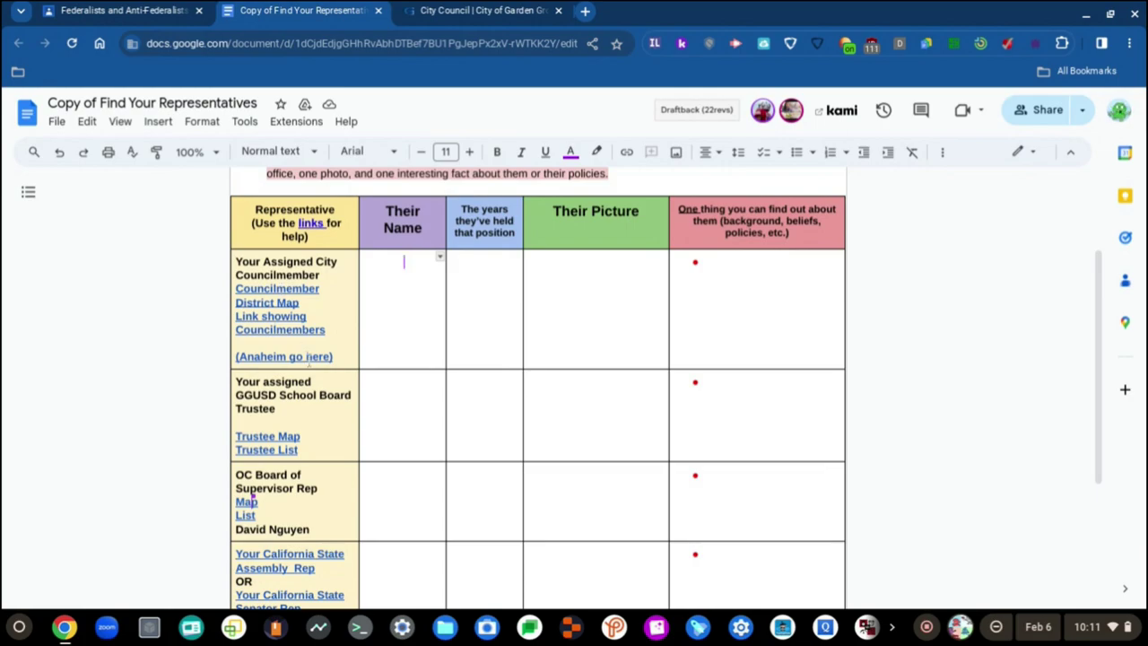
scroll(310, 359, "down", 5)
scroll(312, 359, "up", 4)
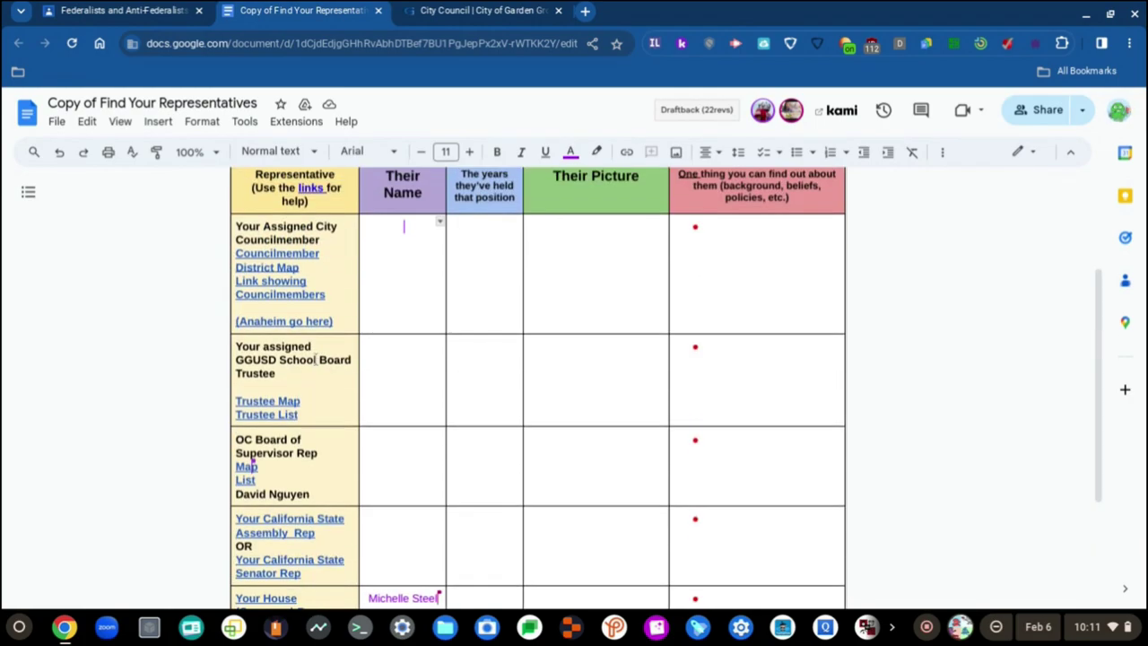
left_click(343, 325)
key("Return")
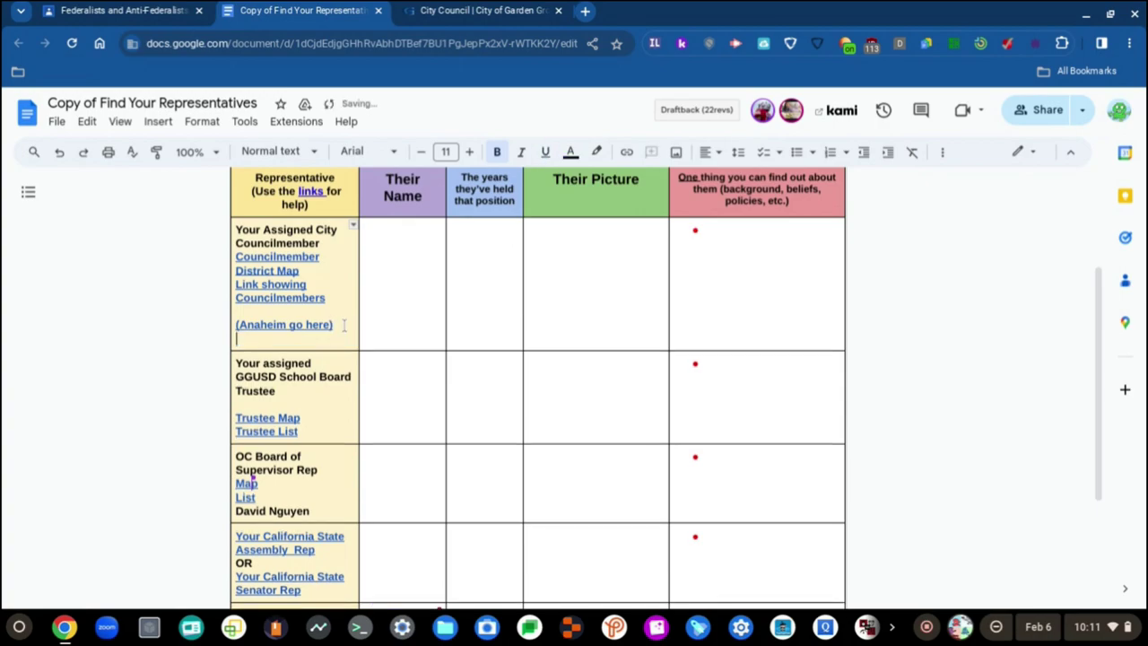
scroll(343, 325, "down", 3)
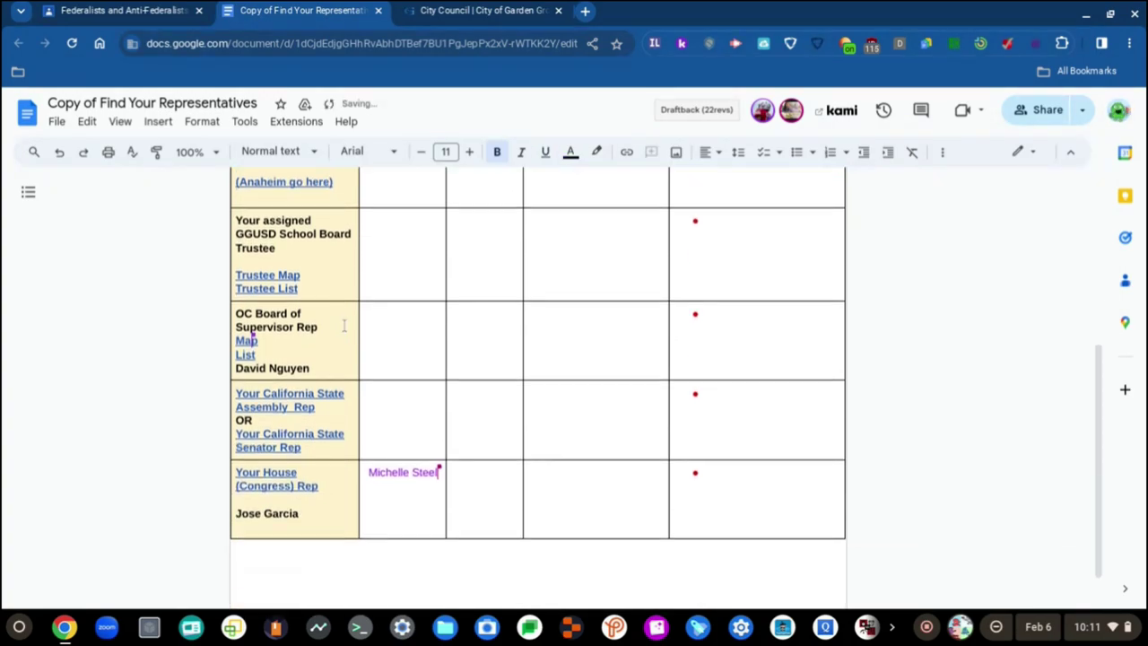
scroll(343, 325, "up", 4)
type("Matthew Tran")
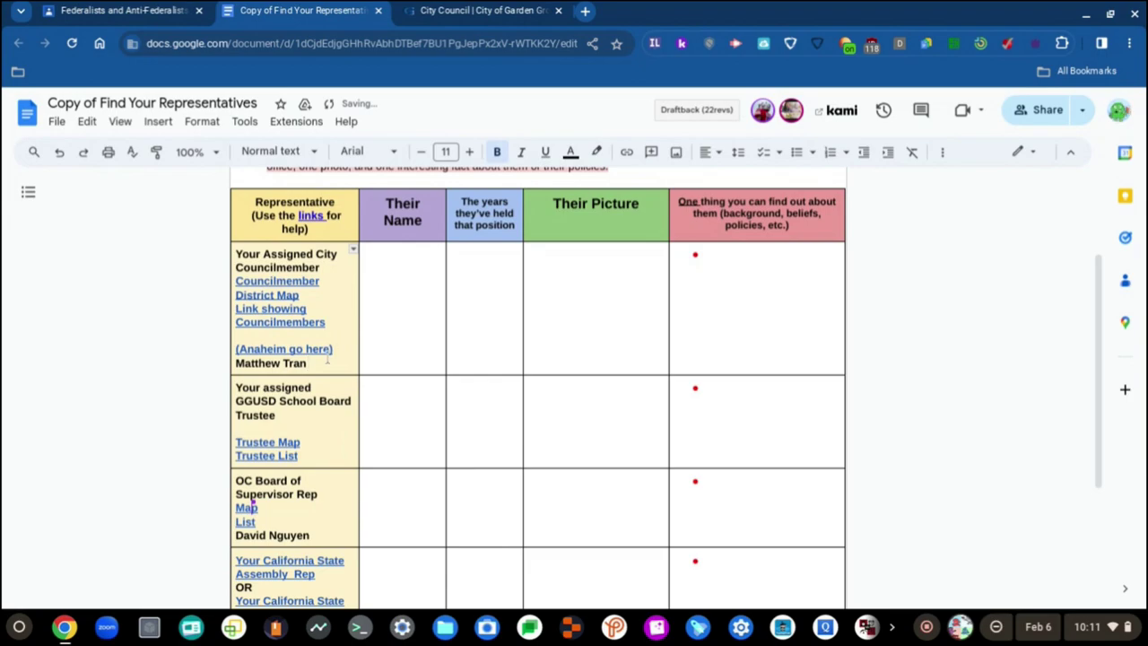
Step: Enlarge the document view and follow the District Map link to the District Election Mapping page
key("ctrl+0")
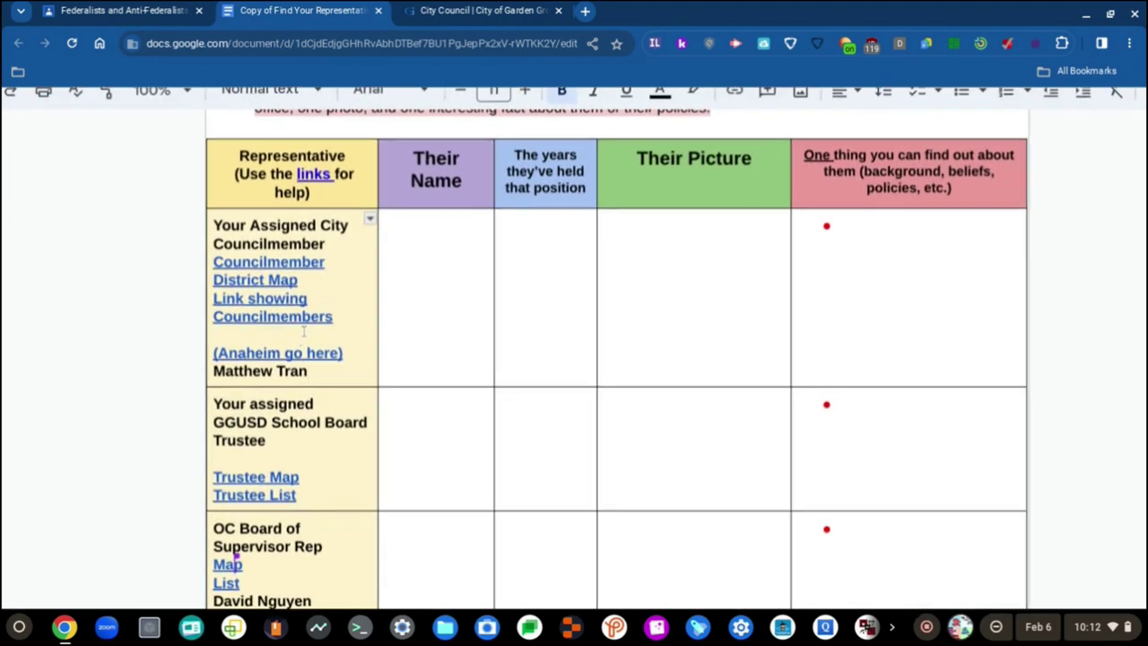
left_click(311, 261)
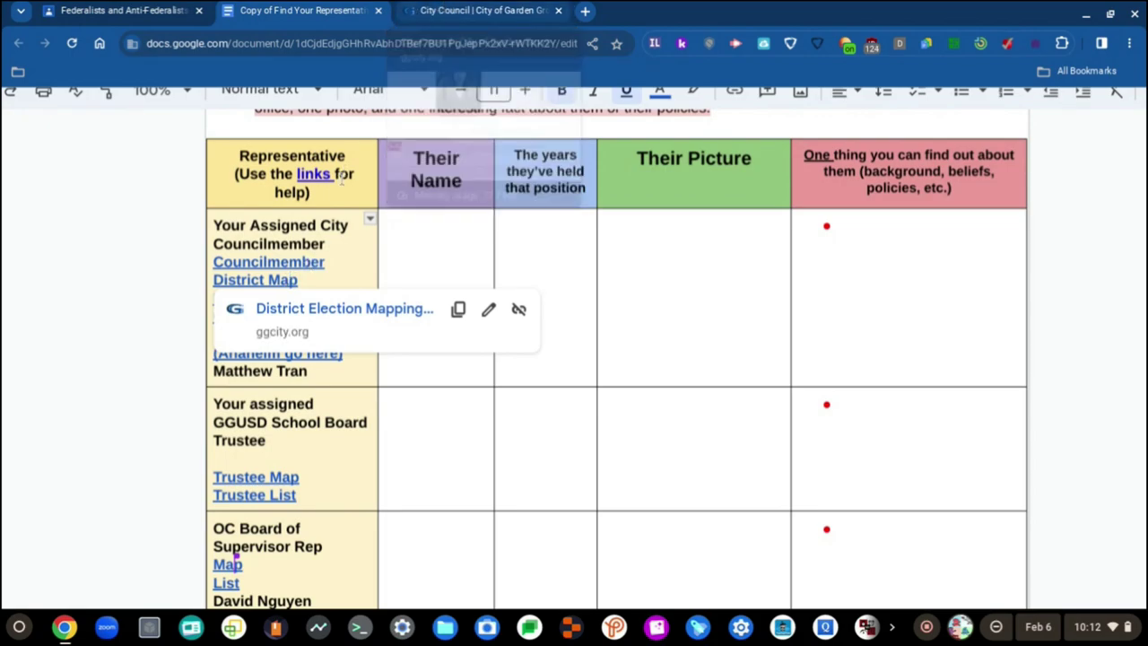
left_click(274, 334)
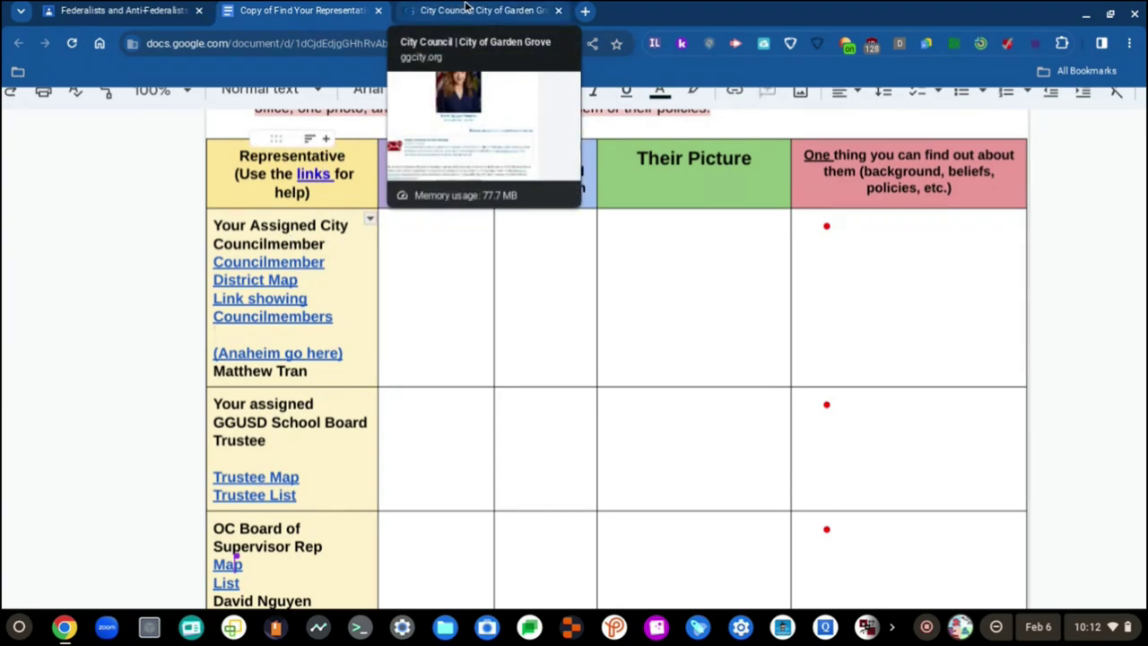
left_click(262, 280)
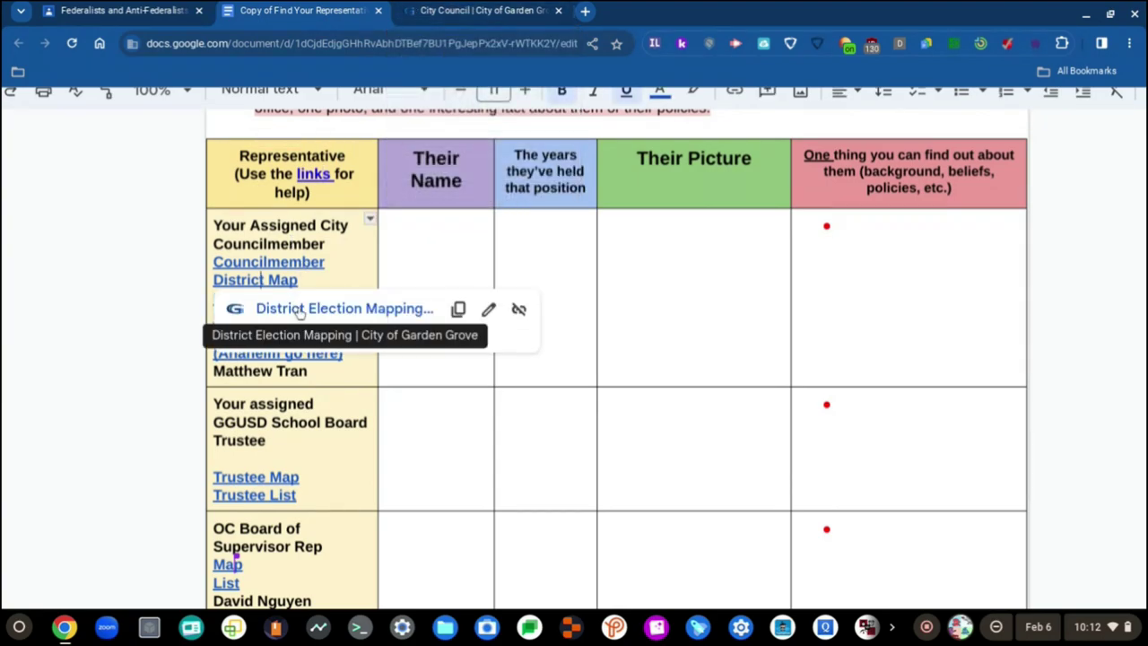
left_click(296, 309)
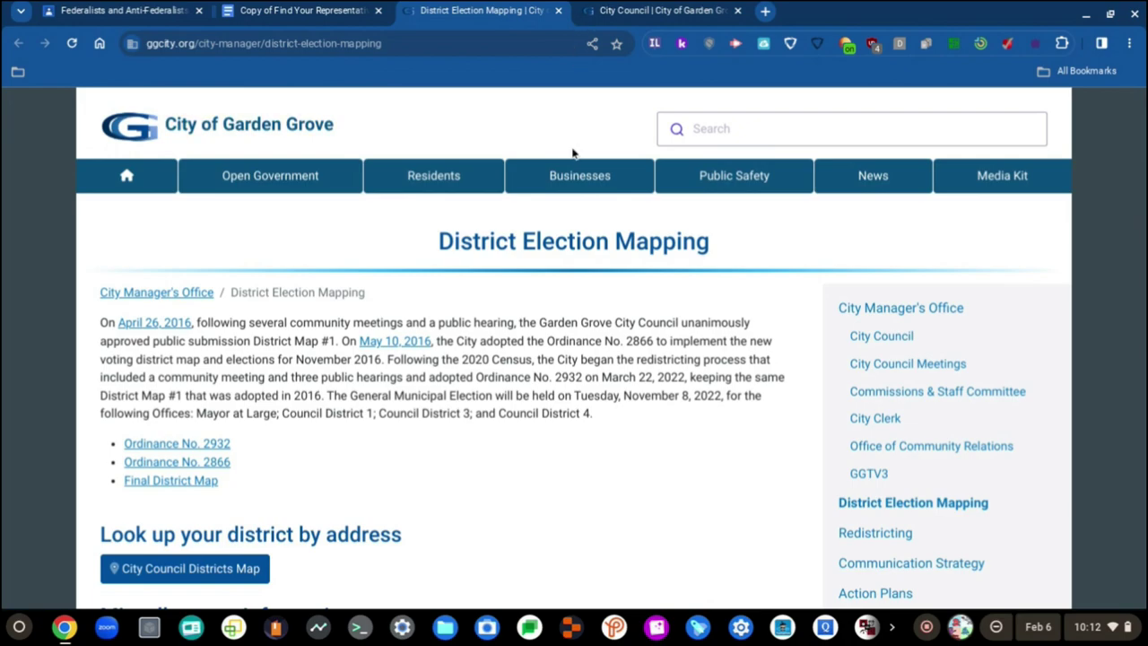
Step: Scroll the District Election Mapping page past ordinances and sample maps to its 2015–2016 Press Releases
scroll(418, 356, "down", 1)
scroll(418, 357, "up", 1)
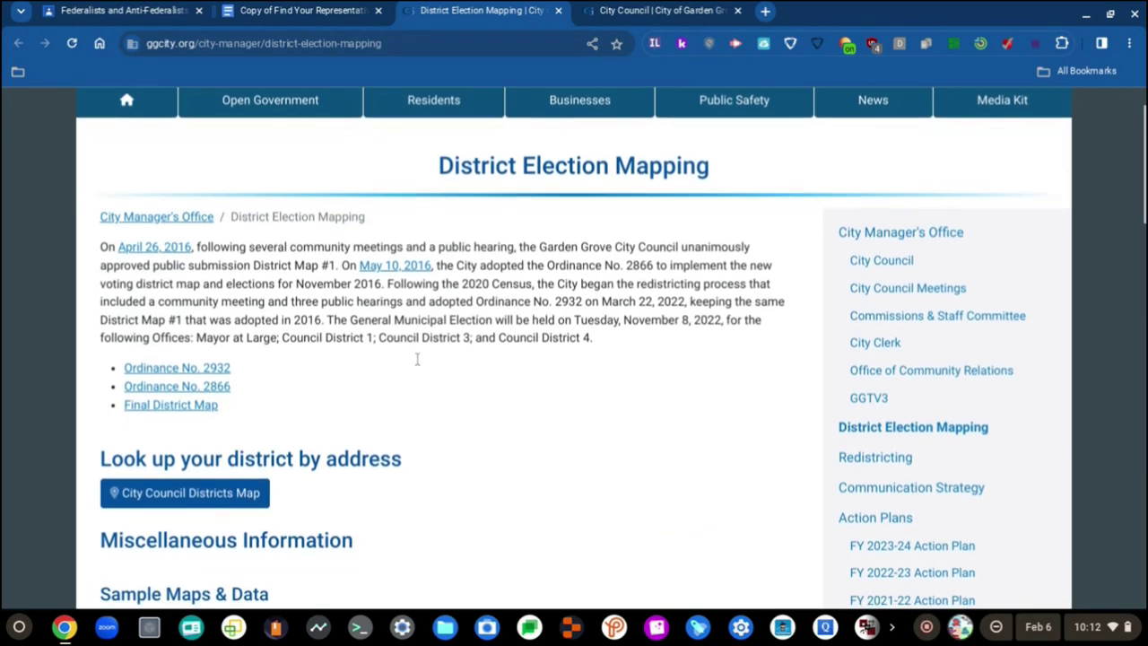
scroll(417, 359, "down", 2)
scroll(417, 359, "up", 2)
scroll(417, 359, "down", 1)
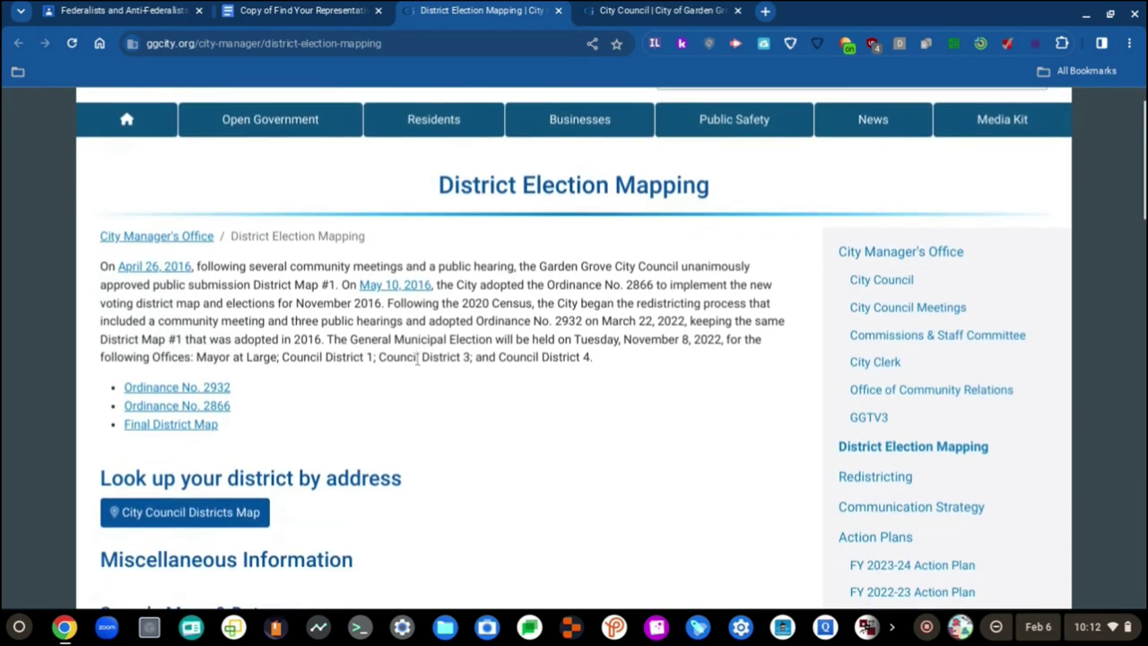
scroll(417, 358, "down", 2)
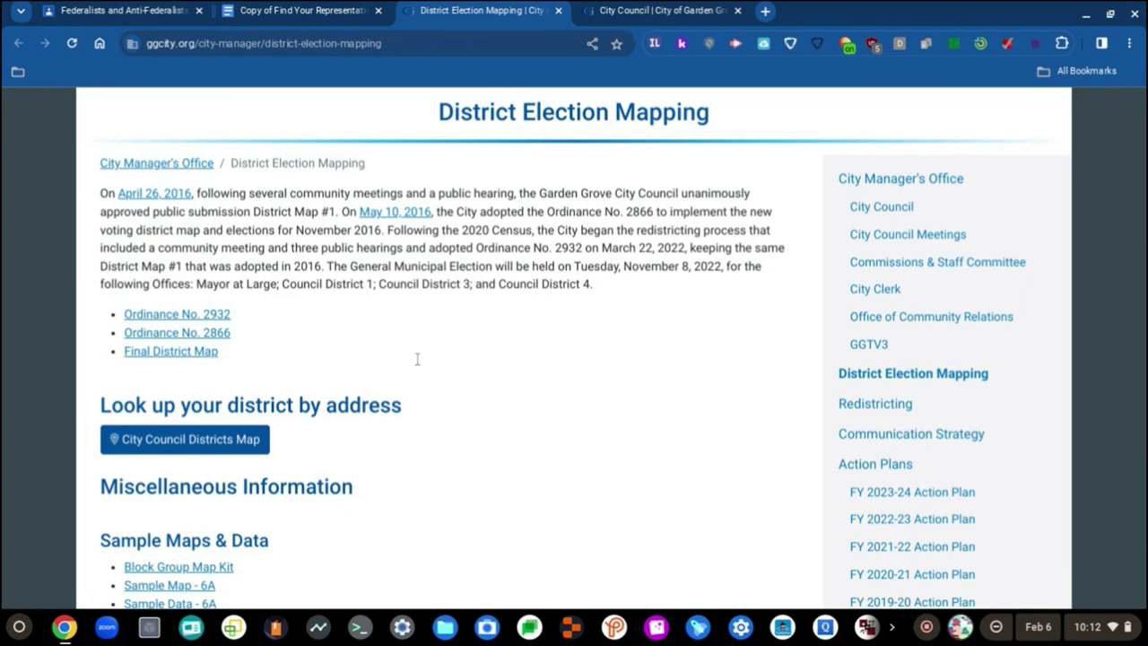
scroll(417, 359, "up", 1)
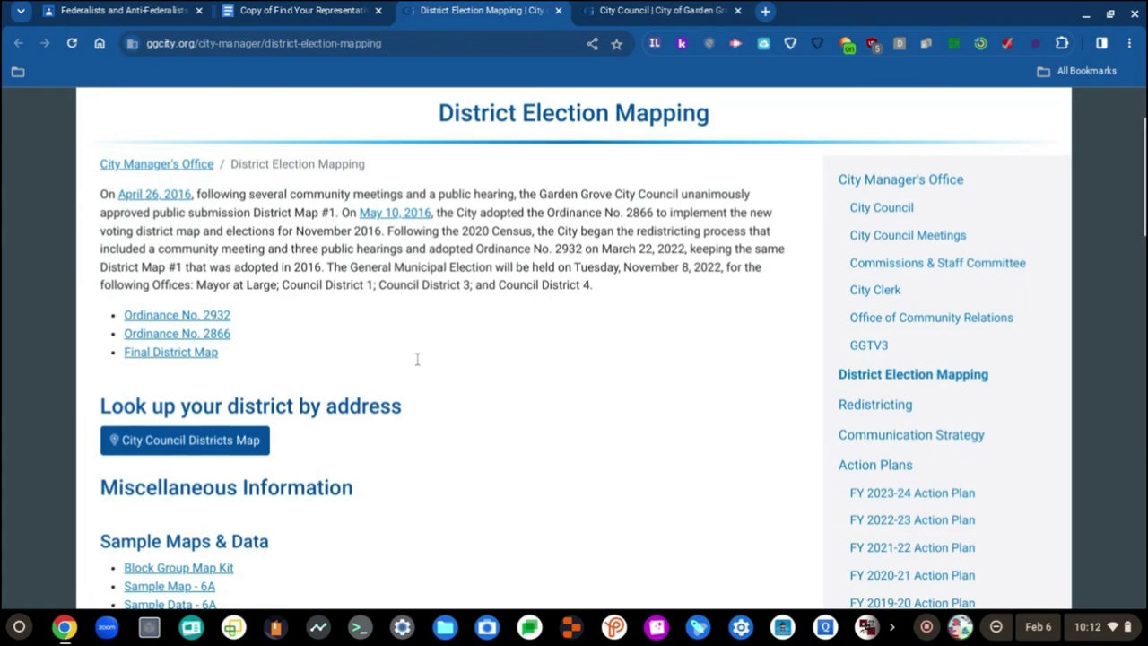
scroll(417, 359, "up", 1)
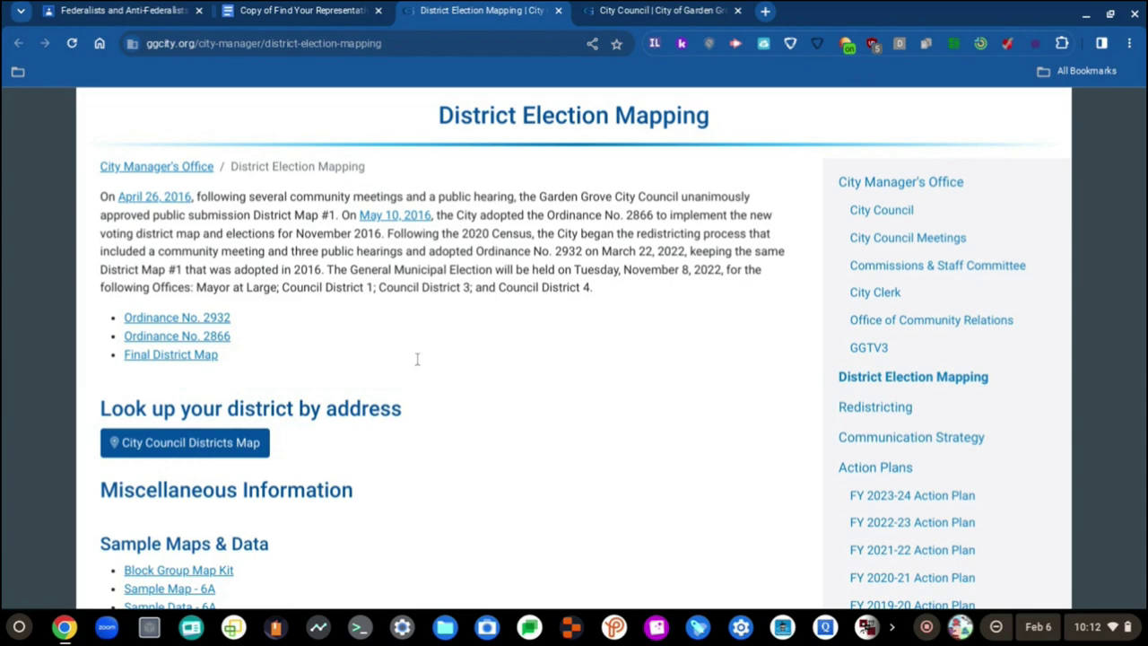
scroll(417, 359, "down", 10)
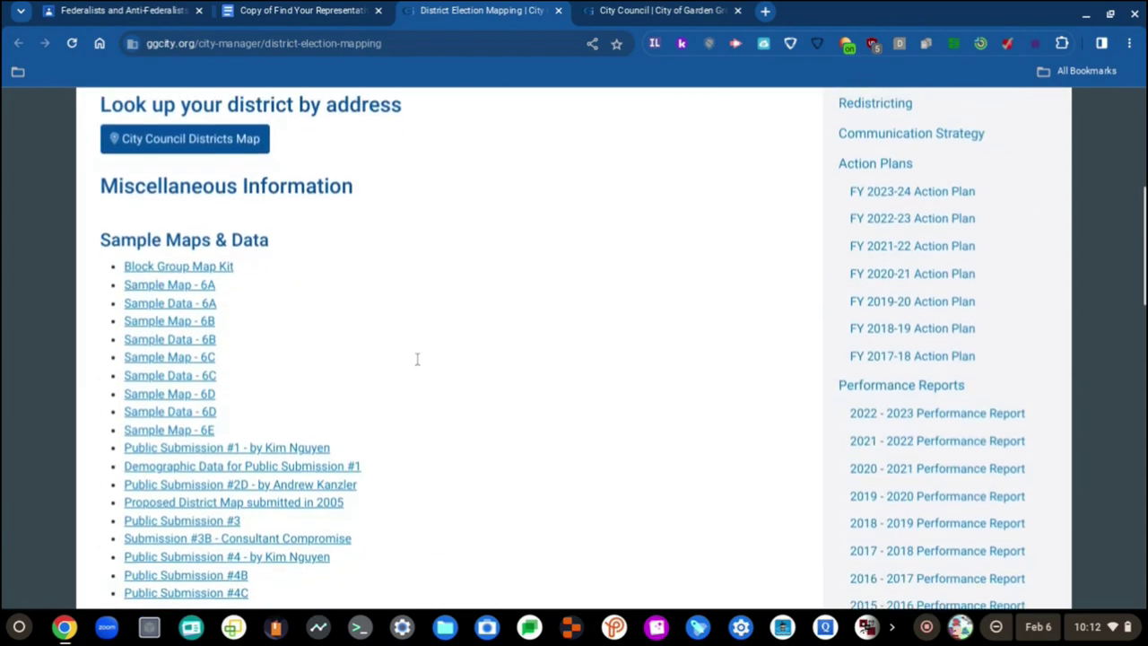
scroll(417, 359, "down", 9)
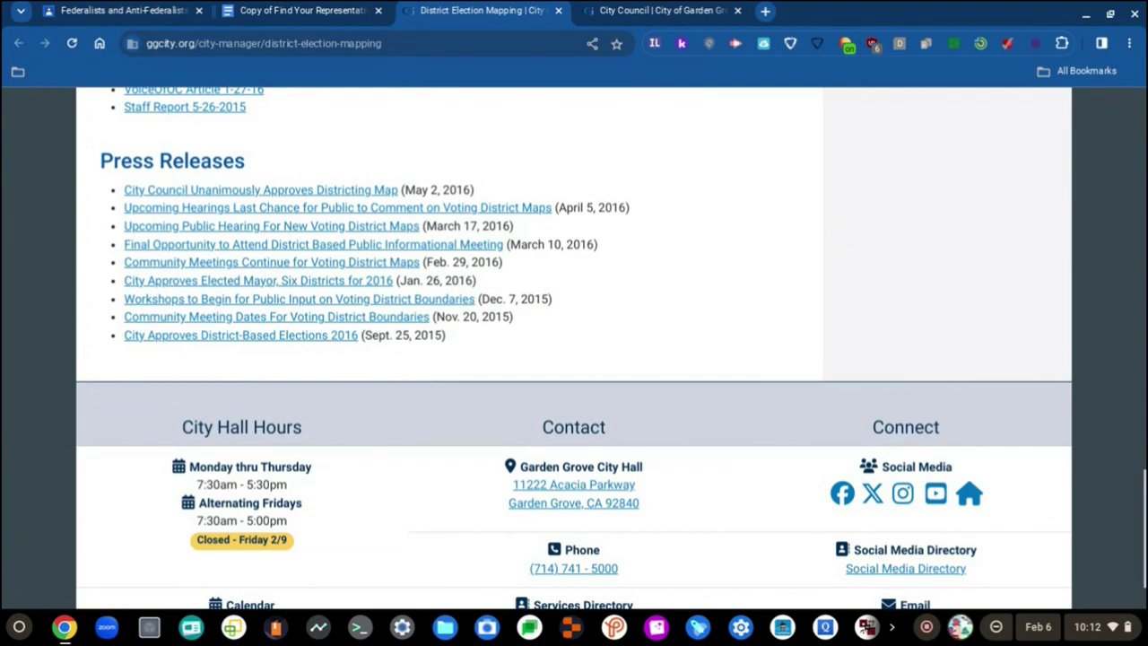
left_click(1037, 626)
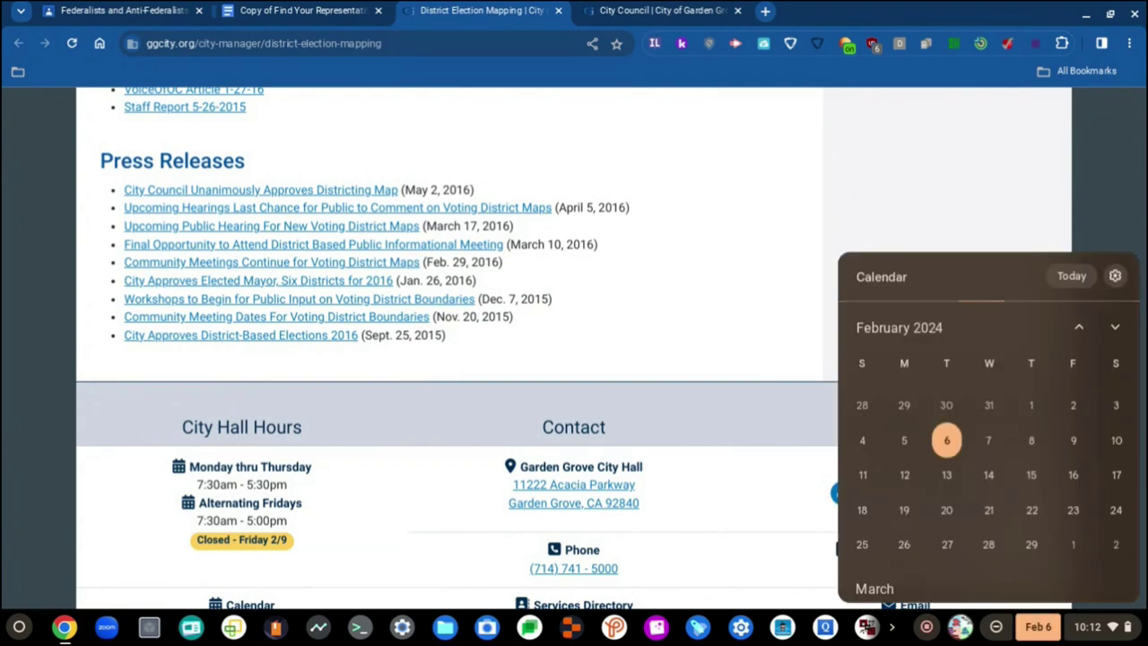
left_click(1041, 626)
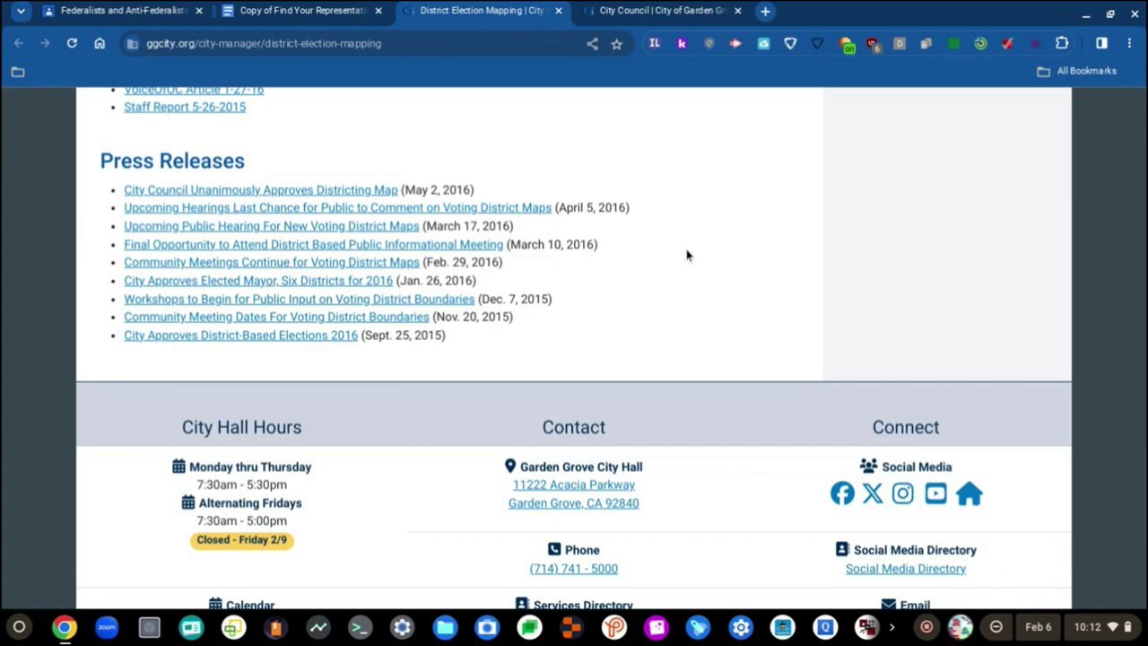
key("super+c")
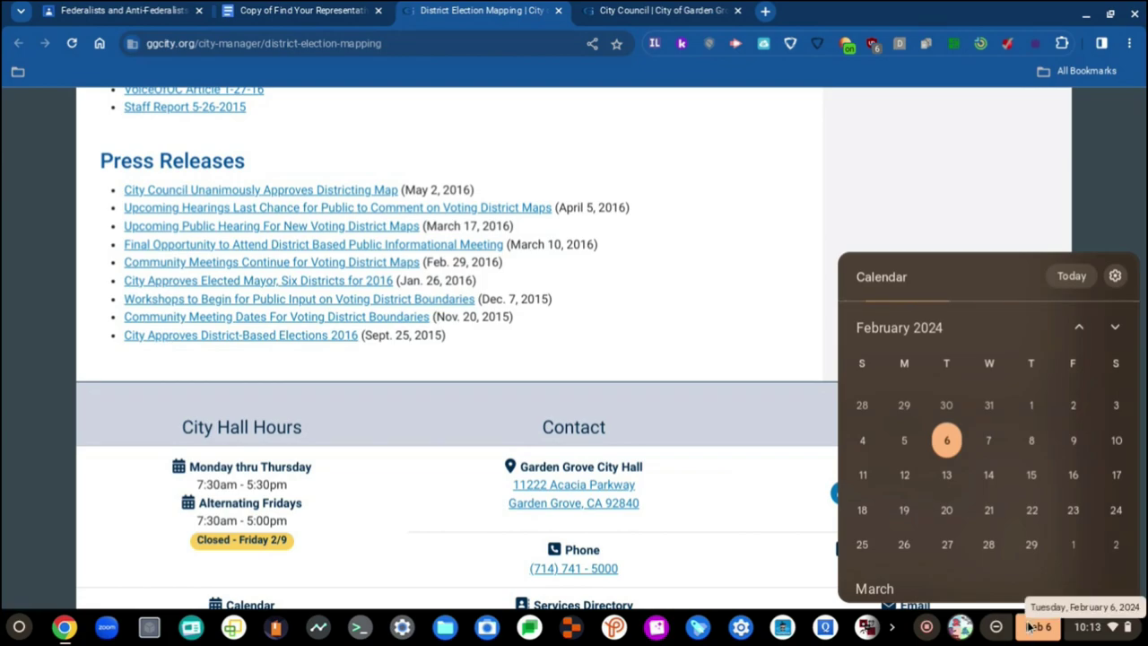
left_click(718, 294)
scroll(711, 312, "up", 3)
scroll(711, 312, "up", 15)
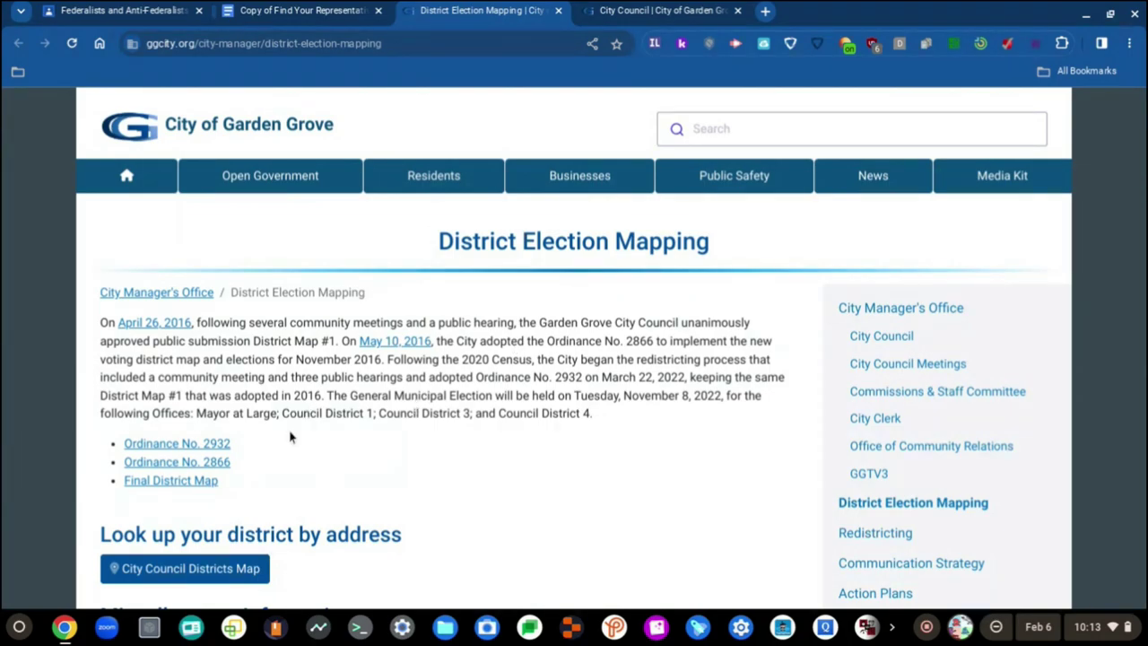
scroll(418, 427, "down", 10)
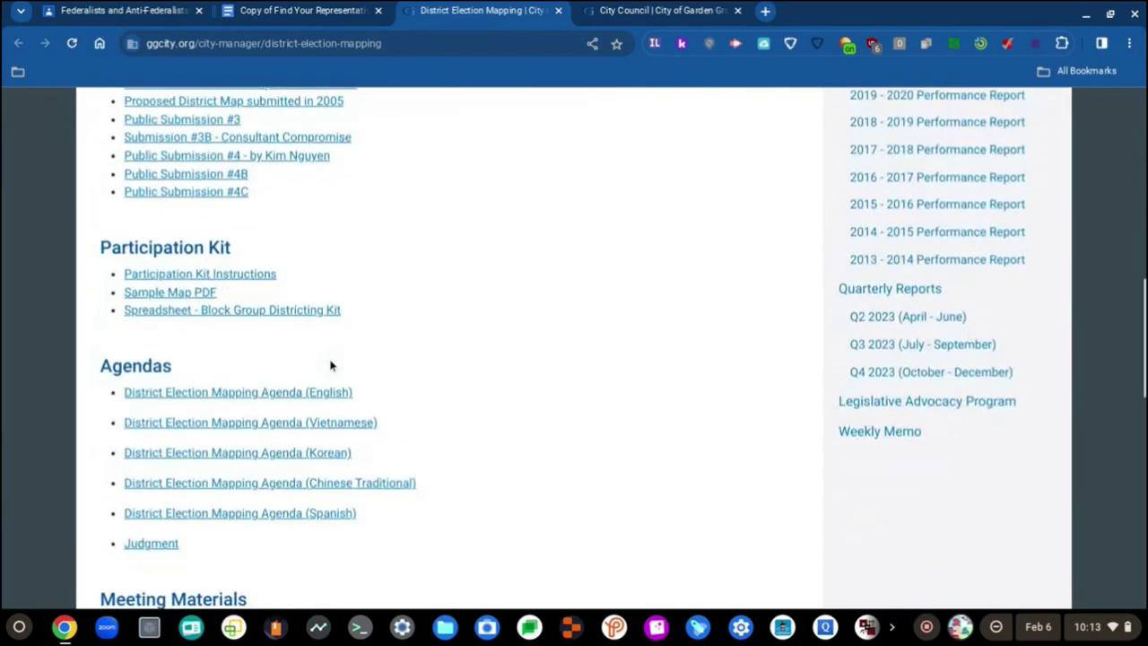
Step: Search the city site for 'representative', then close the District Election Mapping tab, keeping City Council
scroll(389, 269, "up", 10)
scroll(487, 192, "down", 7)
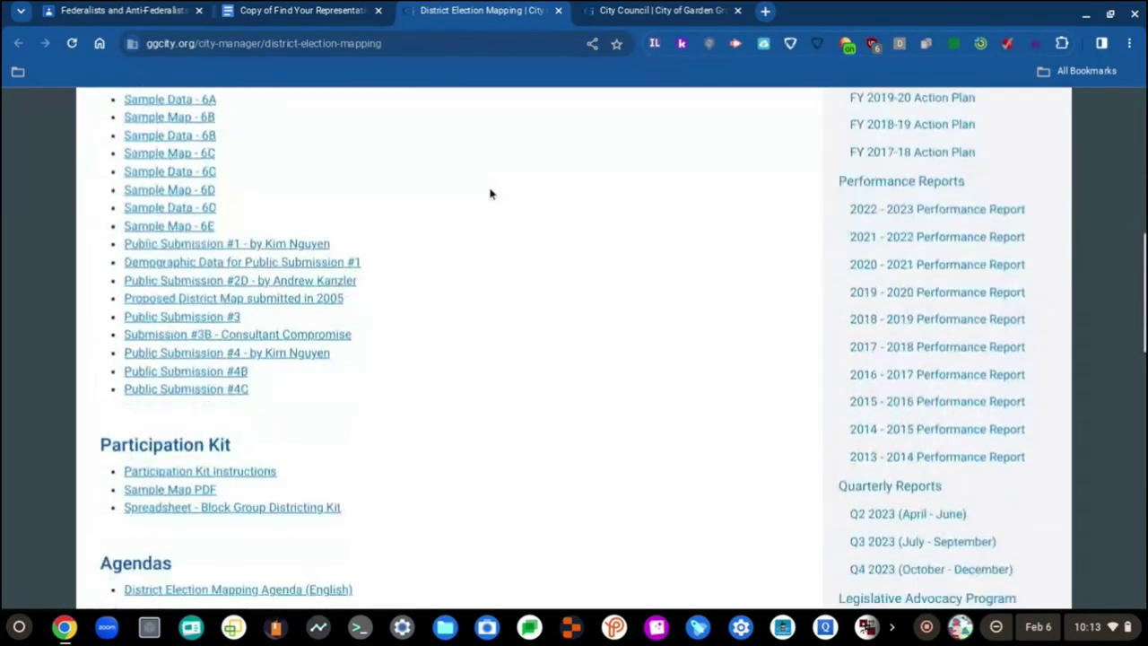
scroll(490, 193, "down", 3)
scroll(489, 191, "up", 15)
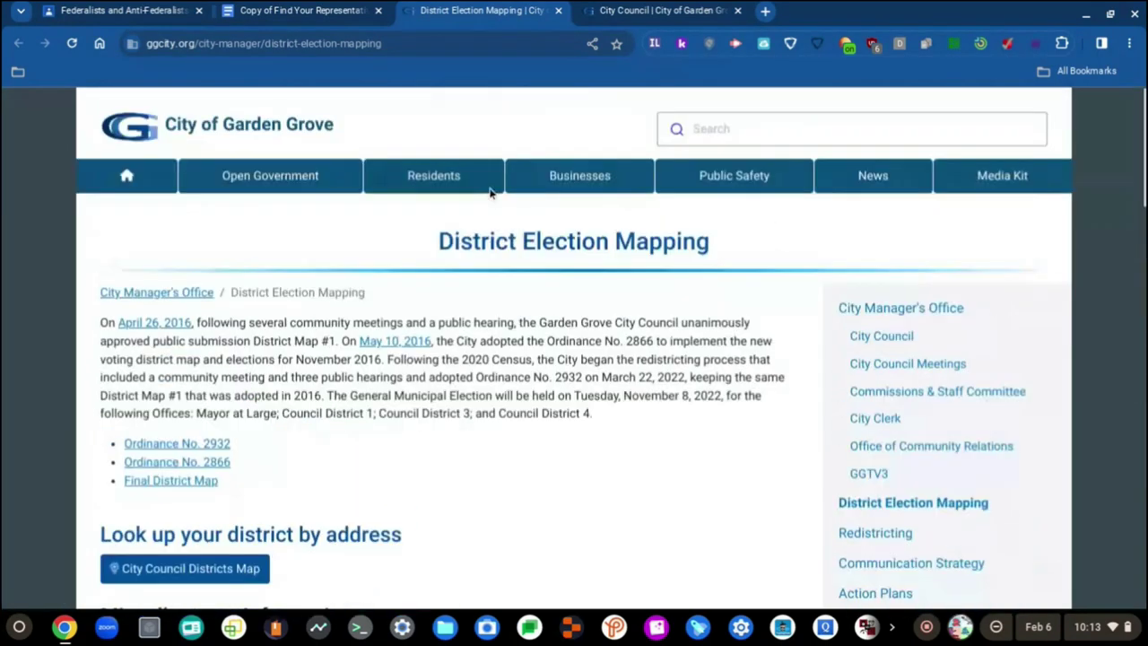
left_click(752, 129)
type("represe")
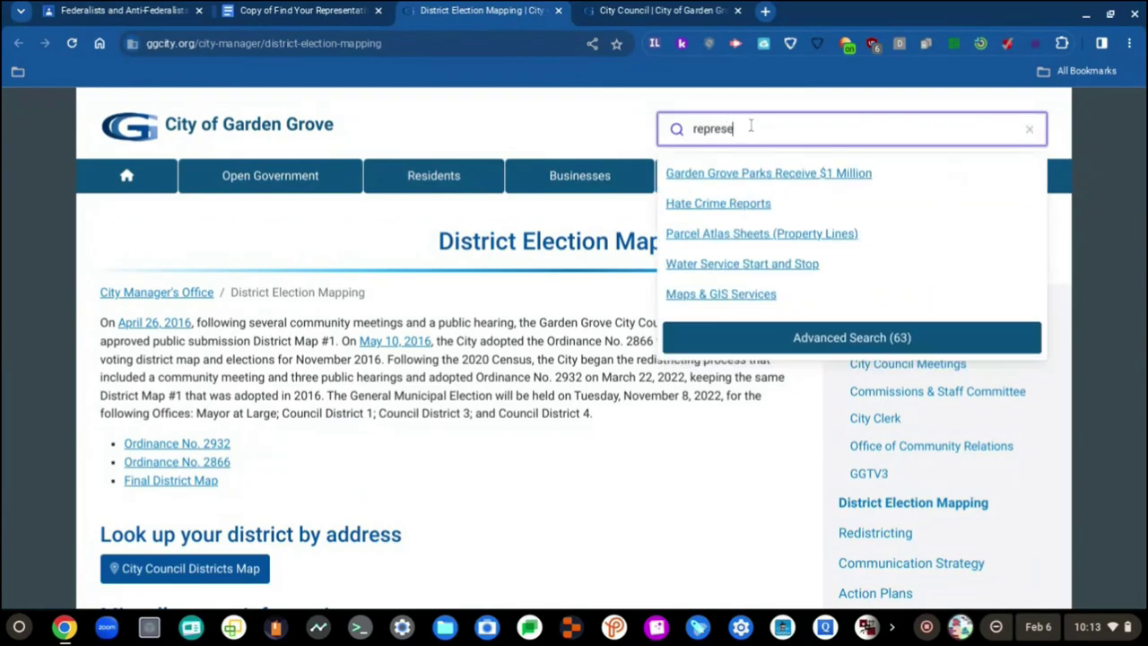
type("nt")
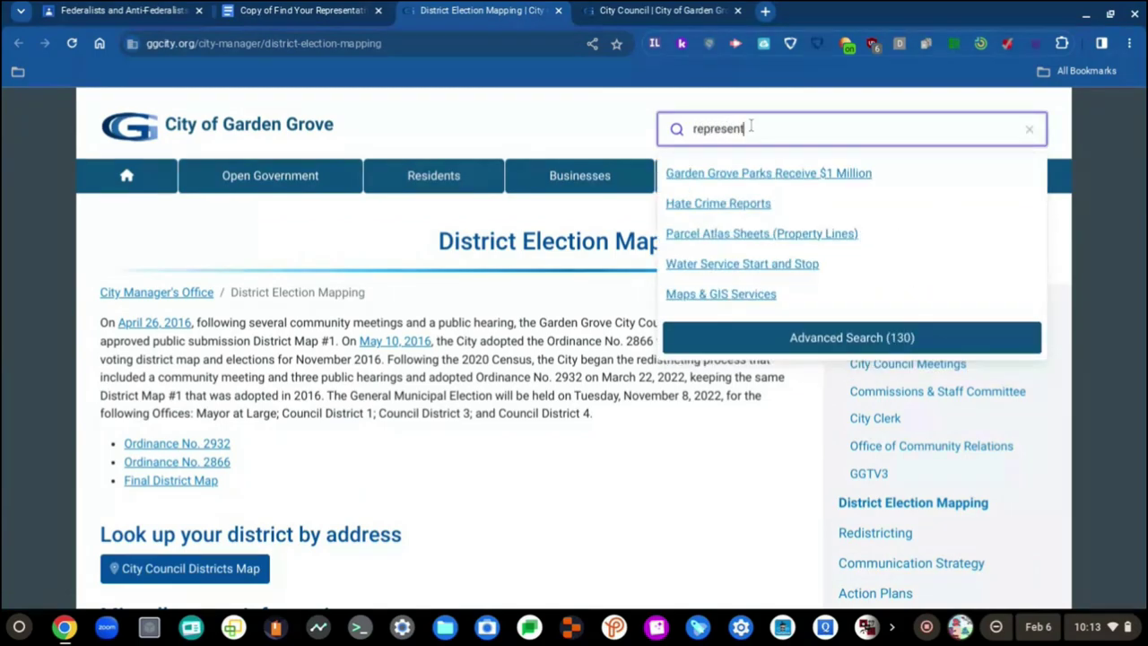
type("ative")
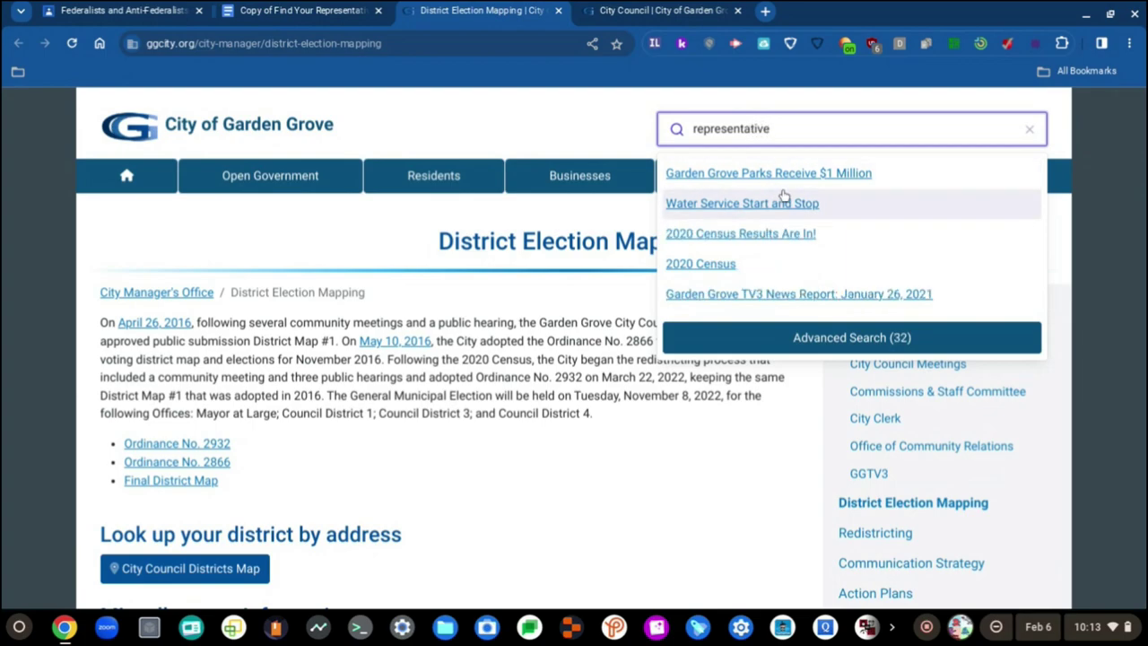
left_click(651, 8)
left_click(557, 10)
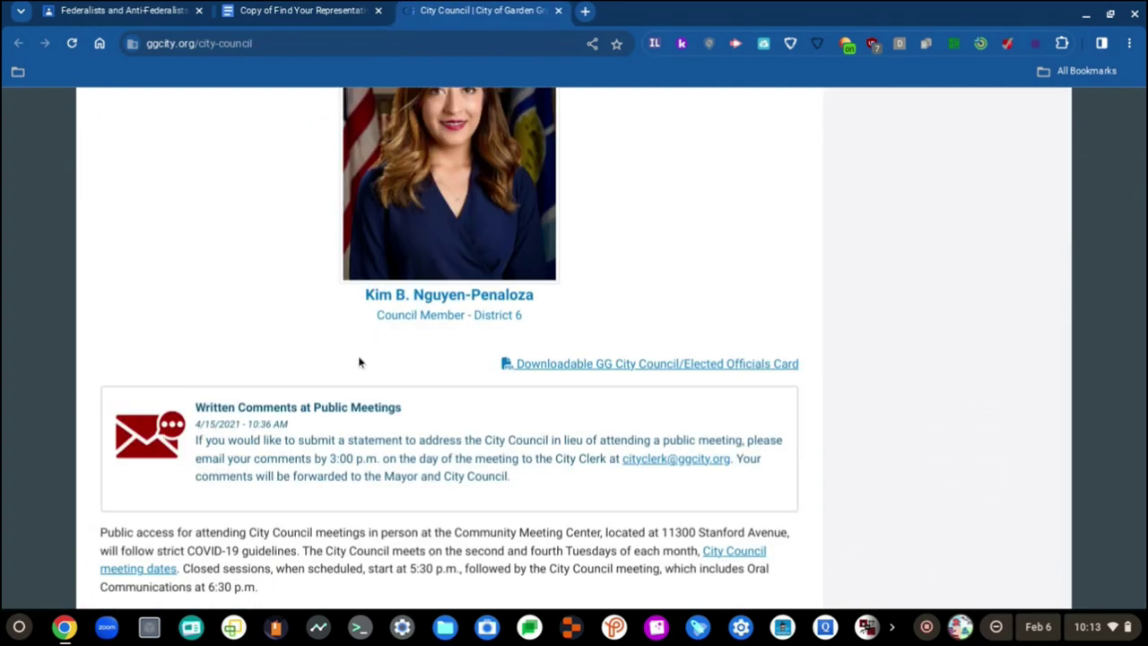
Step: Put the caret in the empty Their Name cell after viewing the council members' photos
scroll(328, 429, "down", 2)
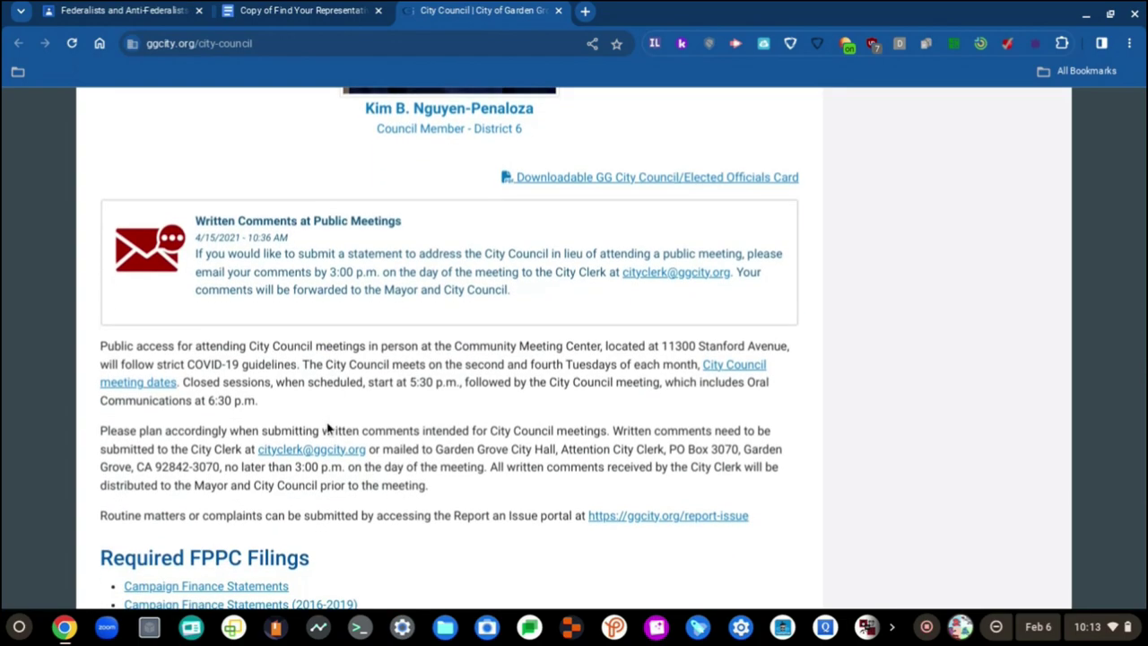
scroll(328, 429, "up", 8)
left_click(308, 10)
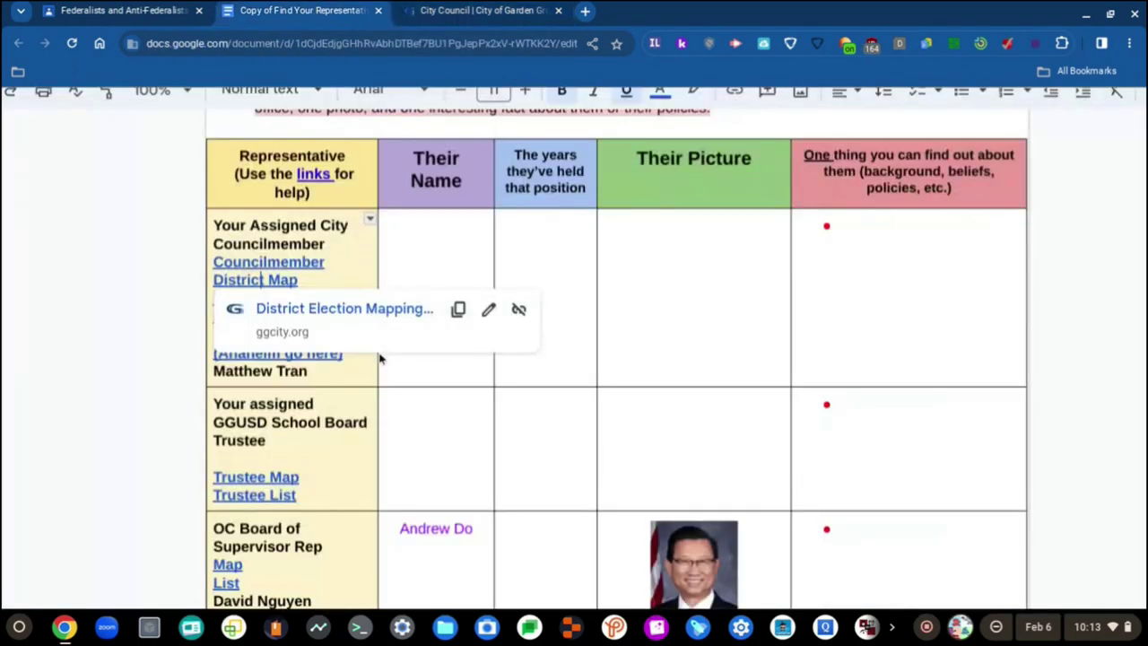
left_click(420, 244)
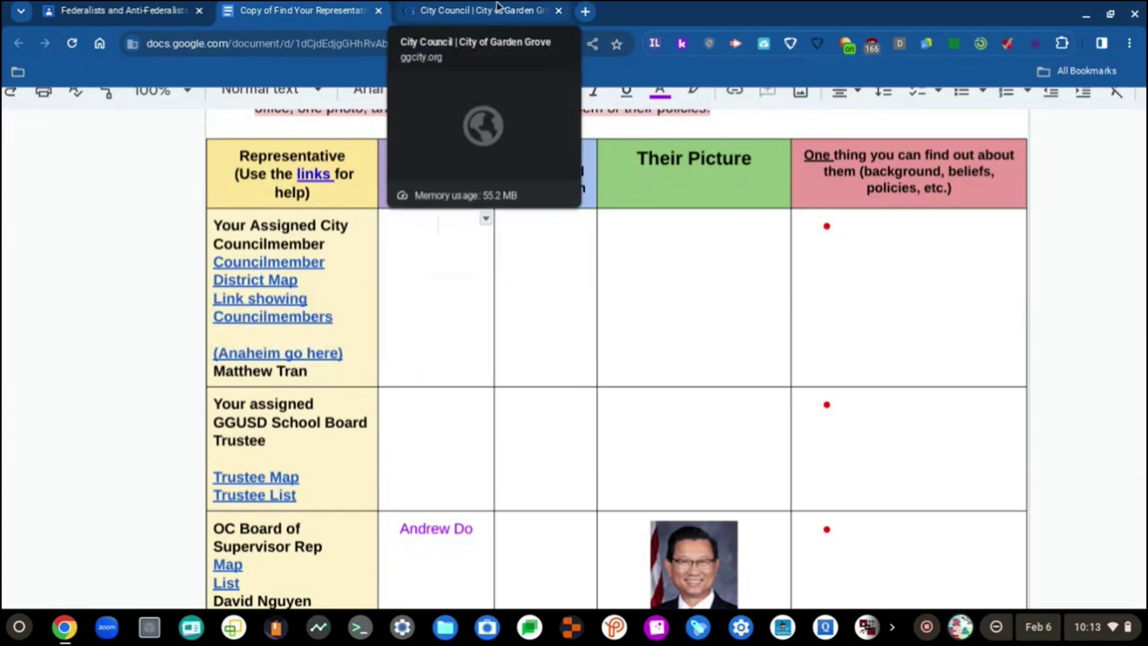
left_click(494, 10)
scroll(529, 456, "down", 3)
scroll(529, 456, "down", 1)
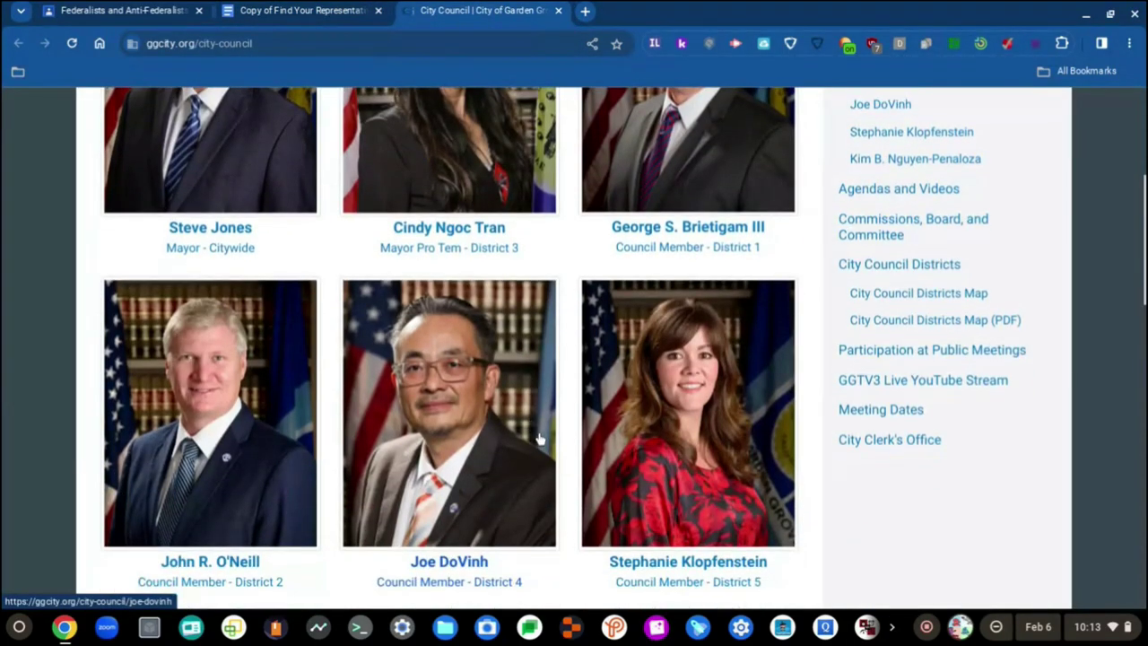
scroll(539, 439, "up", 3)
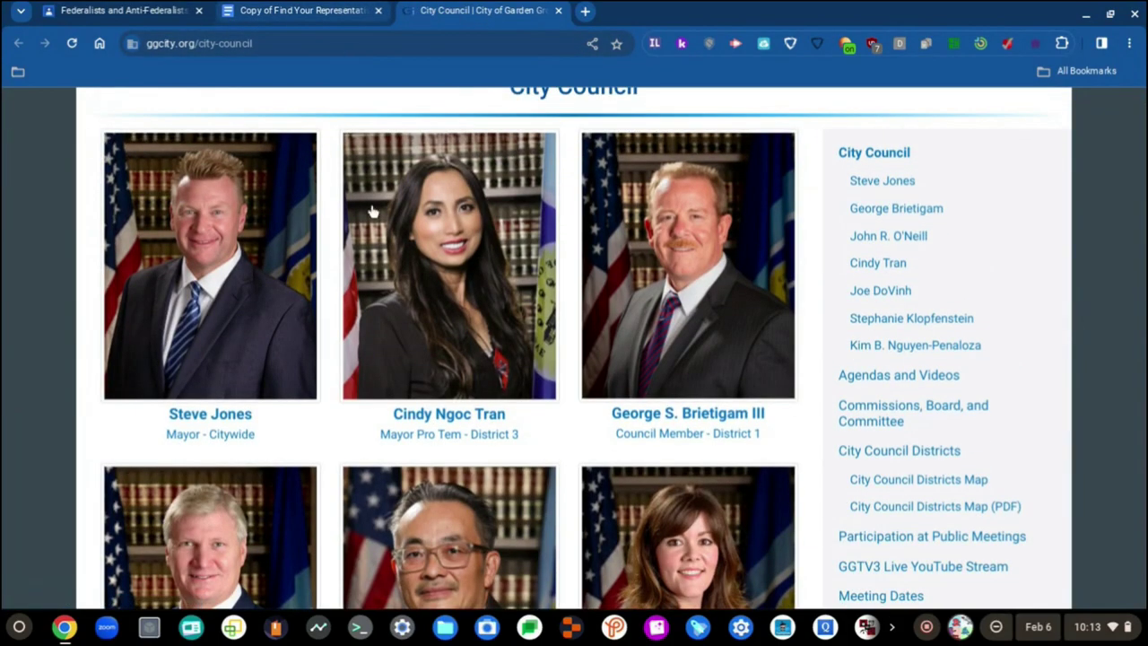
scroll(372, 211, "down", 4)
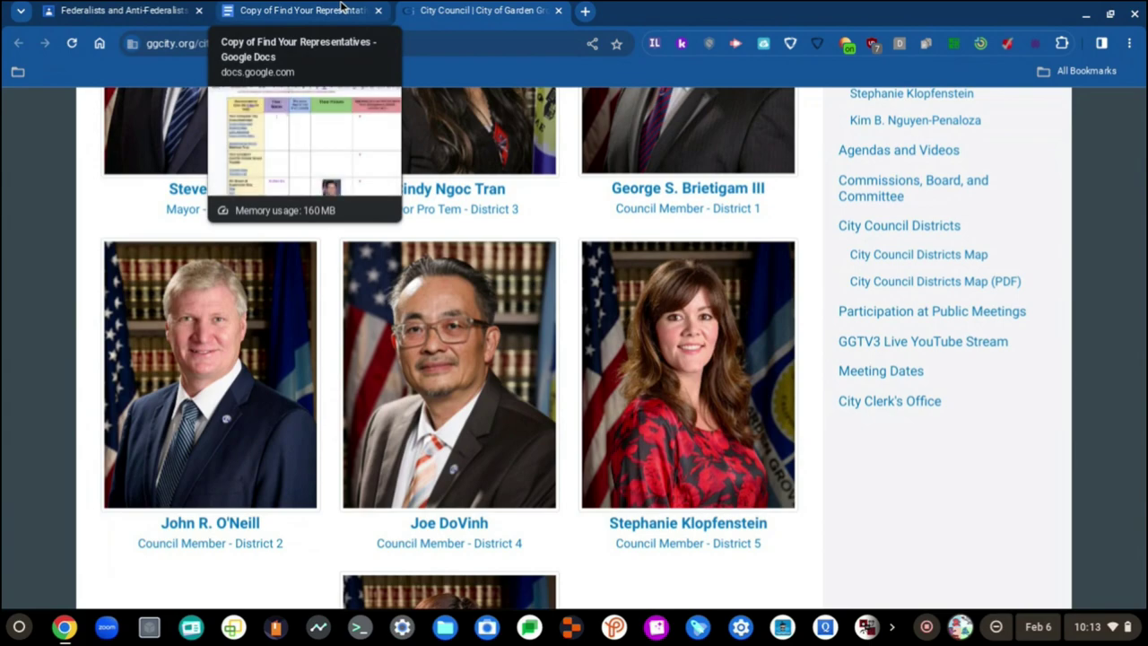
left_click(341, 9)
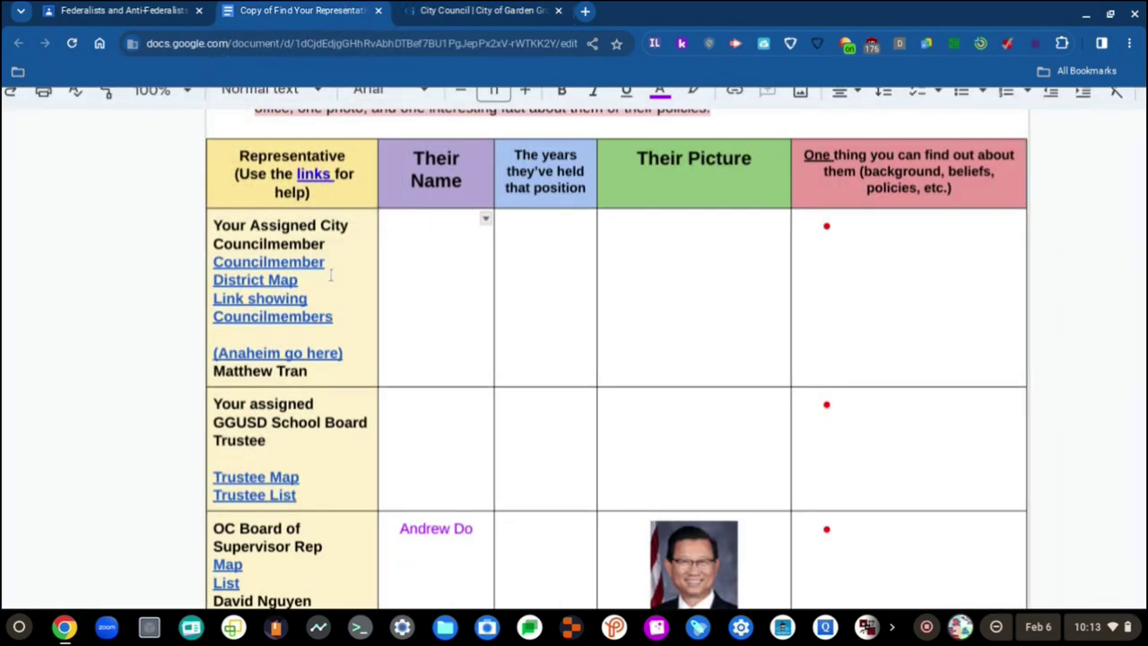
Step: Type the District 2 council member's name into the Their Name cell, checking it against the council page
type("John R.")
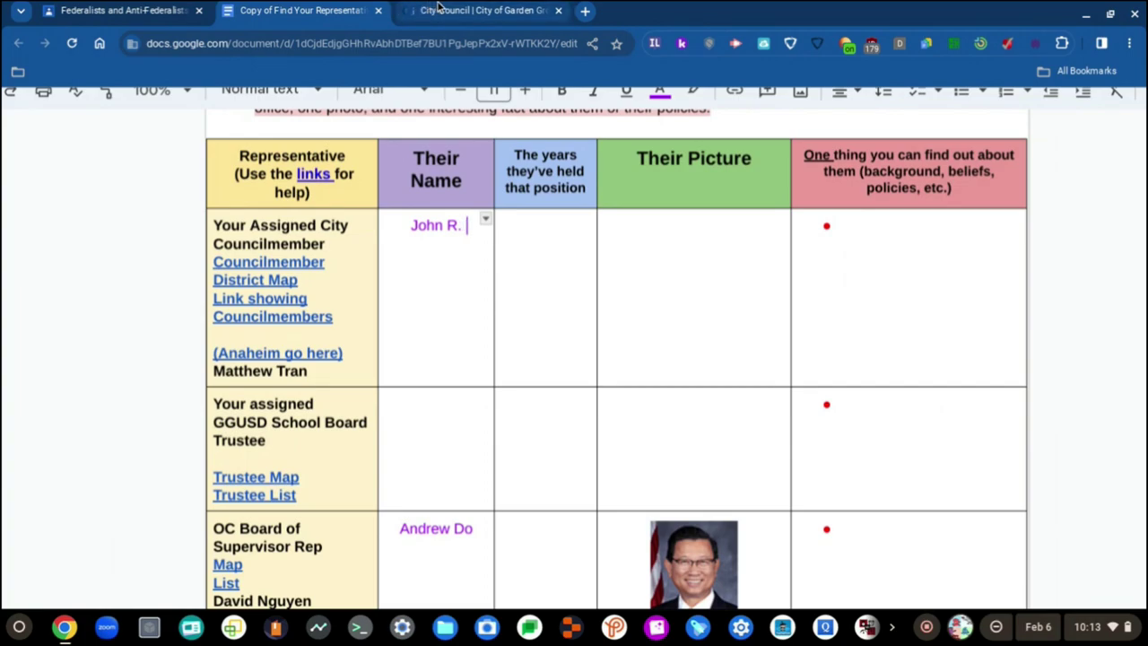
left_click(439, 9)
left_click(276, 8)
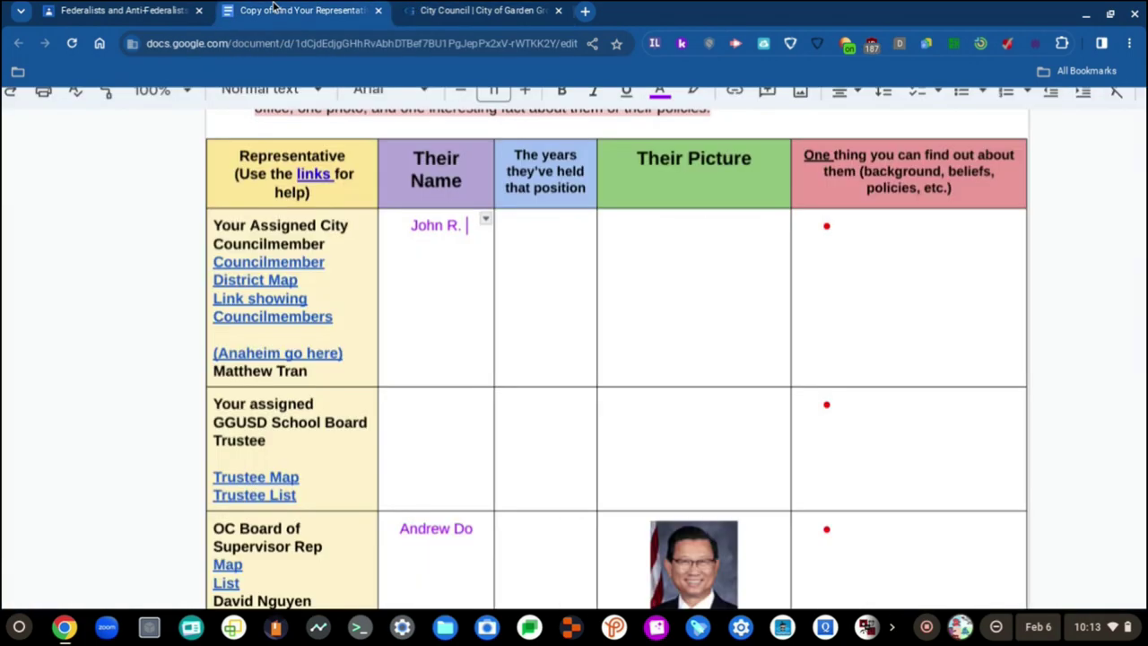
type("O-Neil")
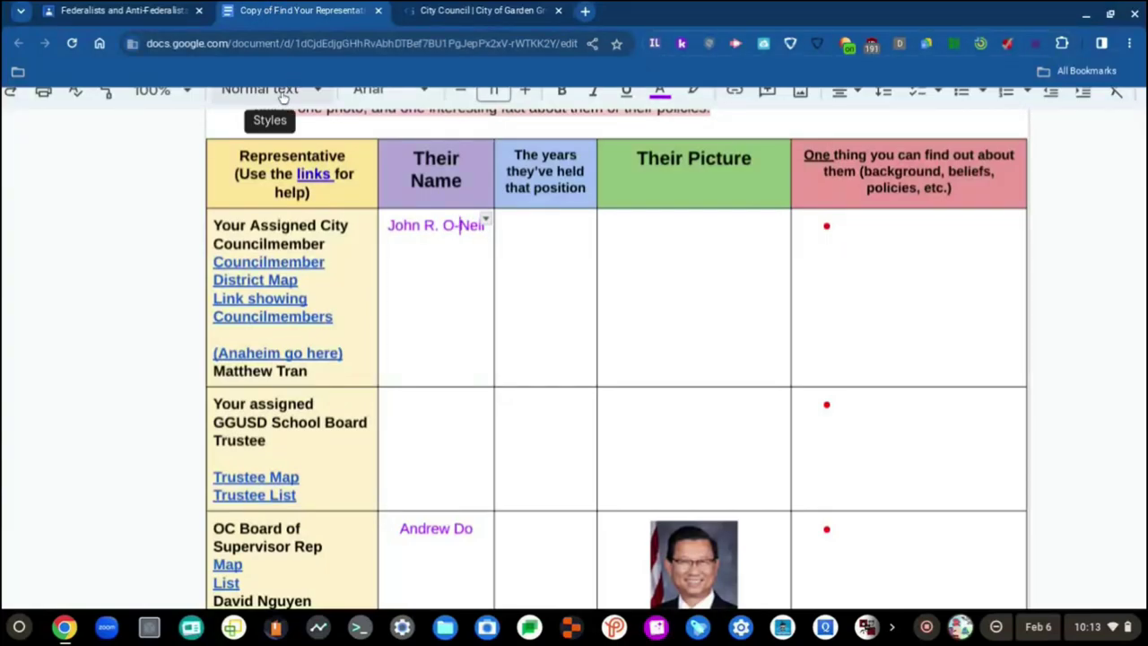
key("BackSpace")
type("'")
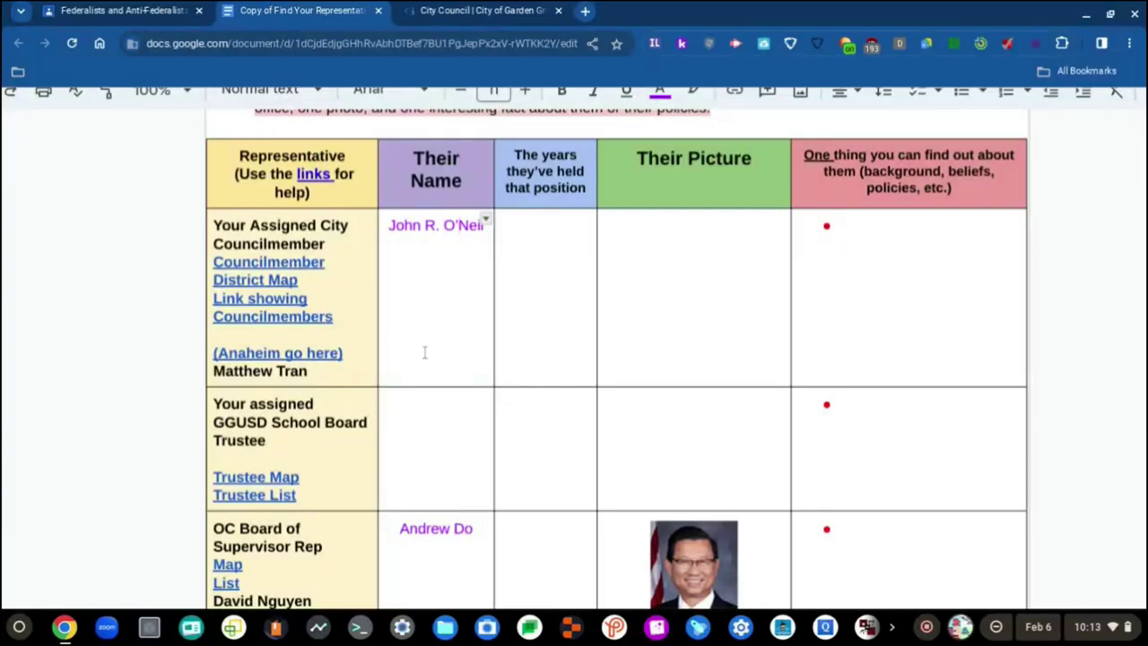
Step: Add the missing 'l' to the surname and bring the City Council page back up
key("ctrl+Tab")
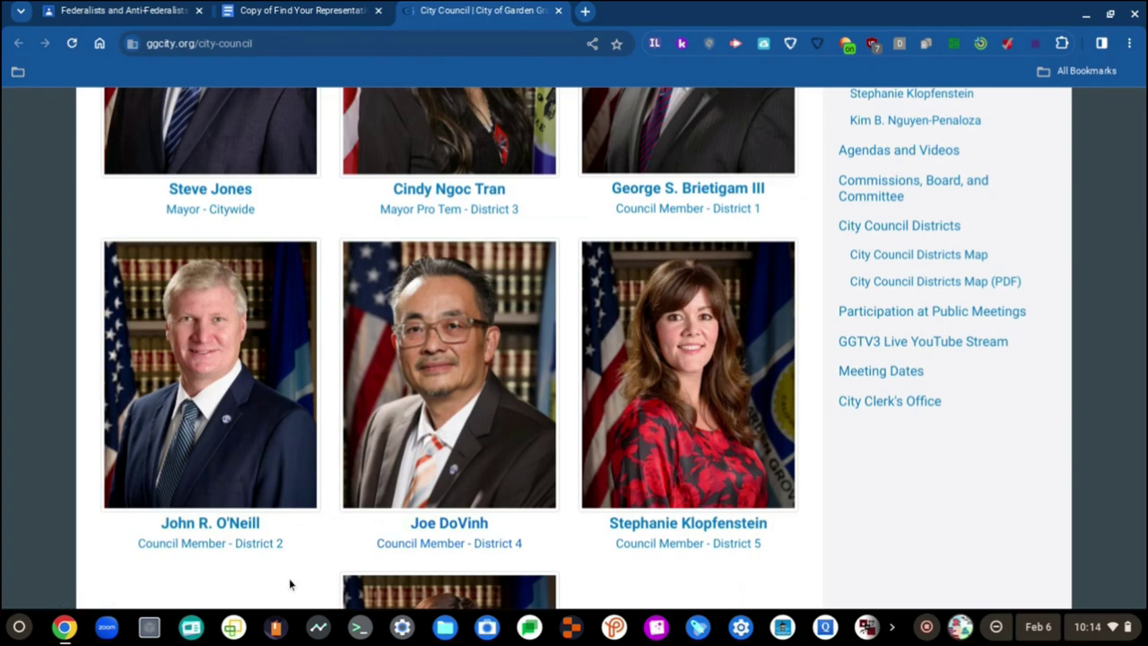
key("ctrl+shift+Tab")
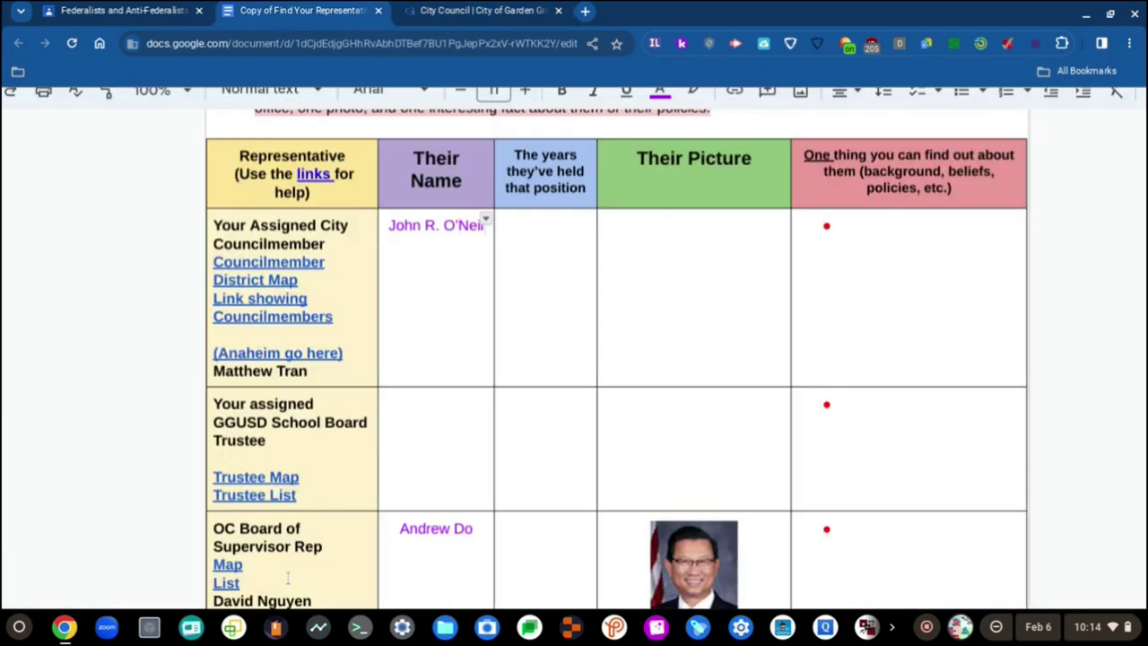
type("l")
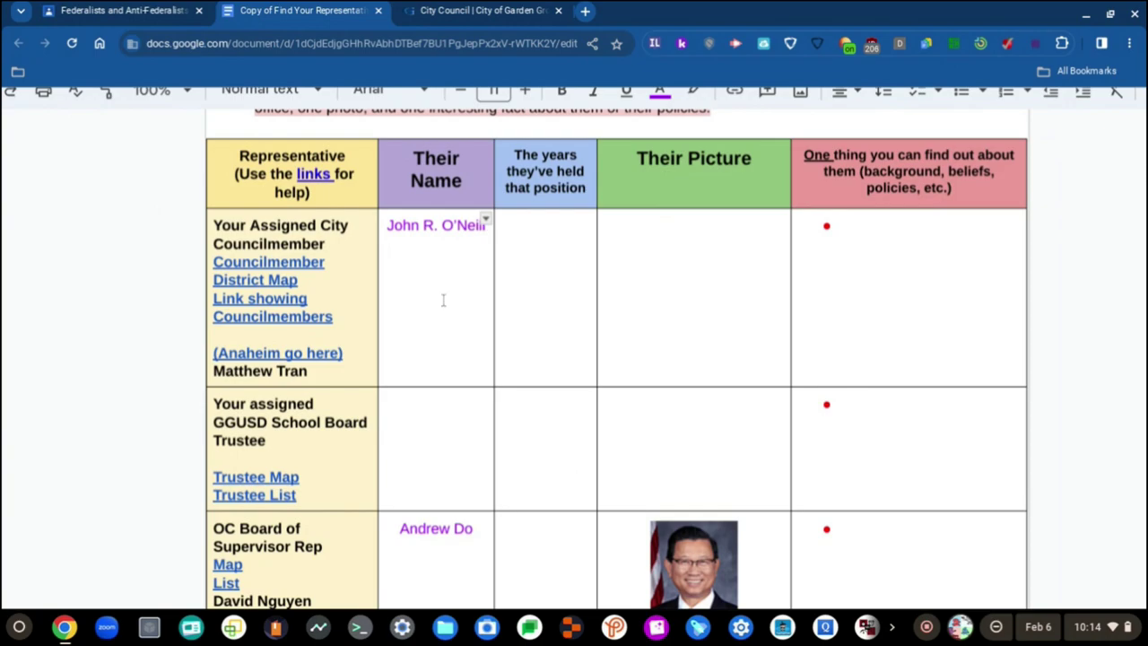
key("ctrl+Tab")
key("ctrl+shift+Tab")
key("ctrl+Tab")
key("ctrl+shift+Tab")
key("ctrl+Tab")
key("ctrl+shift+Tab")
key("ctrl+Tab")
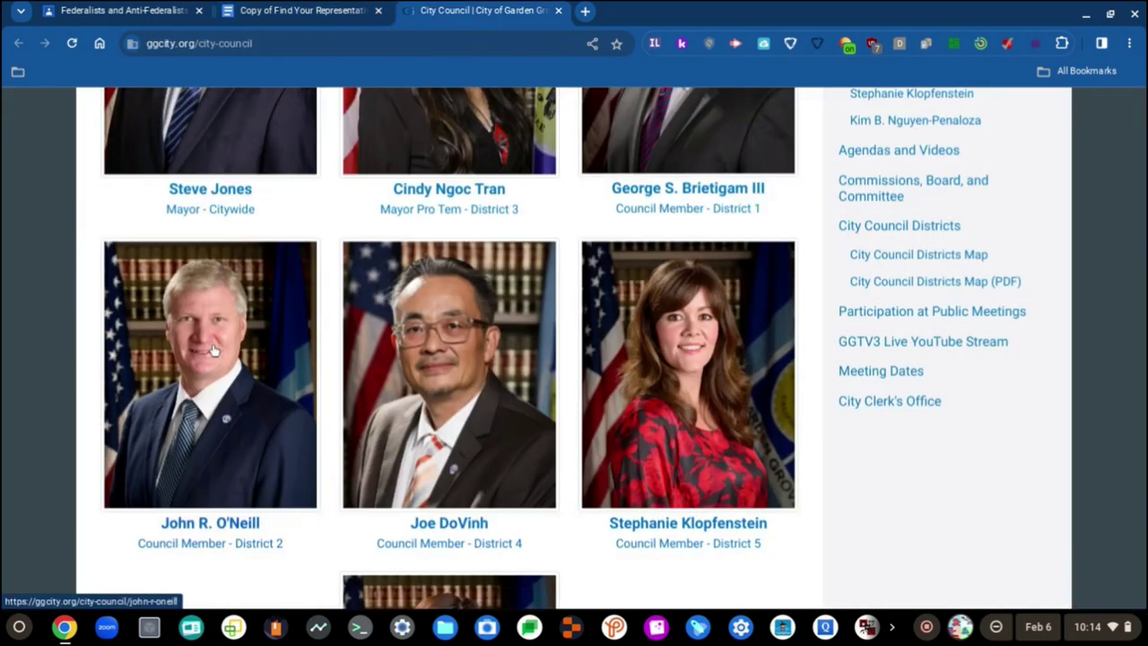
right_click(179, 344)
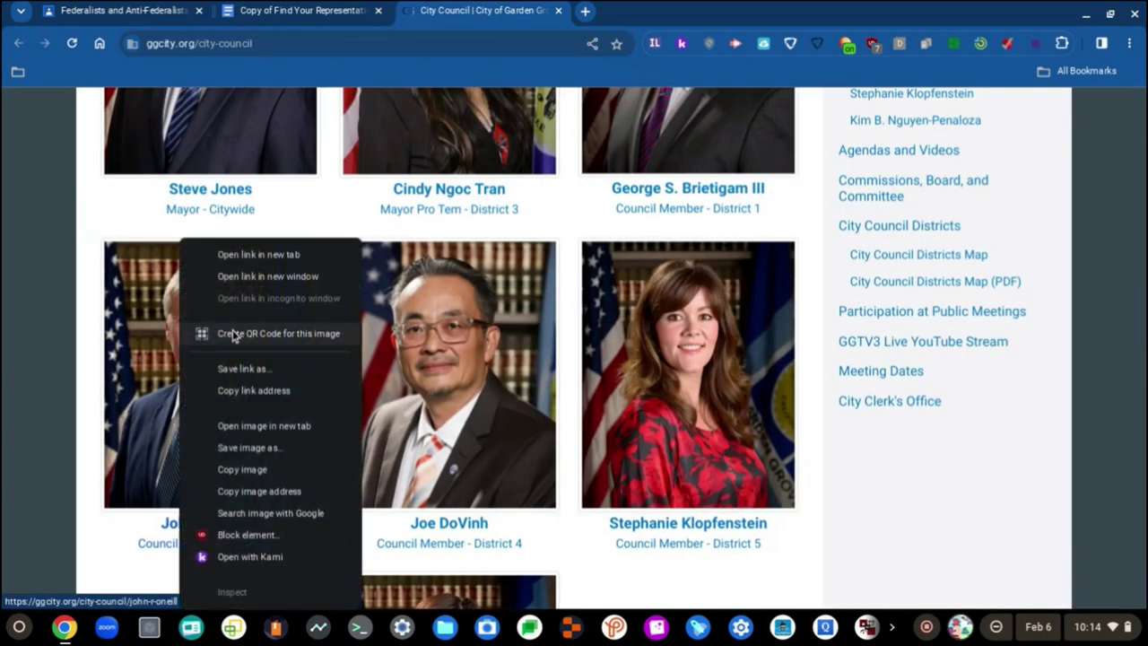
Step: Copy the council member's photo from the city website and paste it into the Their Picture cell
left_click(287, 469)
left_click(300, 10)
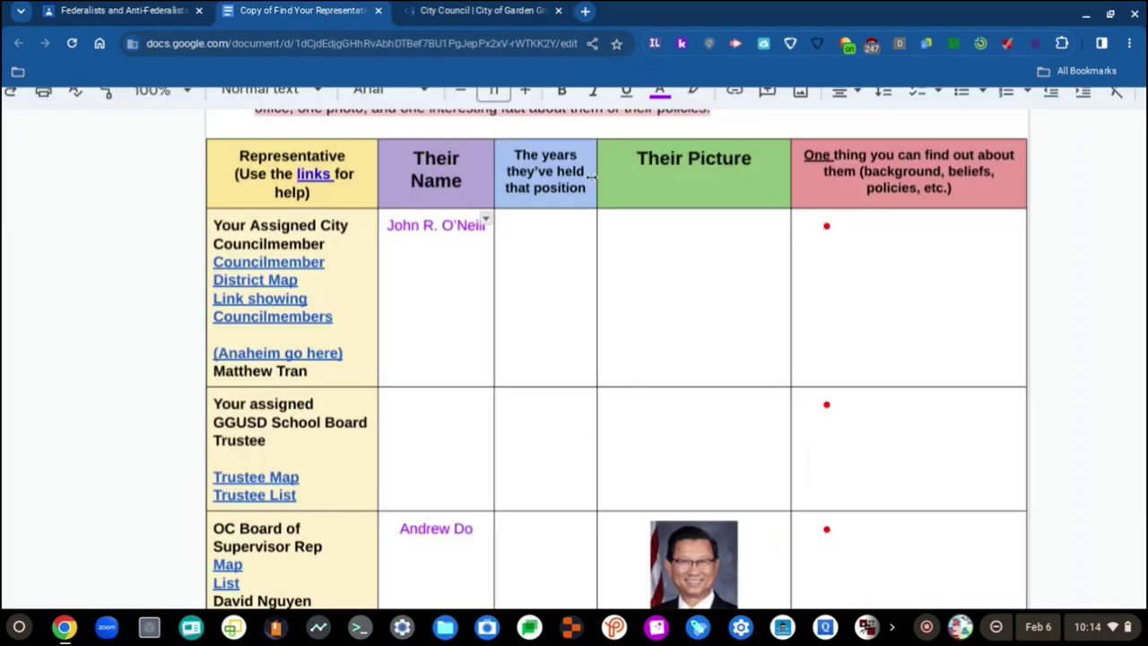
left_click(545, 266)
left_click(716, 260)
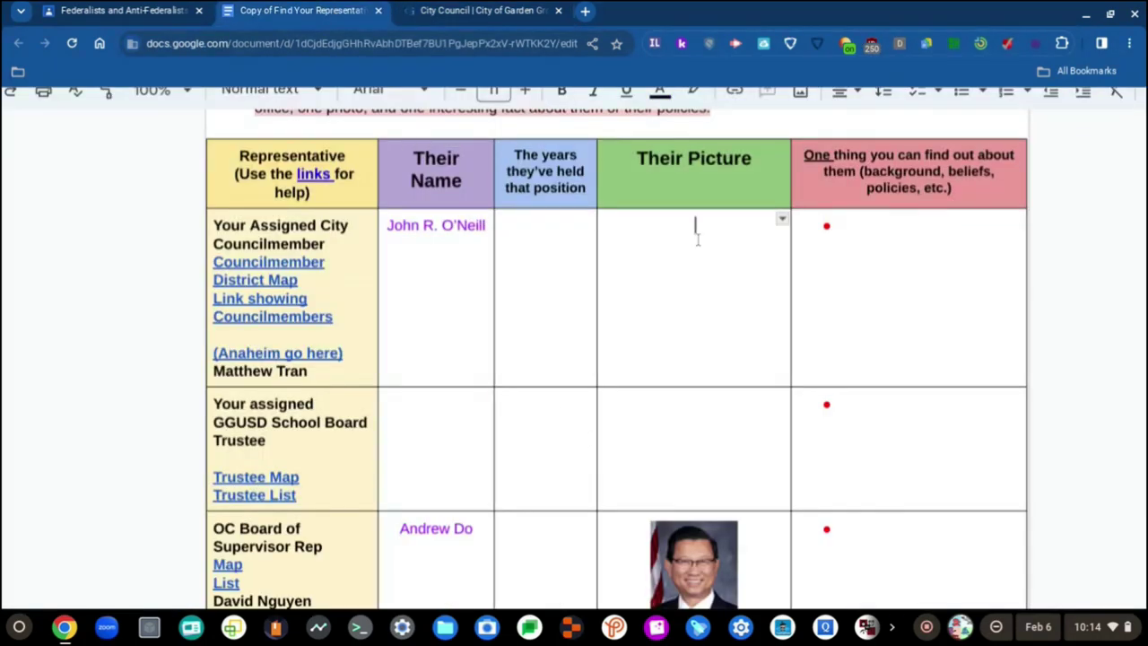
key("ctrl+v")
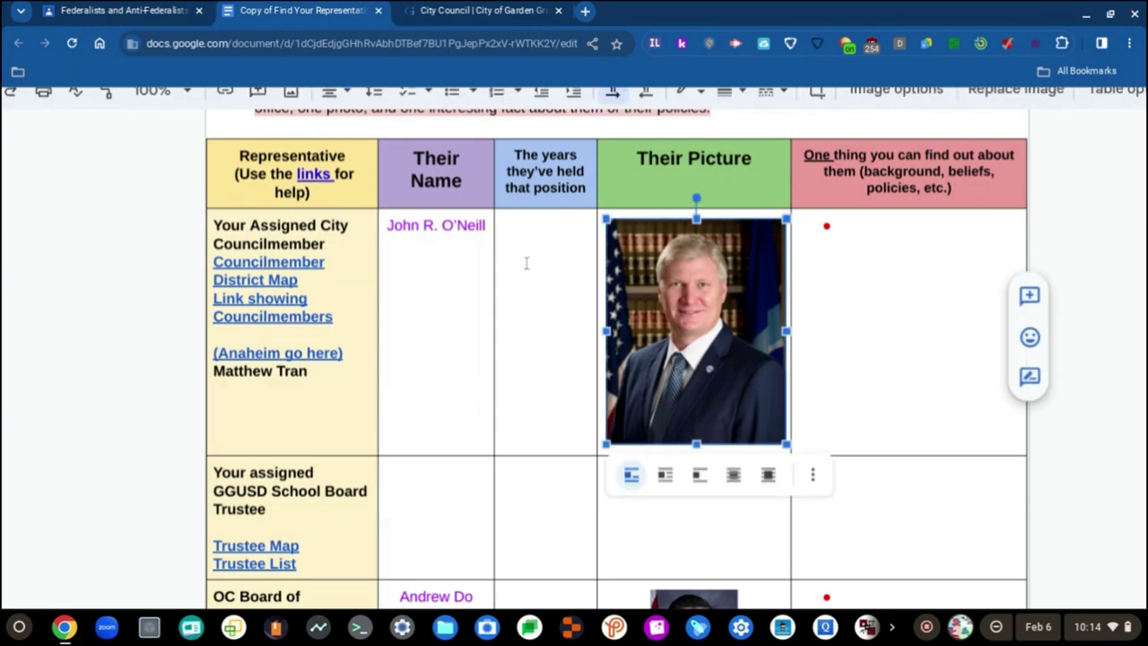
Step: Open the council member's profile page from the City Council page
left_click(533, 259)
left_click(458, 9)
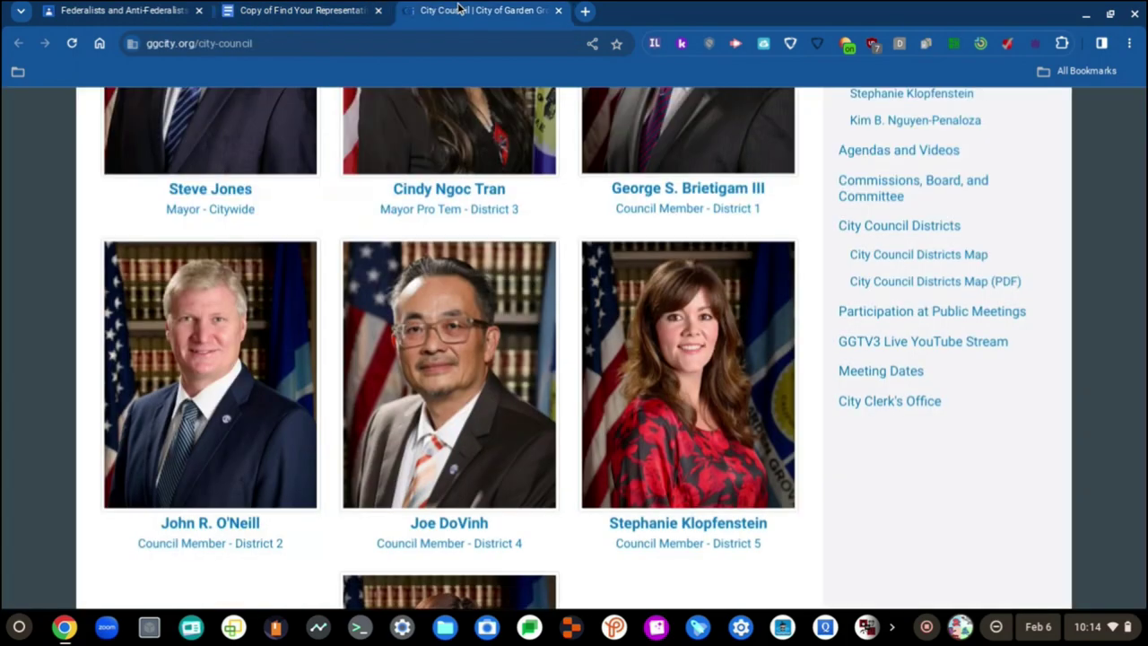
left_click(221, 522)
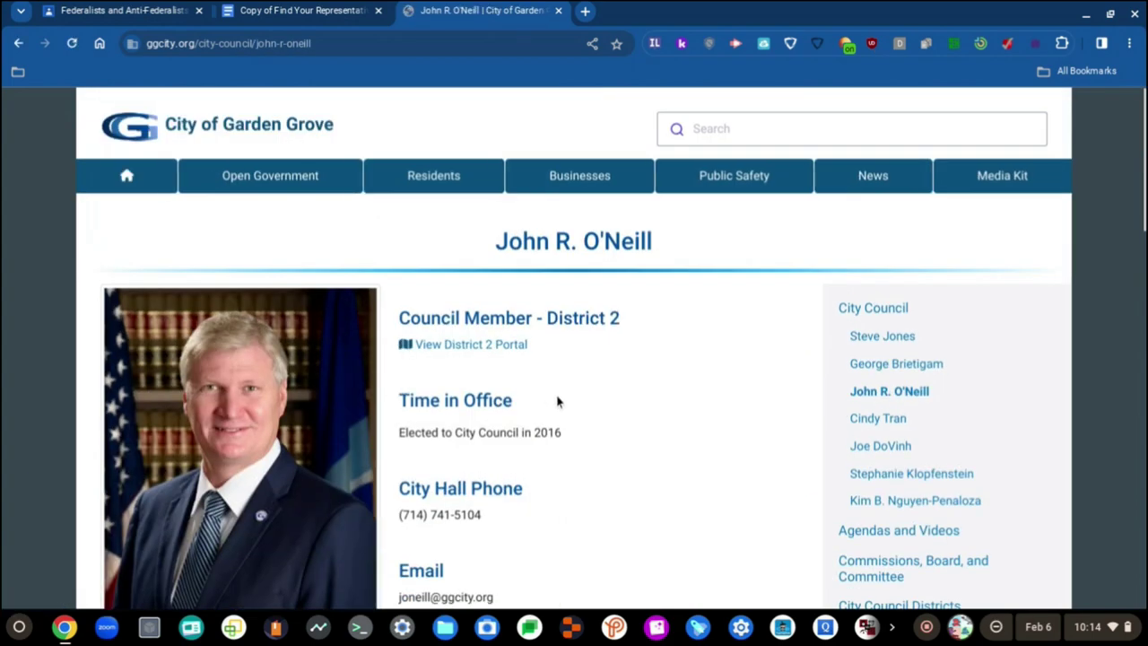
Step: Scroll the council member's profile, then glance back at the worksheet's councilmember row
scroll(556, 401, "down", 1)
scroll(556, 401, "down", 1)
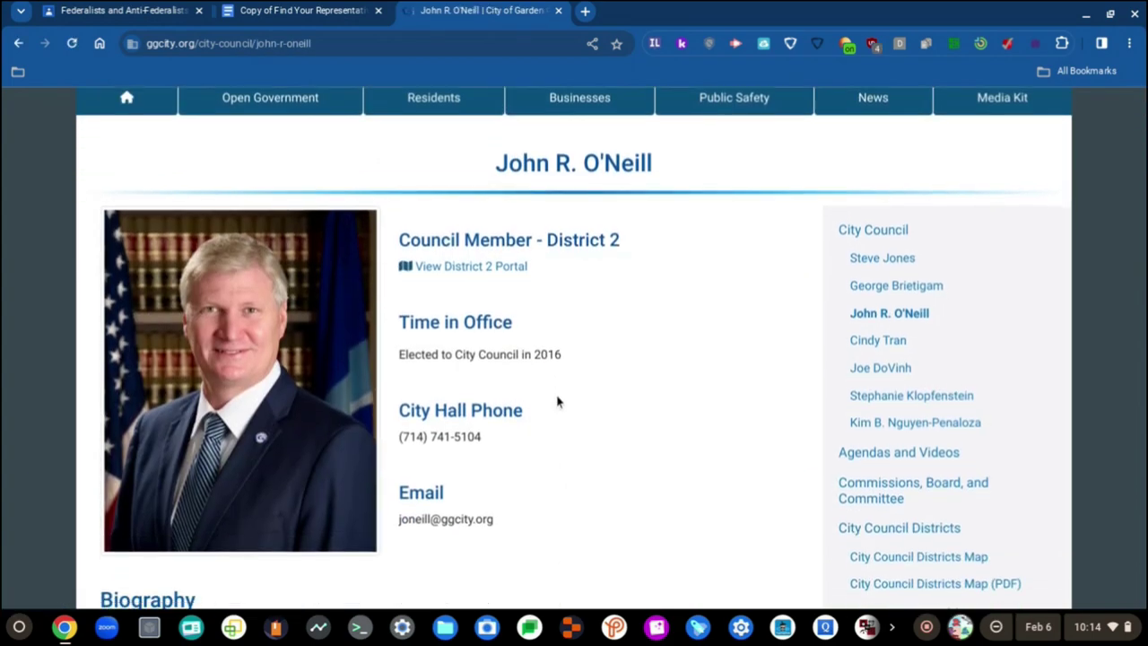
left_click(315, 9)
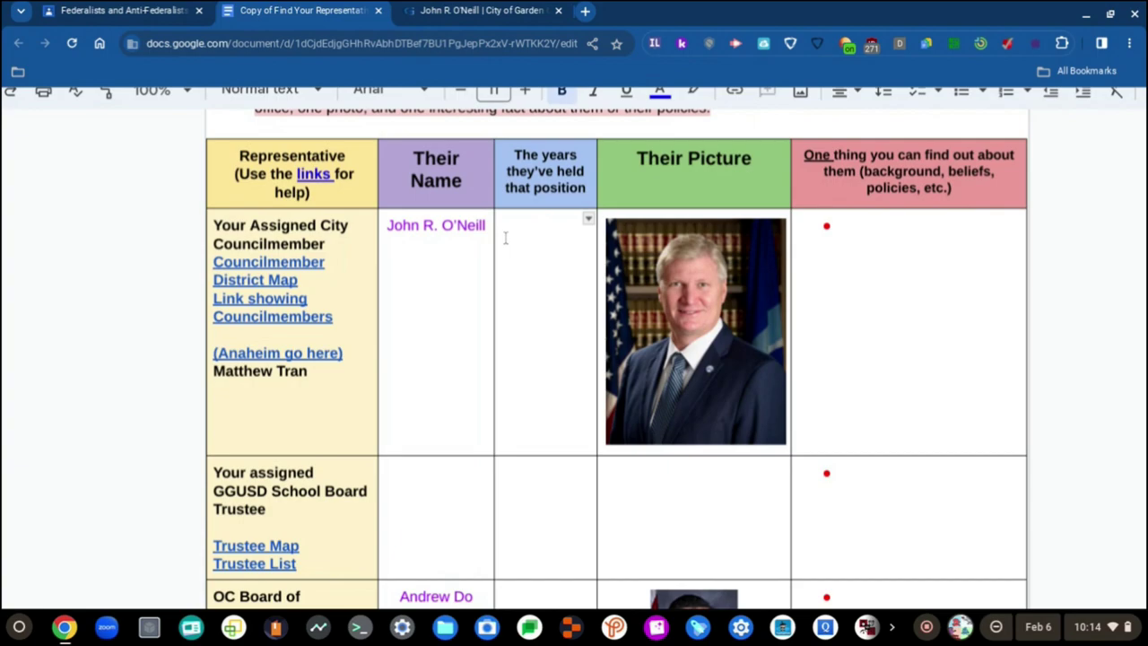
scroll(505, 238, "down", 5)
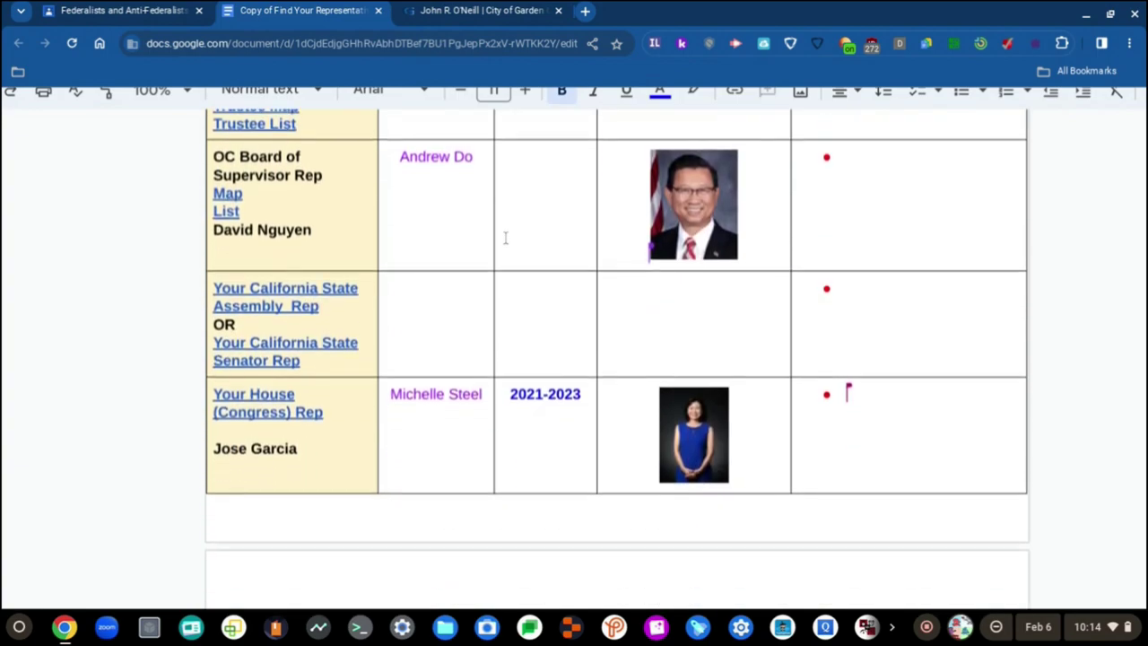
scroll(505, 238, "up", 6)
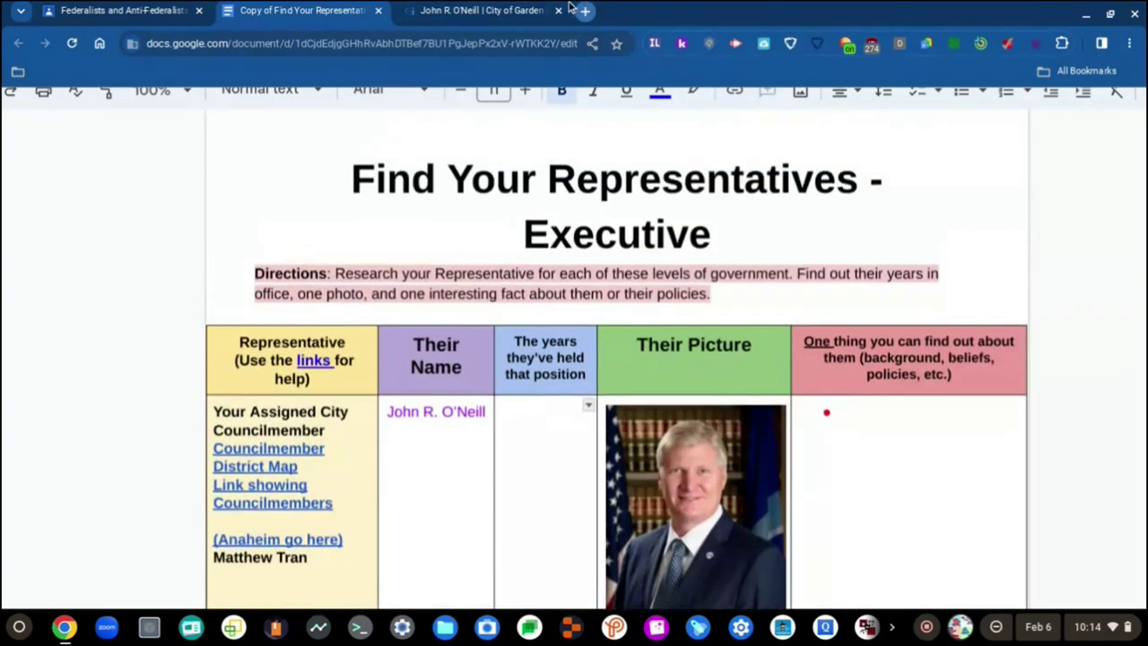
Step: Read the profile's Time in Office section, noting his 2016 election
left_click(485, 9)
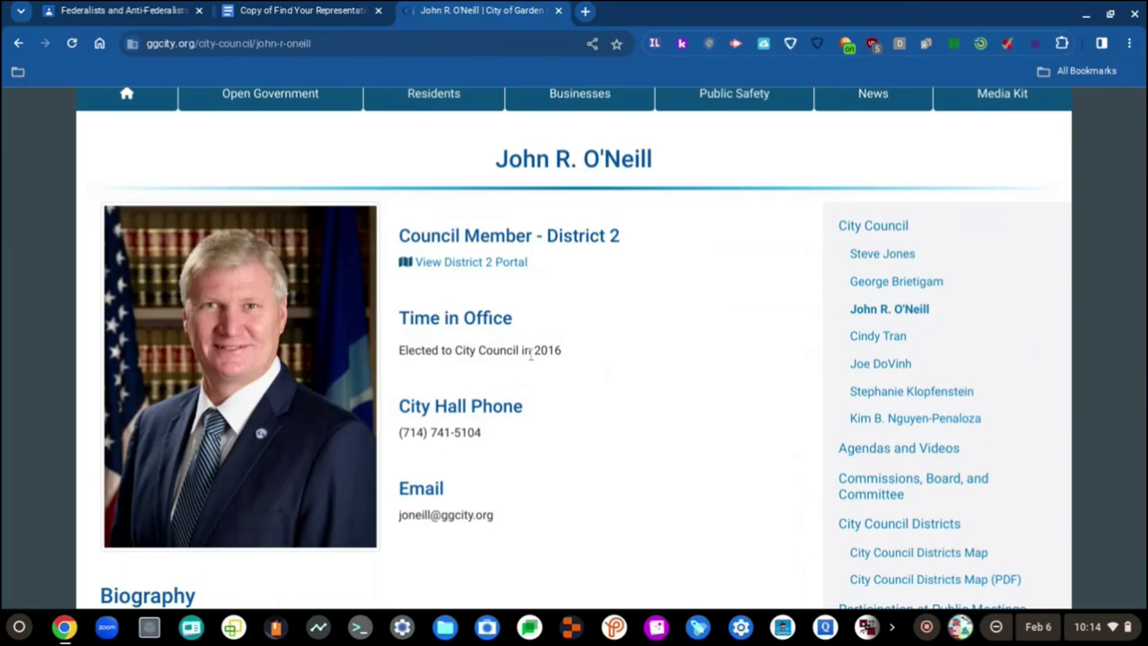
scroll(531, 352, "down", 10)
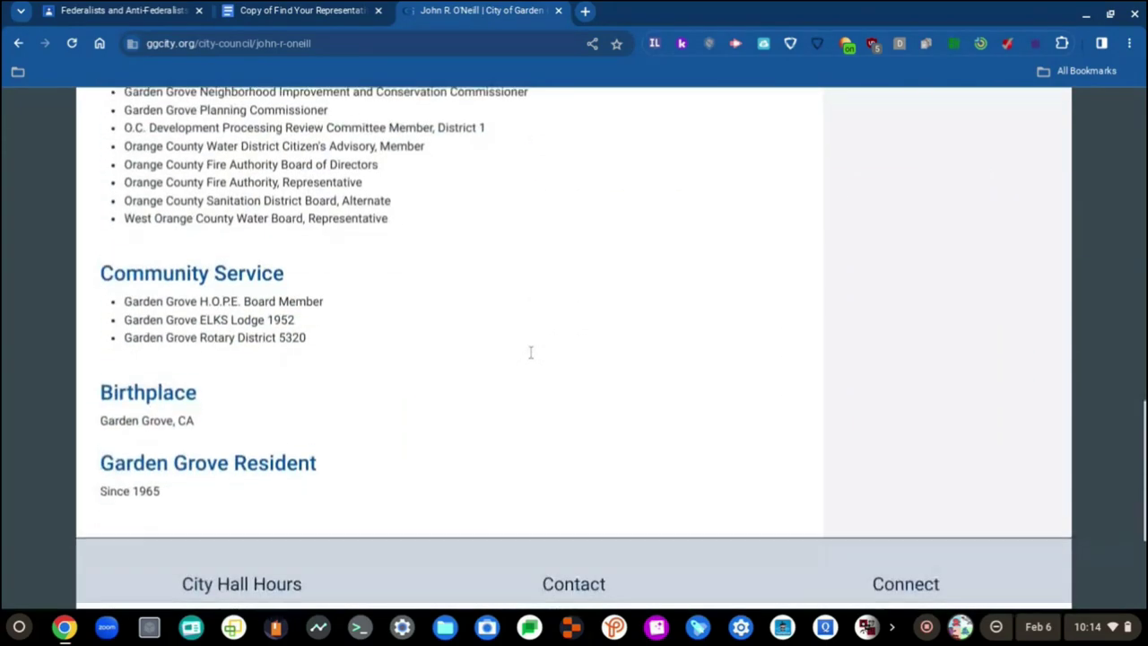
scroll(530, 353, "down", 3)
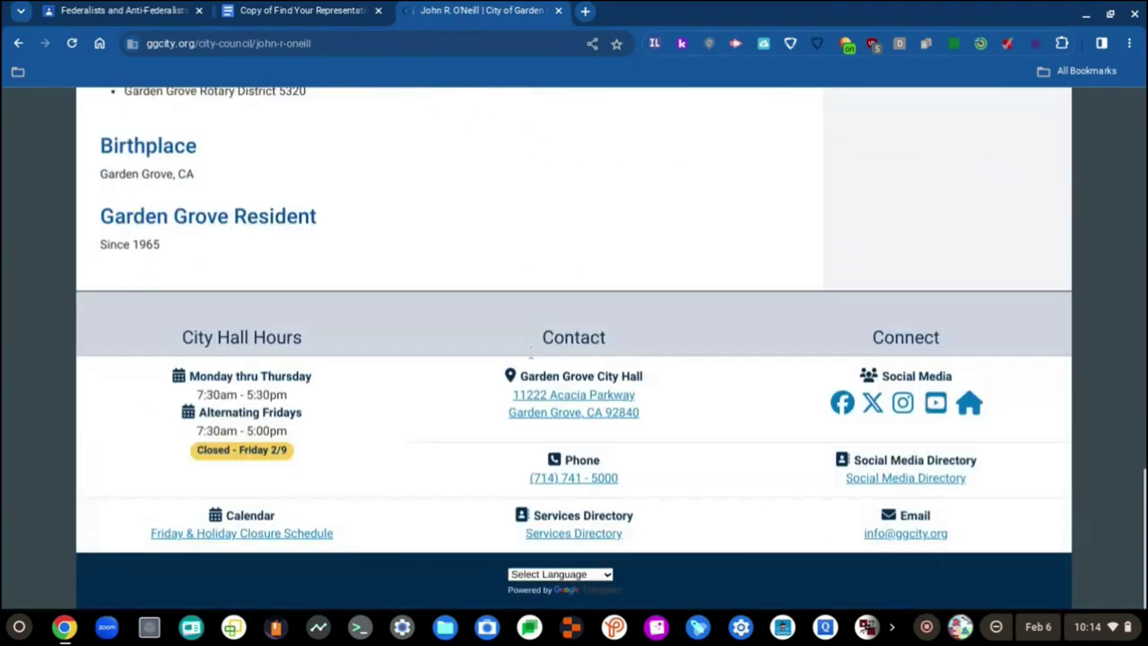
scroll(530, 353, "up", 5)
scroll(530, 352, "down", 5)
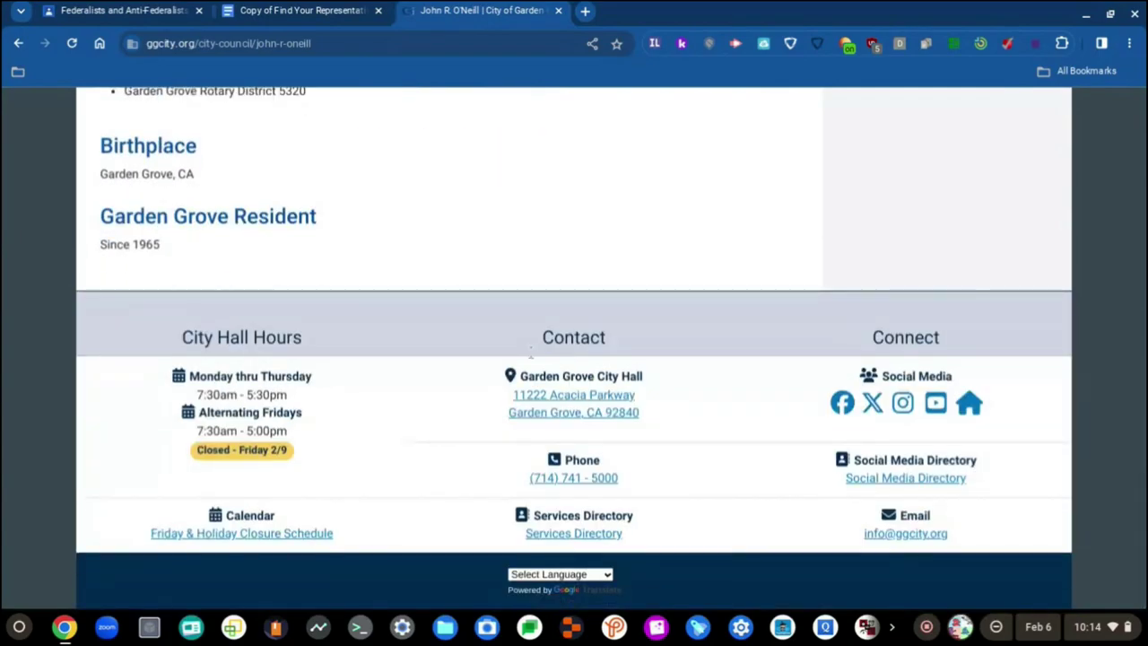
scroll(531, 352, "up", 12)
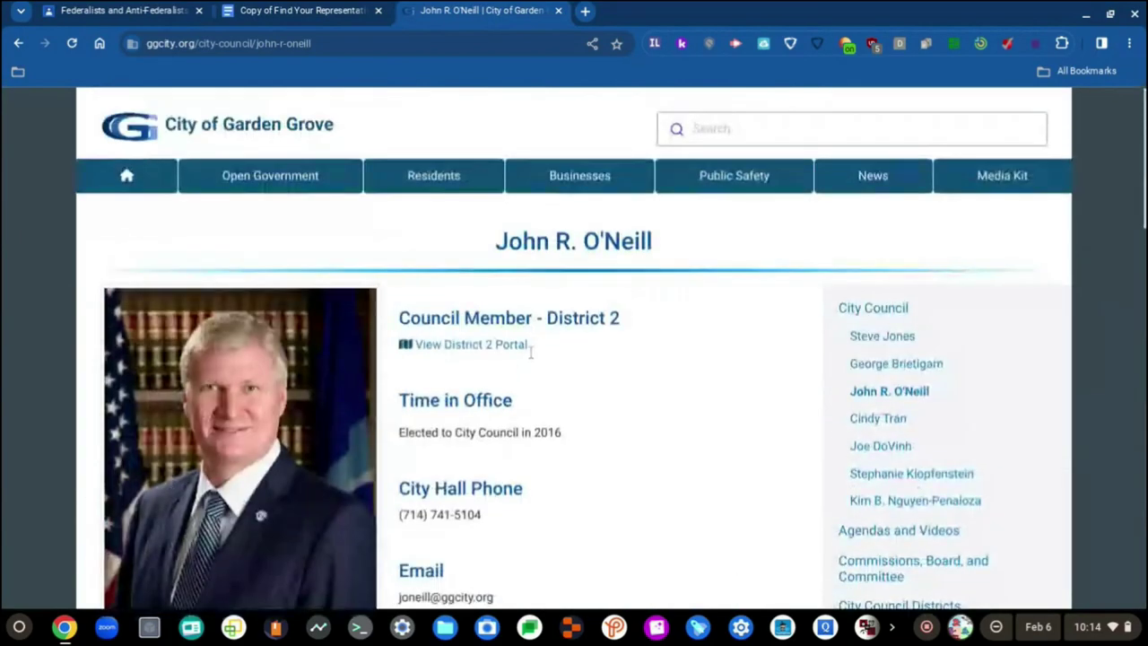
scroll(530, 352, "down", 2)
scroll(530, 353, "up", 1)
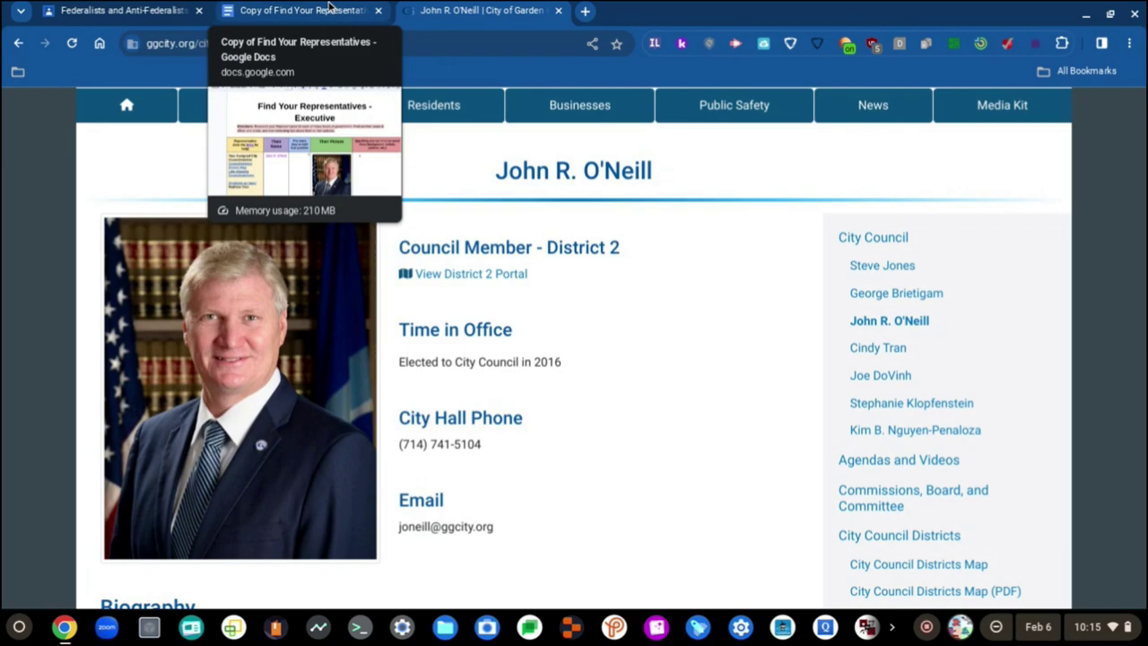
left_click(328, 9)
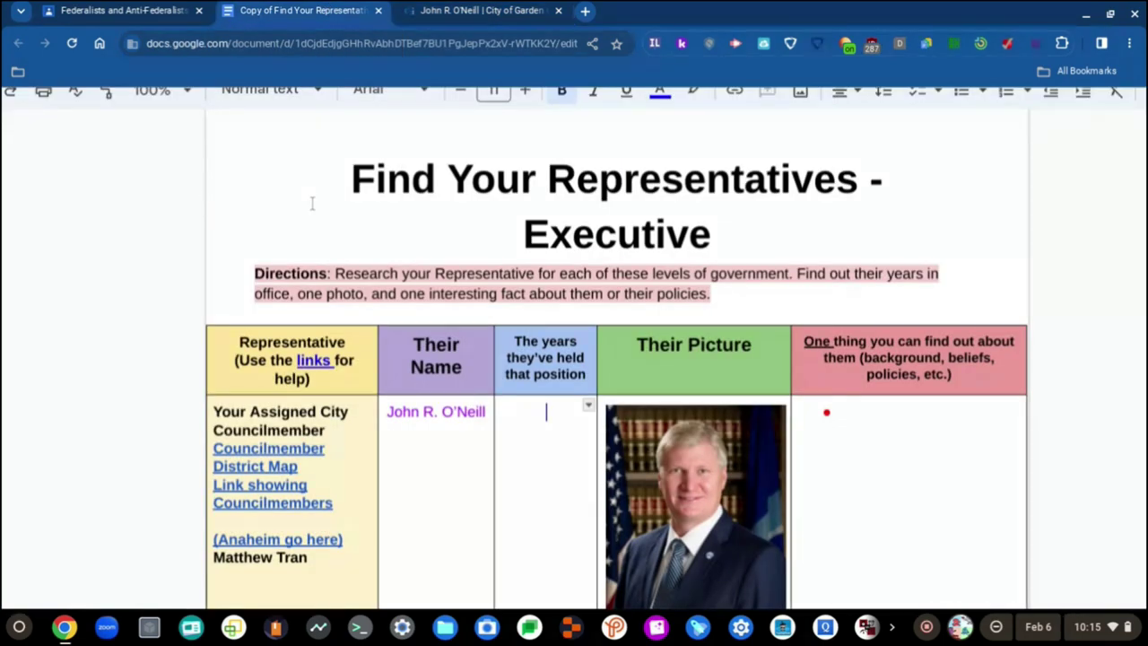
left_click(466, 9)
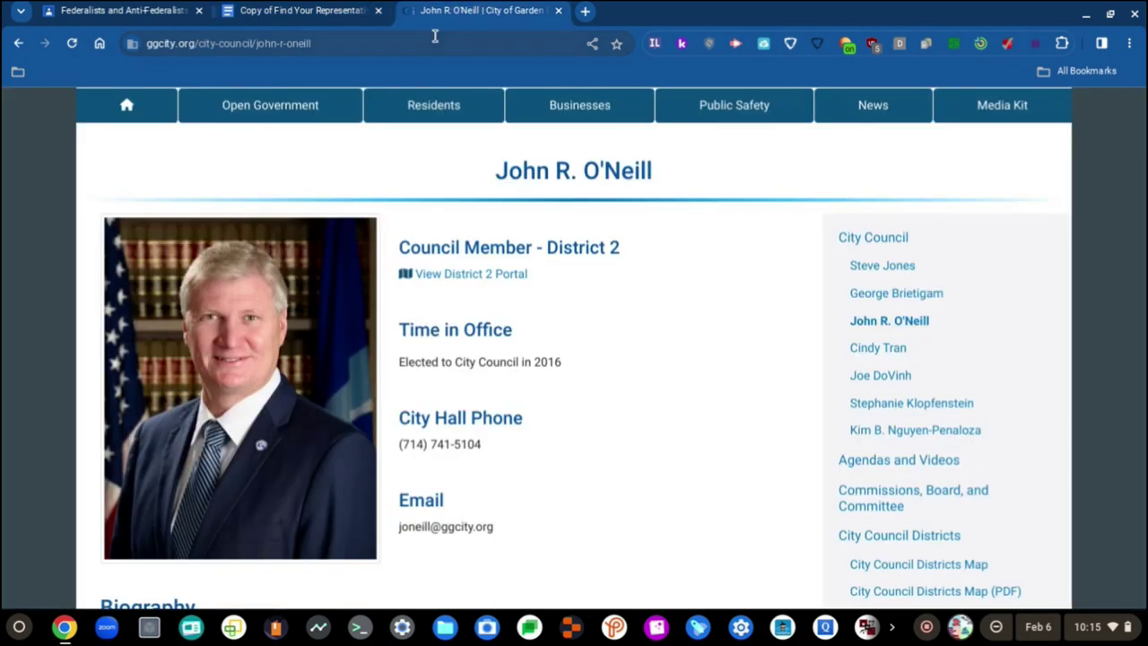
Step: Enter 2016-2024 in the councilmember row's years-in-position cell
mouse_move(330, 7)
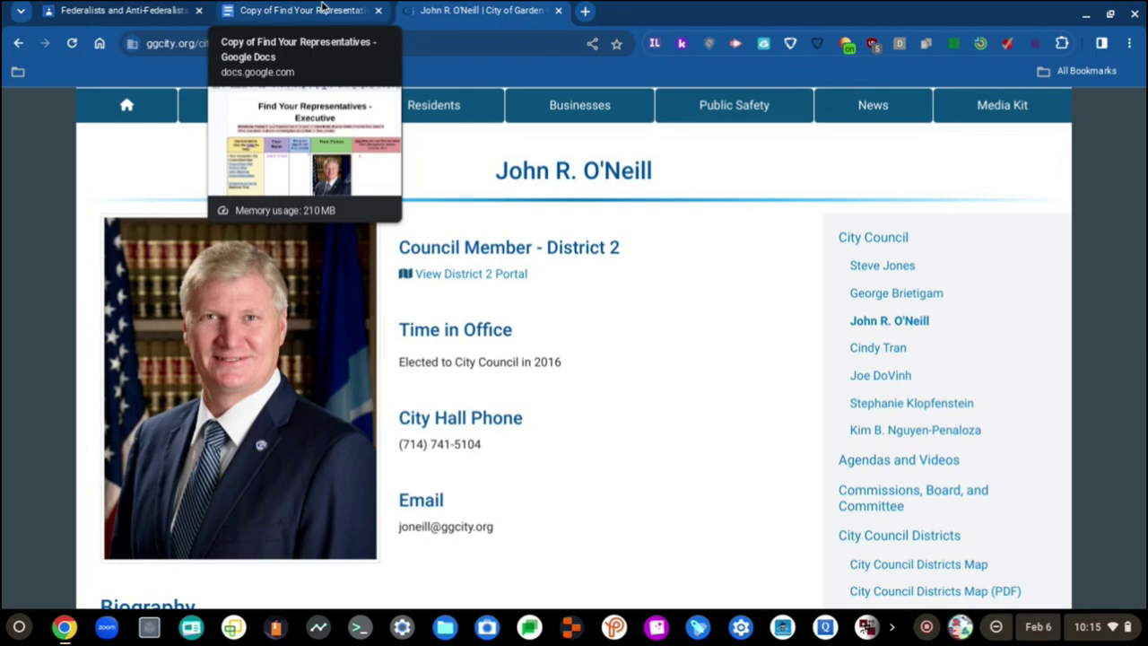
left_click(323, 7)
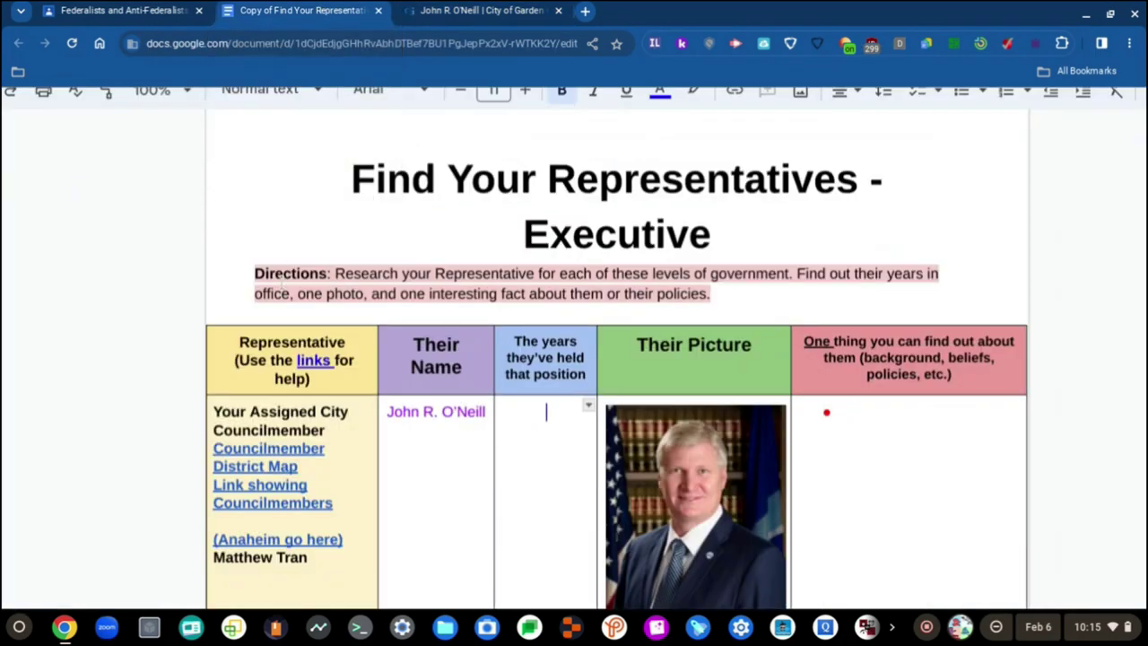
type("2016-2024")
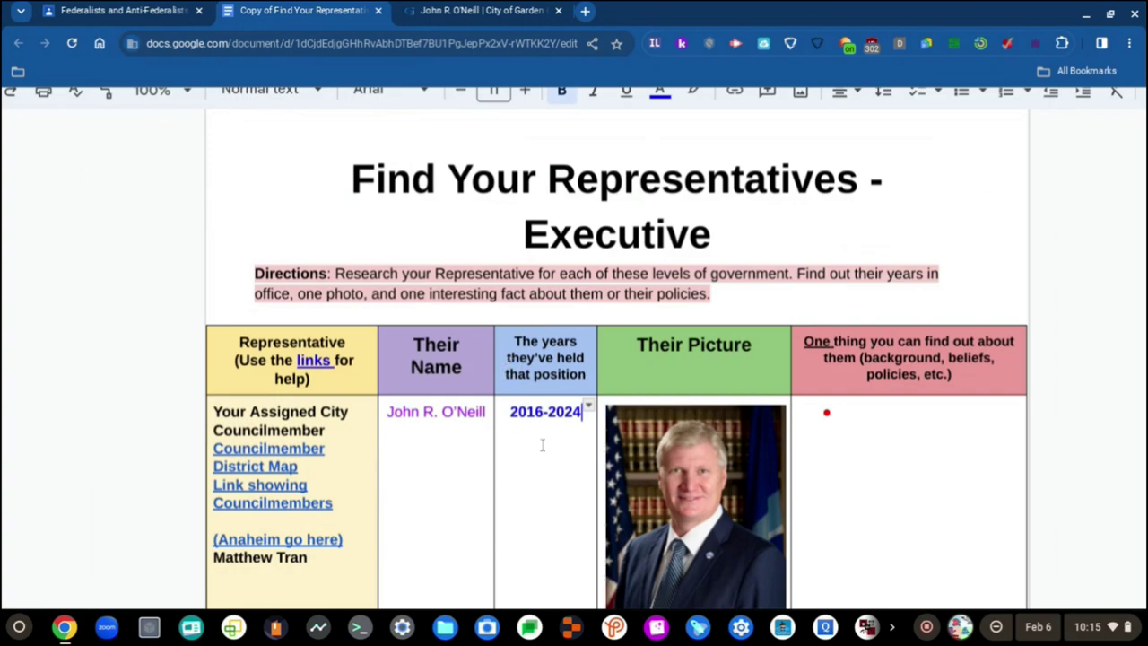
scroll(541, 445, "down", 5)
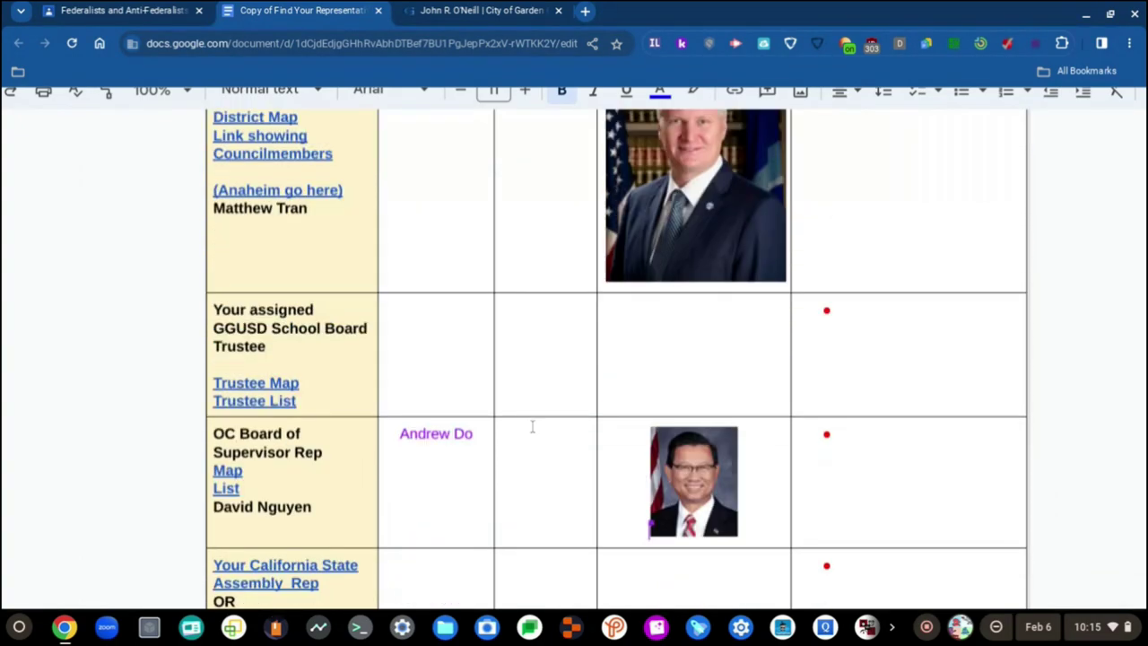
scroll(531, 427, "up", 2)
scroll(532, 427, "up", 3)
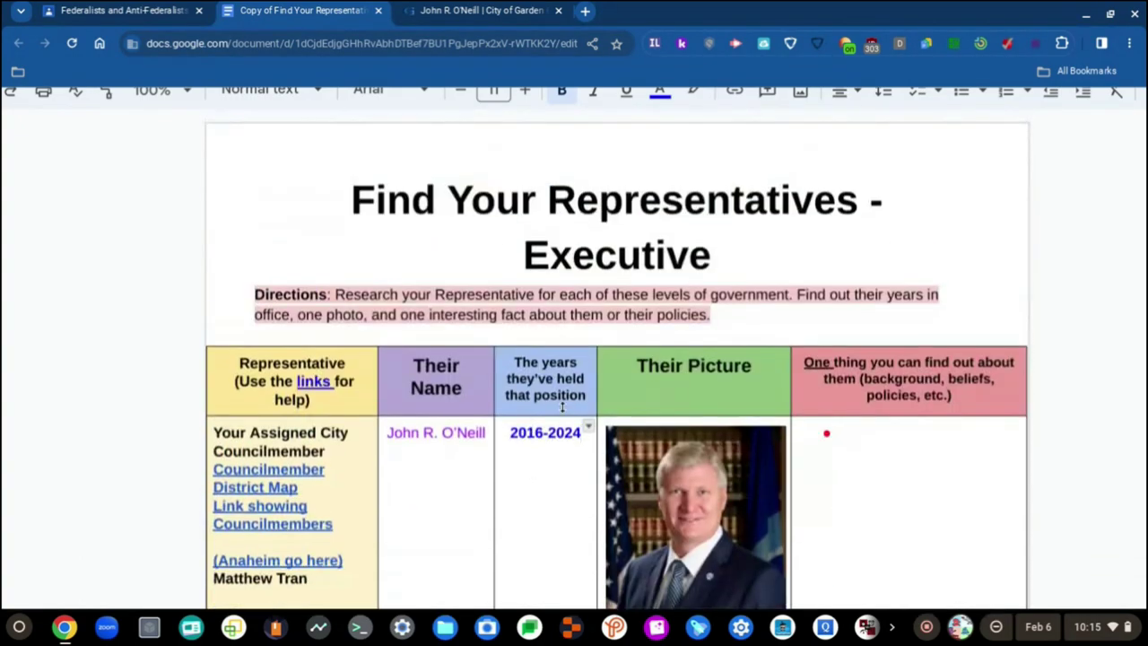
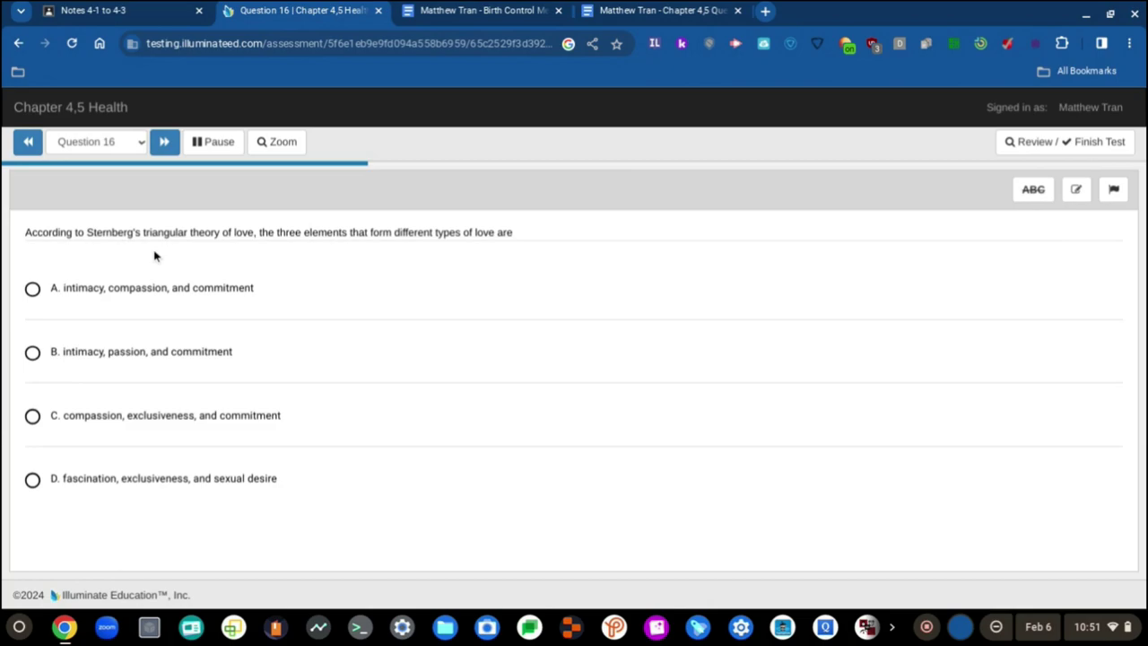
Step: Mark option A for Question 16 and bring up the Notes 4-1 to 4-3 class post
left_click(171, 285)
left_click(122, 7)
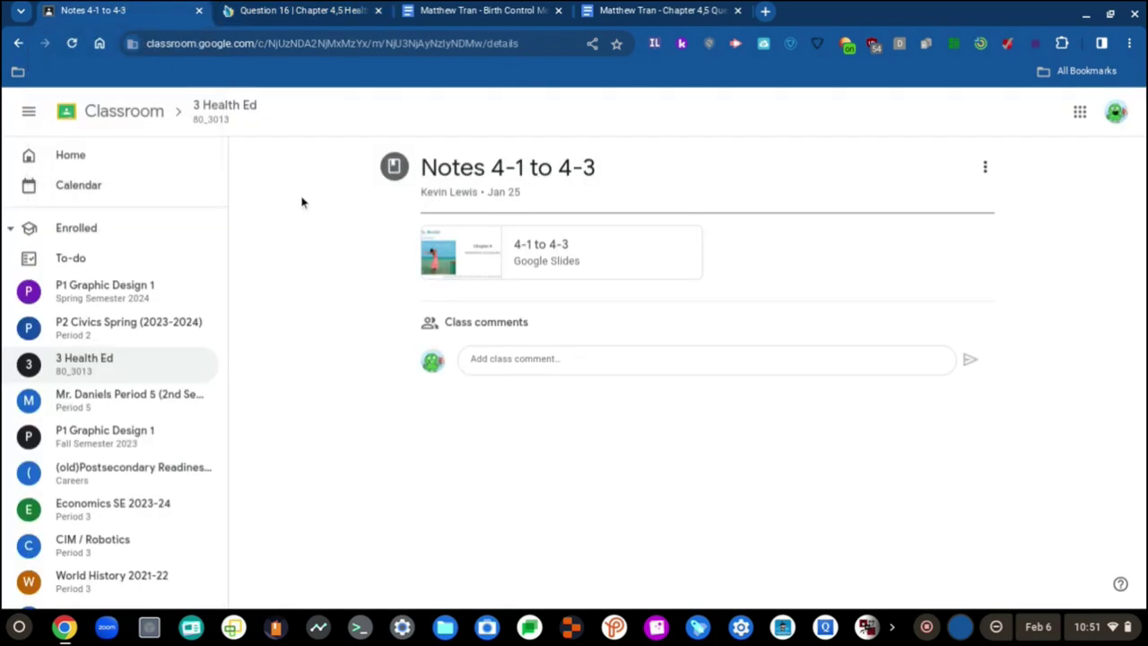
Step: Open the 4-1 to 4-3 deck at the Sternberg's Triangular Theory of Love slide, then return to Question 16
left_click(543, 255)
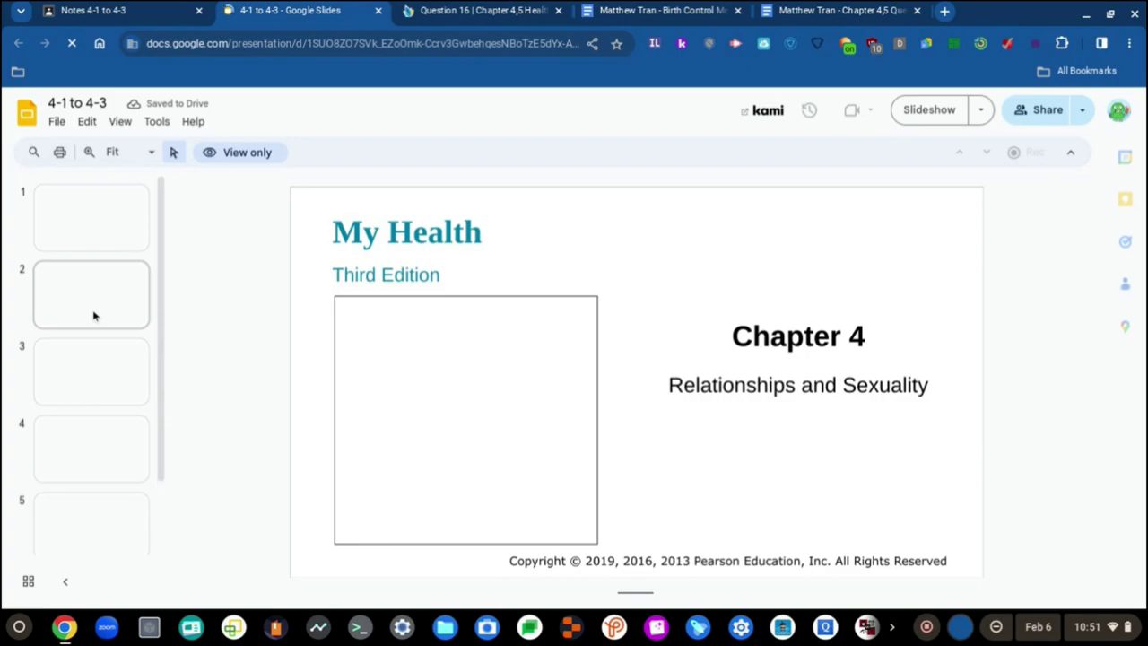
left_click(108, 356)
left_click(108, 298)
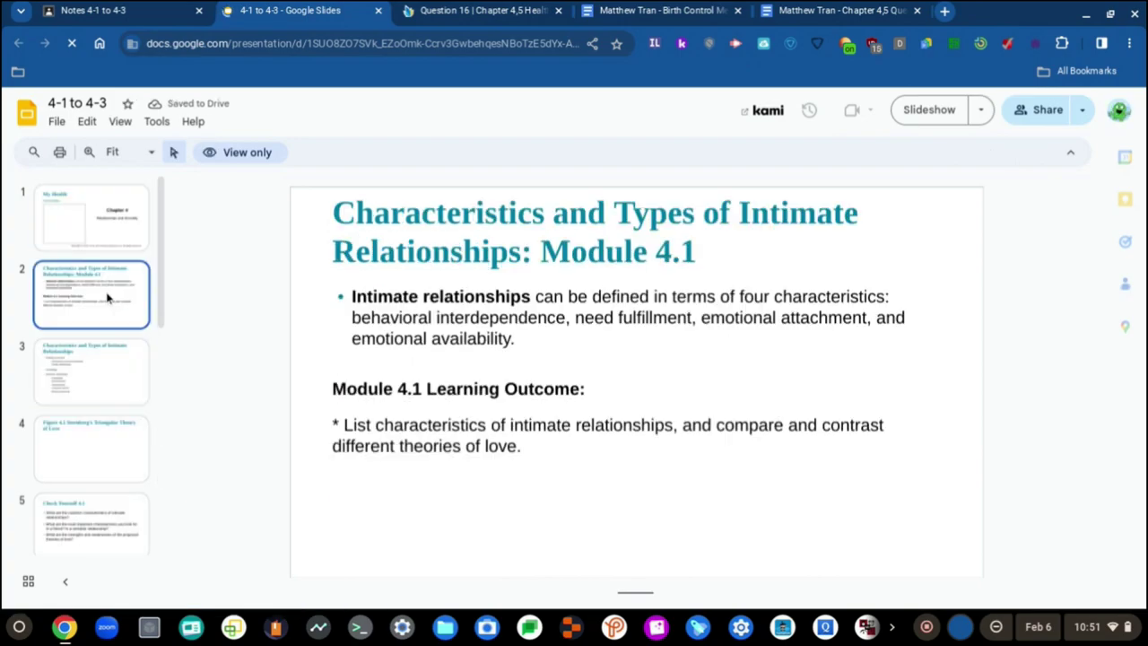
left_click(112, 413)
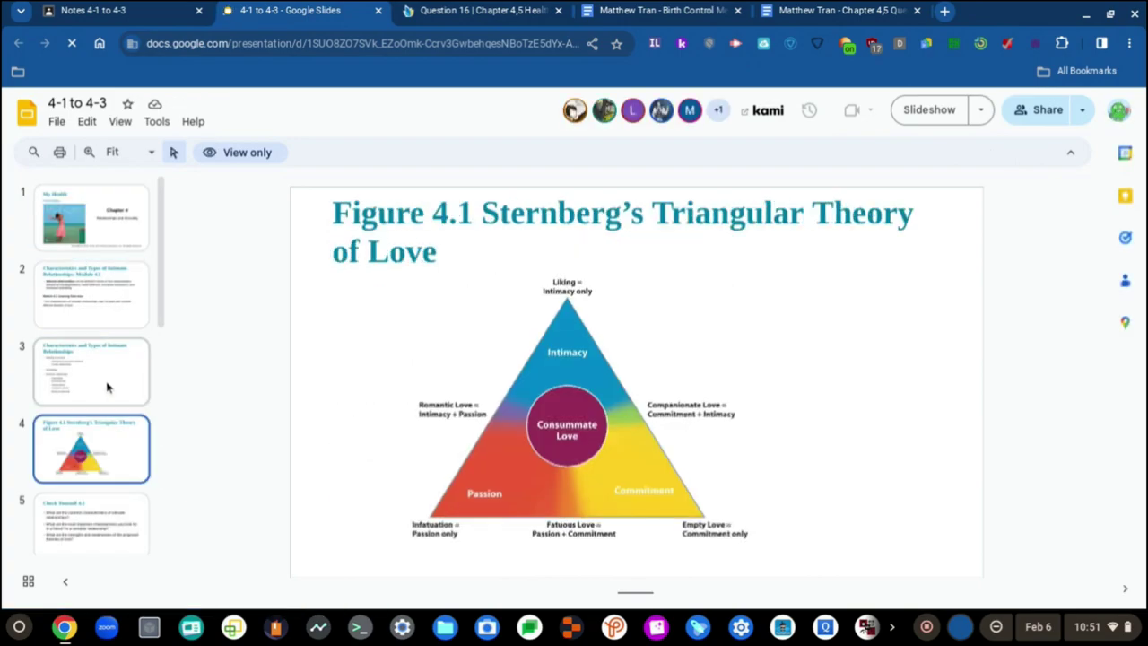
scroll(581, 412, "up", 2)
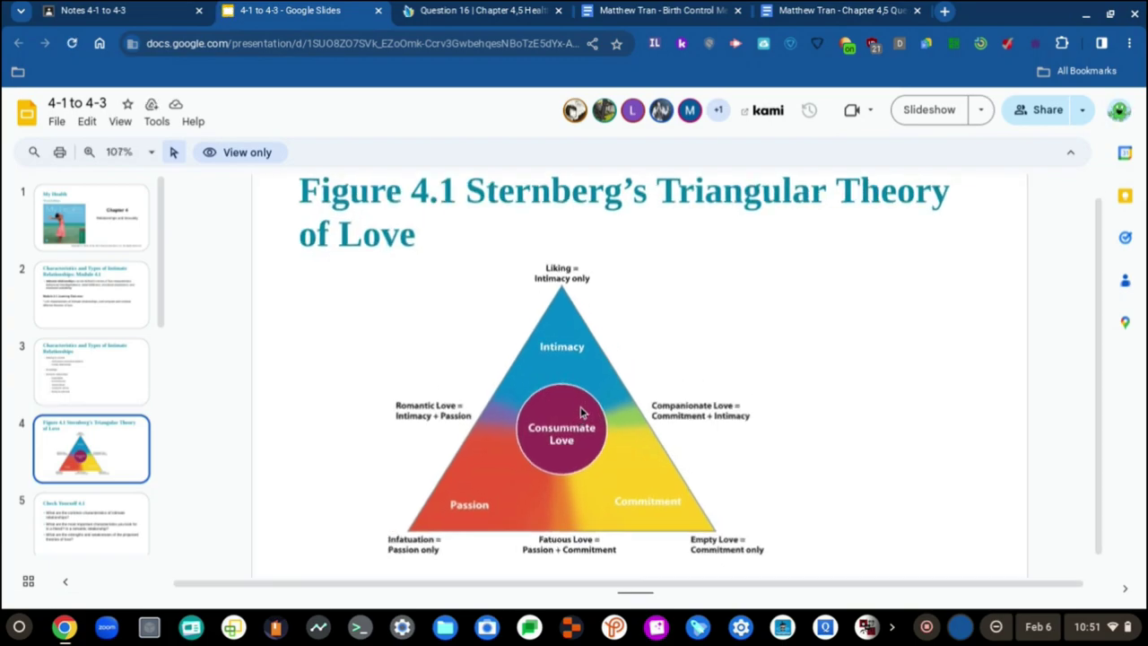
scroll(581, 413, "down", 1)
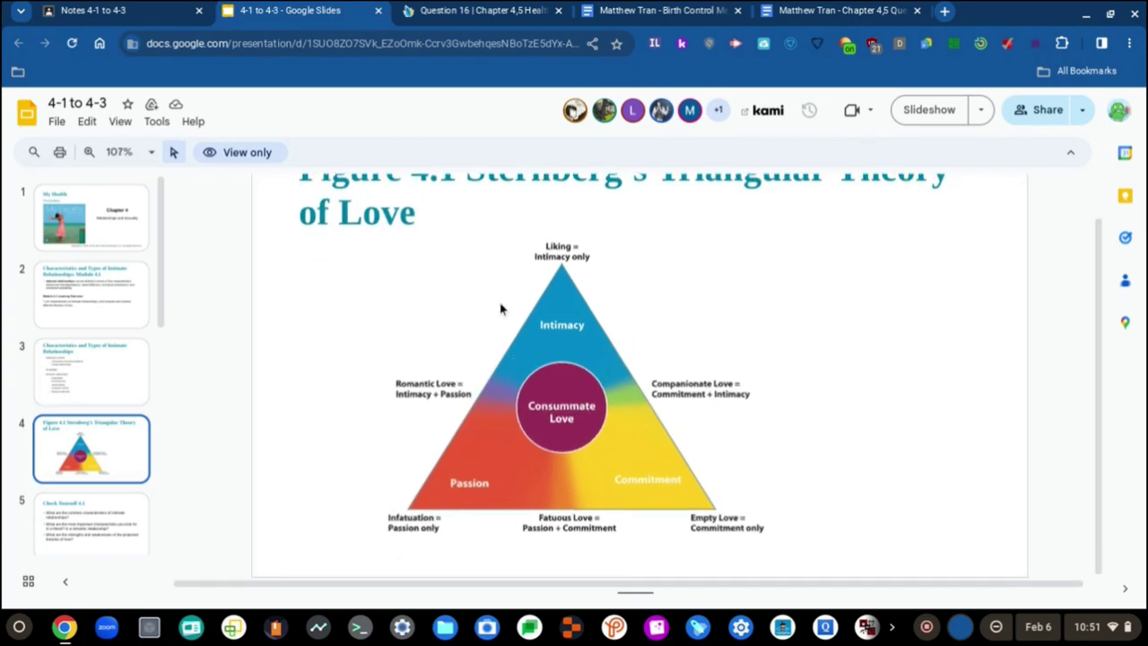
left_click(468, 9)
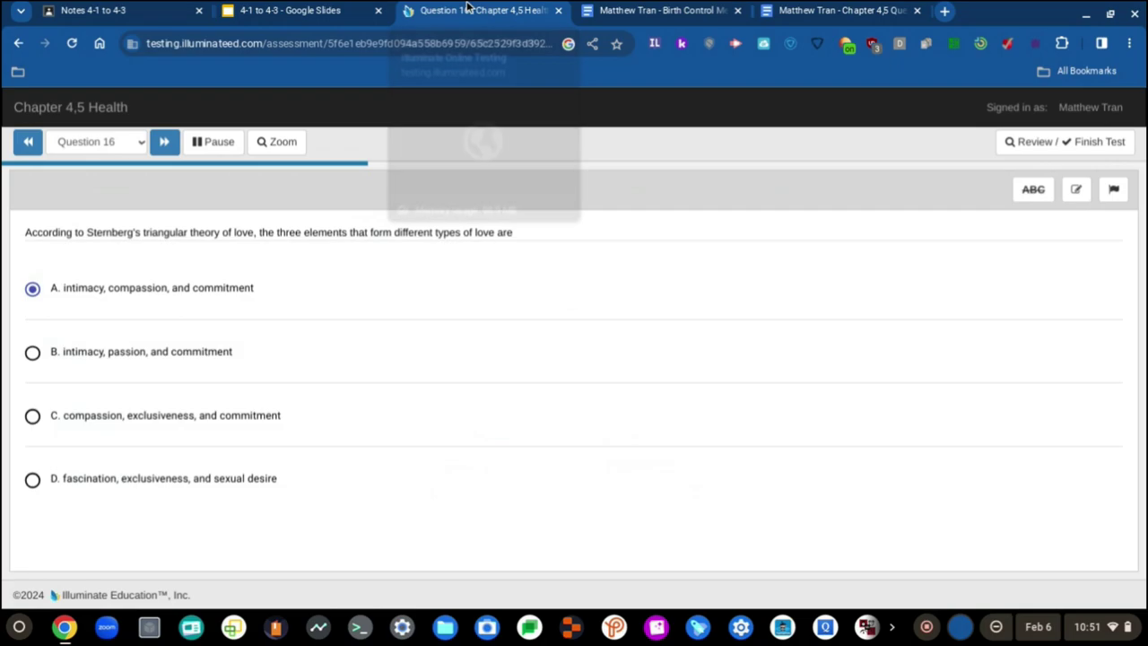
Step: Change Question 16 to B, intimacy, passion, and commitment, recheck the Sternberg slide, and advance to Question 17
left_click(157, 351)
left_click(288, 10)
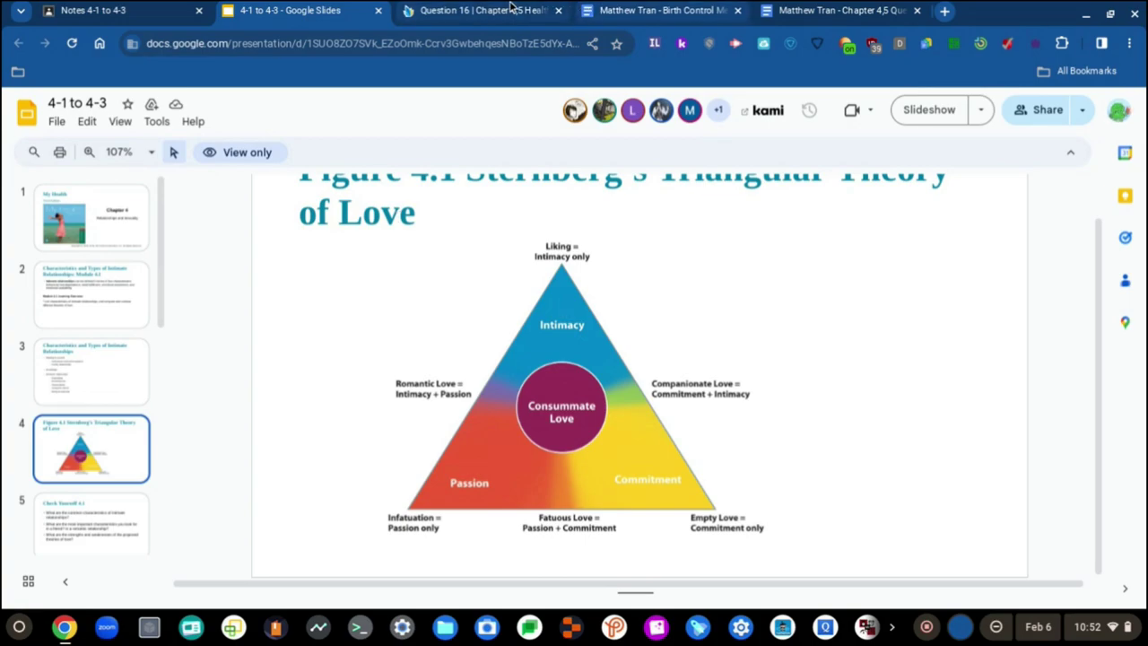
left_click(457, 9)
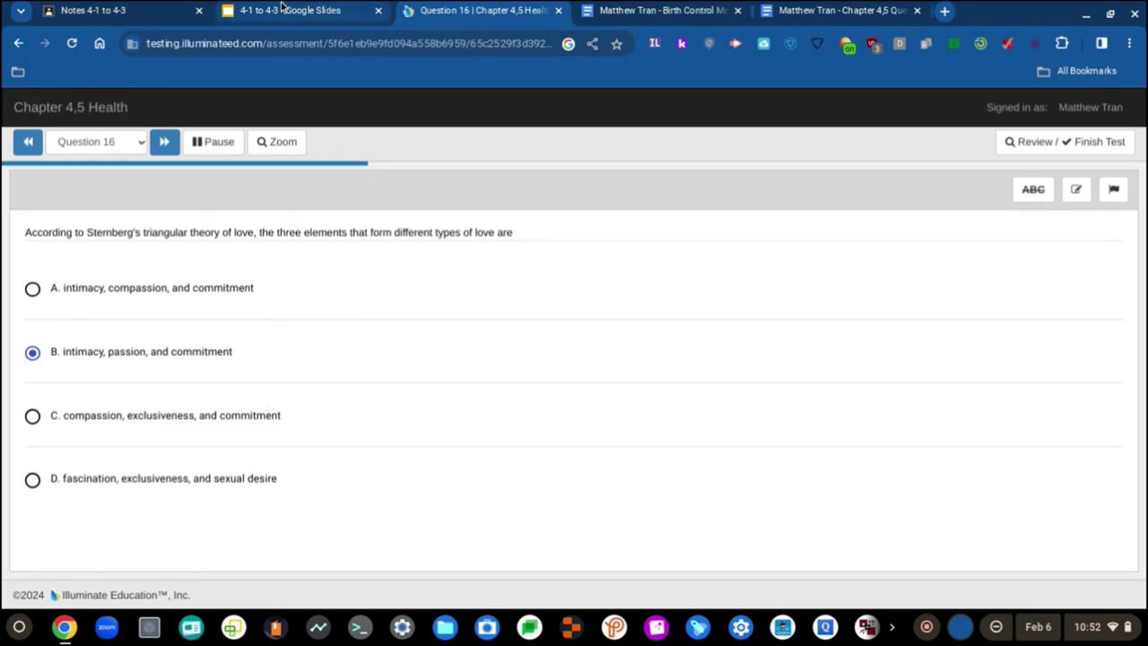
left_click(328, 9)
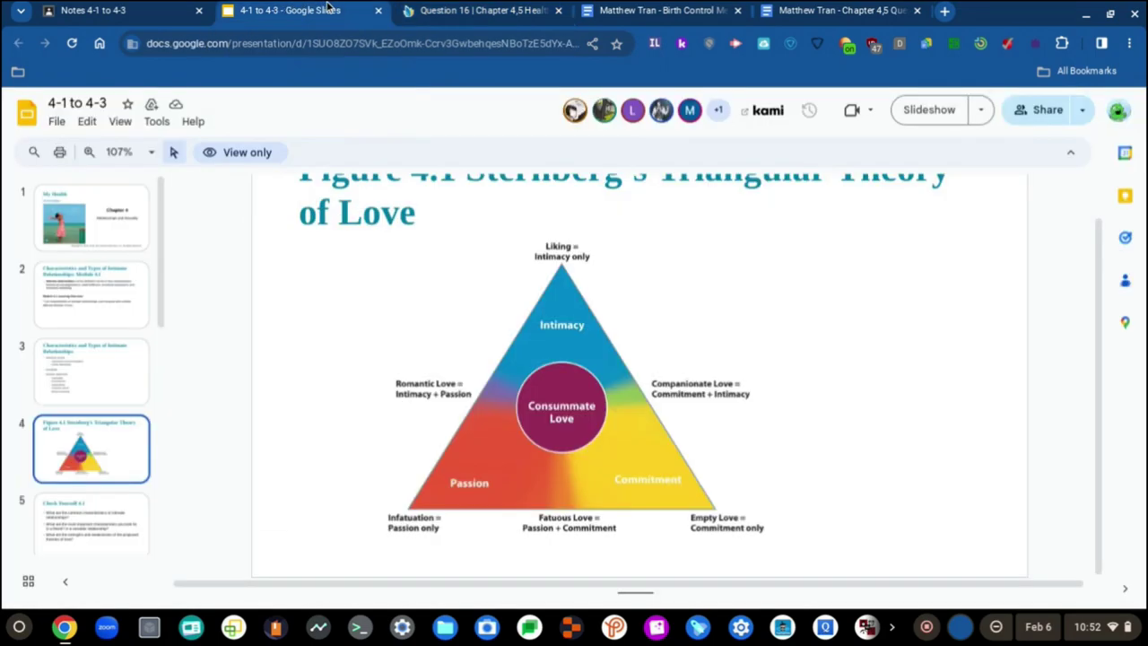
left_click(461, 9)
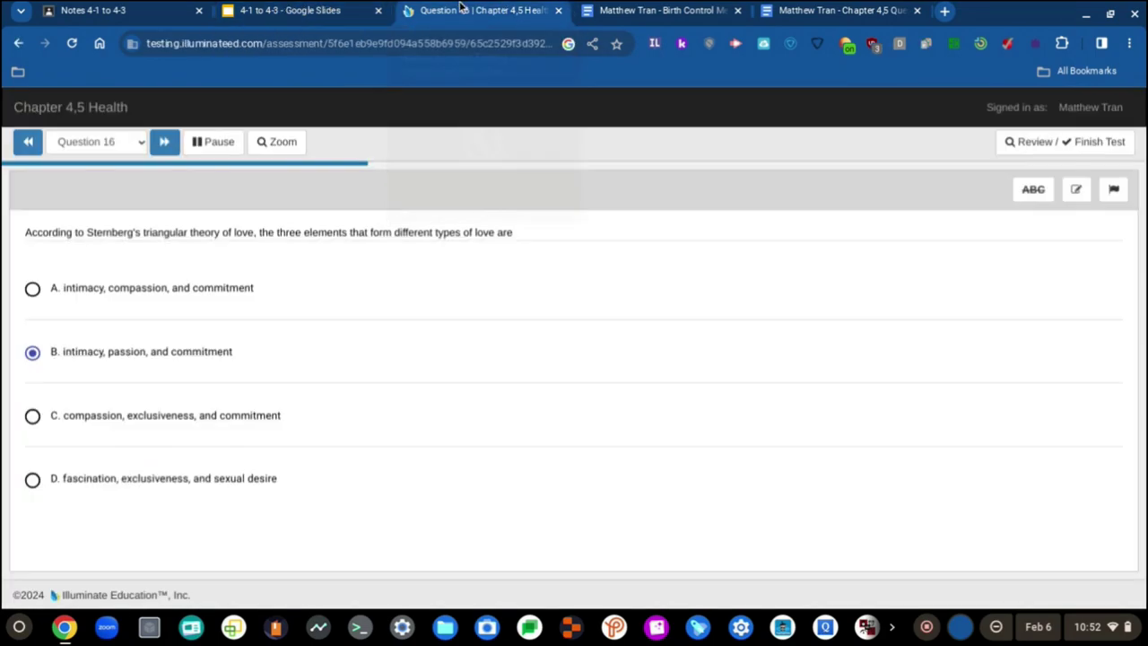
left_click(164, 141)
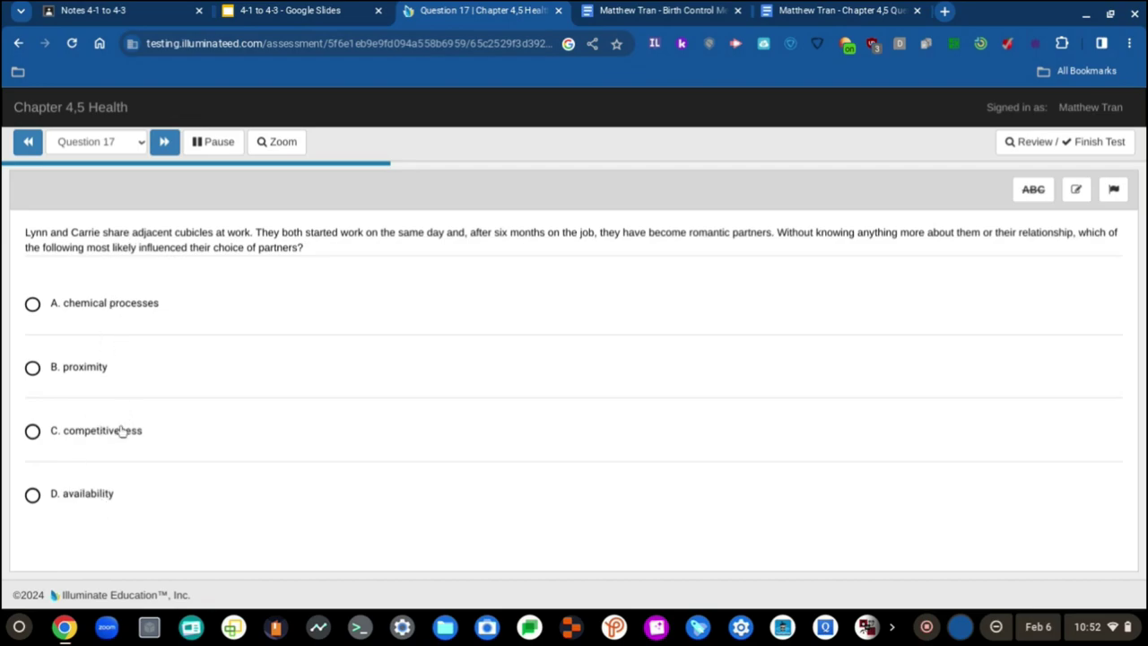
Step: Answer Question 17 with A, chemical processes, confirm it against the notes slides, and advance to Question 18
left_click(135, 304)
left_click(287, 9)
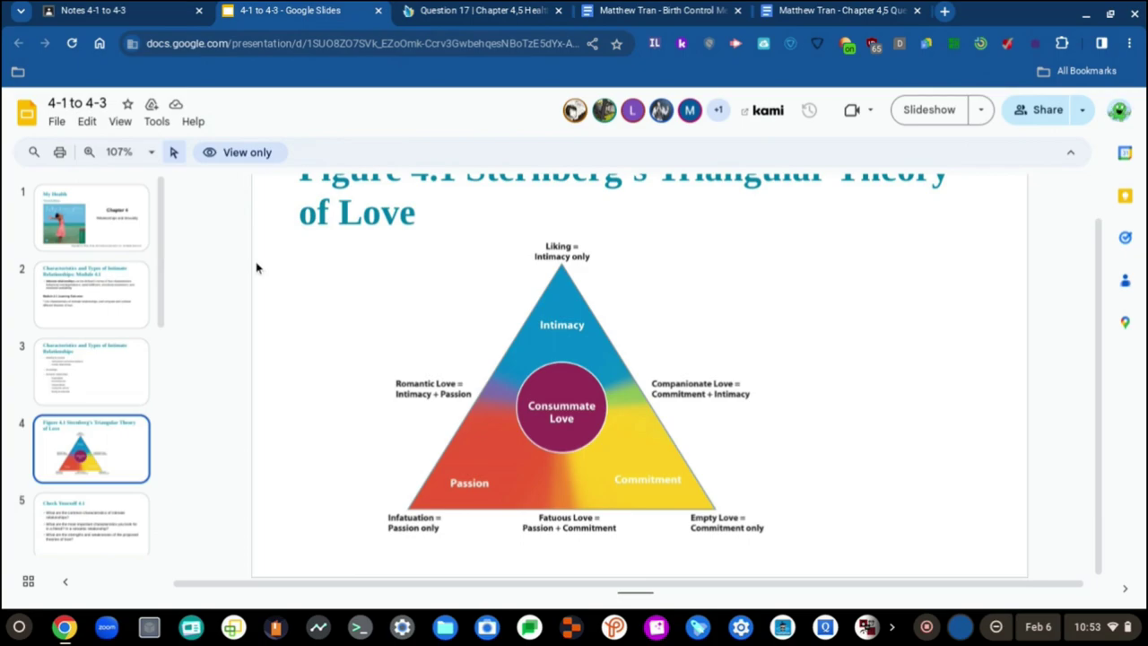
scroll(123, 332, "down", 3)
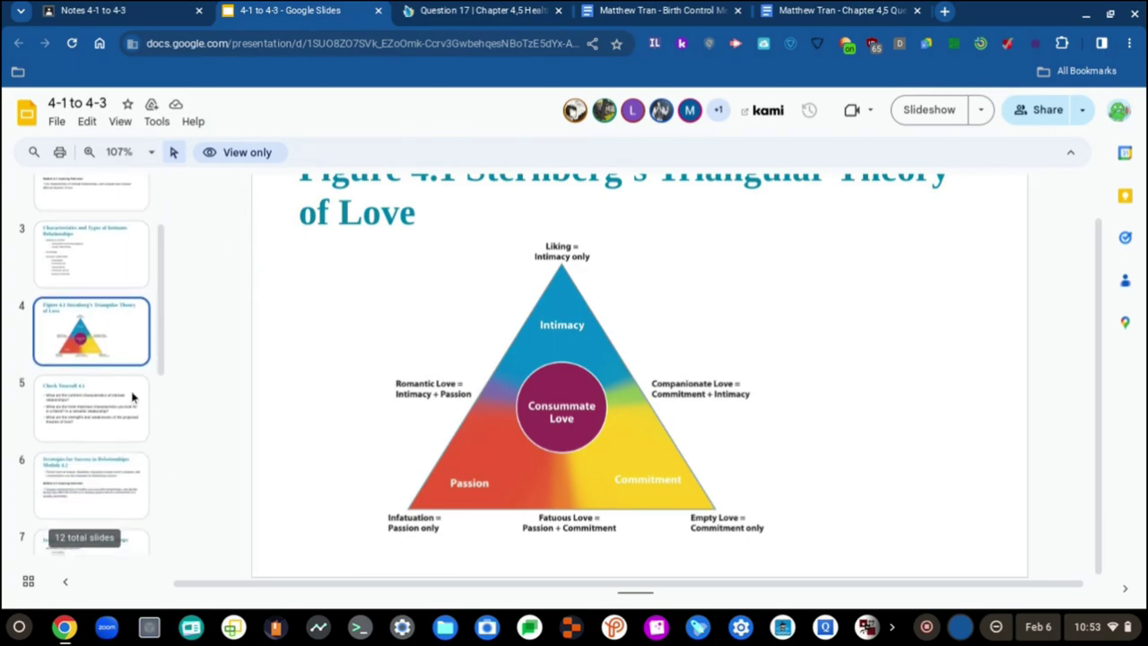
left_click(133, 399)
left_click(108, 345)
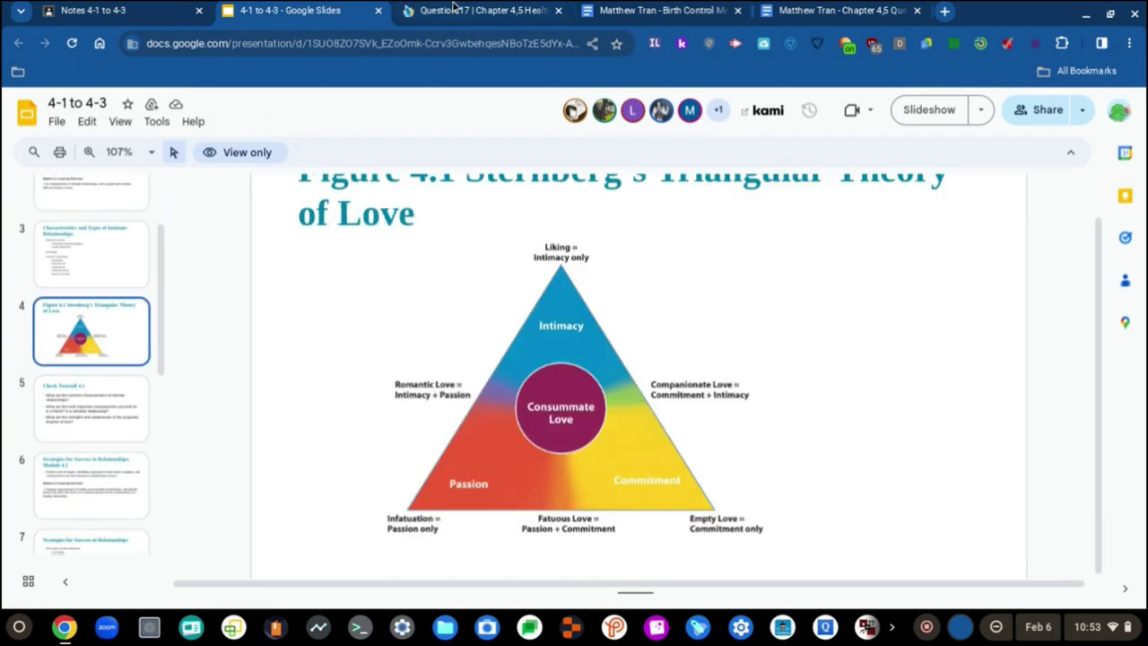
left_click(454, 9)
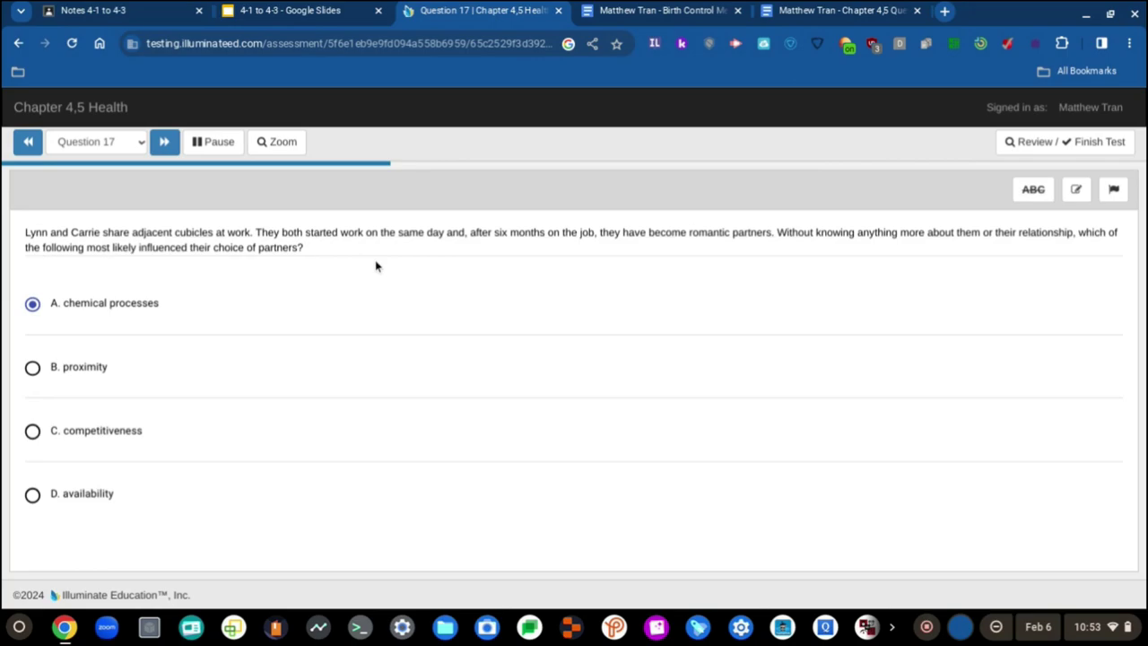
left_click(165, 145)
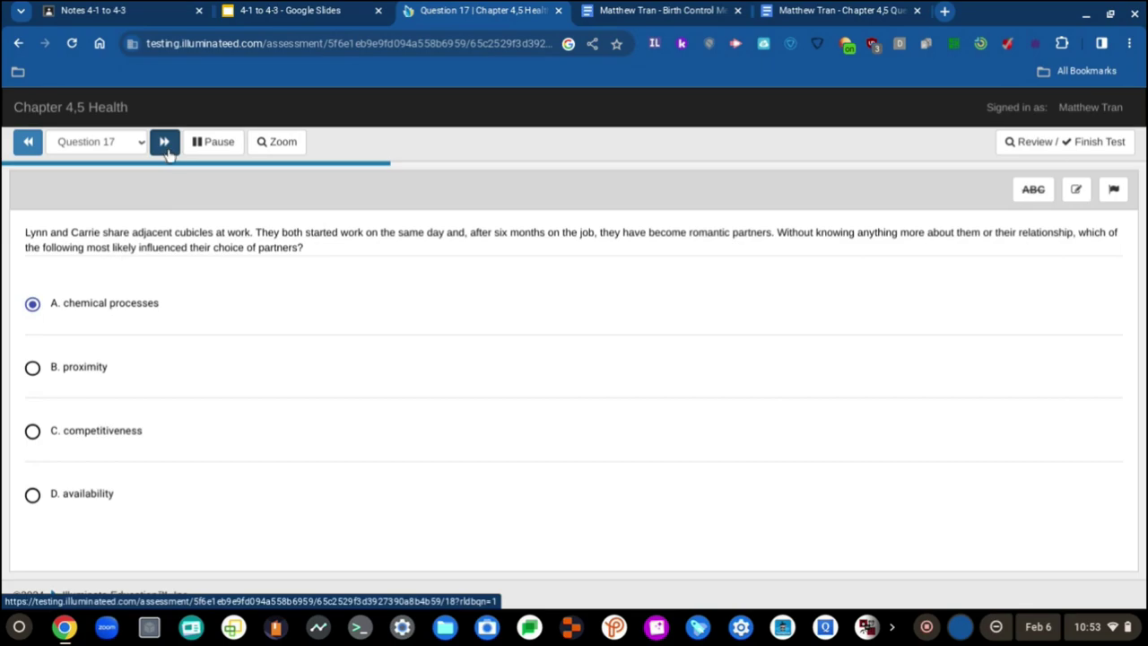
left_click(165, 147)
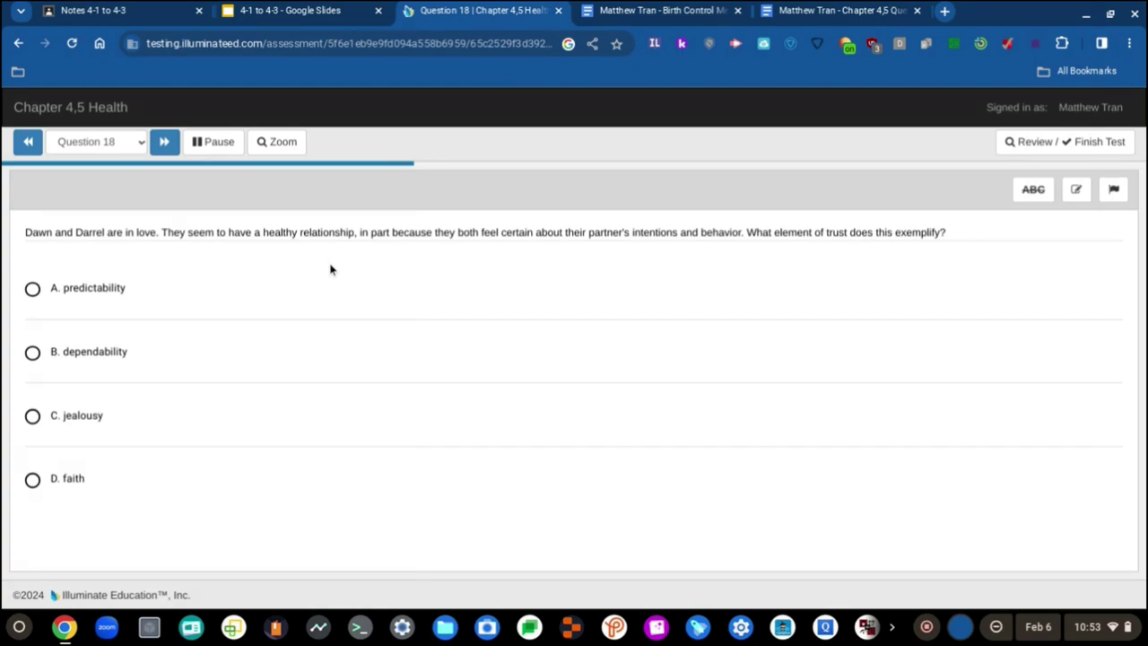
Step: Answer Question 18 with dependability and restore the test page to normal zoom
scroll(135, 213, "up", 3)
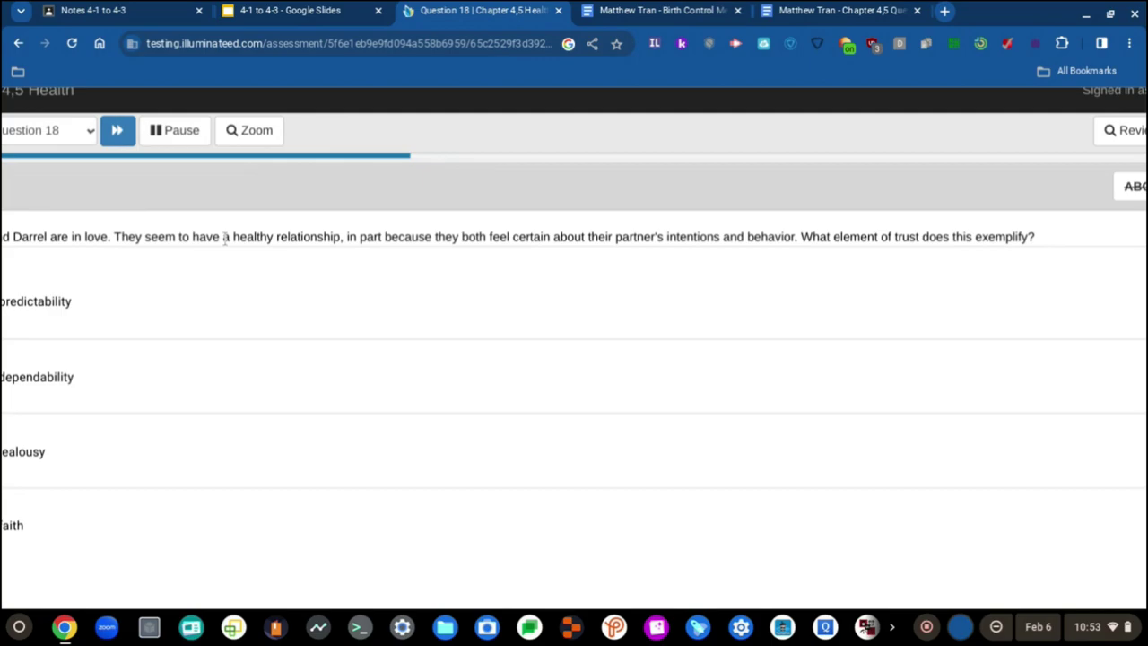
scroll(225, 237, "down", 3)
scroll(54, 297, "down", 2)
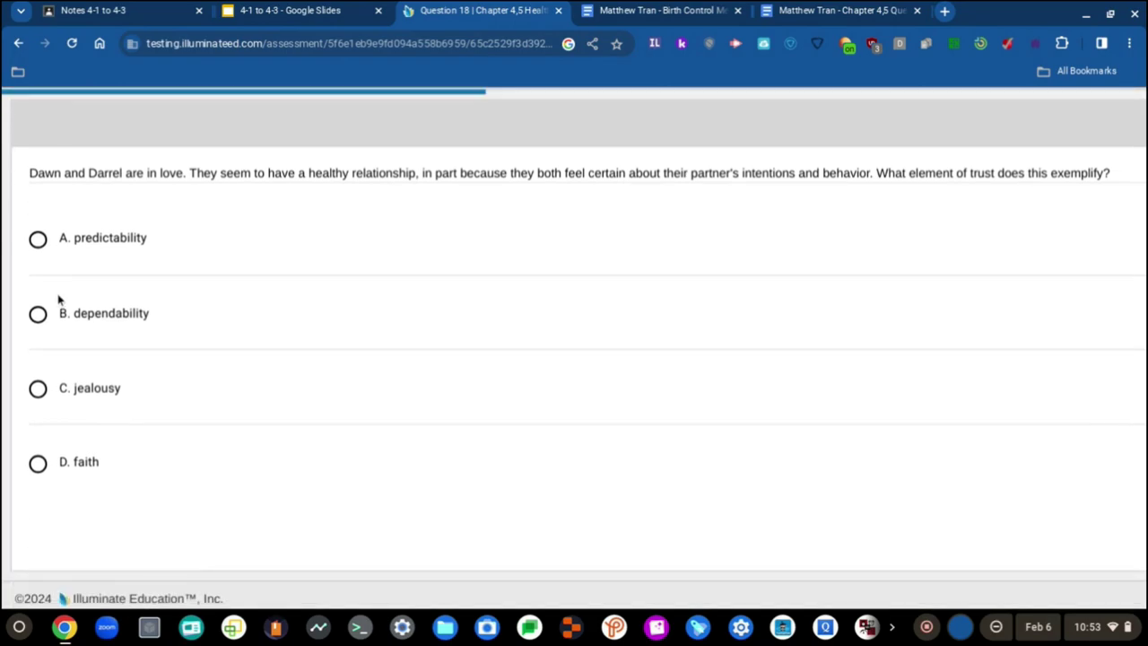
left_click(134, 313)
scroll(225, 229, "up", 1)
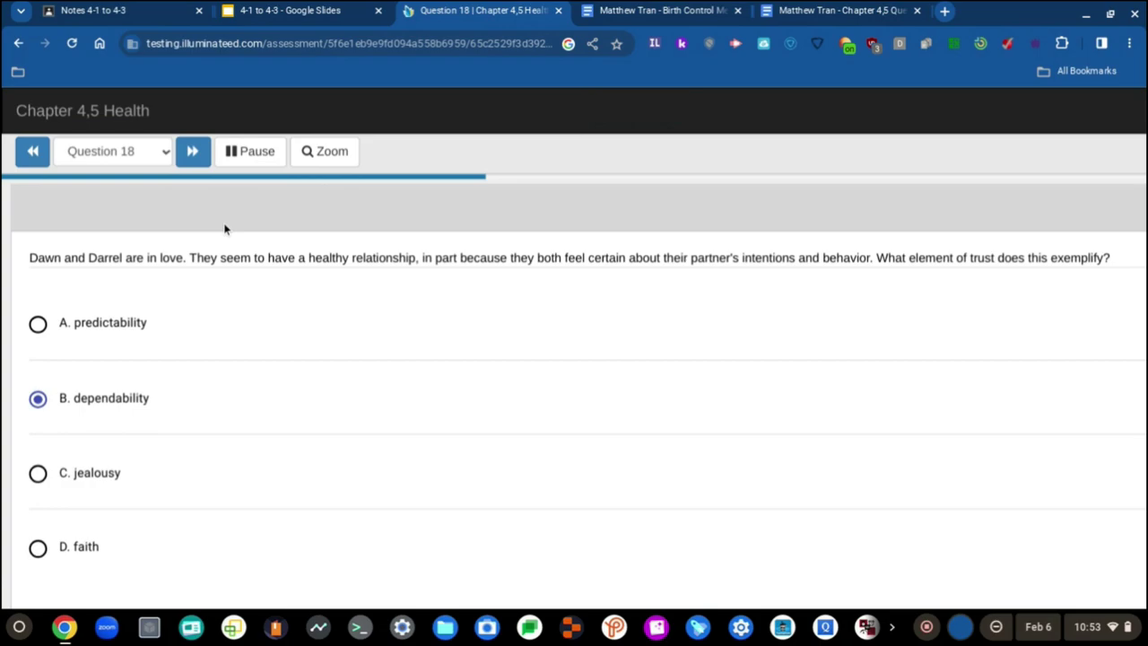
key("ctrl+minus")
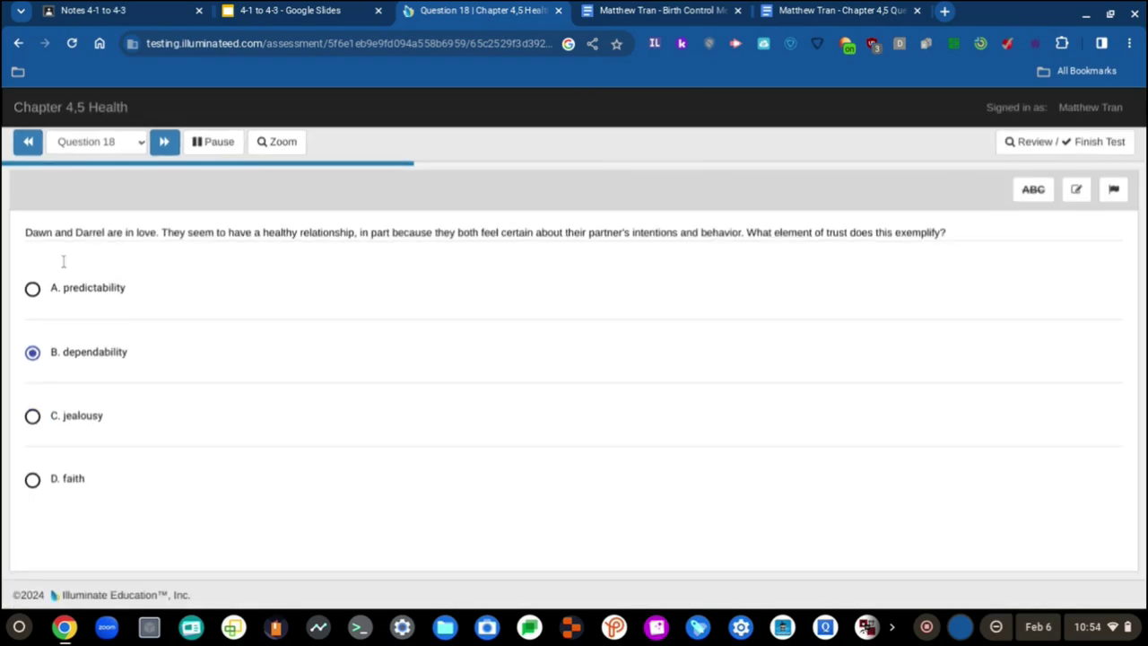
Step: Move on to Question 19 and answer it with D, self-disclosure
left_click(165, 142)
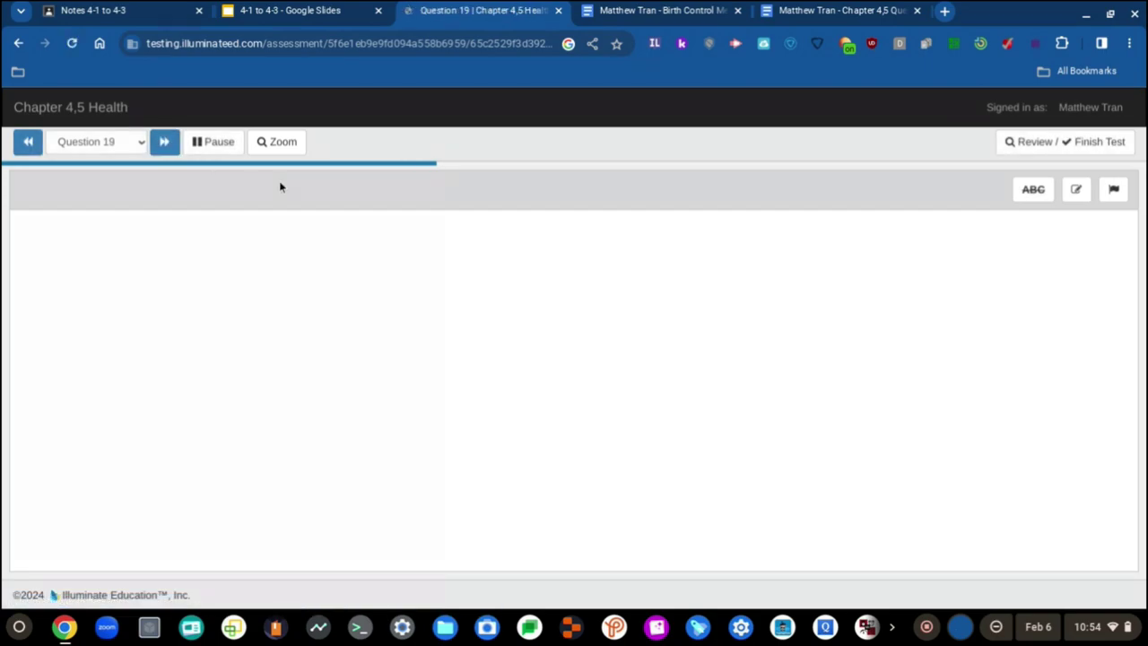
left_click(28, 142)
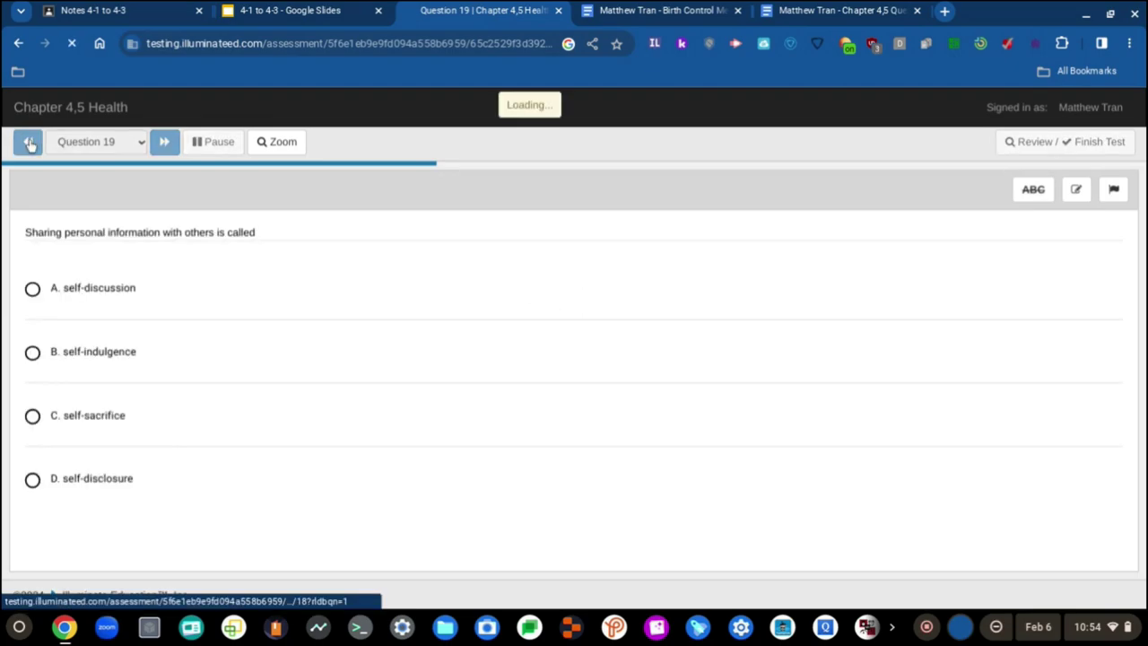
left_click(165, 143)
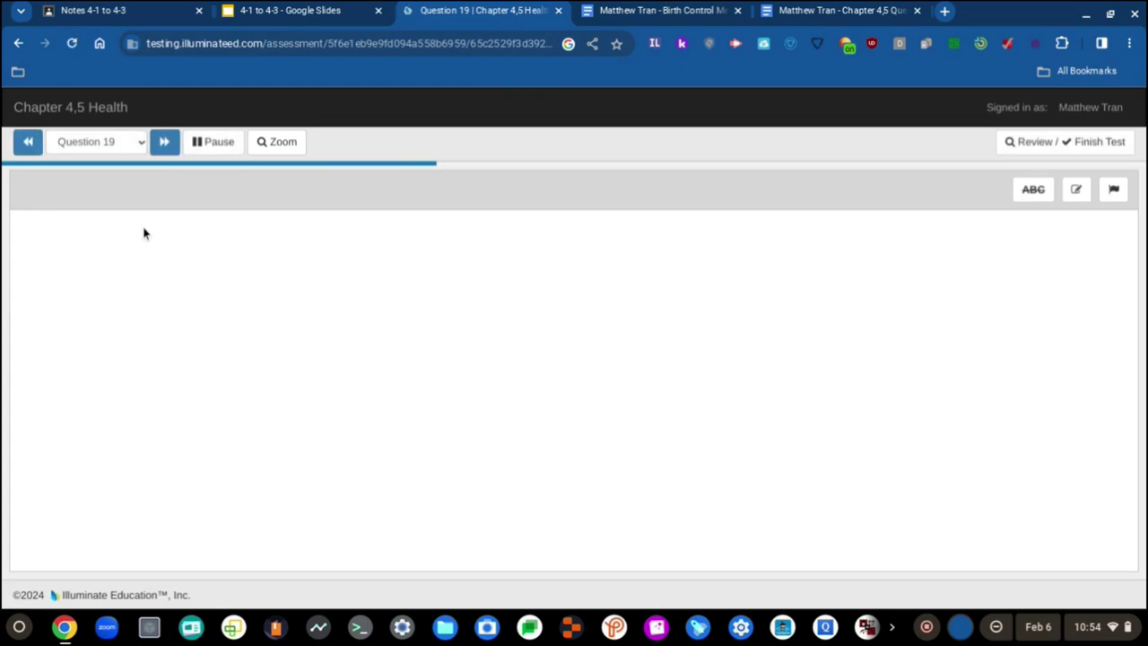
left_click(119, 142)
left_click(118, 142)
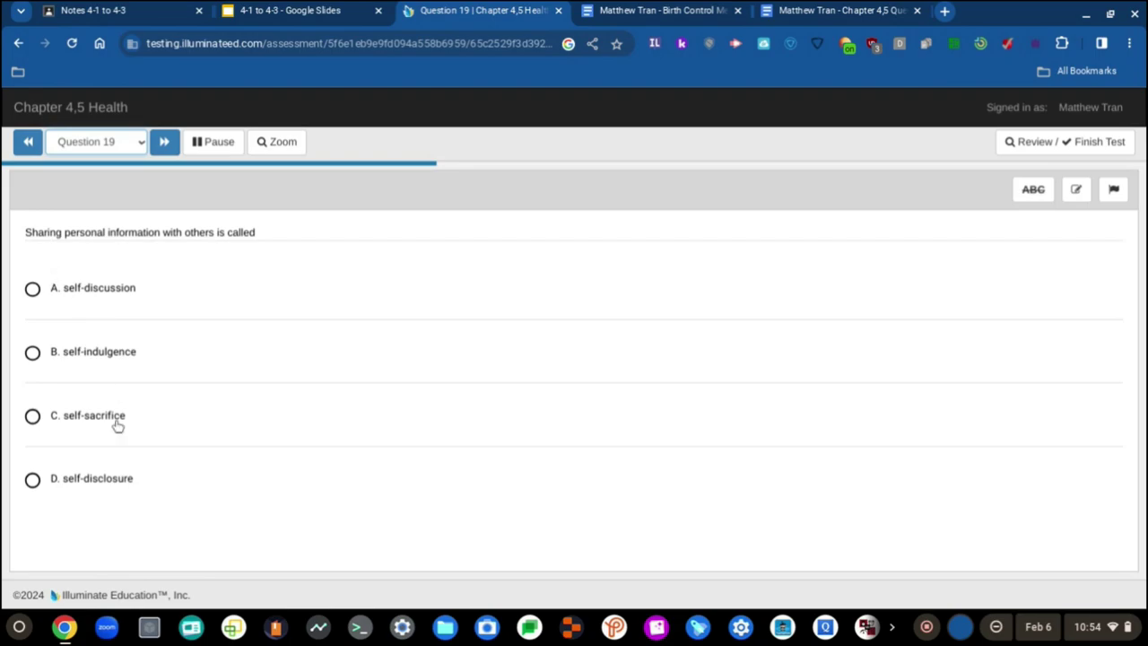
left_click(109, 485)
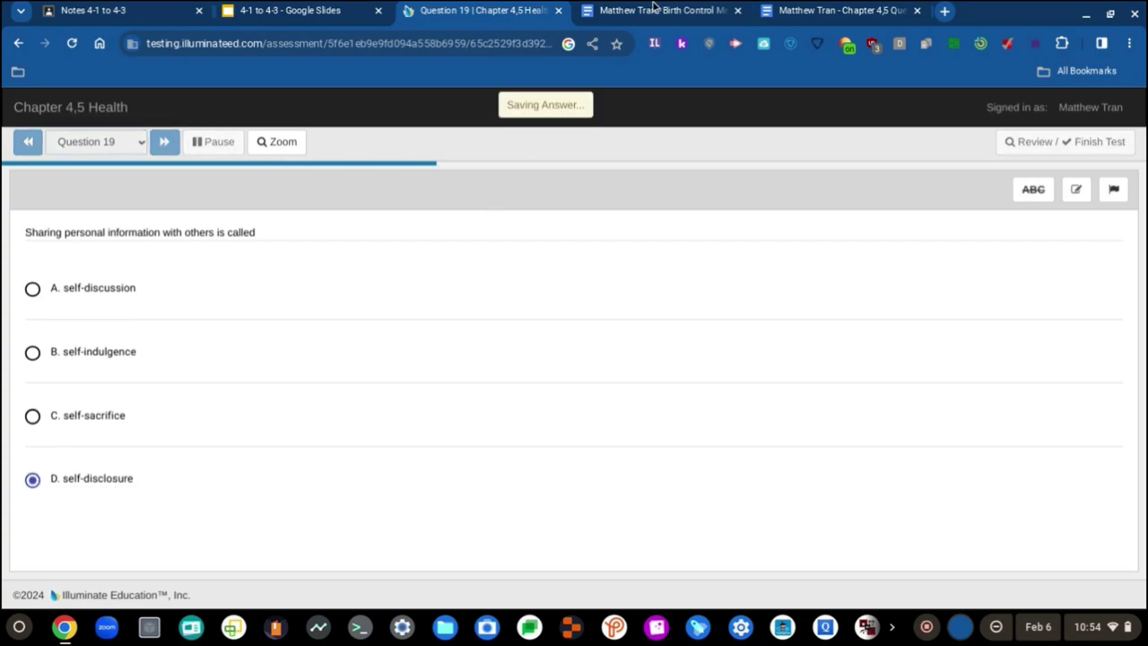
Step: Search the Chapter 4,5 Questions notes for 'self' and cycle through all four matches
left_click(776, 16)
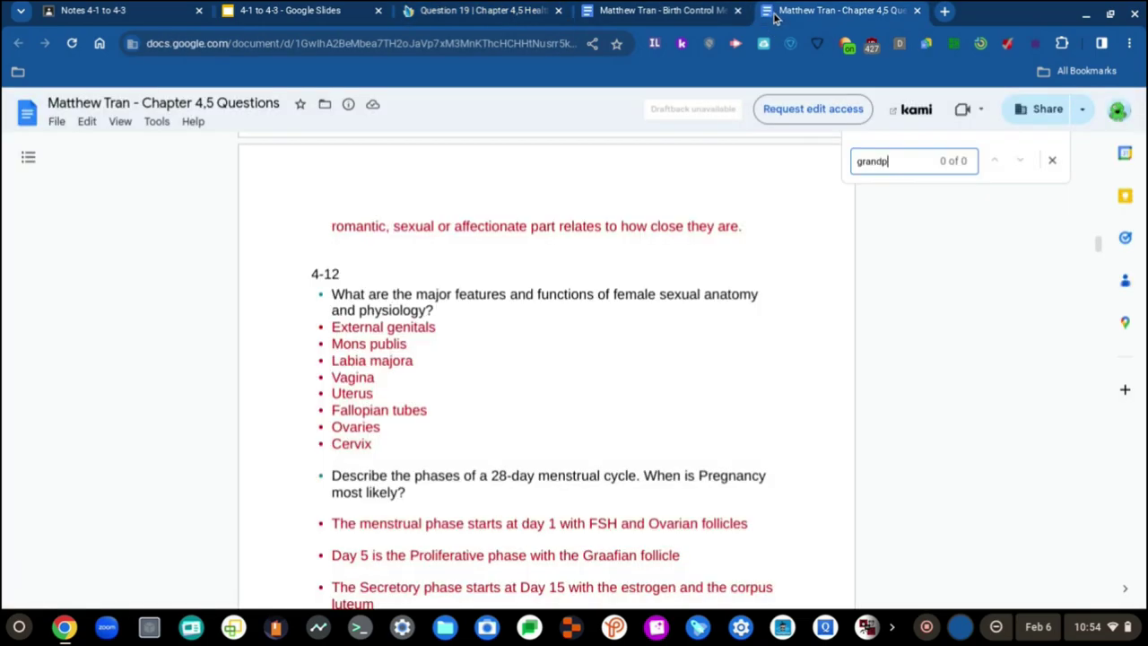
scroll(574, 225, "up", 2)
scroll(574, 229, "up", 2)
key("ctrl+a")
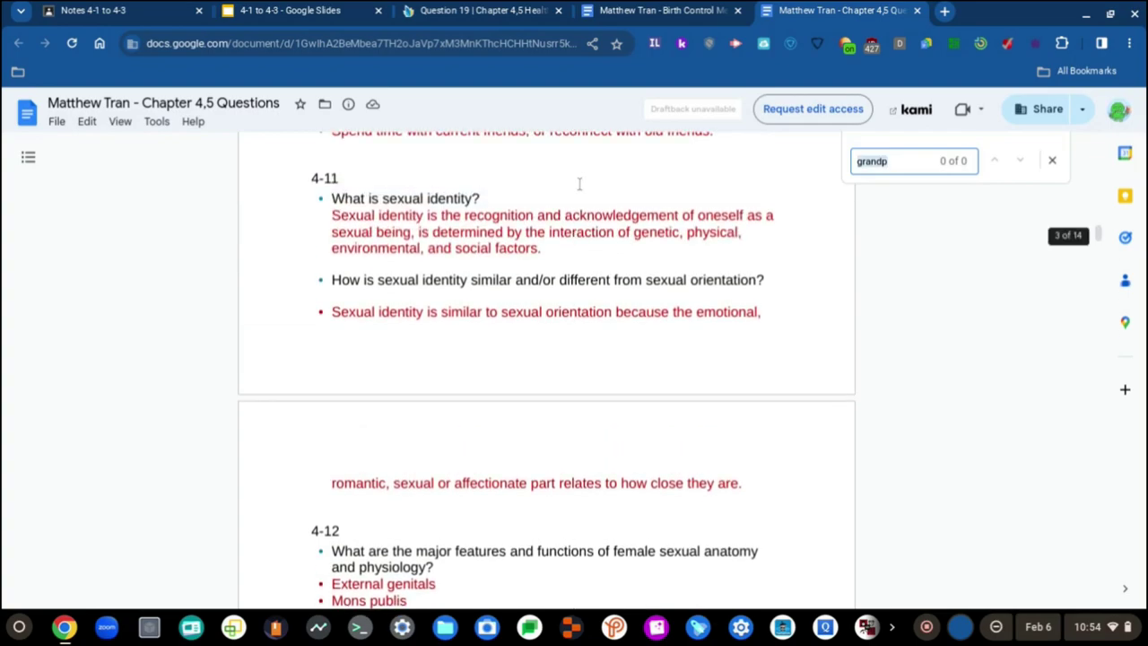
type("se")
type("el")
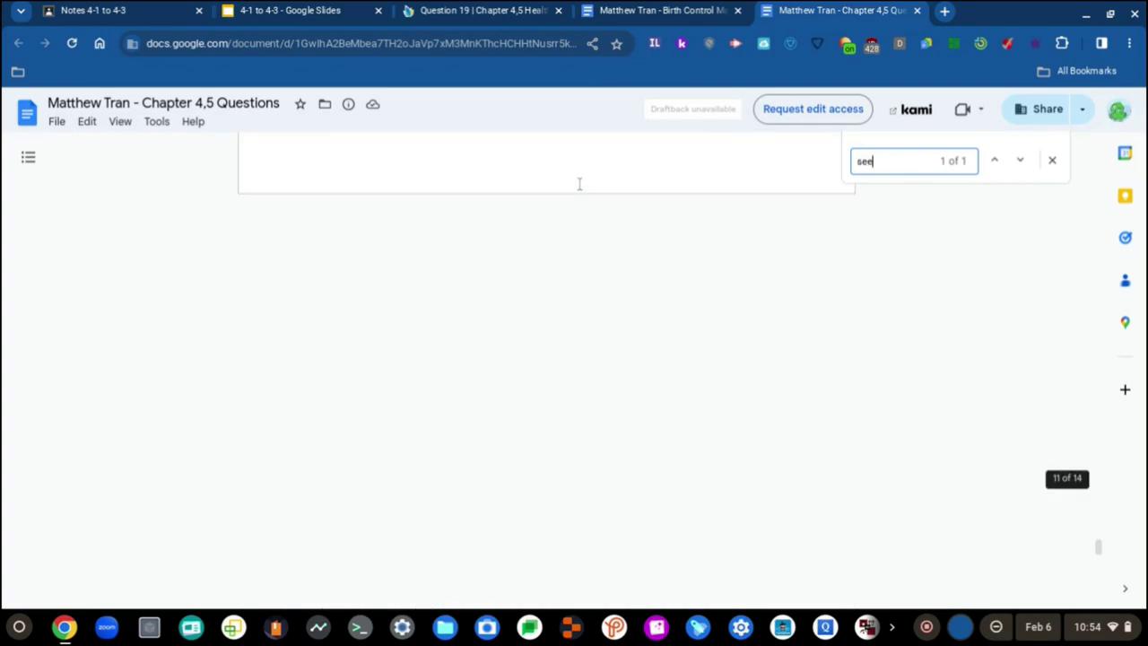
type("f")
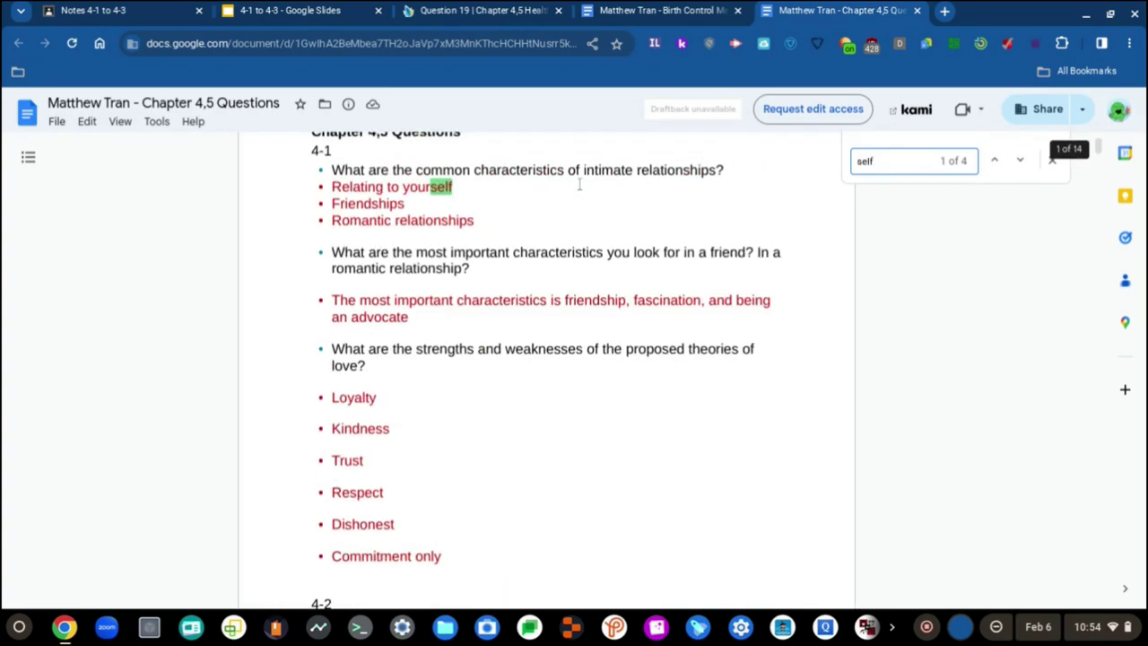
key("Return")
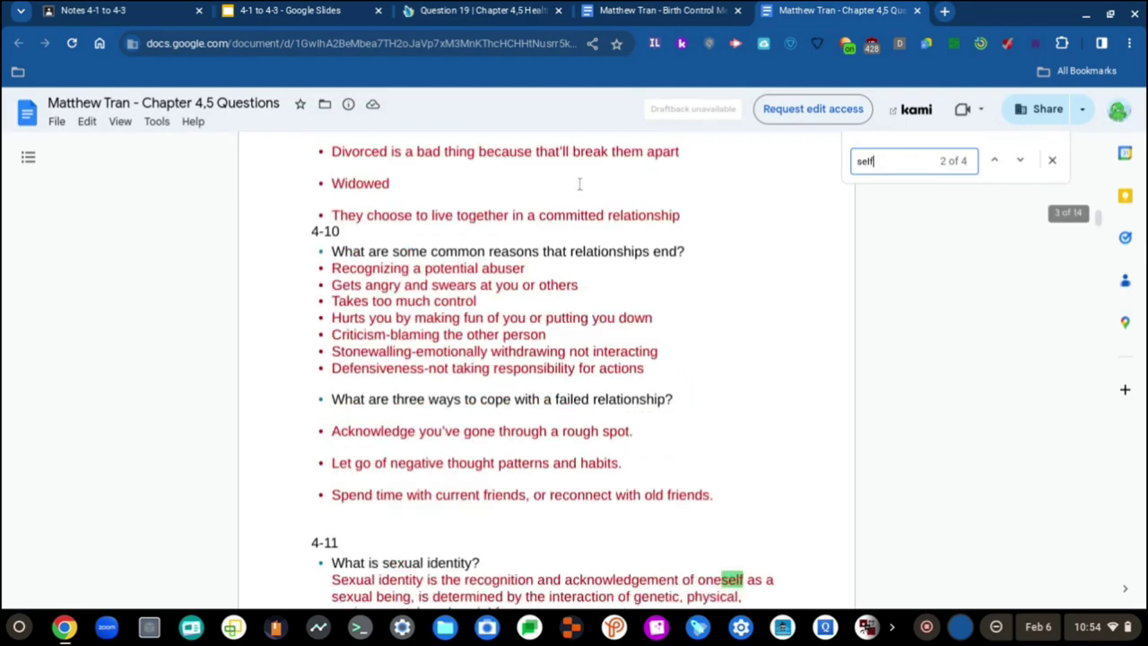
key("Return")
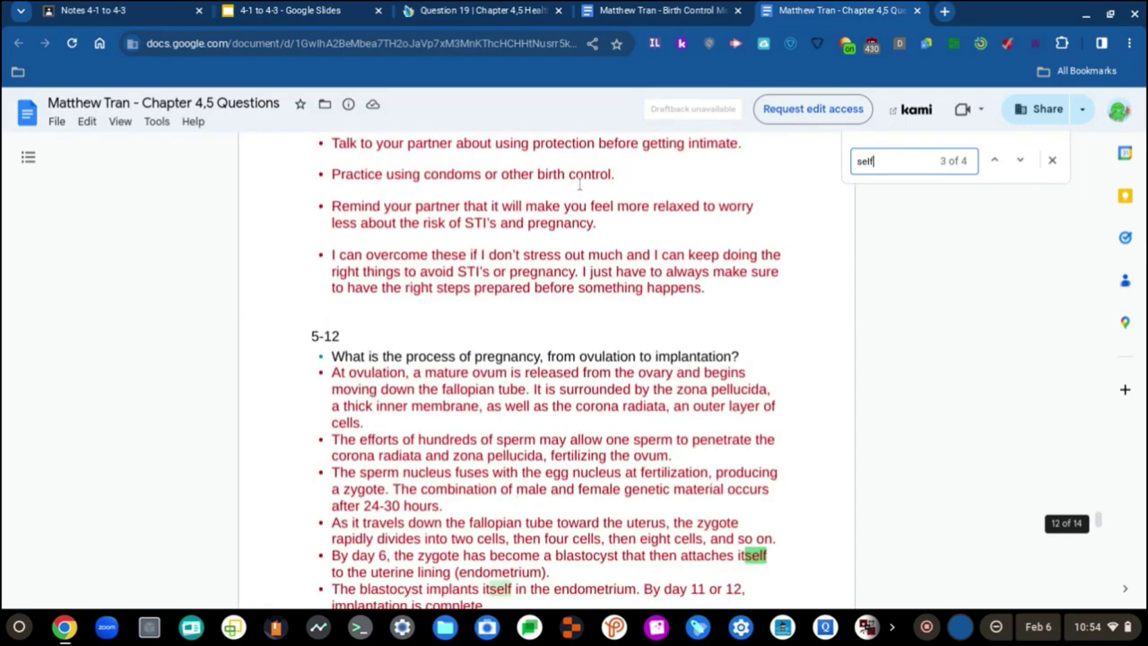
key("Return")
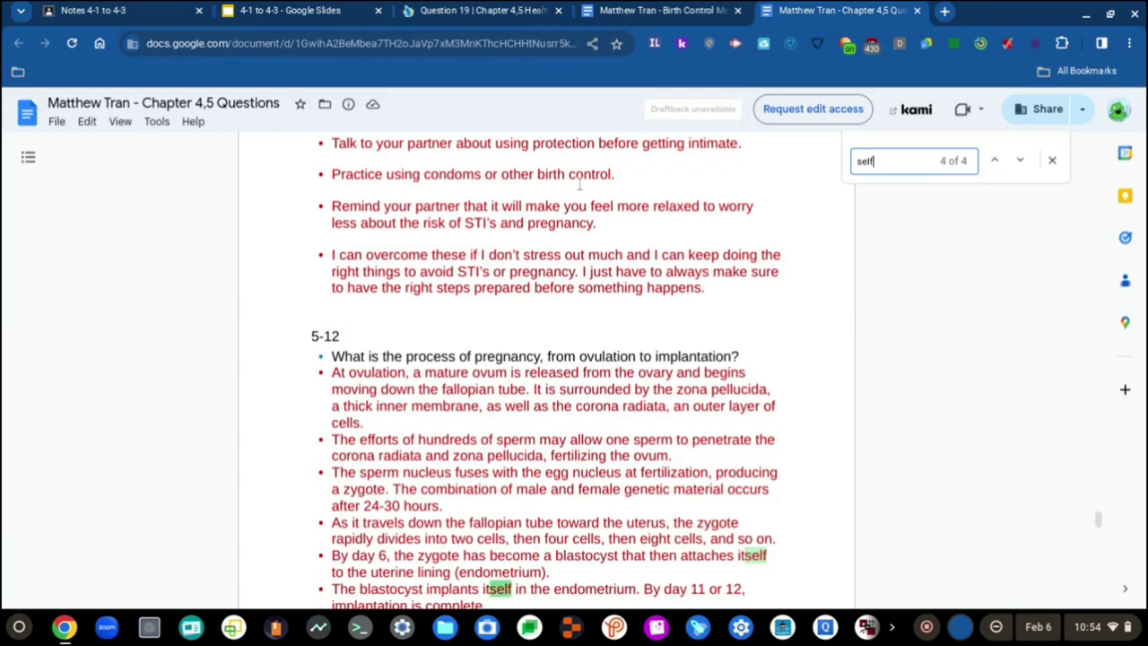
key("Return")
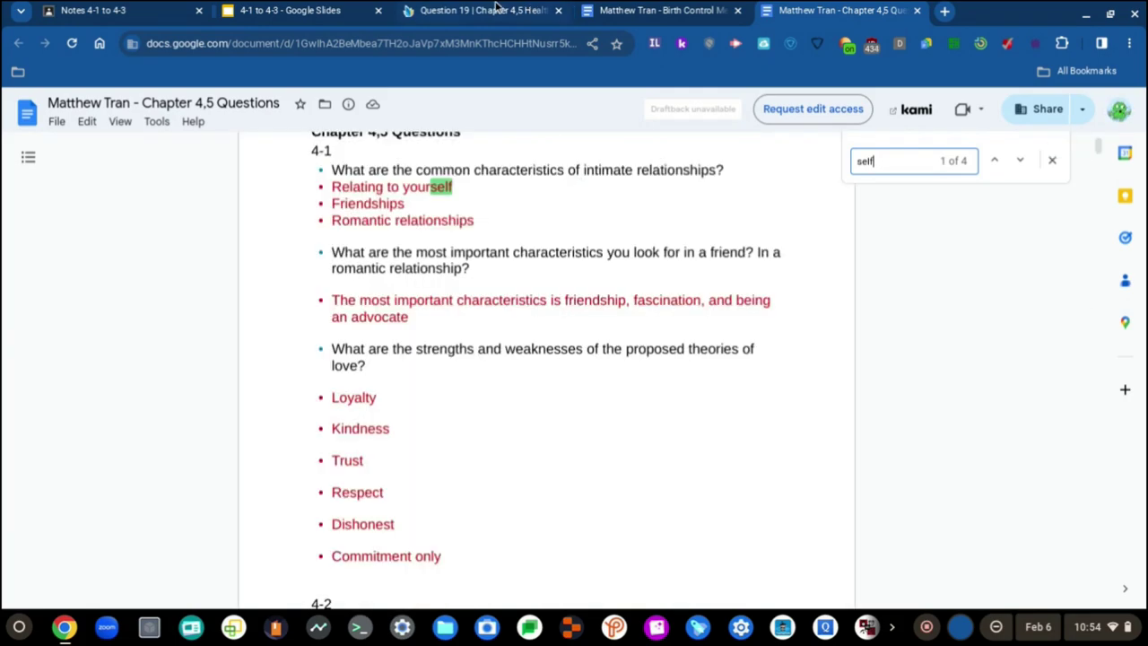
left_click(274, 10)
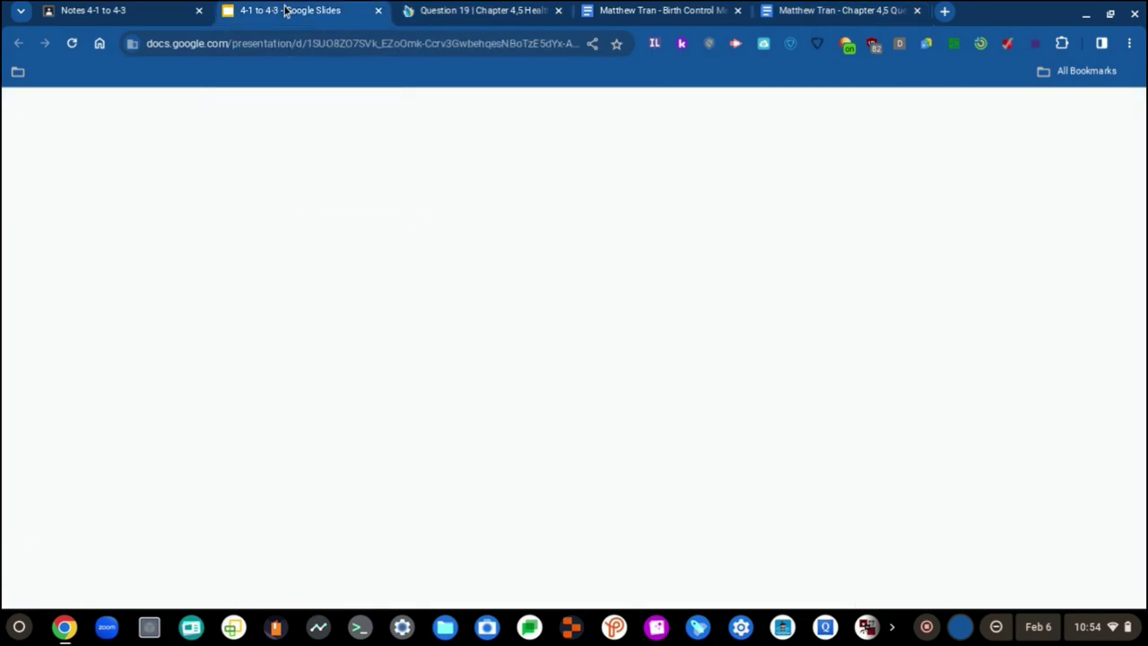
Step: Advance to Question 20 and answer it with B, safety
left_click(499, 8)
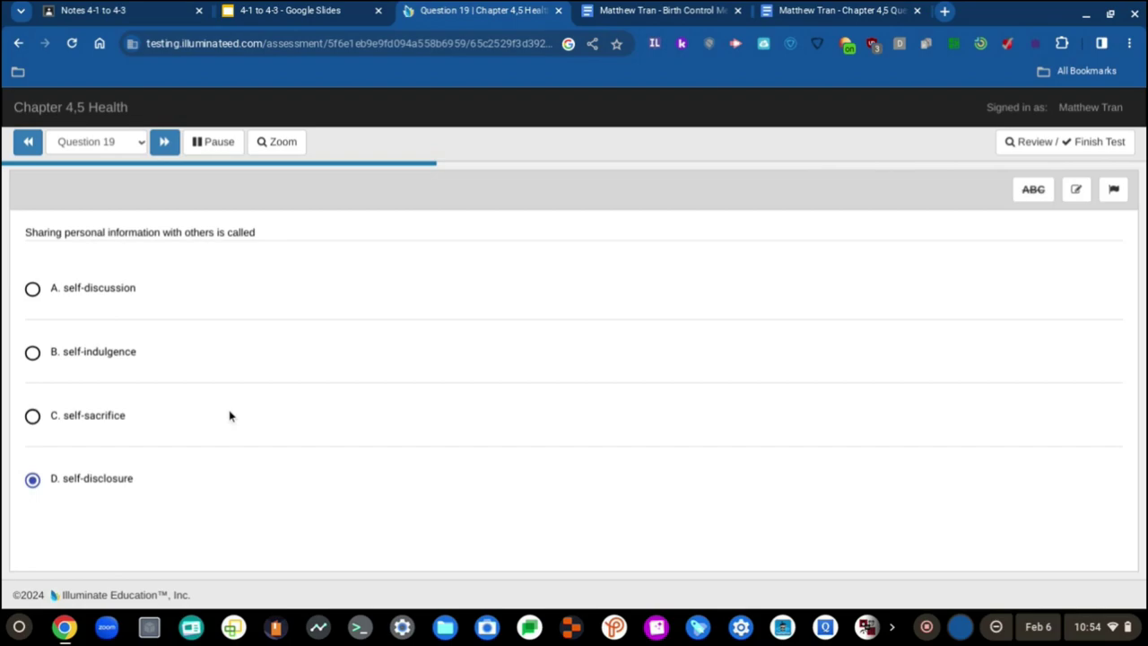
left_click(165, 146)
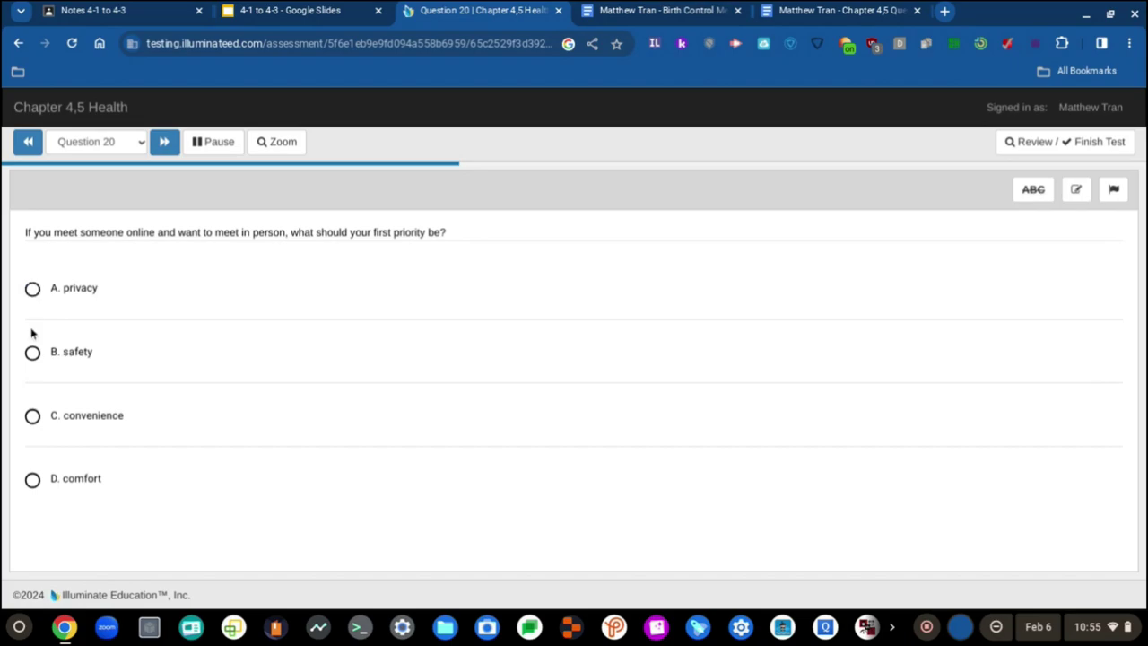
left_click(33, 355)
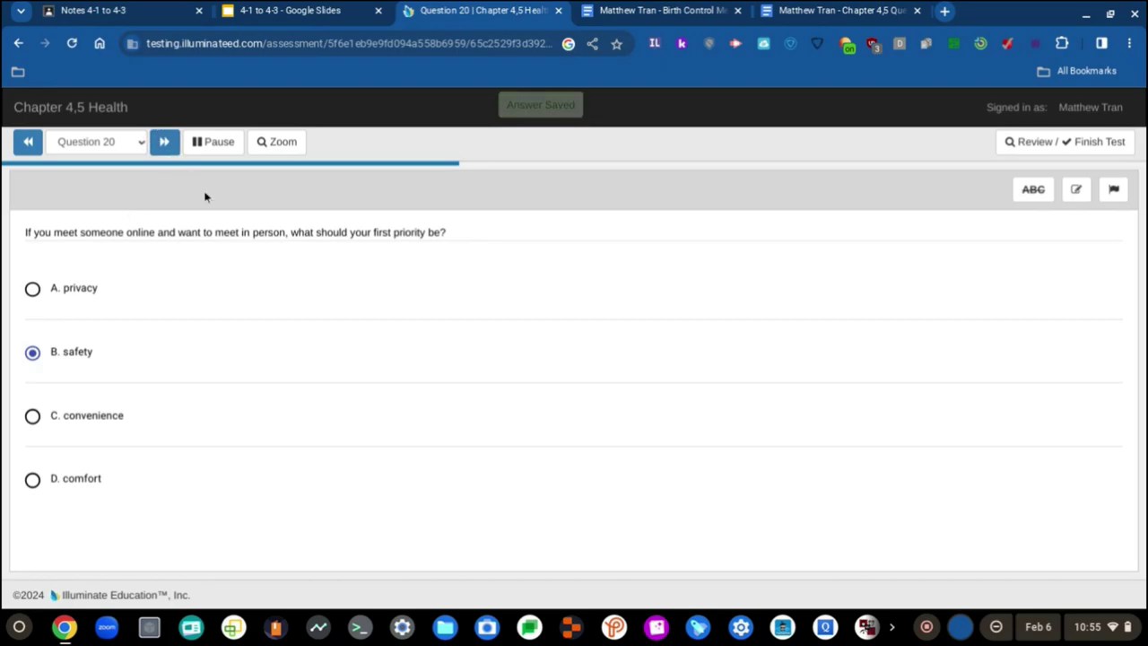
left_click(843, 10)
Step: Search the Chapter 4,5 Questions notes for 'safety' and read the 4-3 section
key("ctrl+f")
type("safety")
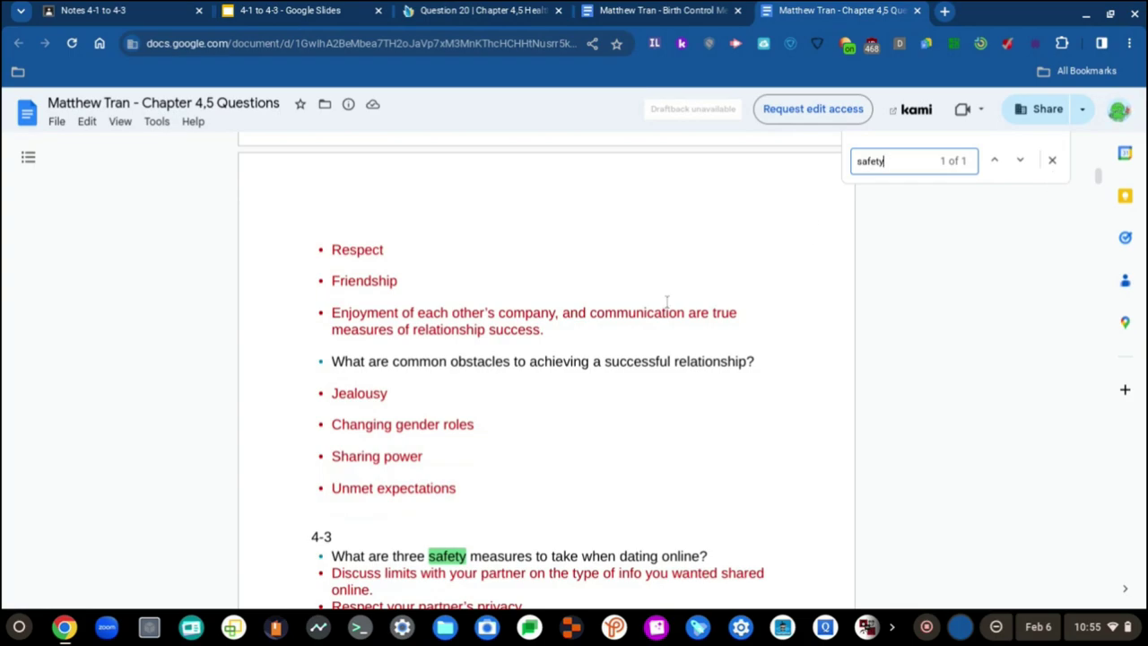
scroll(666, 302, "down", 1)
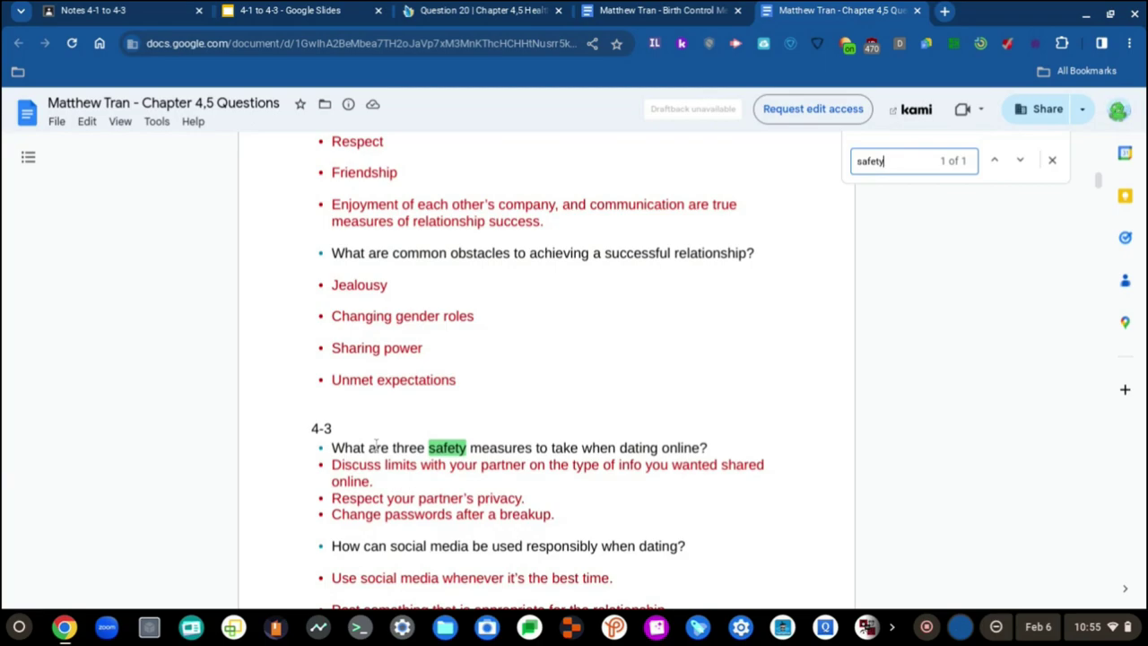
Step: Change Question 20's answer to A, privacy, and advance to the next question
left_click(509, 9)
left_click(59, 285)
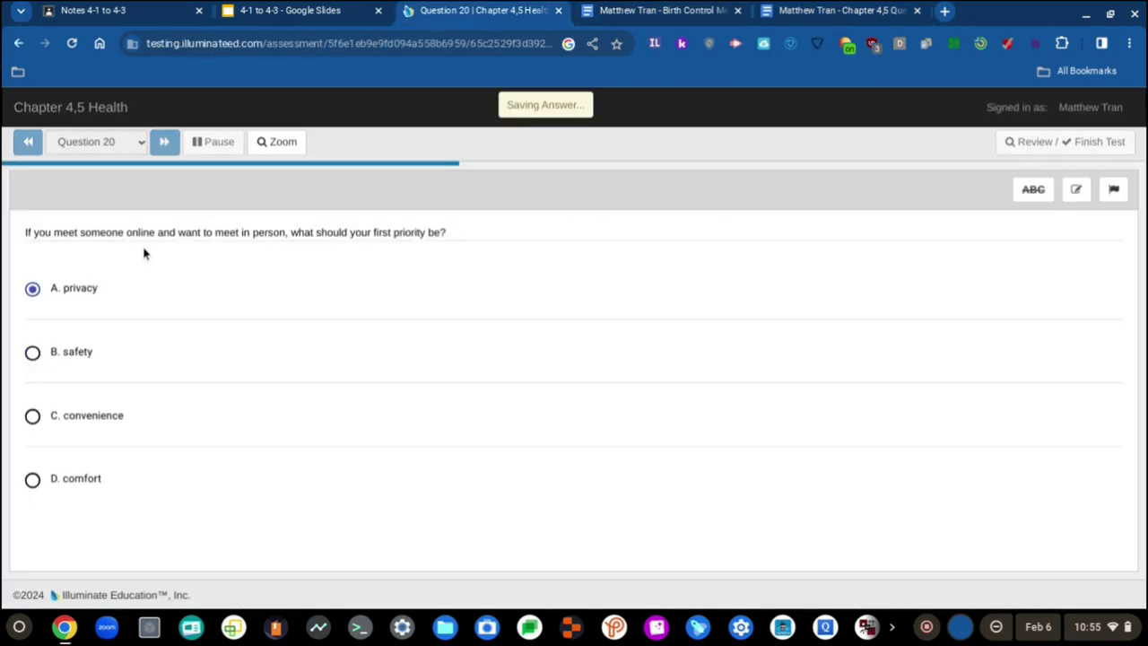
left_click(163, 143)
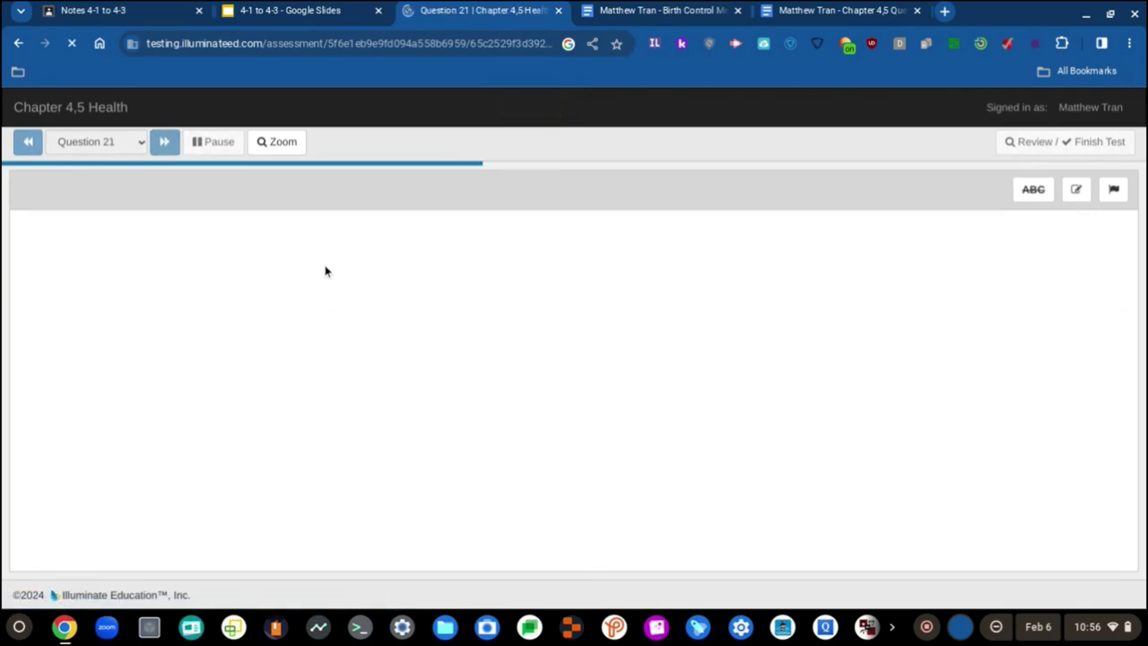
Step: Search the notes for 'indul', then jump back to Question 19 from the question list
left_click(796, 10)
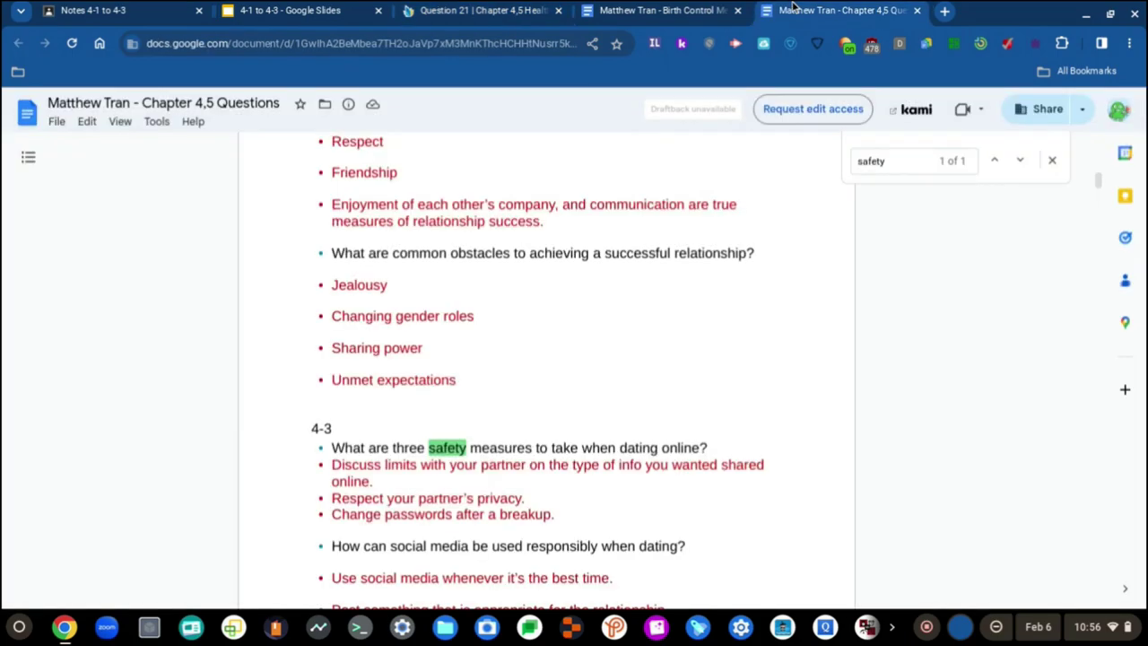
type("indul")
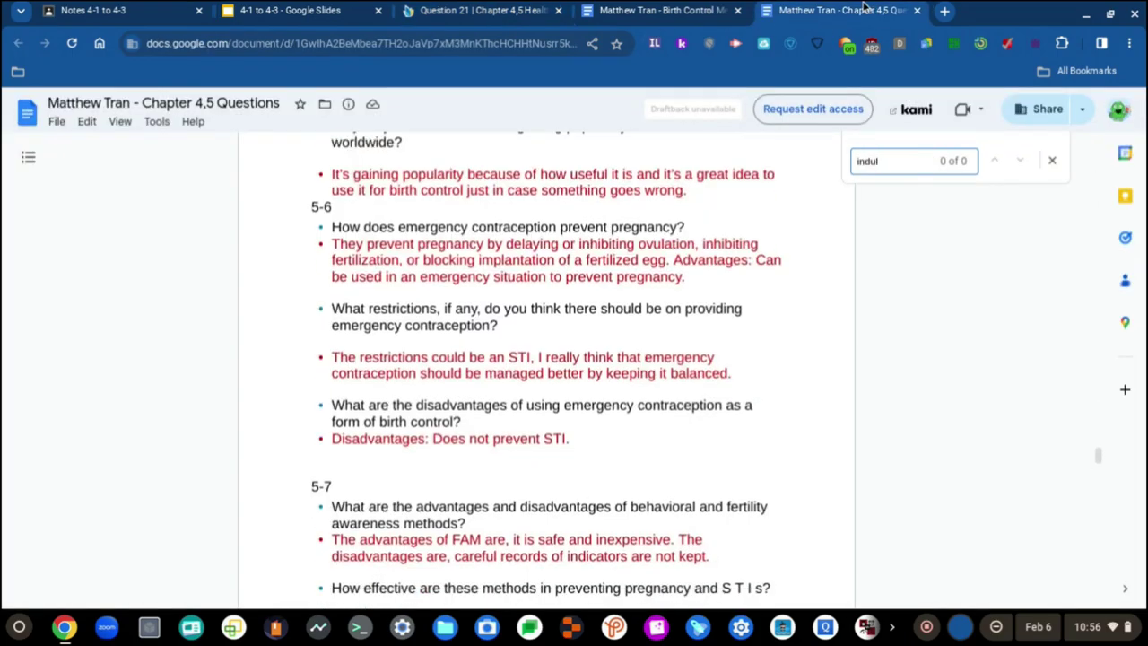
left_click(652, 9)
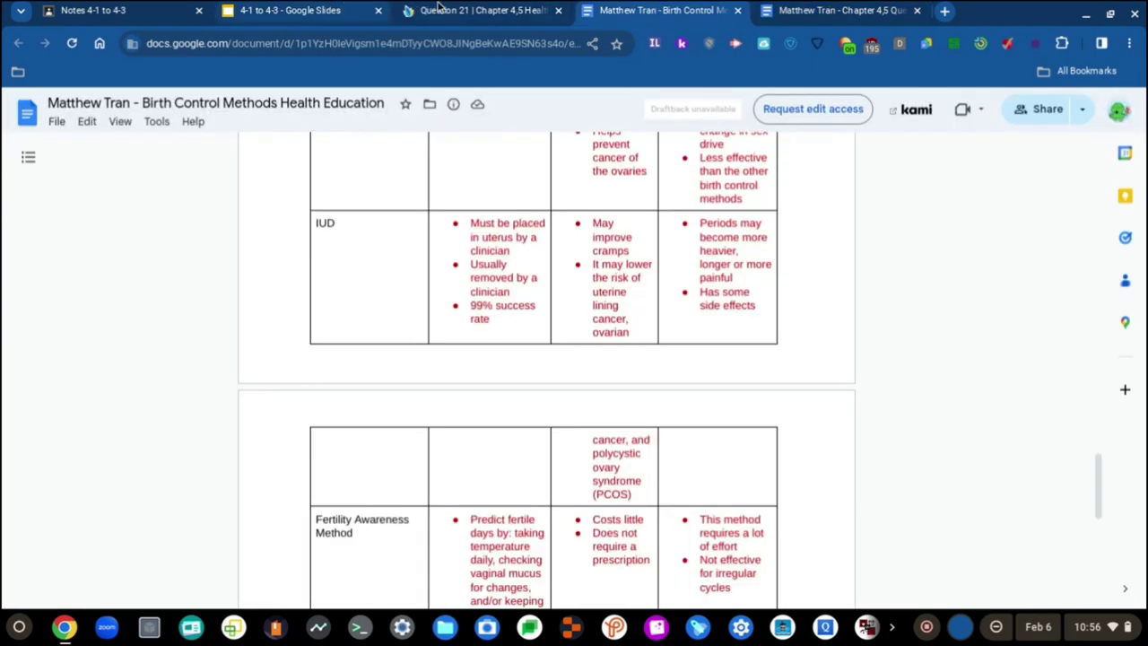
left_click(484, 10)
left_click(87, 139)
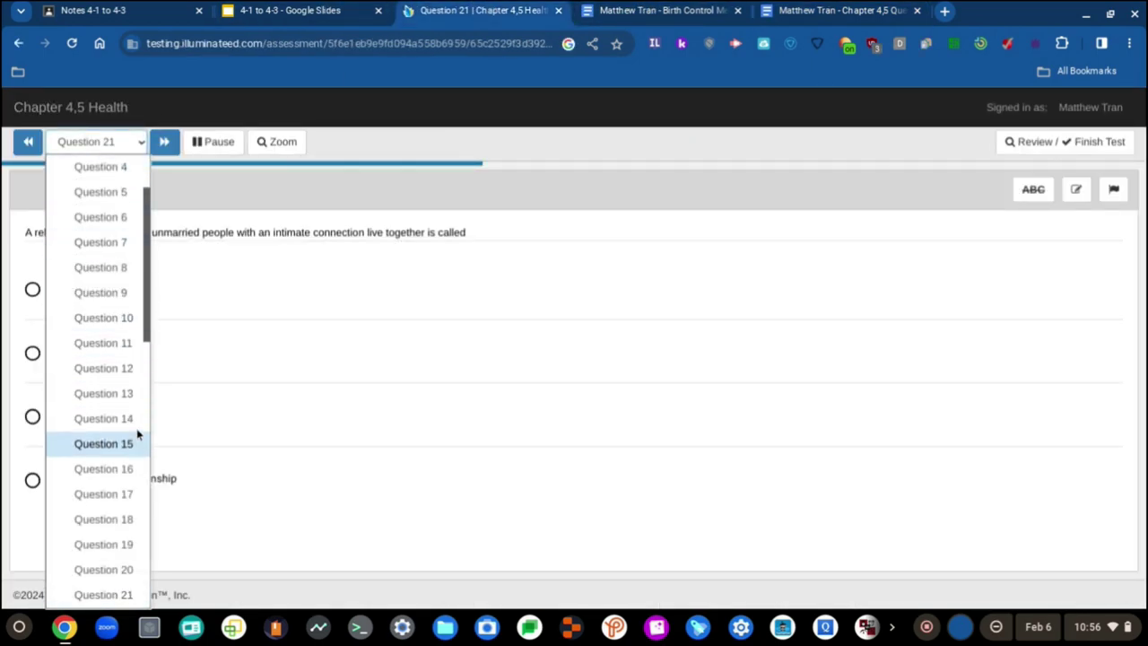
left_click(131, 544)
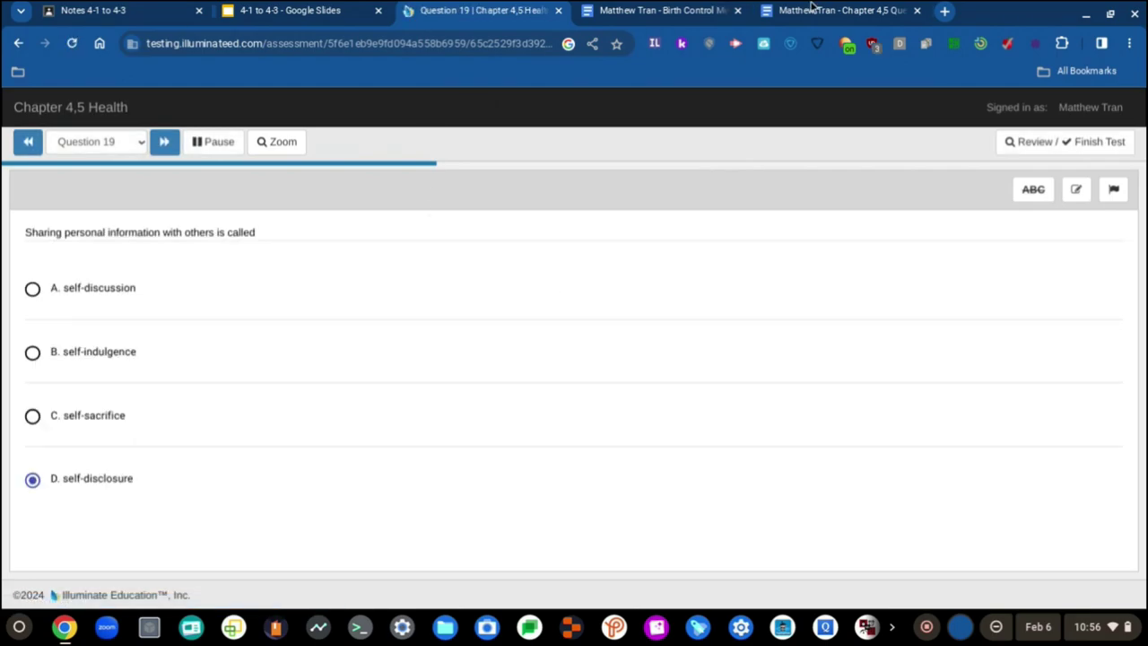
Step: Search the notes for 'discuss', step to its second match, and return to Question 19
left_click(857, 10)
key("ctrl+f")
type("disc")
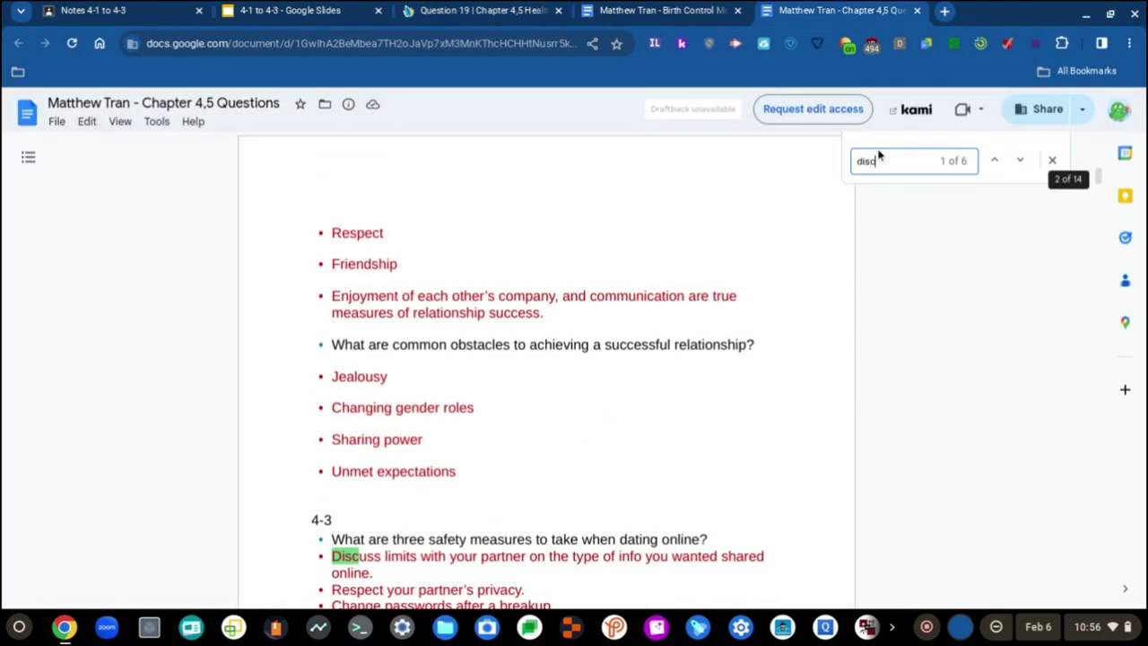
type("ussion")
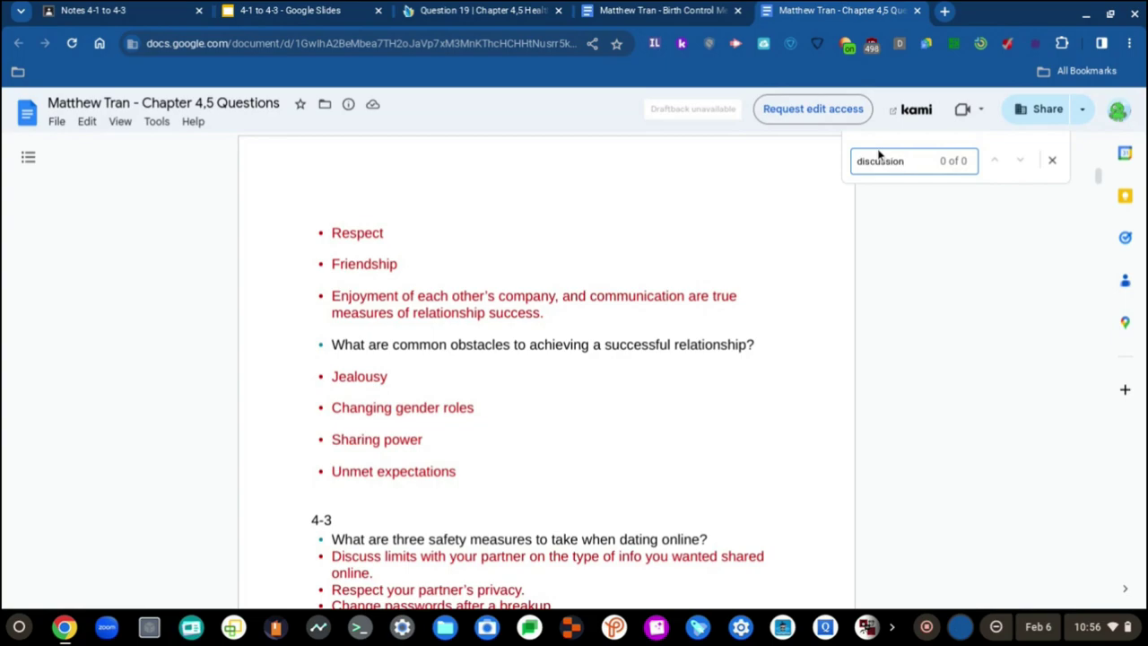
key("BackSpace")
key("BackSpace")
key("BackSpace")
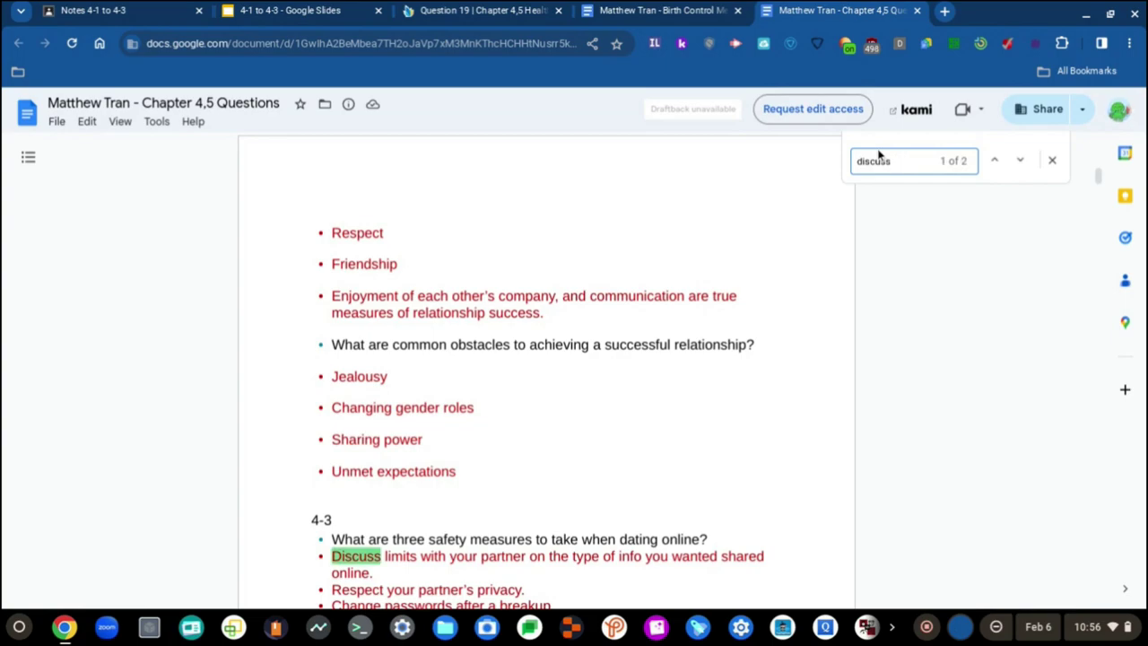
key("Return")
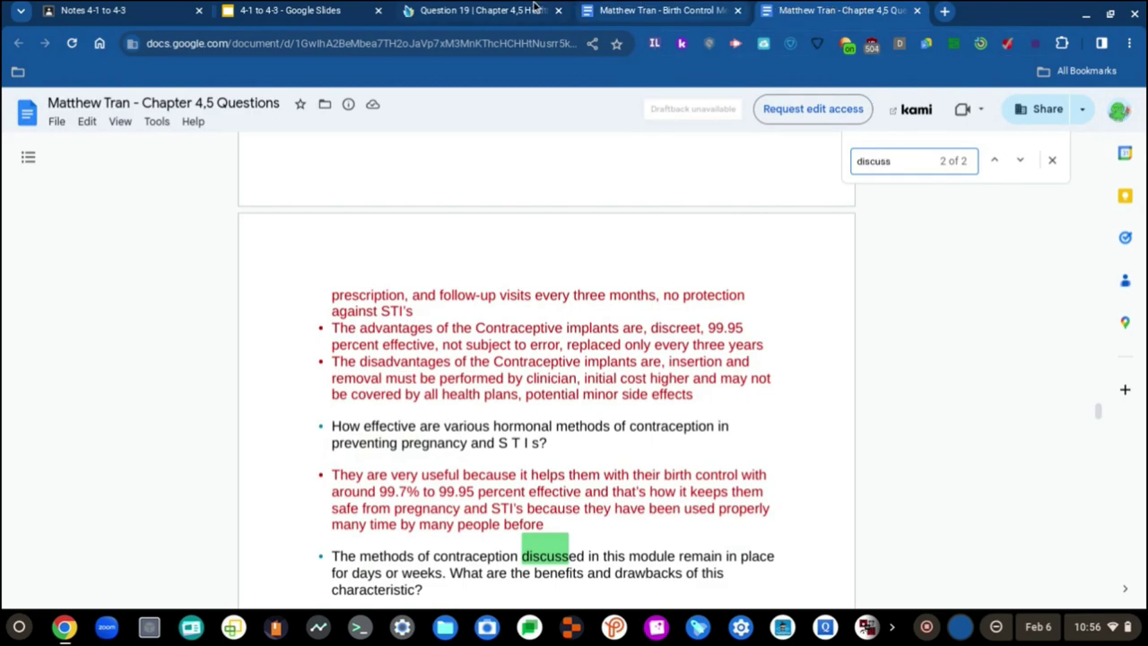
left_click(484, 10)
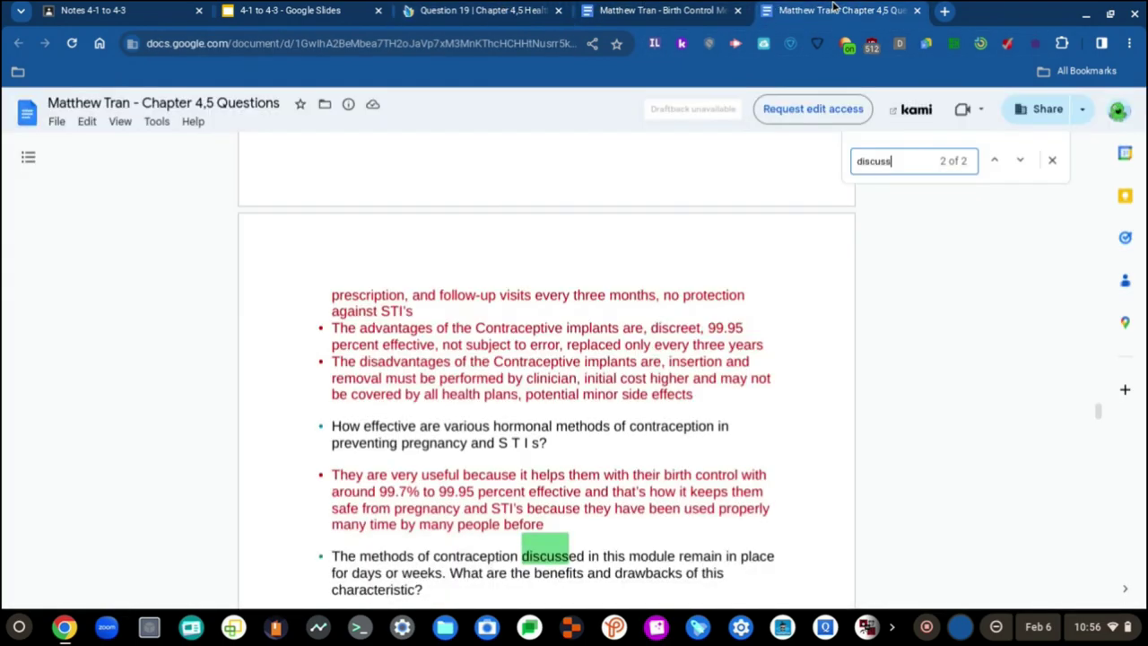
Step: Search the notes for 'sacr', close the find bar, and bring up the test's question list
left_click(834, 10)
type("sa")
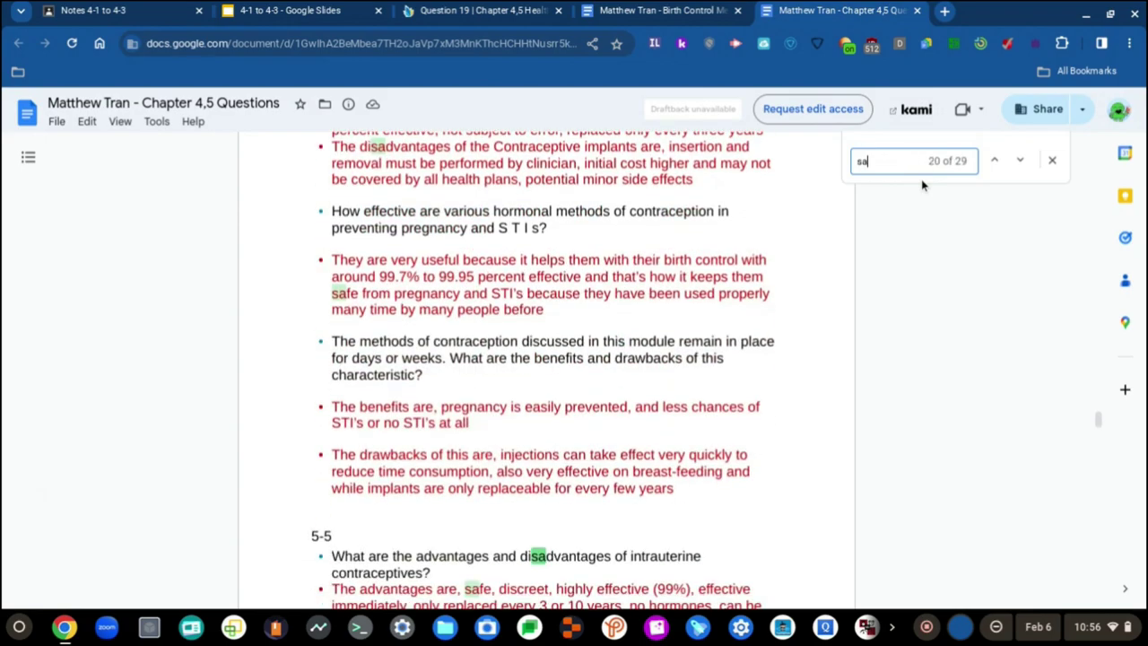
type("cr")
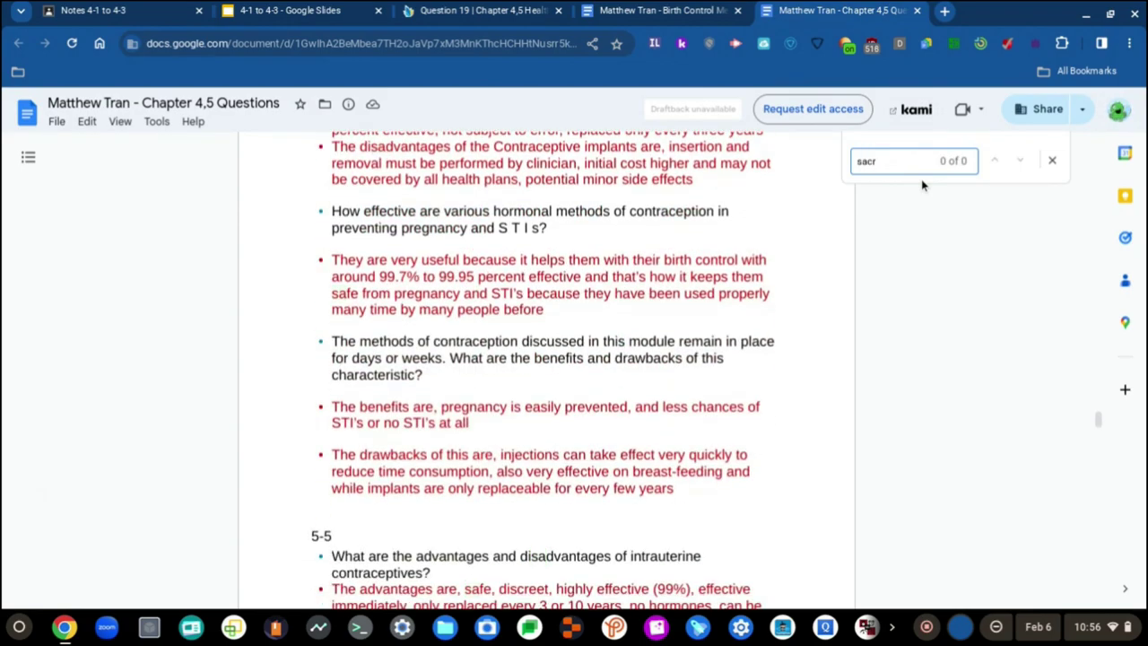
left_click(1051, 158)
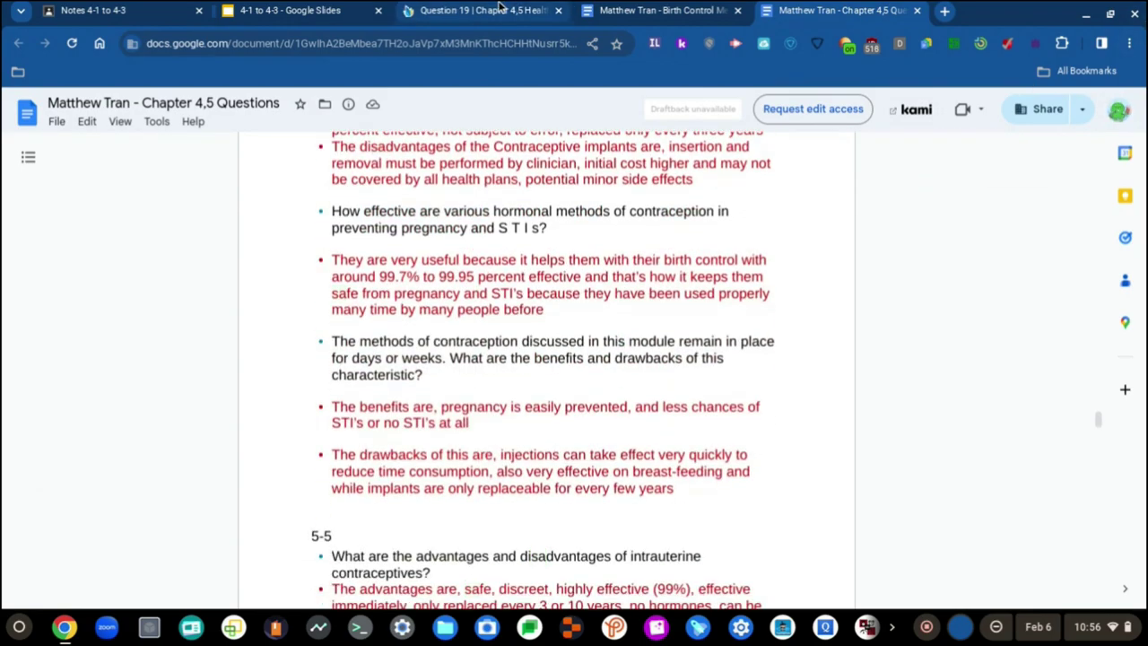
left_click(484, 10)
left_click(106, 145)
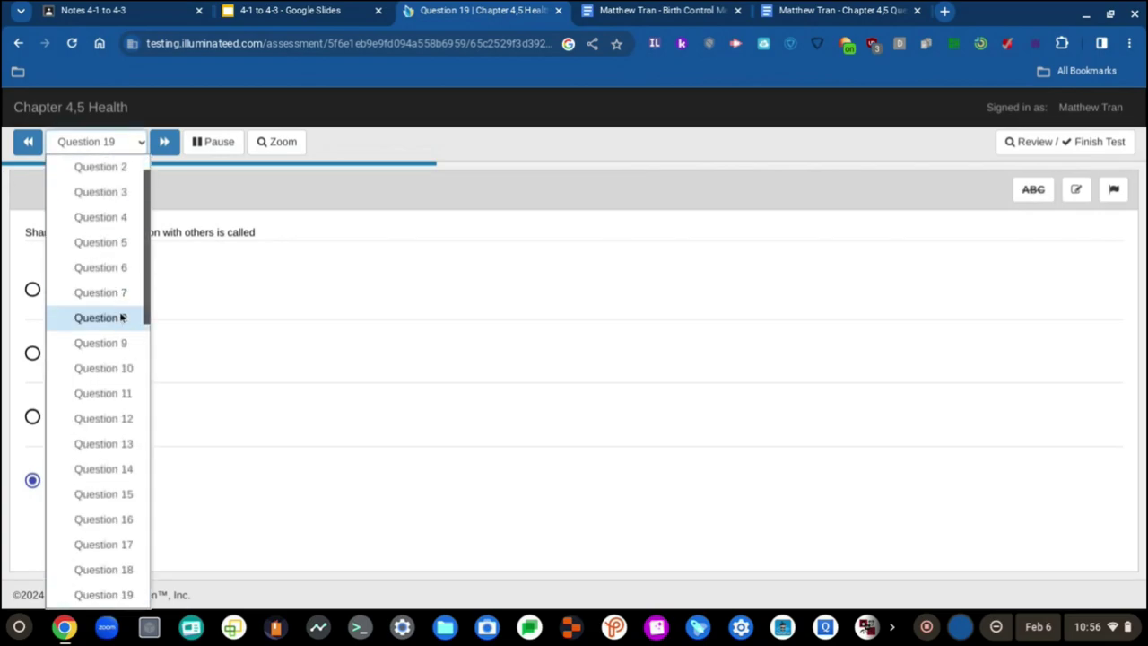
Step: Step forward through Questions 20 and 21 and read Question 21's options
left_click(167, 148)
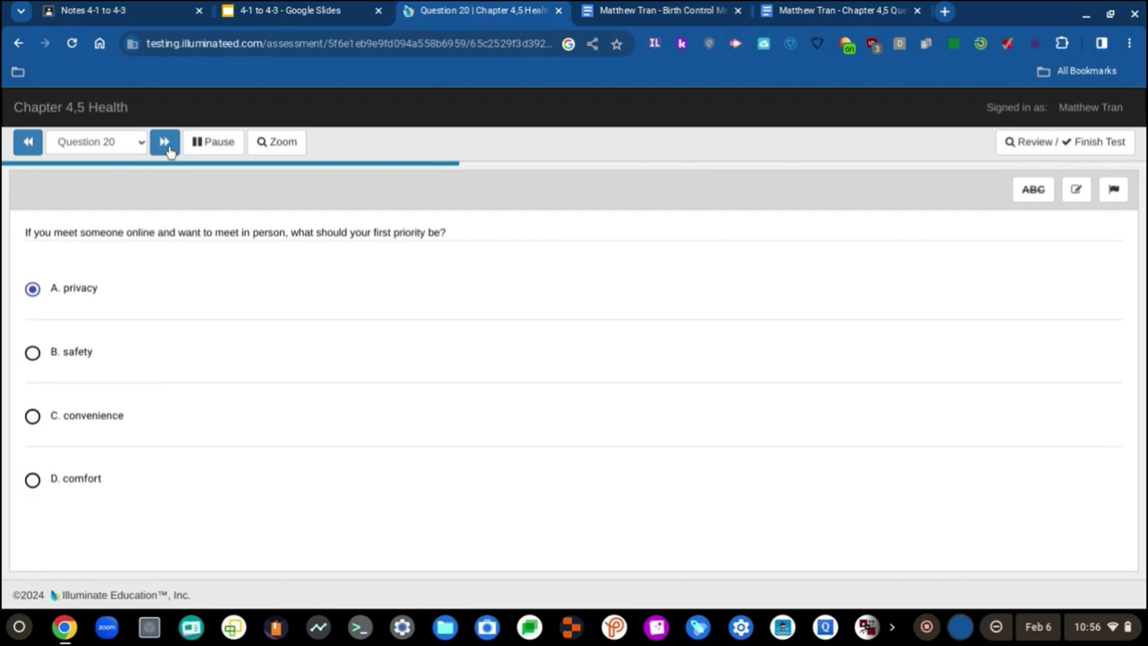
left_click(166, 146)
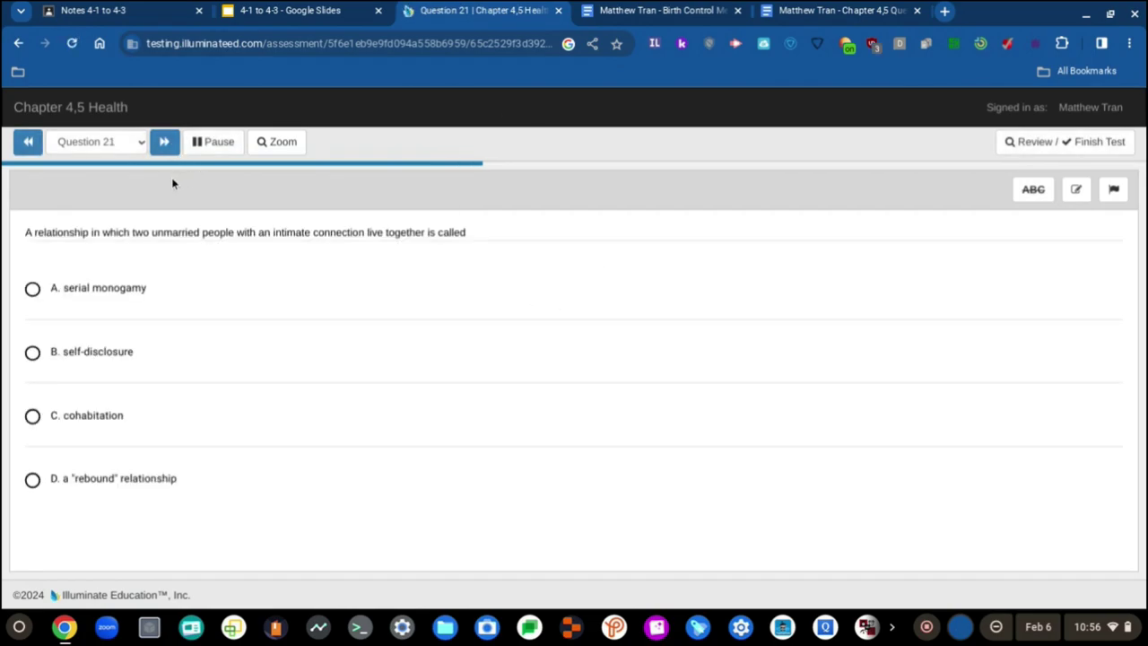
left_click(26, 142)
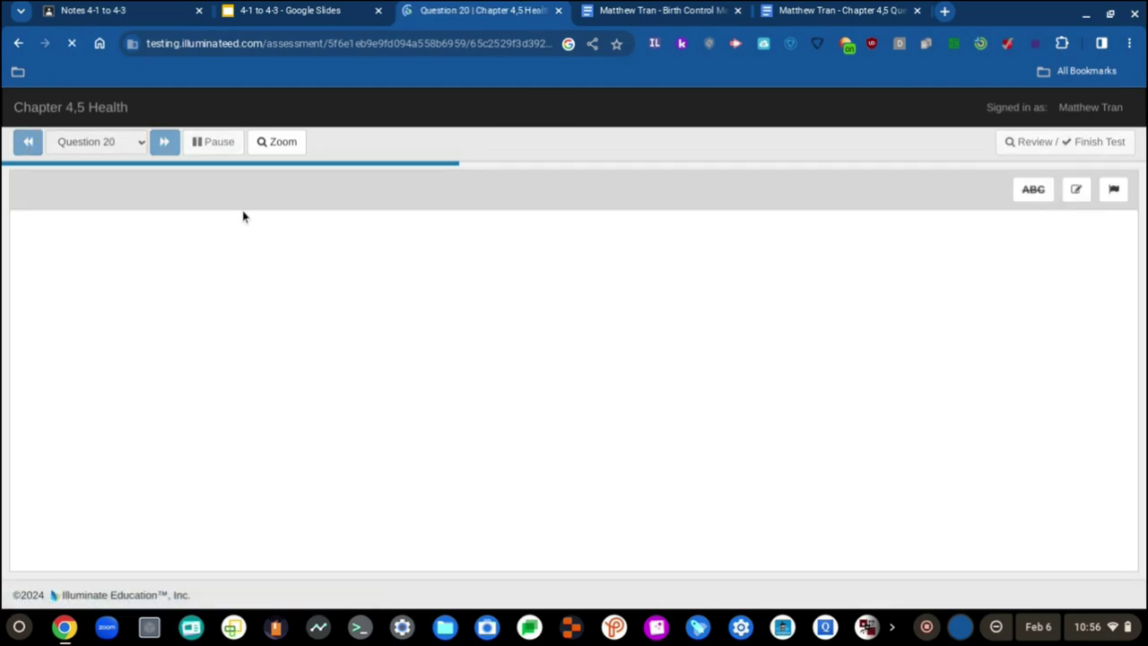
left_click(164, 147)
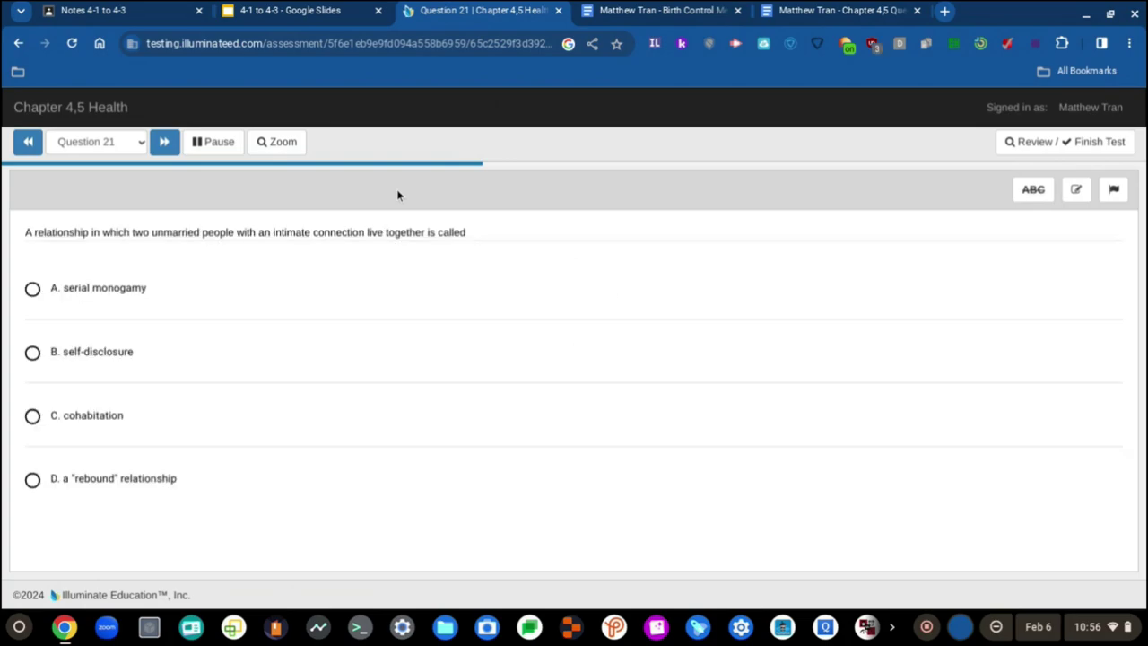
scroll(43, 311, "up", 3)
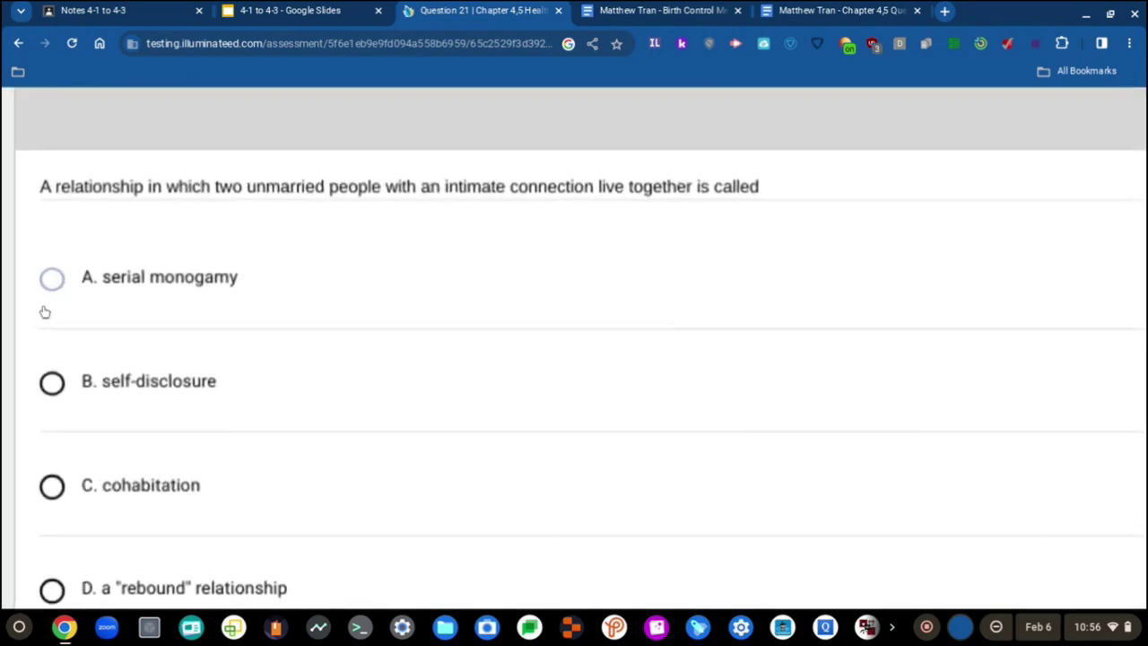
scroll(44, 312, "up", 1)
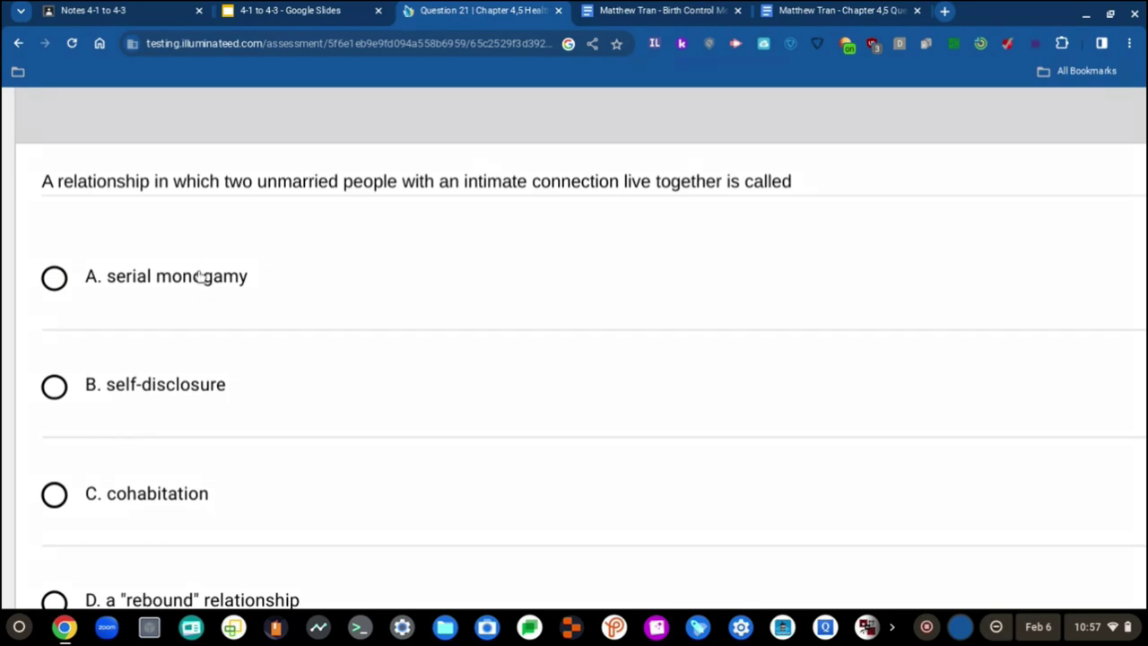
scroll(200, 276, "down", 1)
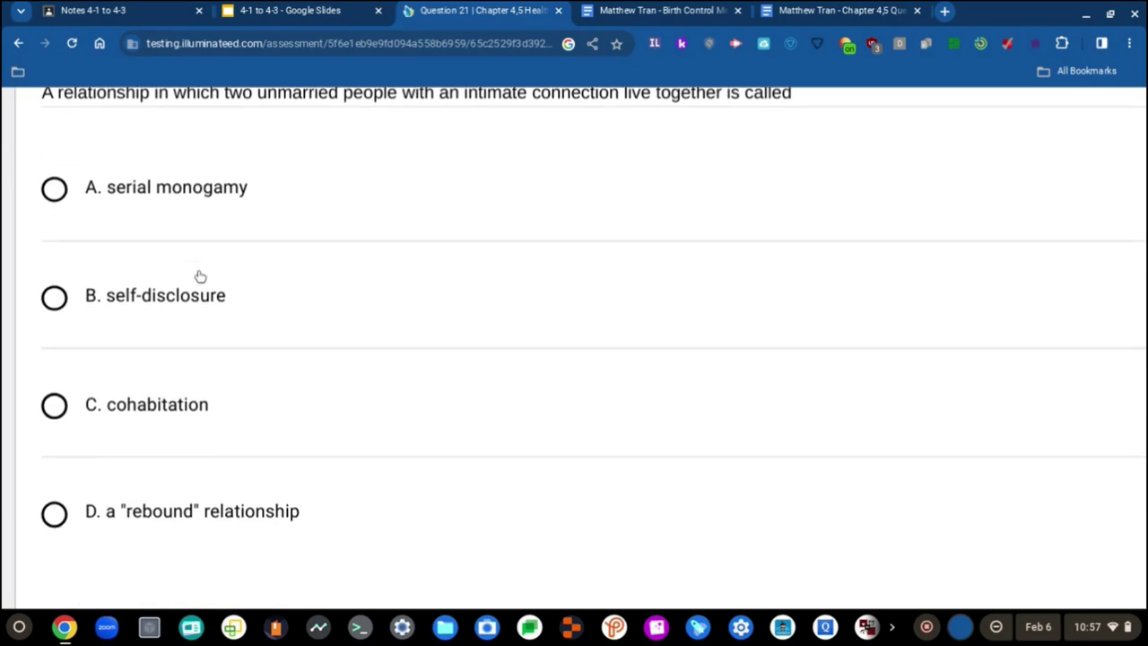
Step: Answer Question 21 with C, cohabitation, and move on to Question 22
left_click(183, 403)
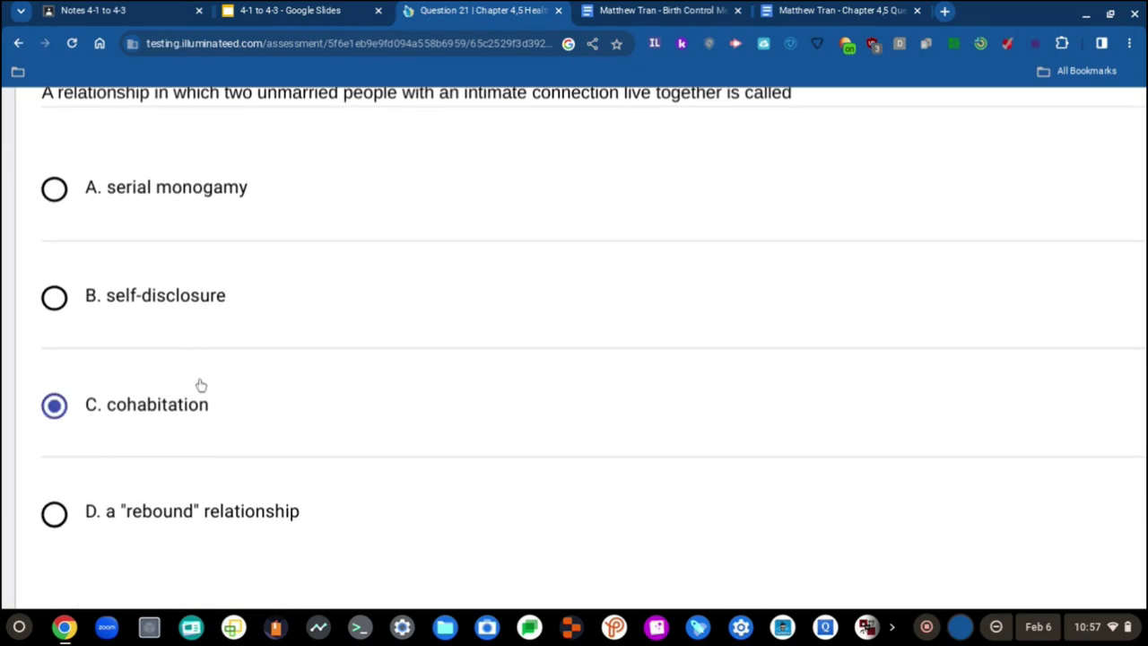
scroll(249, 378, "up", 2)
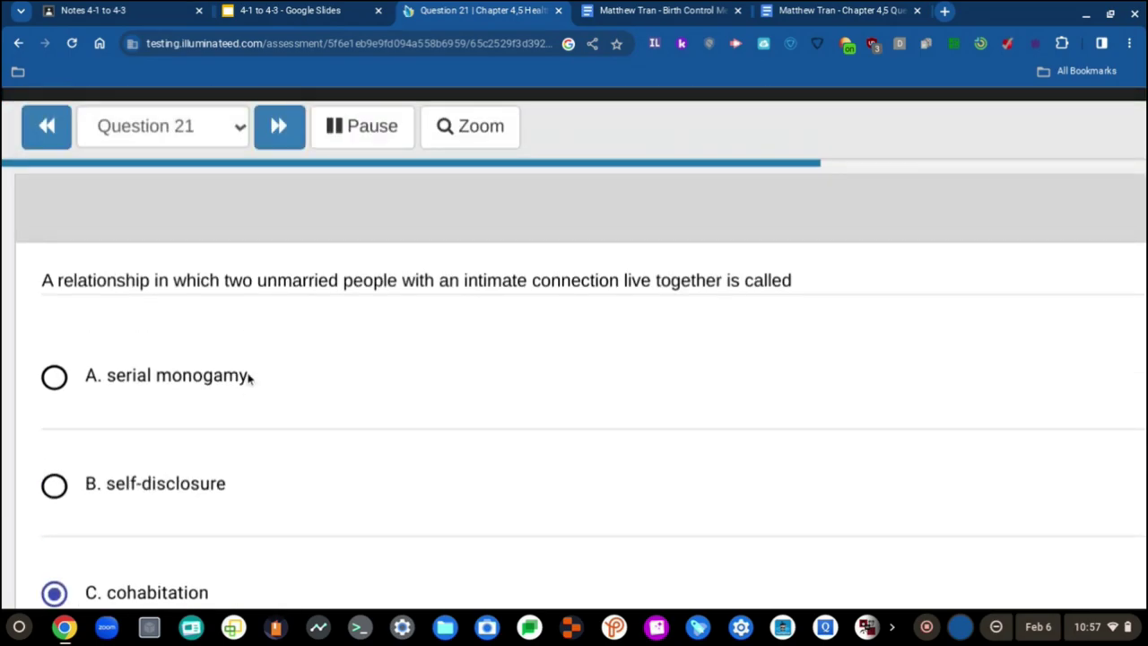
scroll(249, 376, "down", 1)
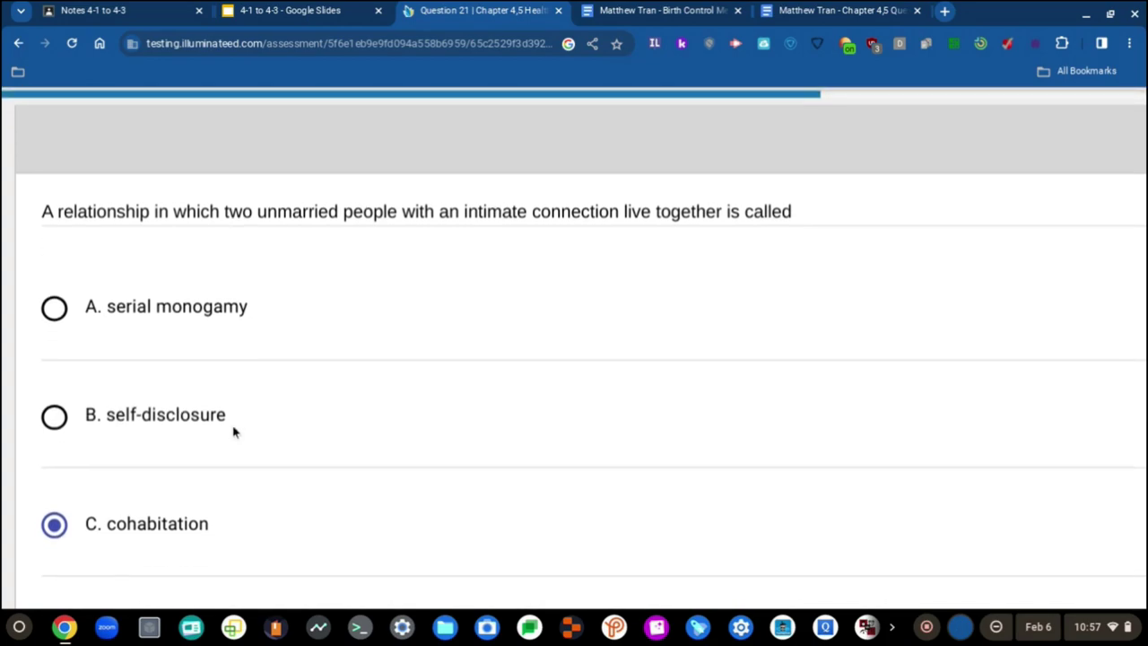
scroll(233, 431, "down", 1)
scroll(225, 487, "up", 1)
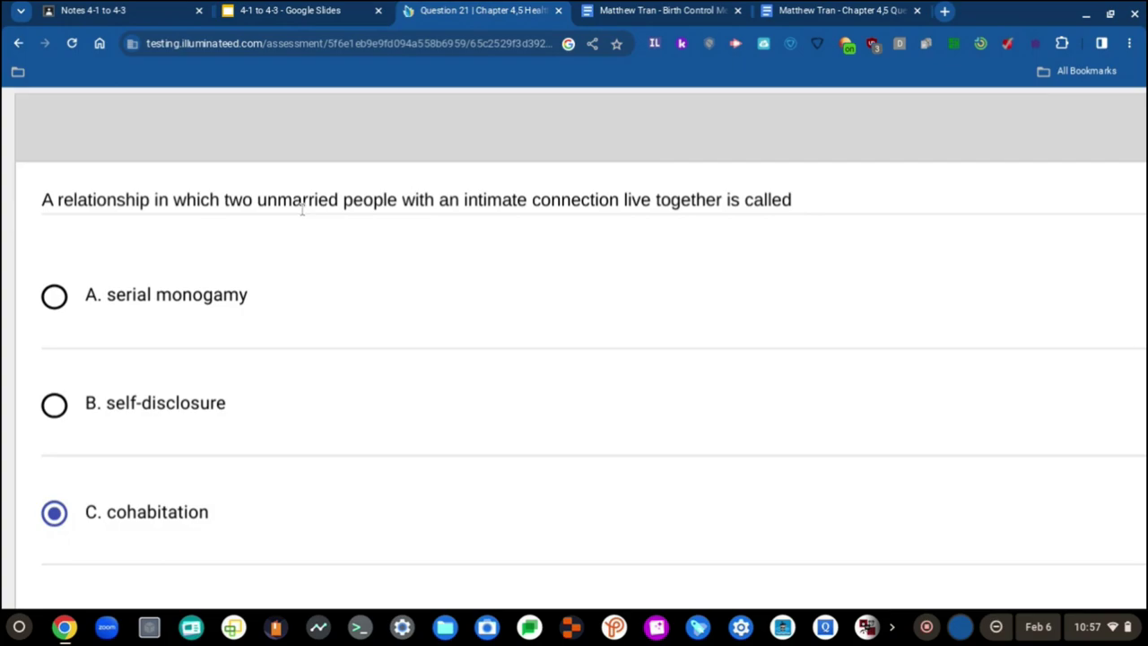
scroll(302, 209, "down", 3)
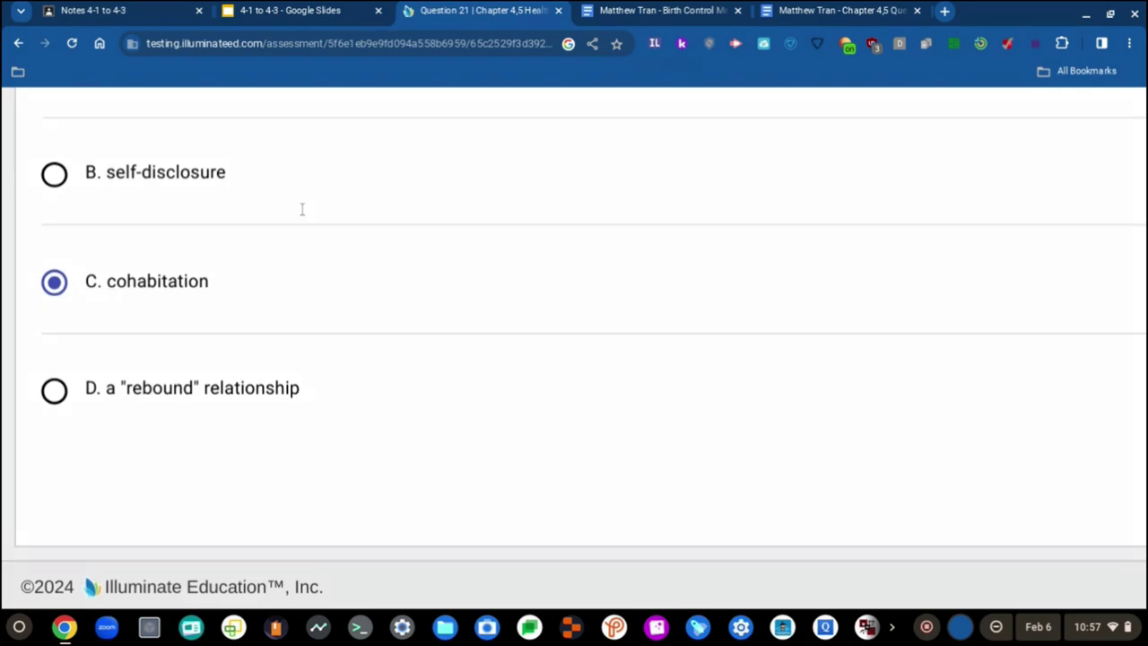
scroll(302, 209, "up", 1)
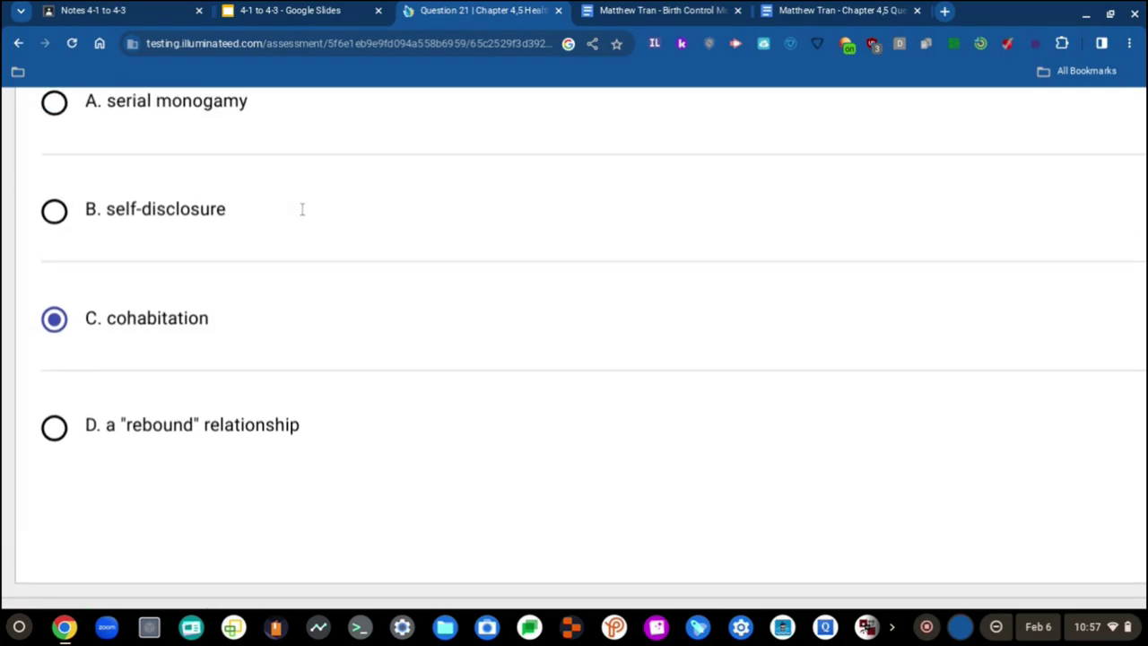
scroll(302, 209, "up", 5)
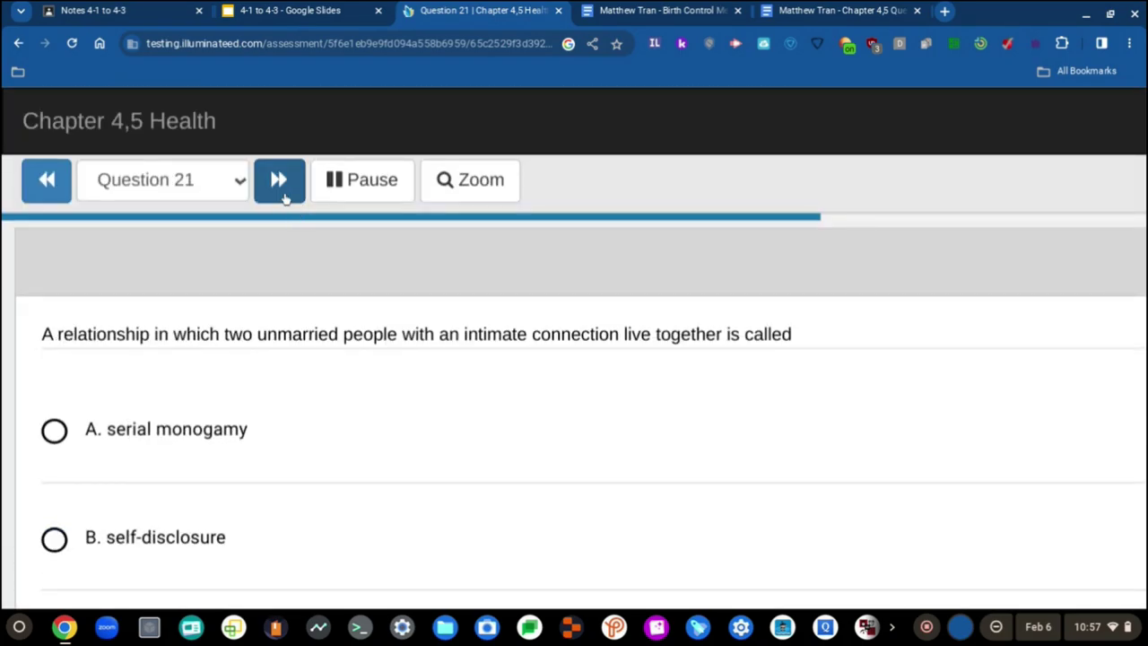
left_click(284, 199)
left_click(169, 143)
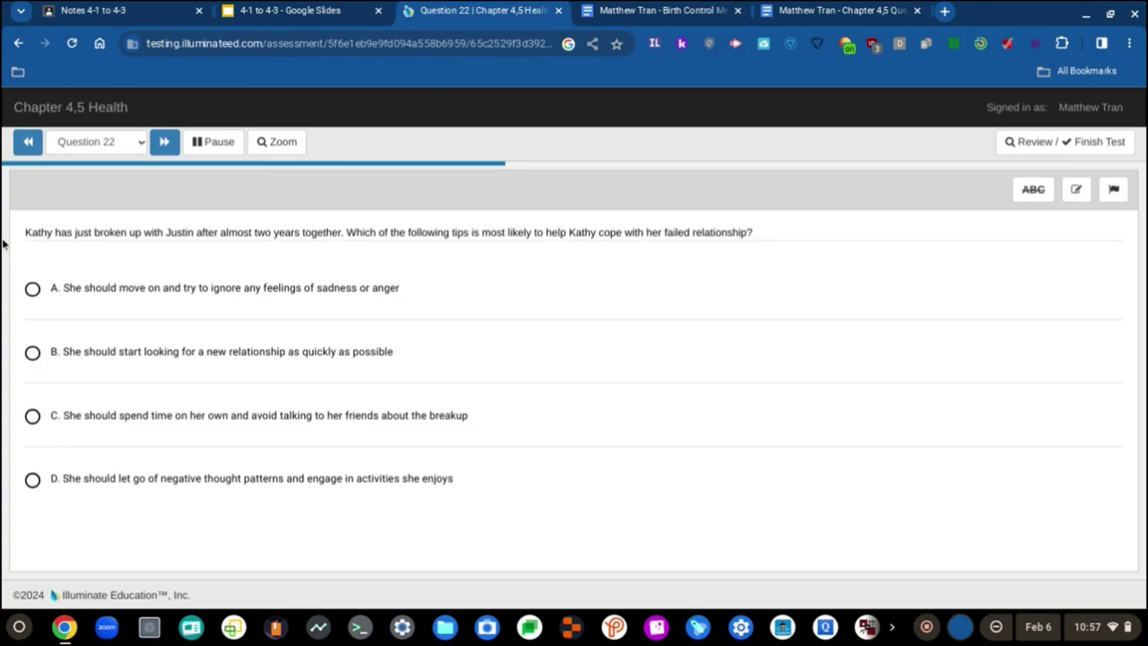
Step: Answer Question 22 with option D, letting go of negative thought patterns and doing enjoyable activities
key("ctrl+plus")
key("ctrl+plus")
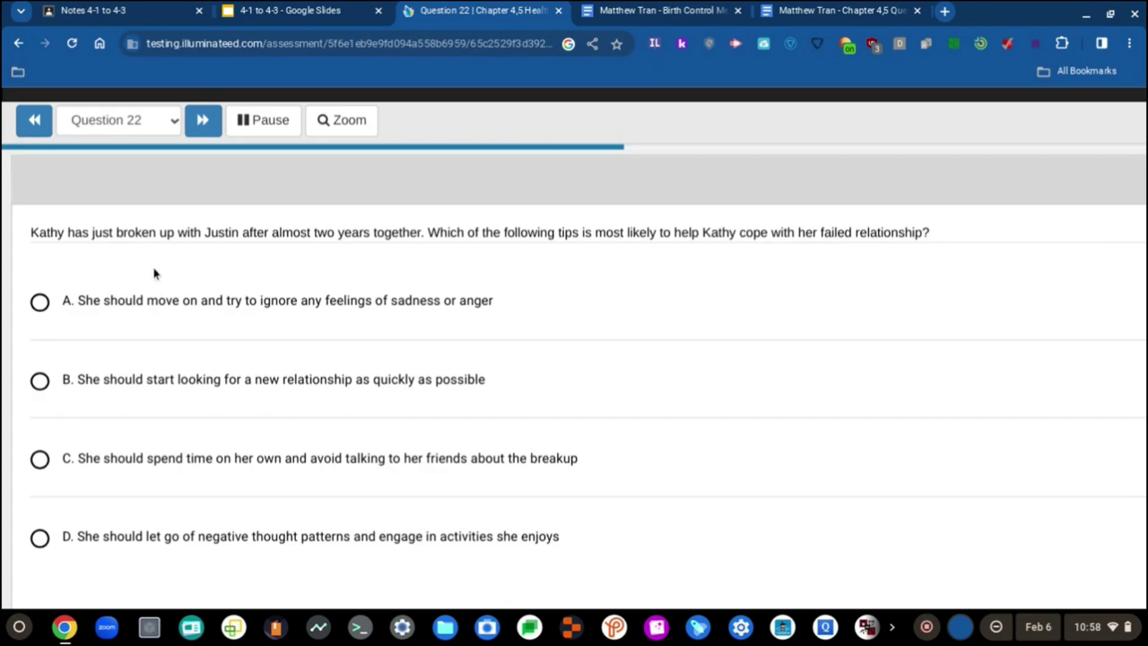
left_click(131, 310)
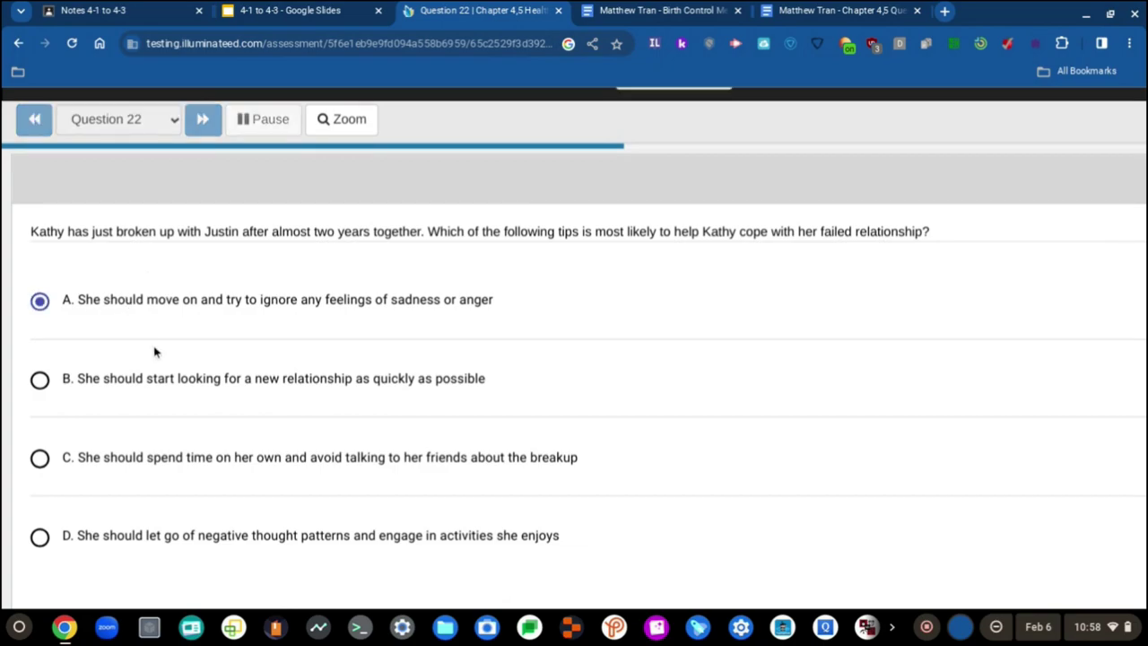
scroll(159, 358, "down", 1)
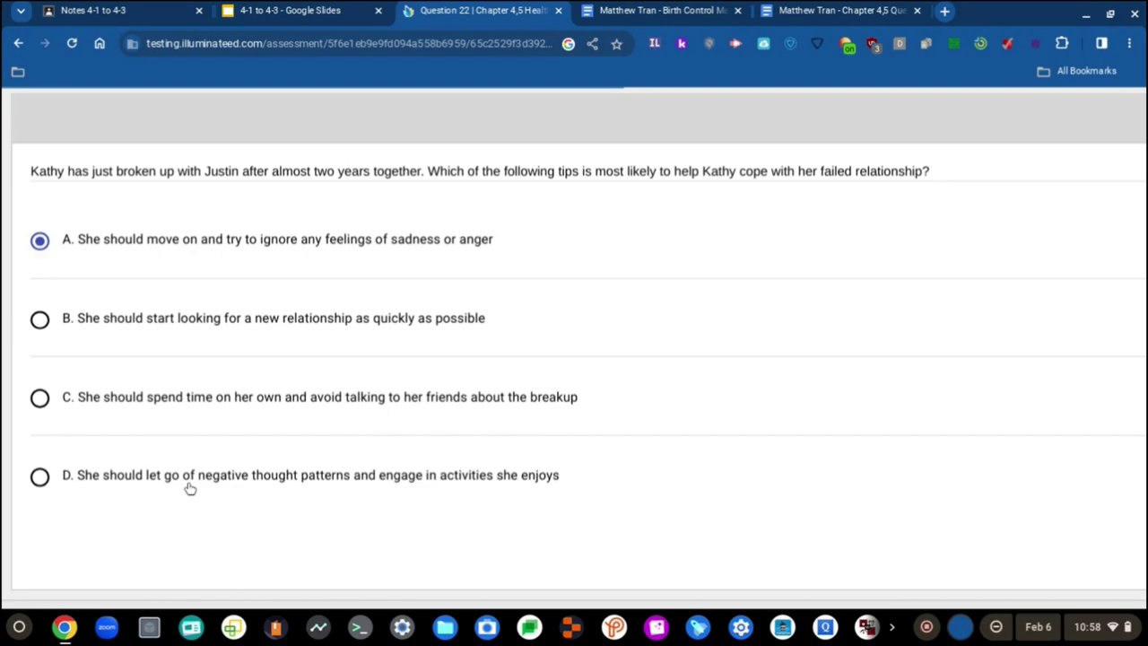
left_click_drag(190, 488, 162, 499)
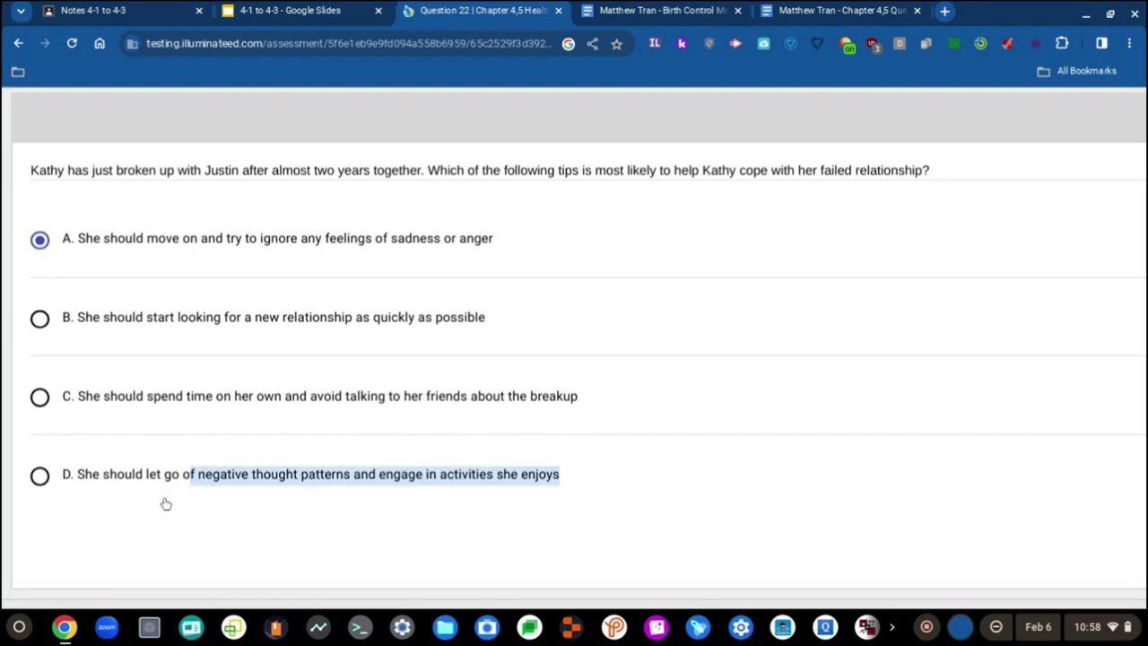
left_click(158, 502)
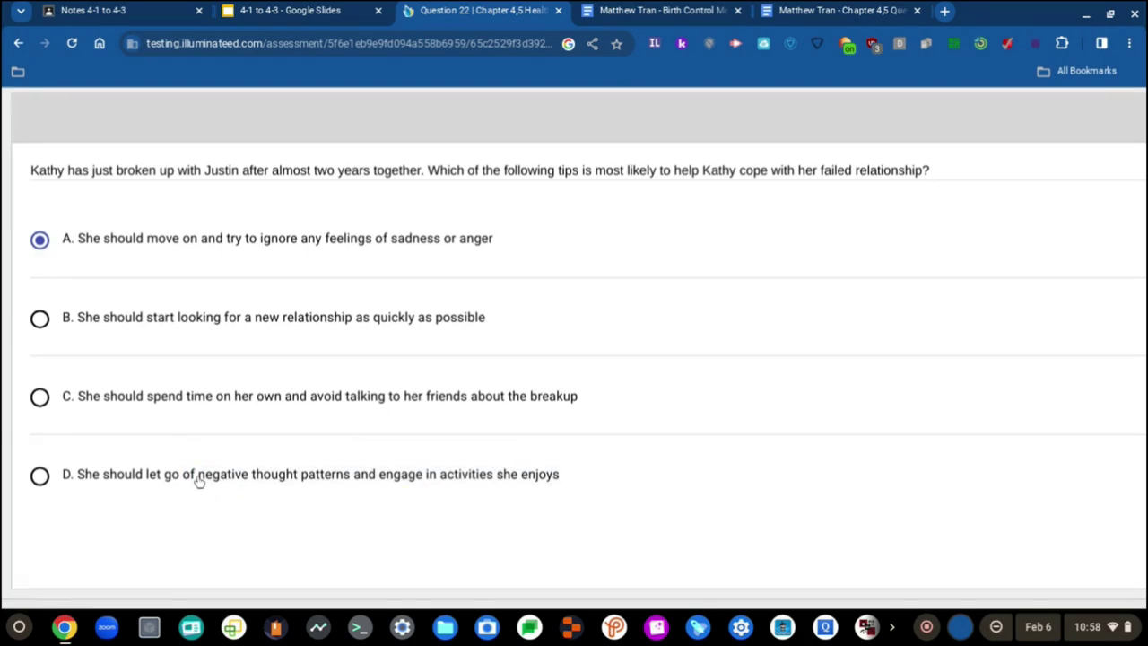
left_click(199, 482)
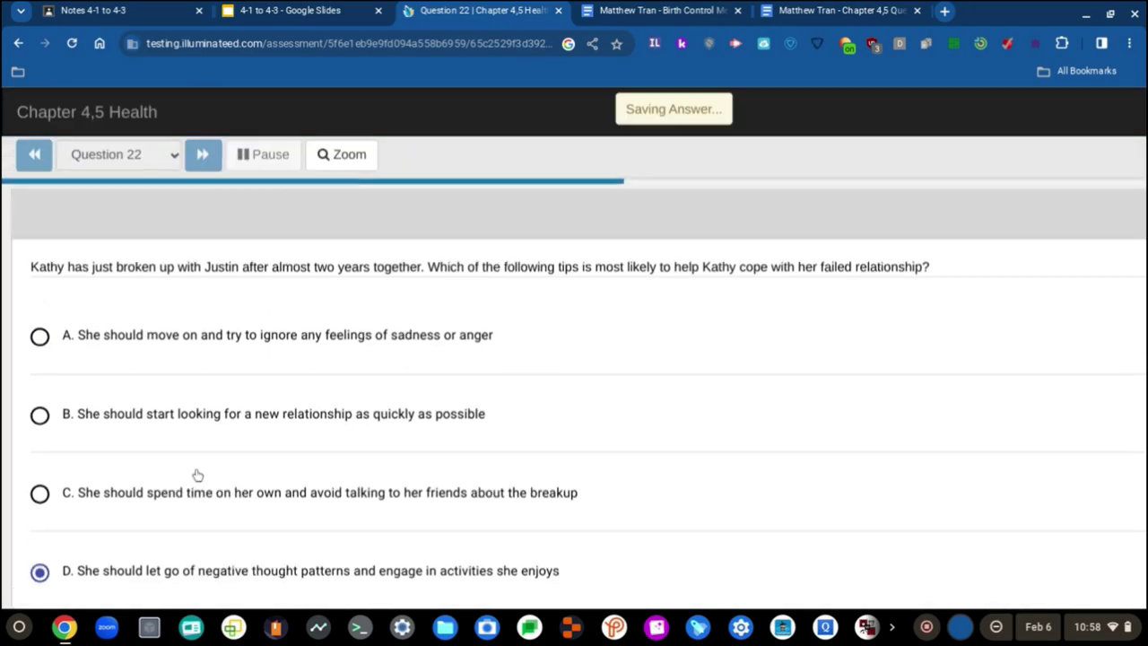
left_click(164, 142)
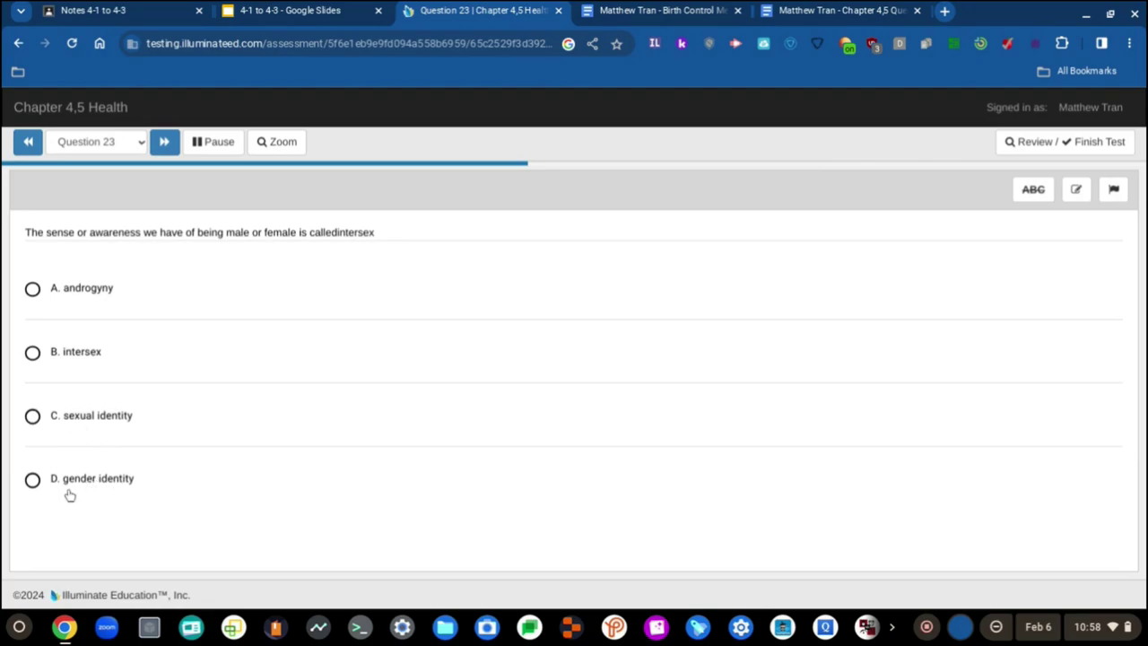
Step: Answer Question 23 with D, gender identity, and Question 24 with C, bisexual
left_click(122, 476)
left_click(164, 141)
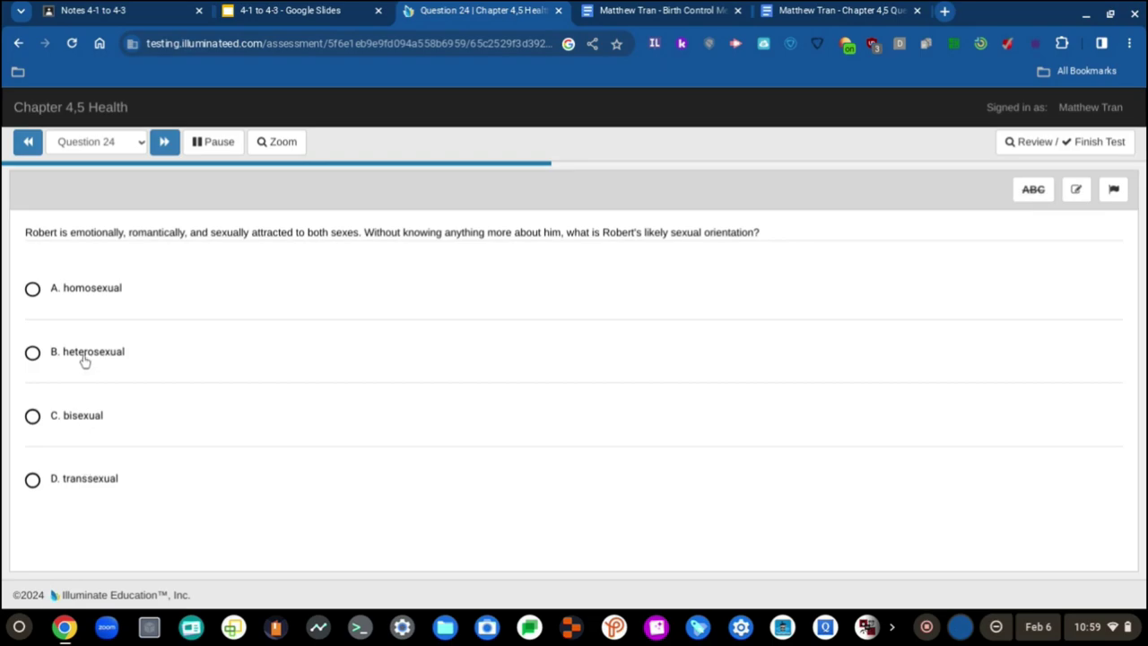
left_click(88, 418)
left_click(162, 142)
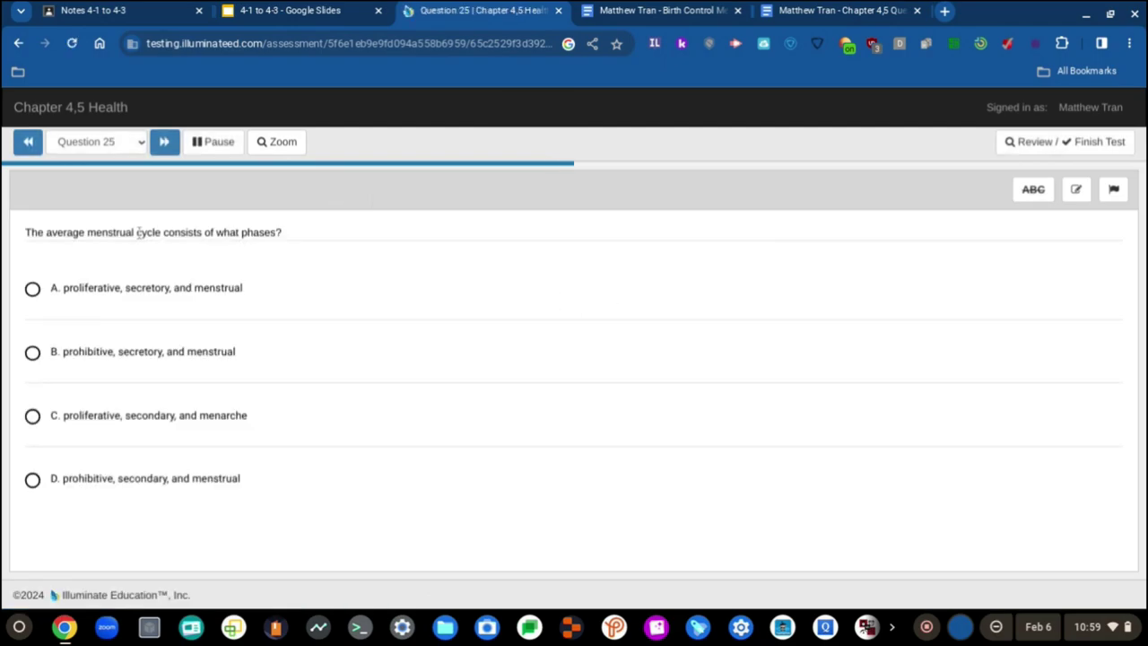
Step: Answer Question 25 with A: proliferative, secretory and menstrual phases
key("ctrl+plus")
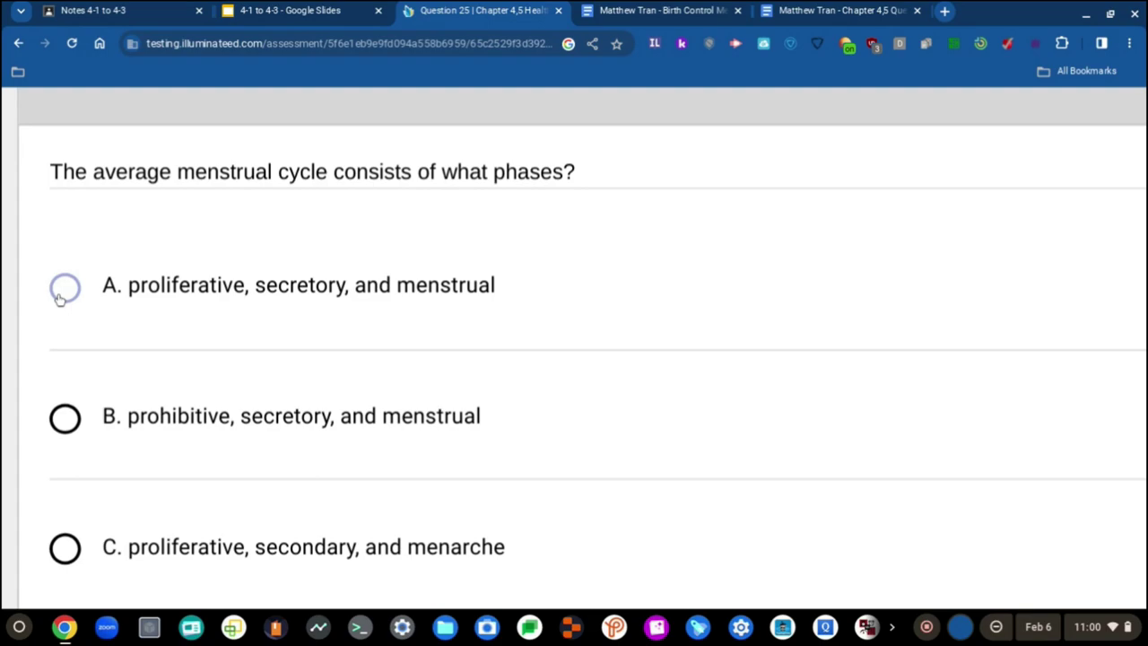
scroll(59, 299, "down", 4)
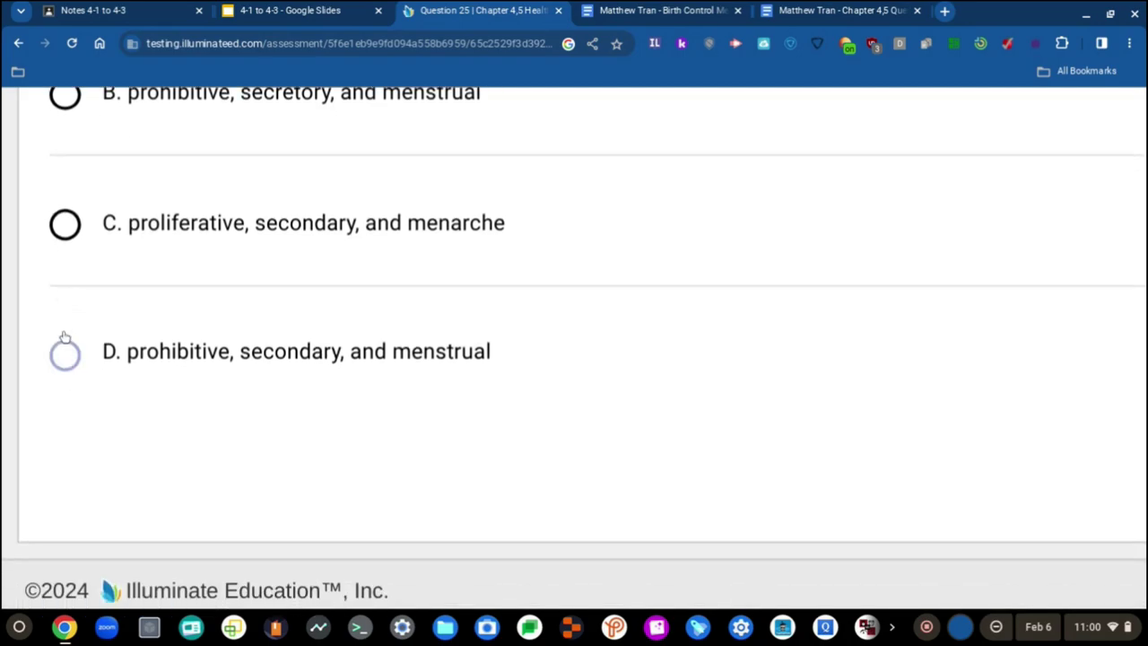
scroll(66, 369, "up", 5)
left_click(67, 369)
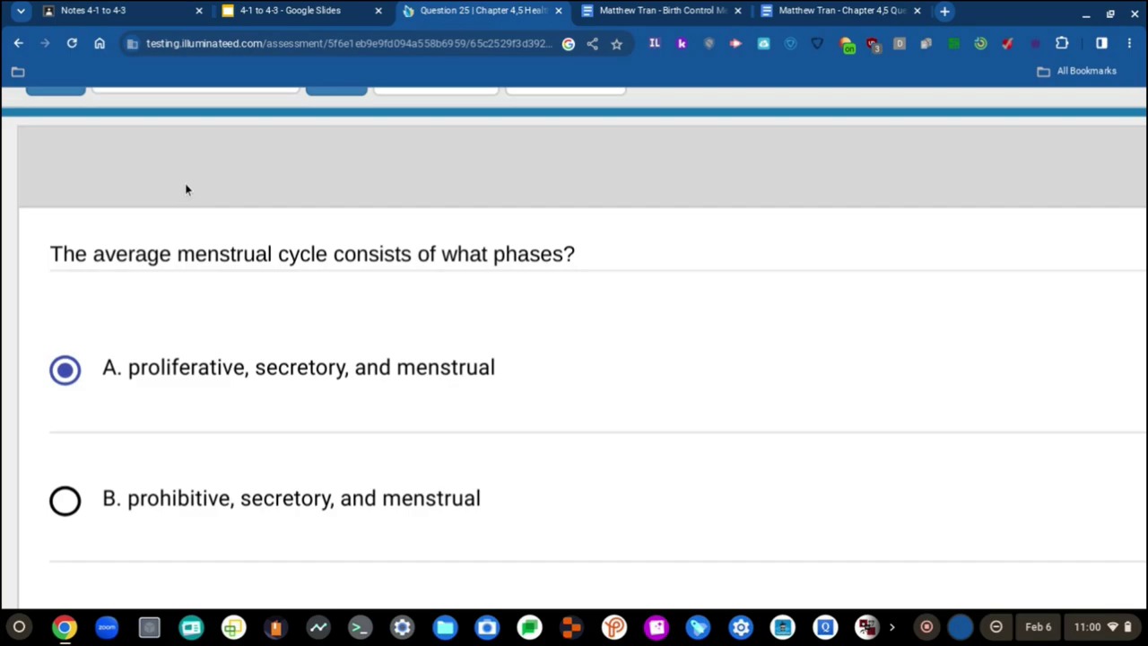
key("ctrl+0")
left_click(166, 147)
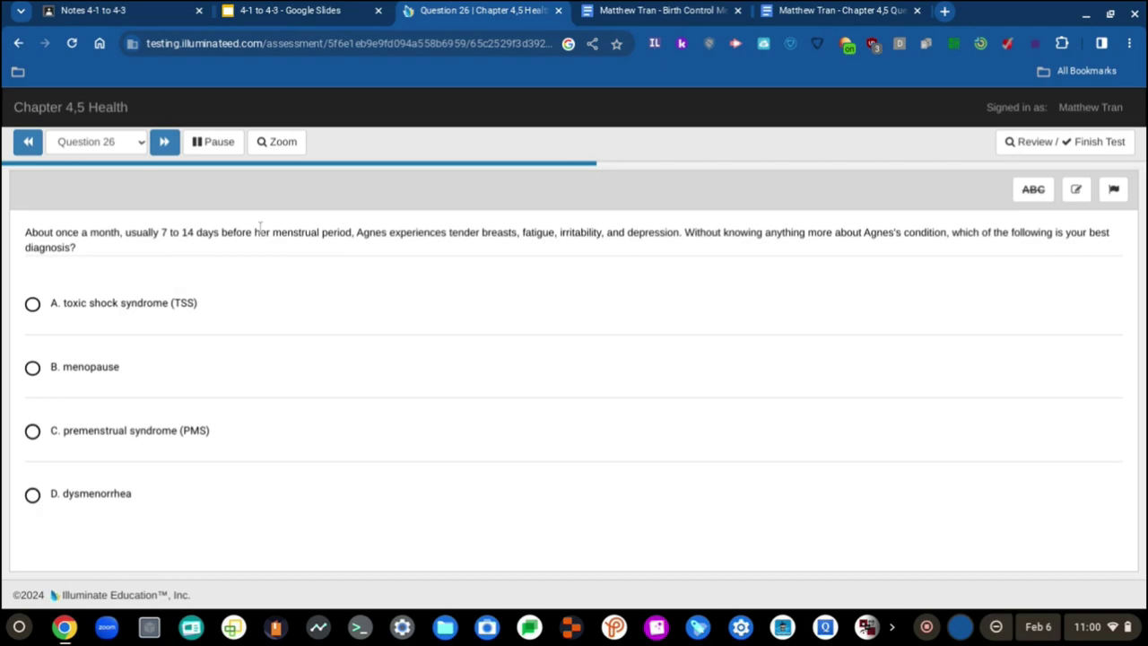
Step: Answer Question 26 with B, menopause, replacing the initial premenstrual syndrome pick
scroll(260, 227, "up", 5)
scroll(260, 227, "right", 5)
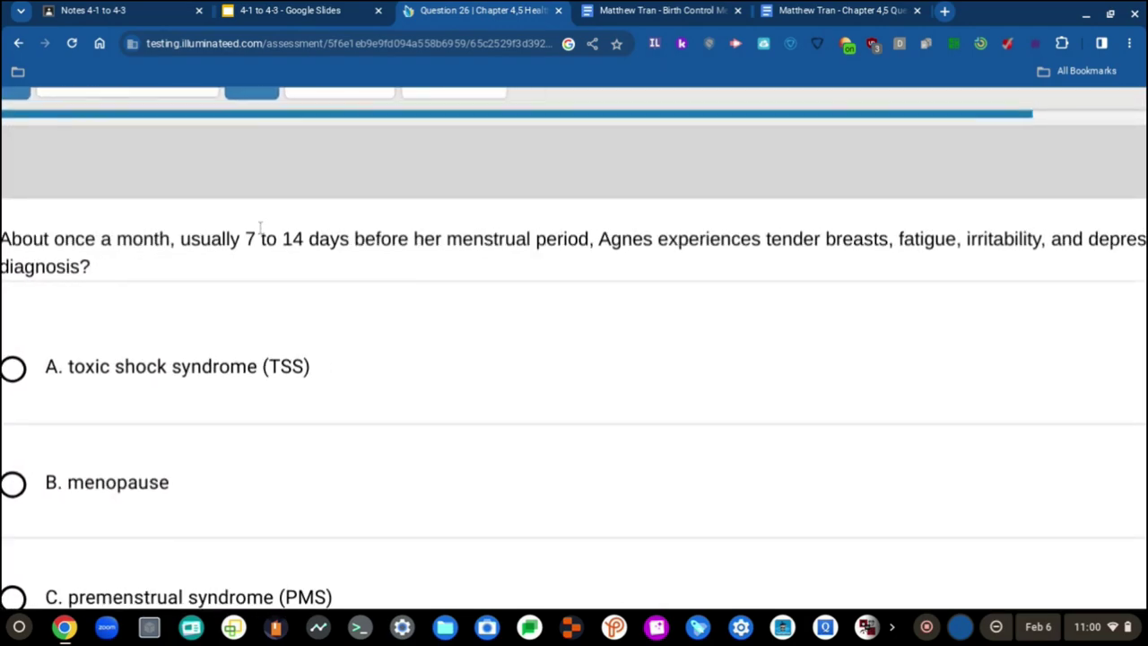
scroll(387, 239, "right", 1)
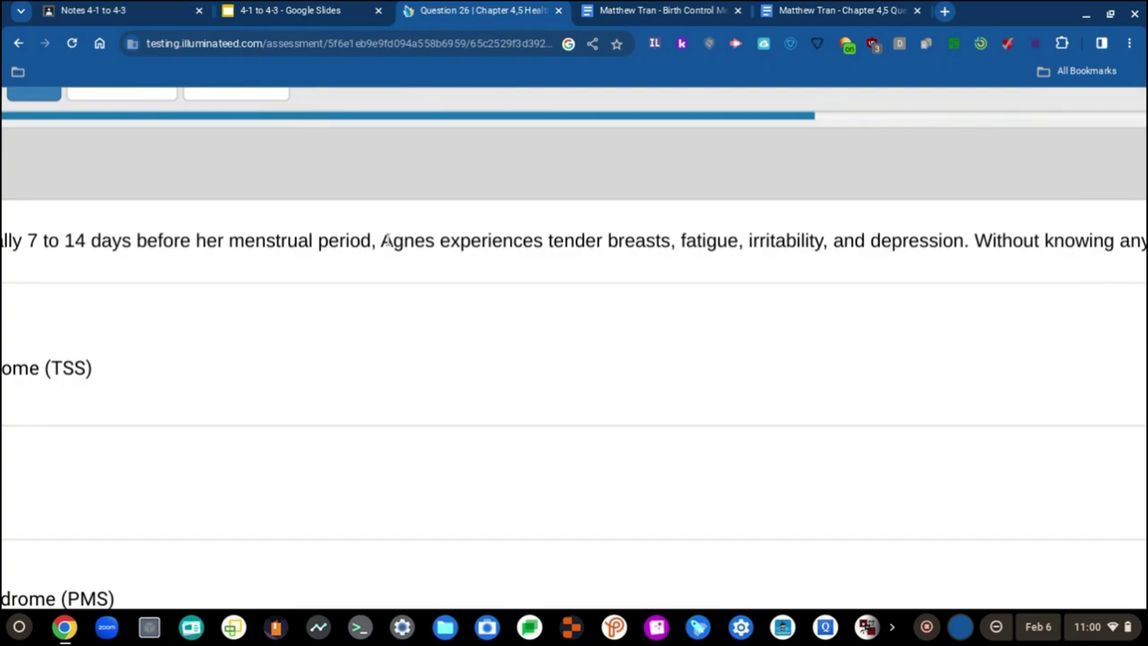
scroll(389, 261, "right", 1)
scroll(433, 248, "right", 2)
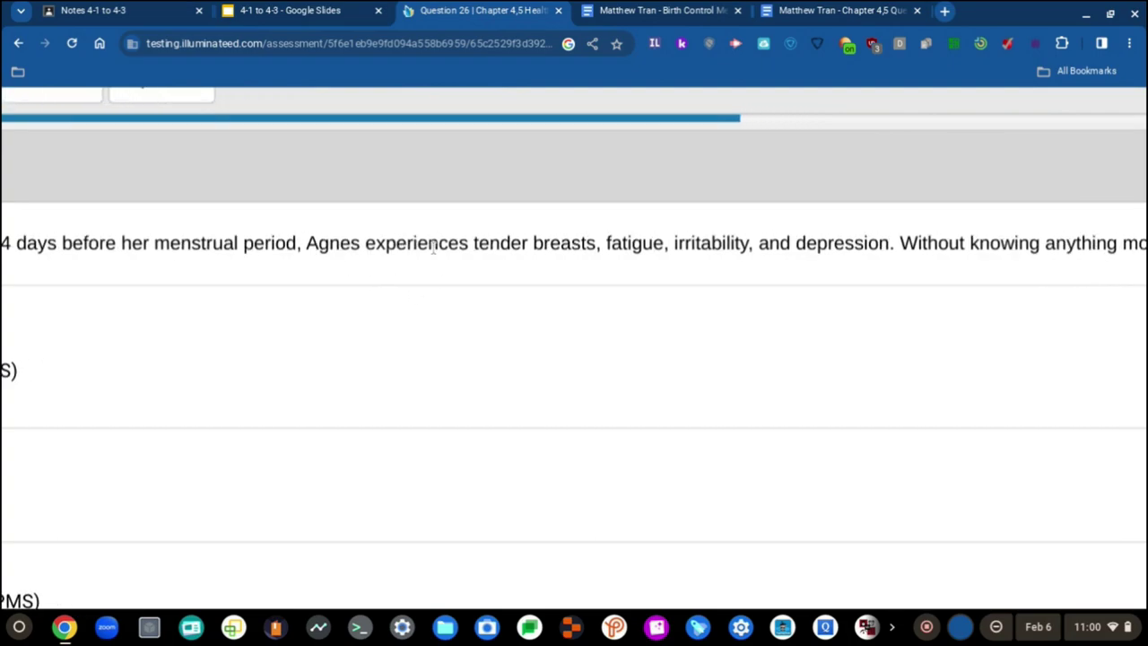
scroll(466, 246, "right", 2)
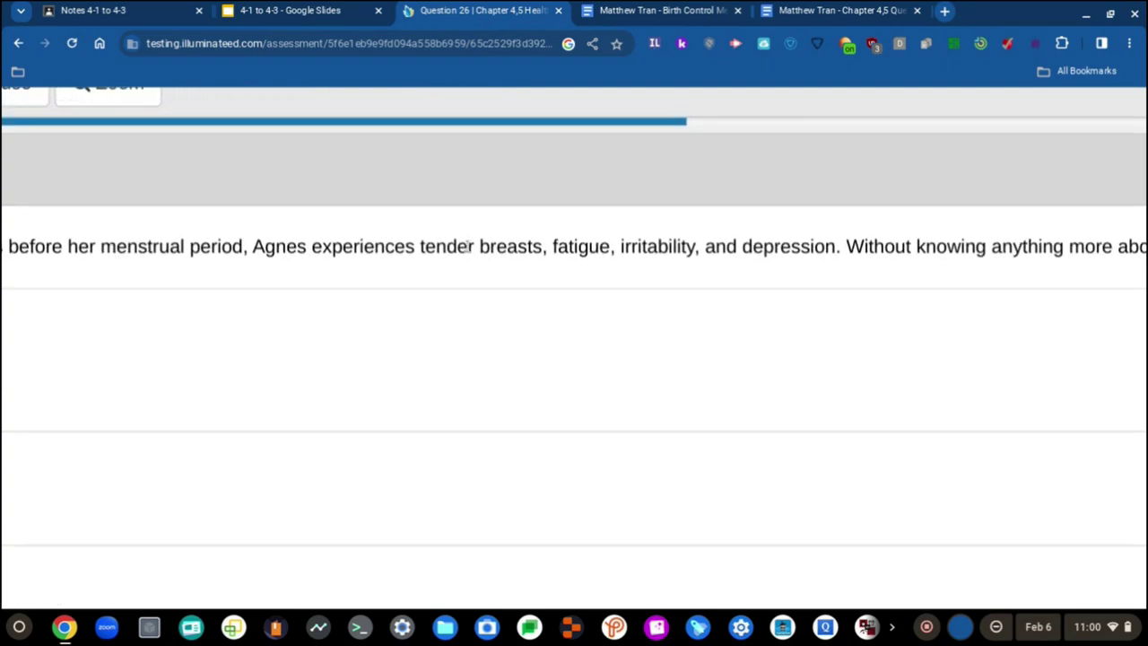
scroll(518, 251, "right", 2)
scroll(431, 240, "right", 4)
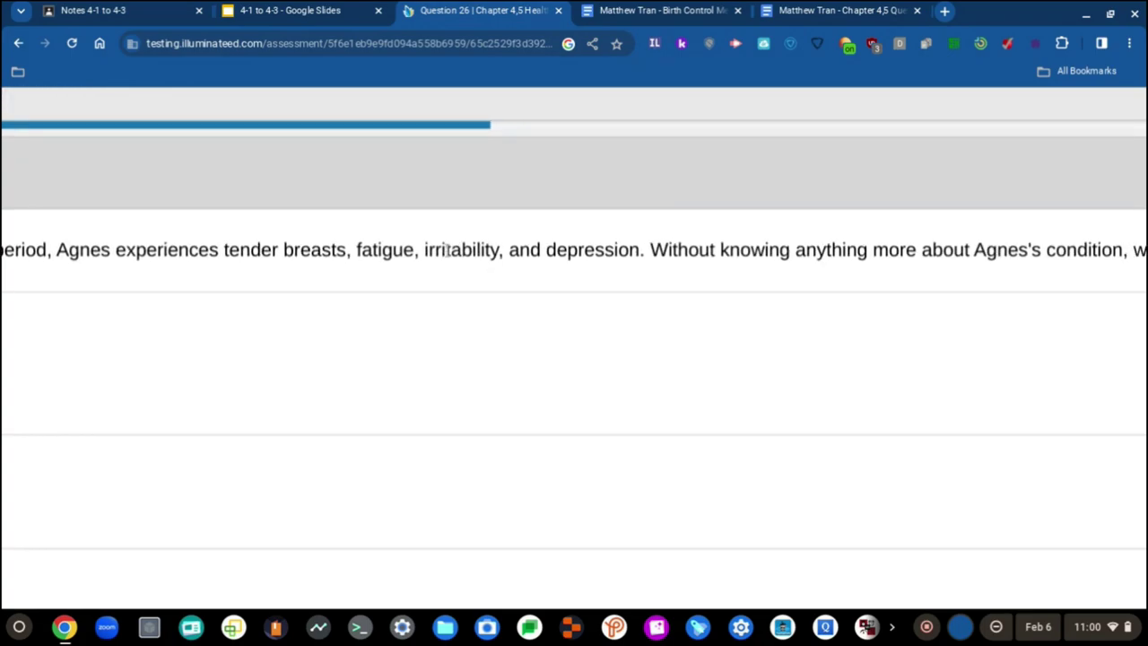
scroll(446, 251, "right", 5)
scroll(449, 255, "right", 2)
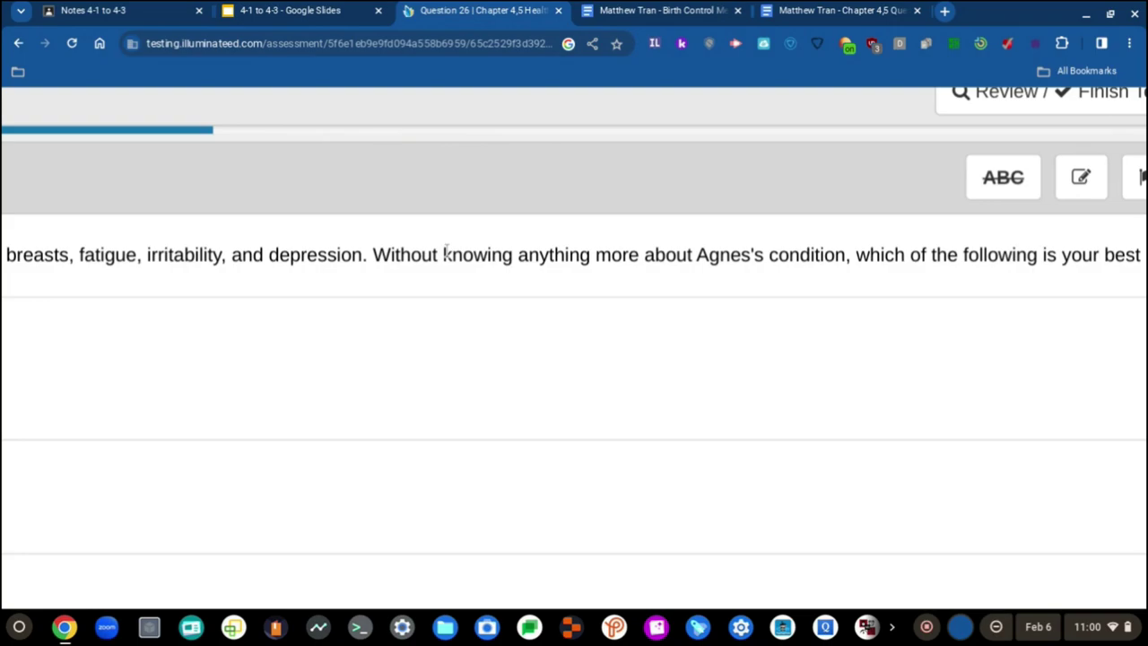
scroll(497, 255, "right", 4)
scroll(496, 255, "left", 10)
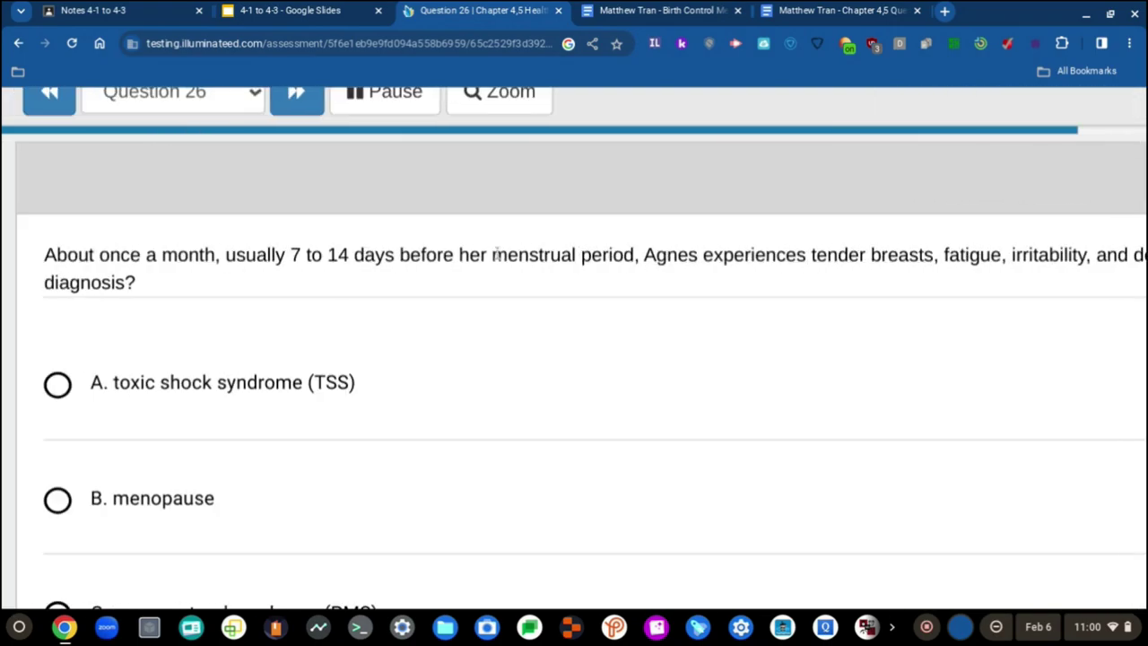
scroll(222, 302, "down", 3)
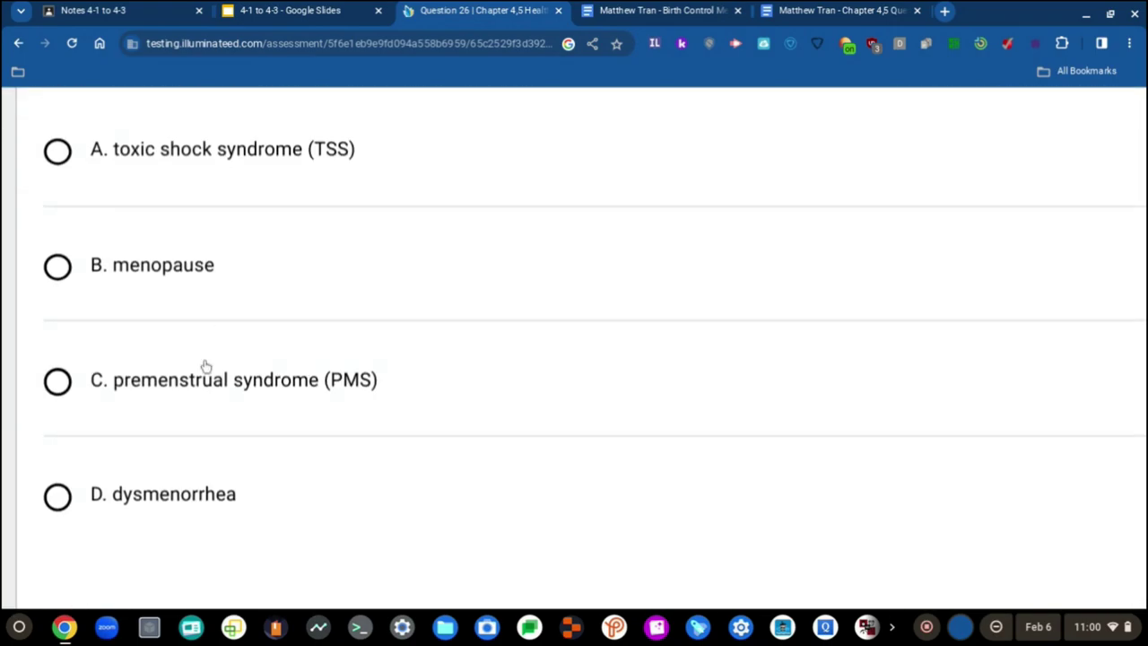
key("ctrl+minus")
key("ctrl+minus")
key("ctrl+minus")
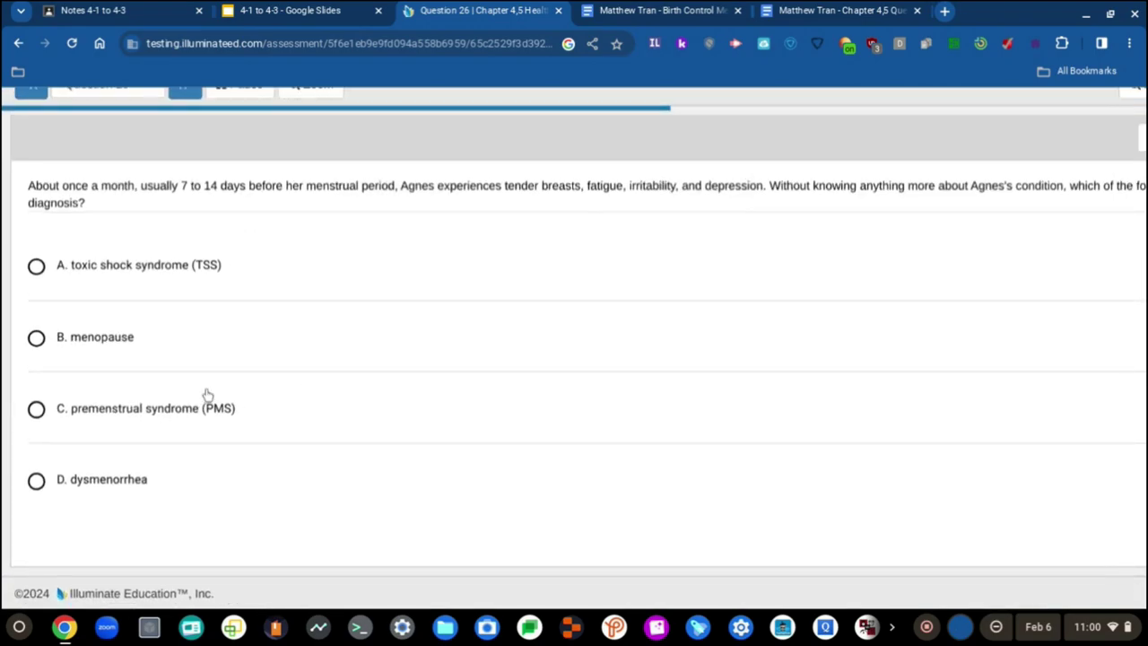
left_click(135, 413)
left_click(97, 348)
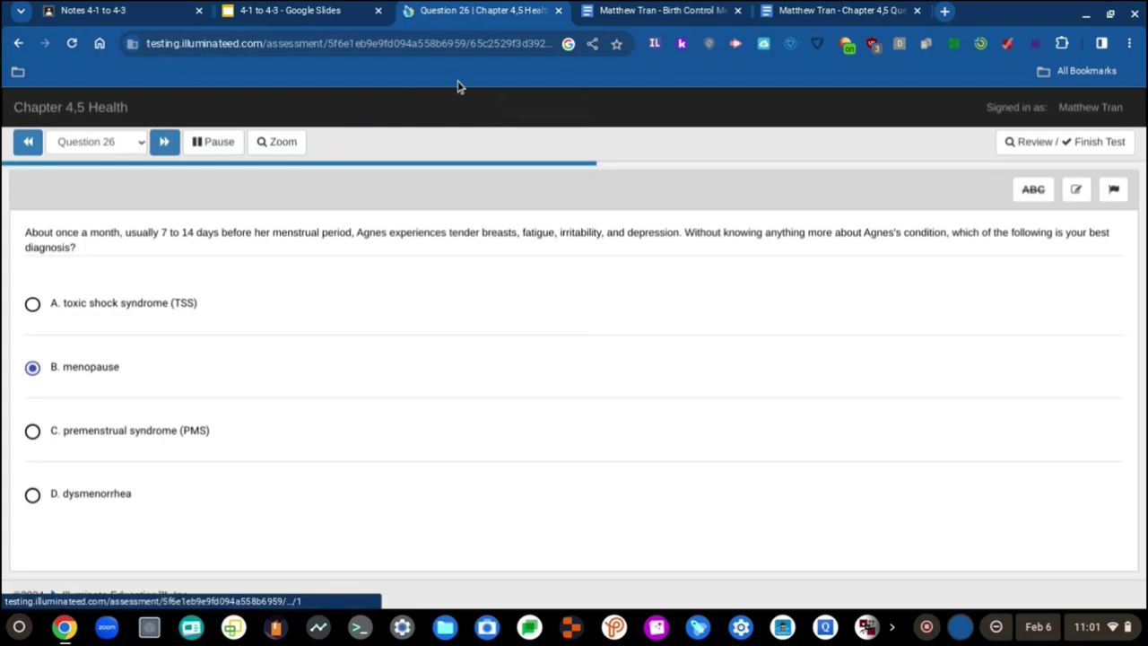
Step: Check the Chapter 4,5 Questions notes, close them, and advance to Question 27
left_click(903, 11)
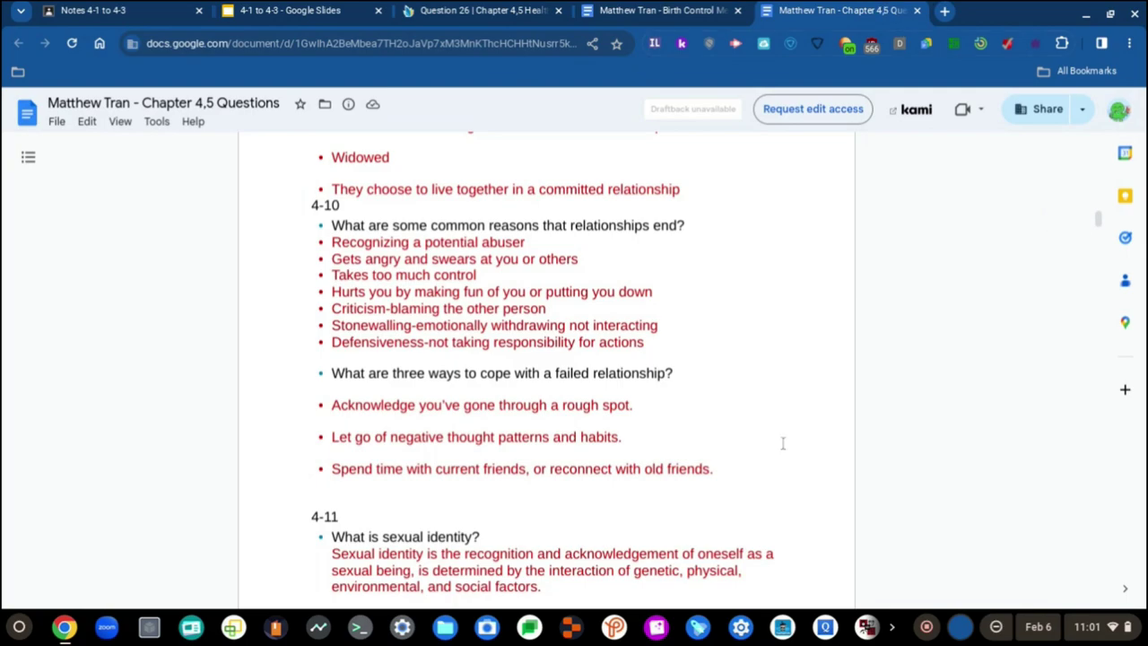
scroll(781, 440, "up", 15)
left_click(917, 13)
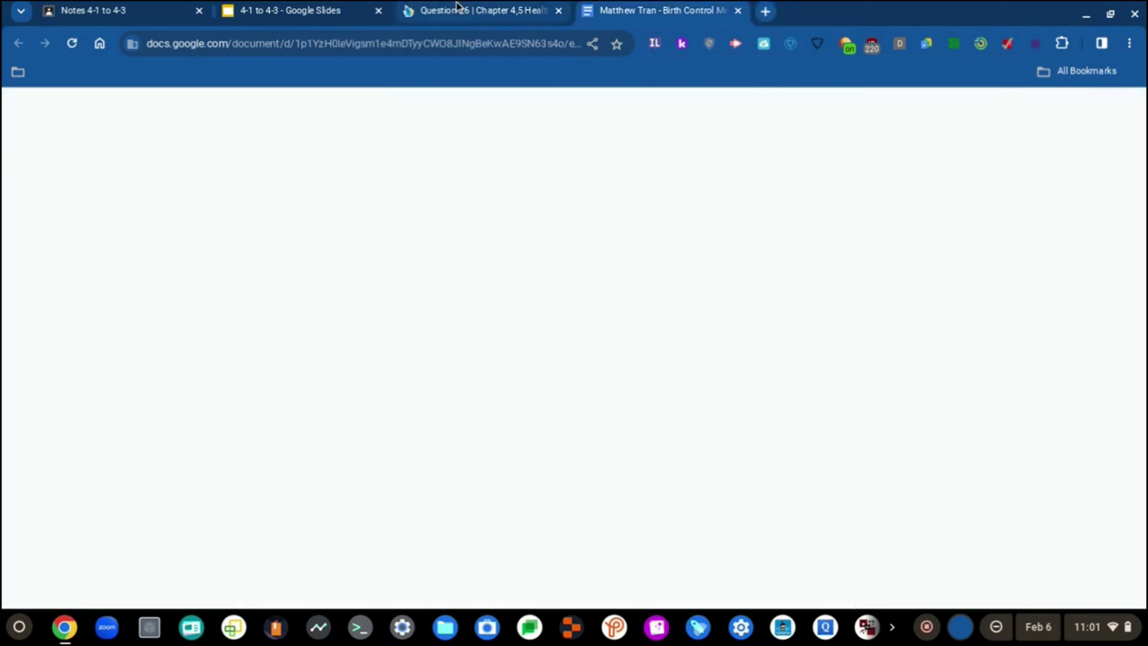
left_click(455, 10)
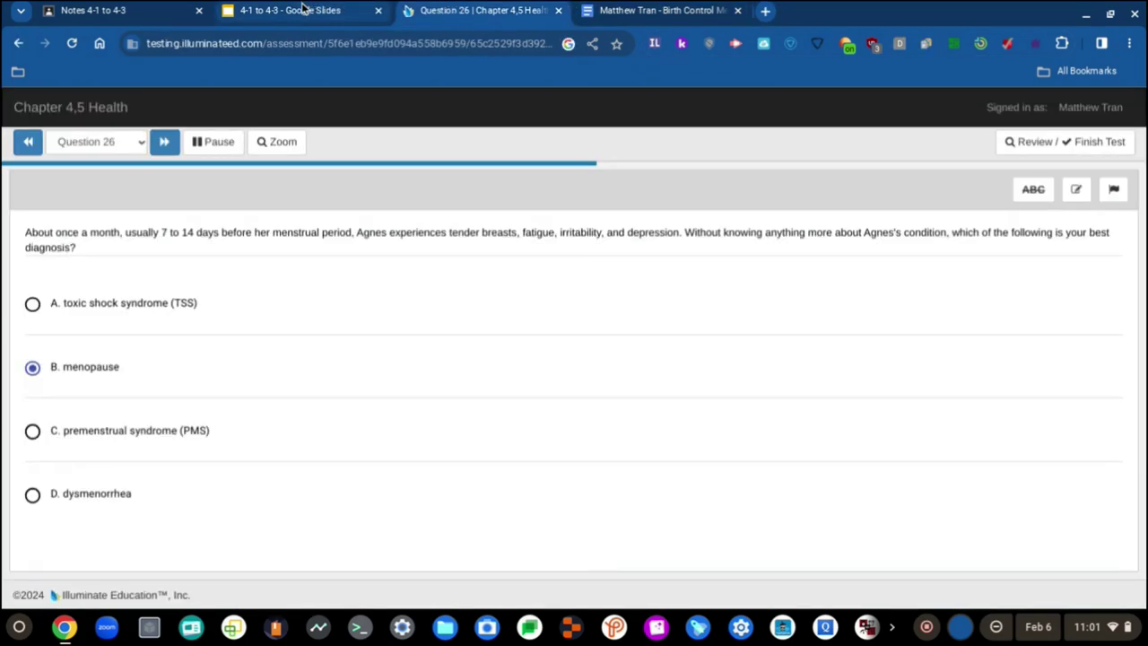
left_click(158, 143)
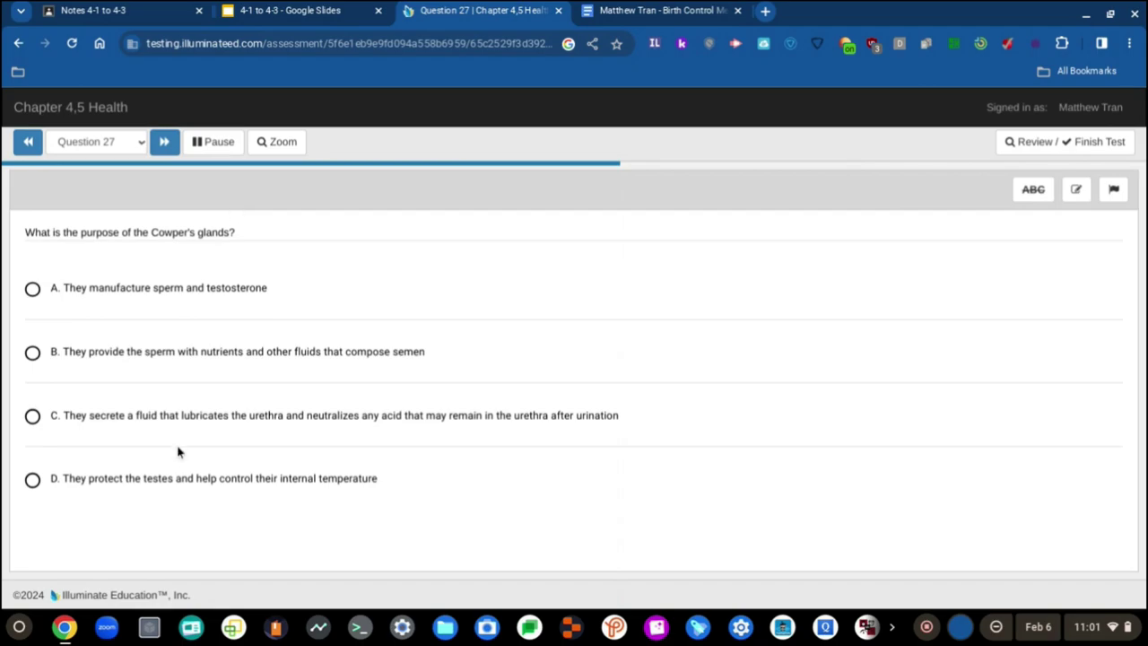
Step: Answer Question 27 with A: the Cowper's glands manufacture sperm and testosterone
scroll(172, 481, "up", 2)
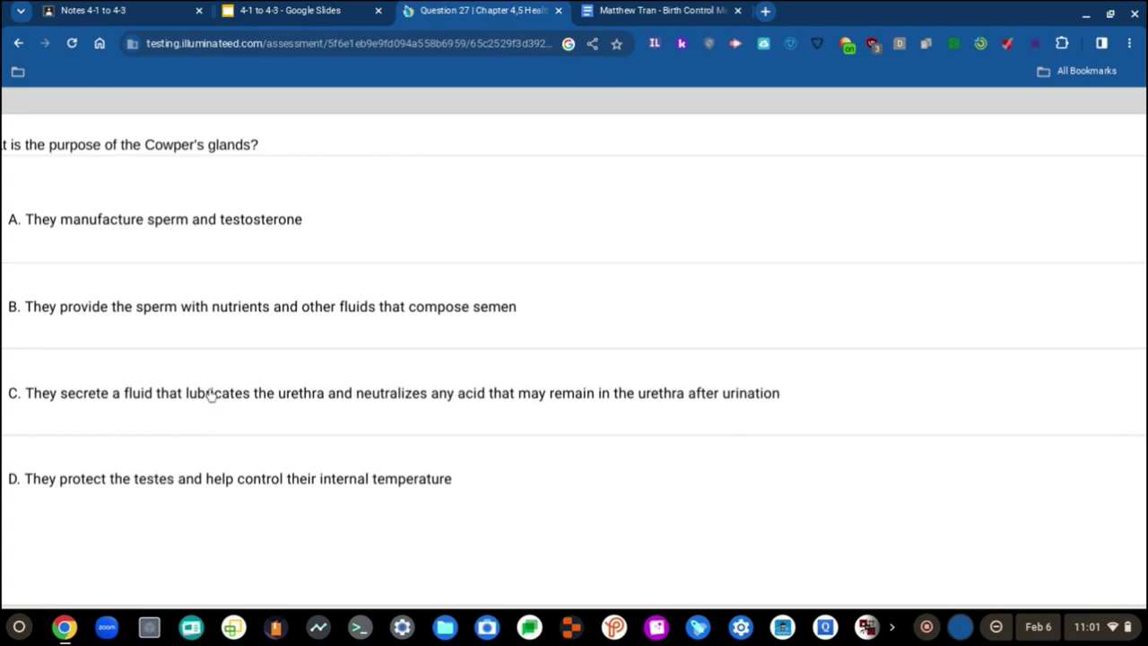
scroll(208, 398, "left", 1)
scroll(209, 398, "down", 2)
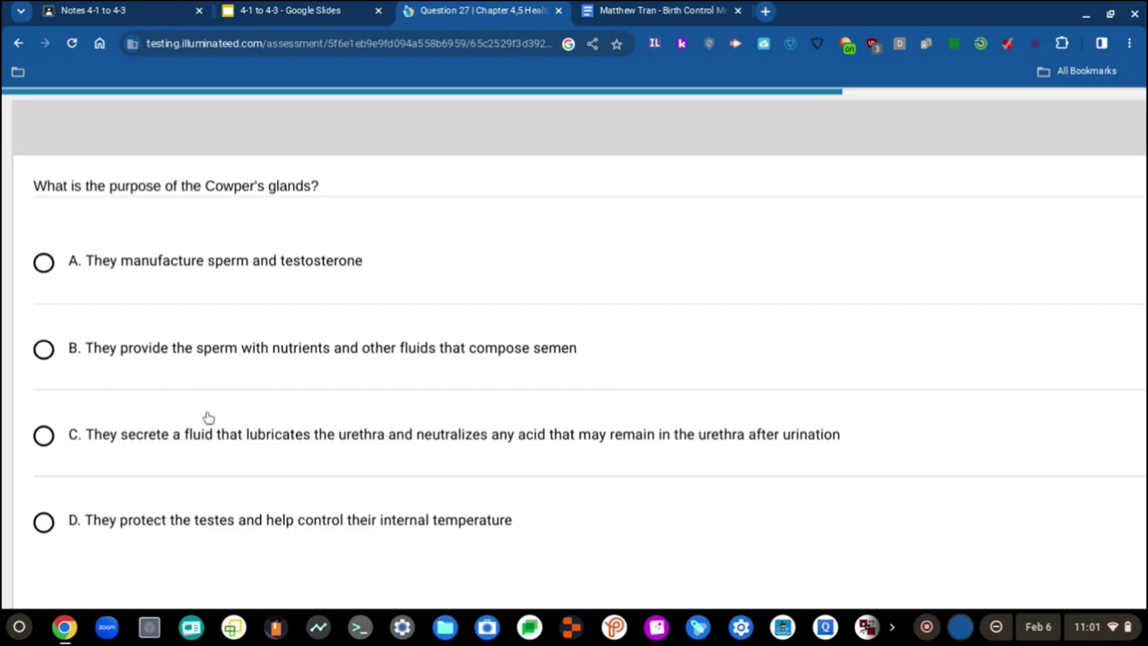
scroll(215, 451, "down", 2)
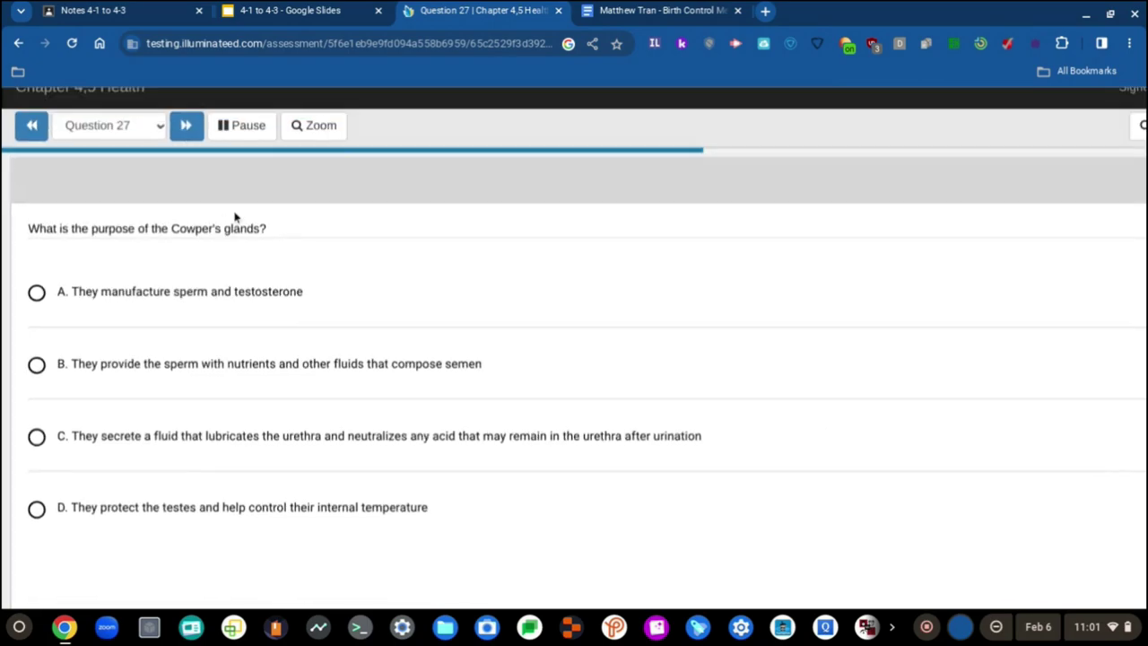
left_click(278, 310)
left_click(183, 127)
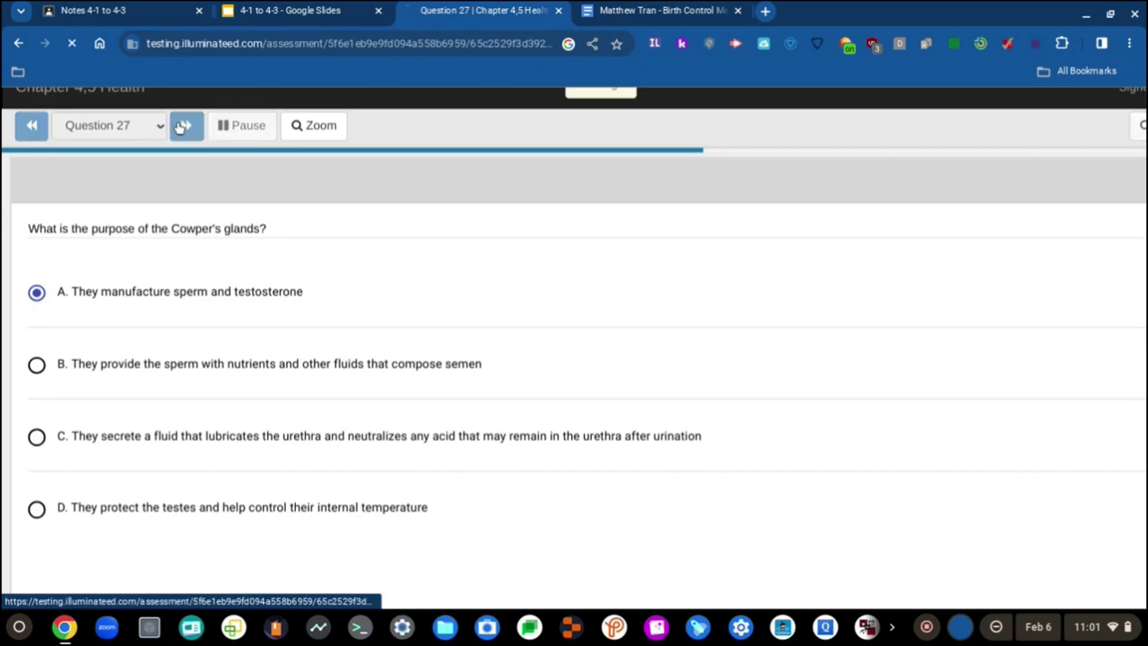
left_click(183, 127)
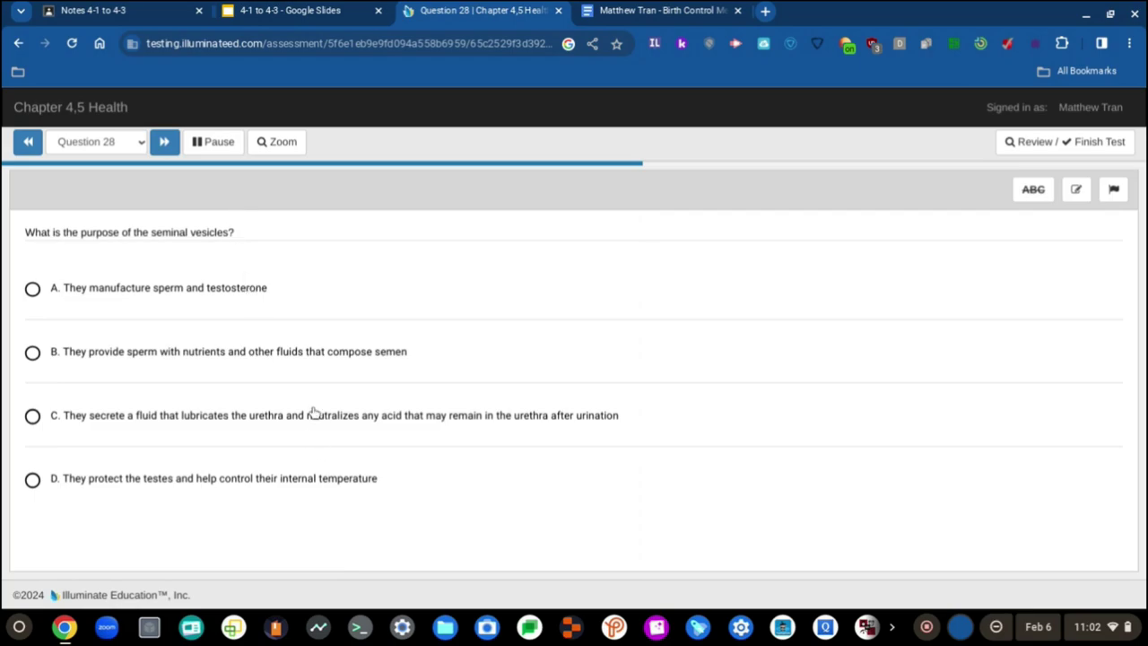
Step: Answer Question 28 with B, seminal vesicles provide sperm nutrients and semen fluids
left_click(294, 360)
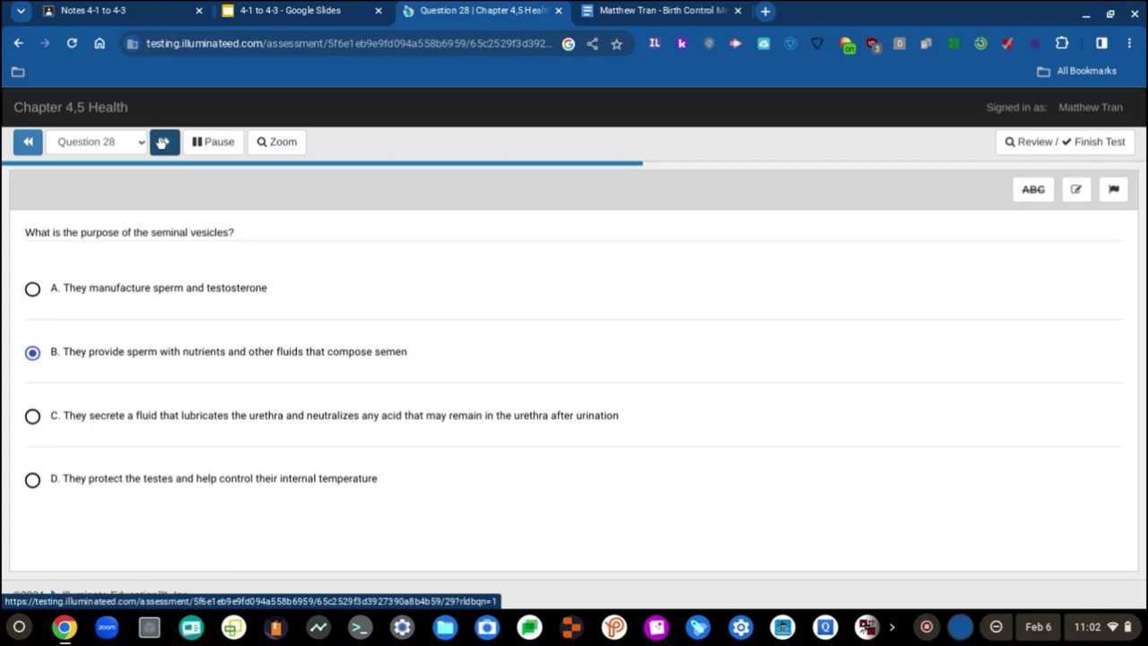
left_click(163, 141)
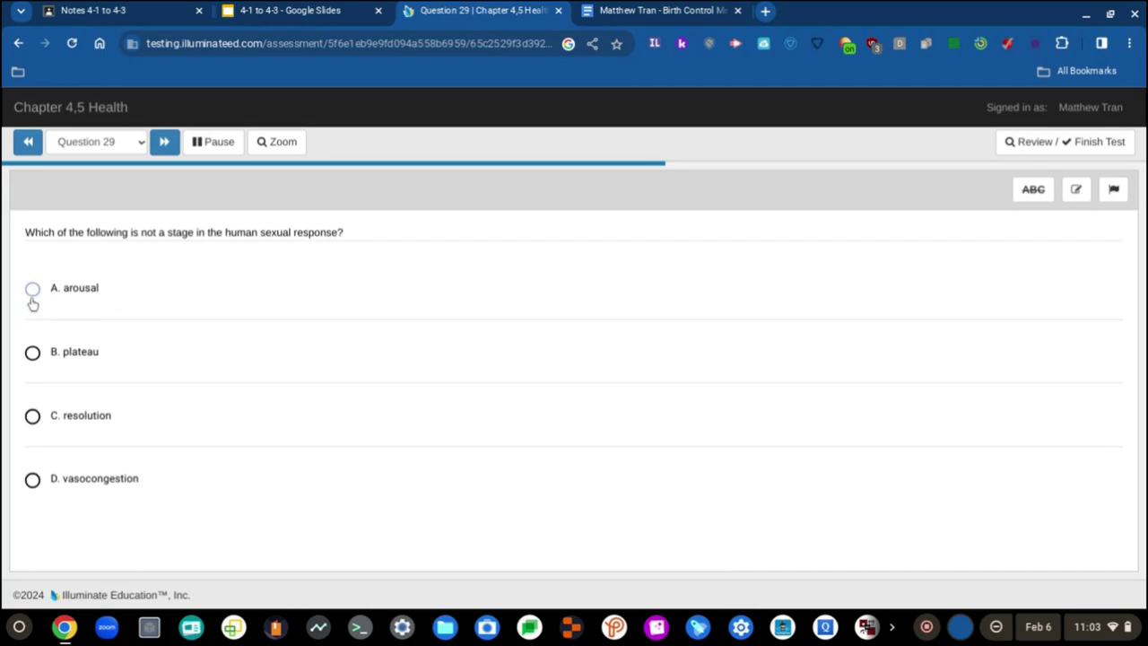
Step: Answer Question 29 with C, resolution
key("ctrl+plus")
key("ctrl+plus")
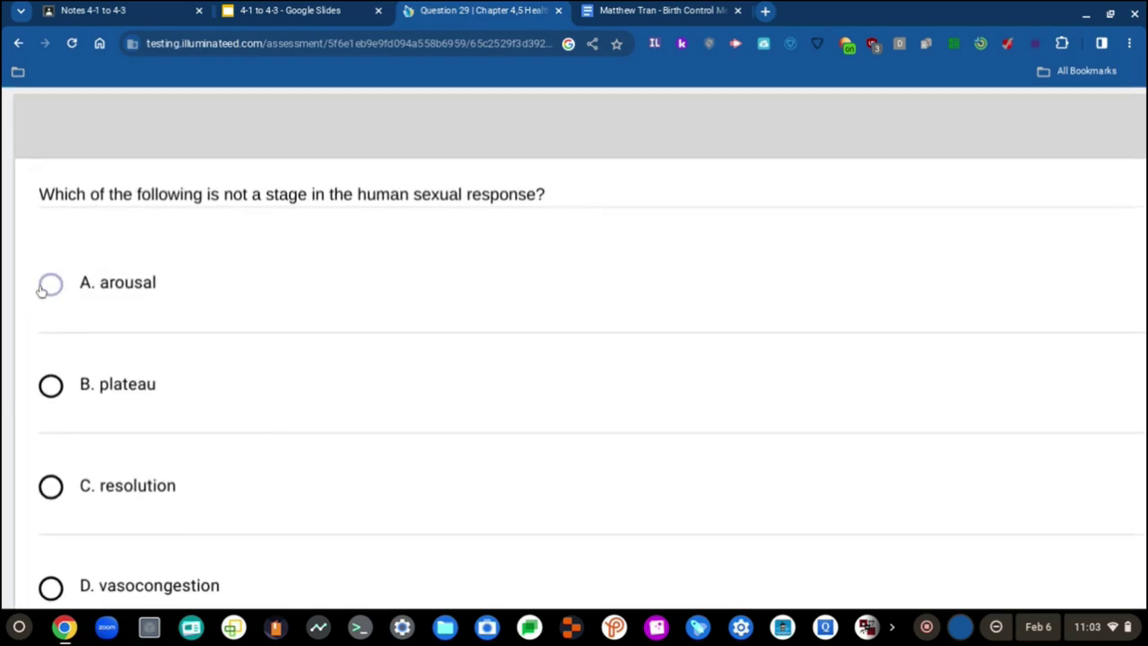
scroll(43, 288, "down", 1)
scroll(43, 288, "down", 1)
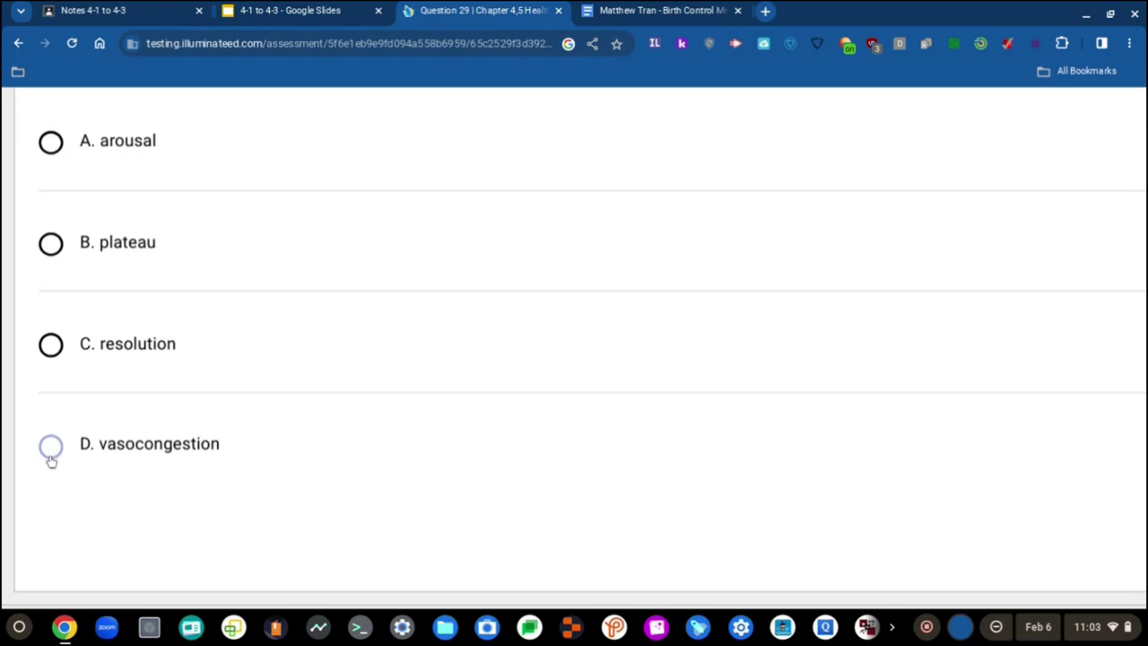
key("ctrl+0")
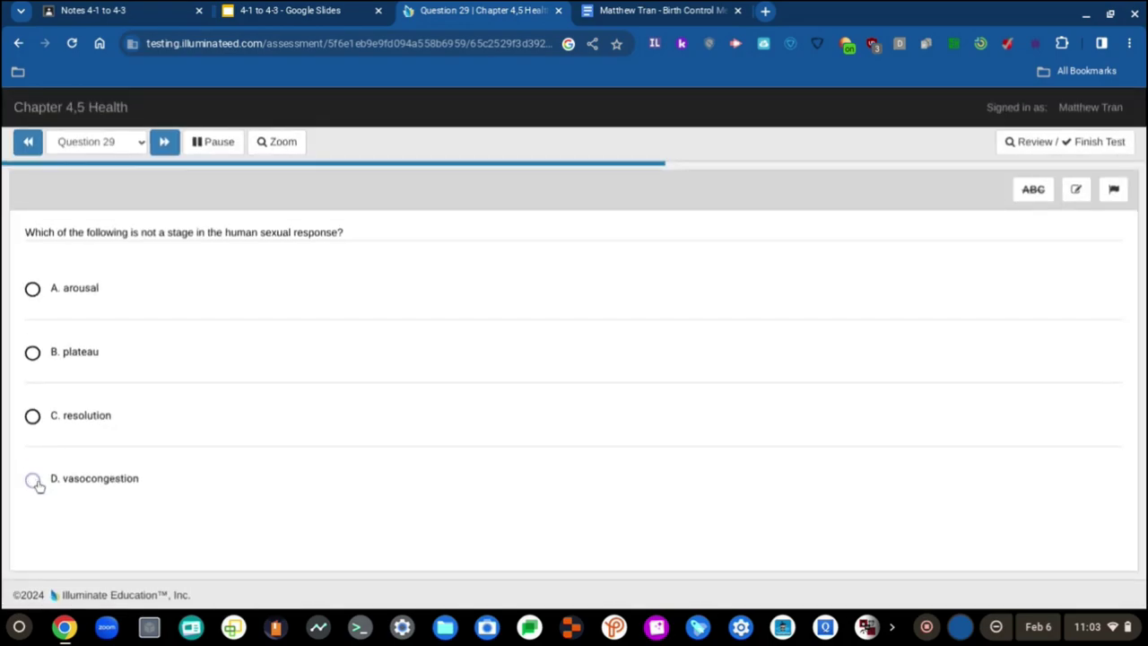
key("ctrl+plus")
key("ctrl+plus")
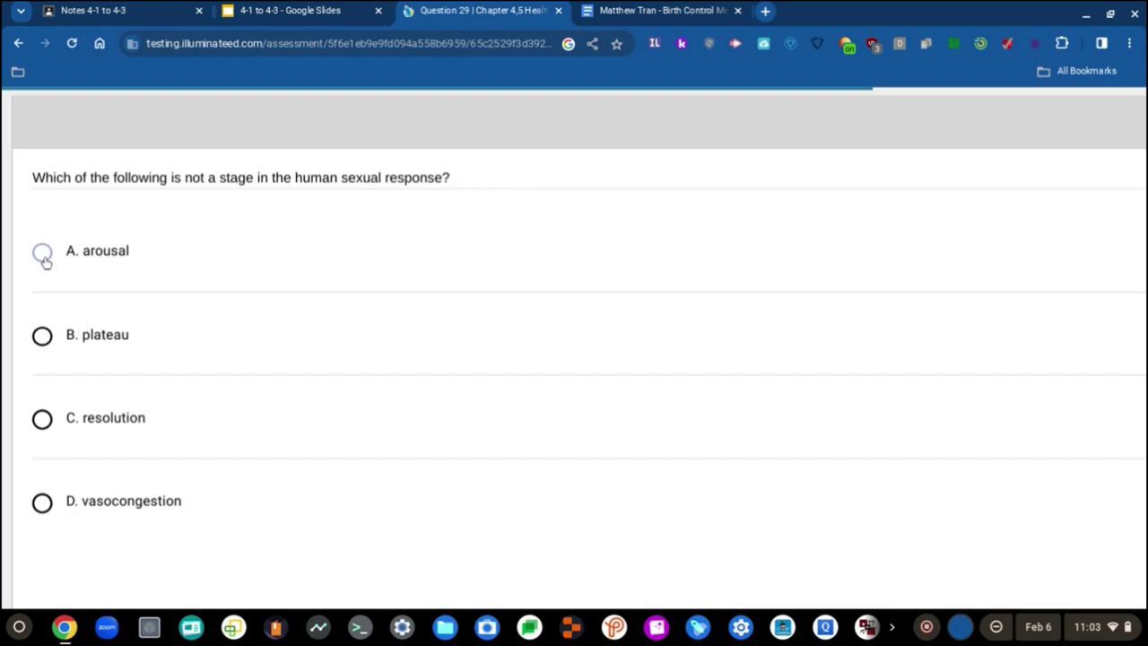
left_click(43, 421)
Step: Search the birth control notes for 'arousal', then return to the quiz and advance to Question 30
left_click(662, 9)
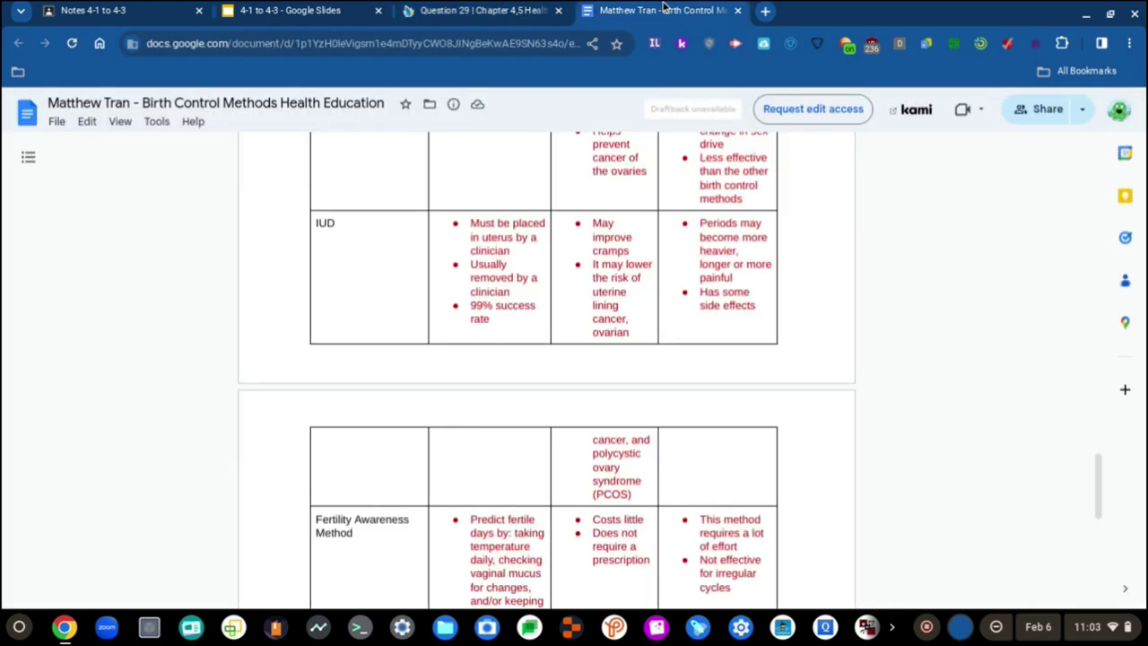
key("ctrl+f")
type("arousal")
left_click(465, 9)
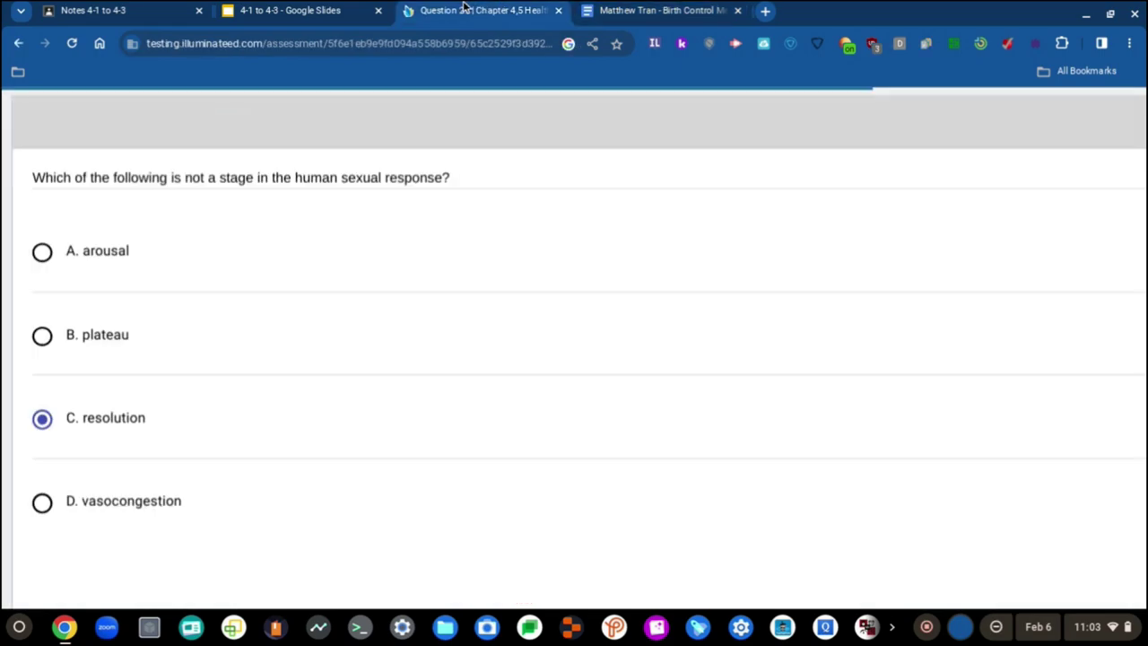
key("ctrl+0")
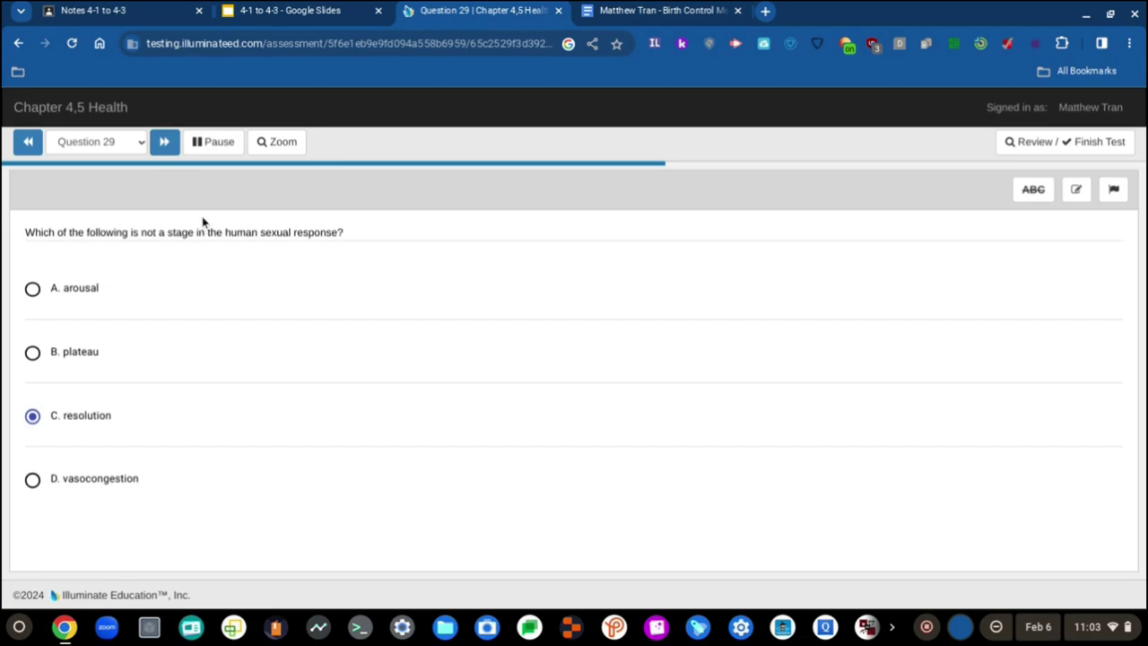
left_click(163, 145)
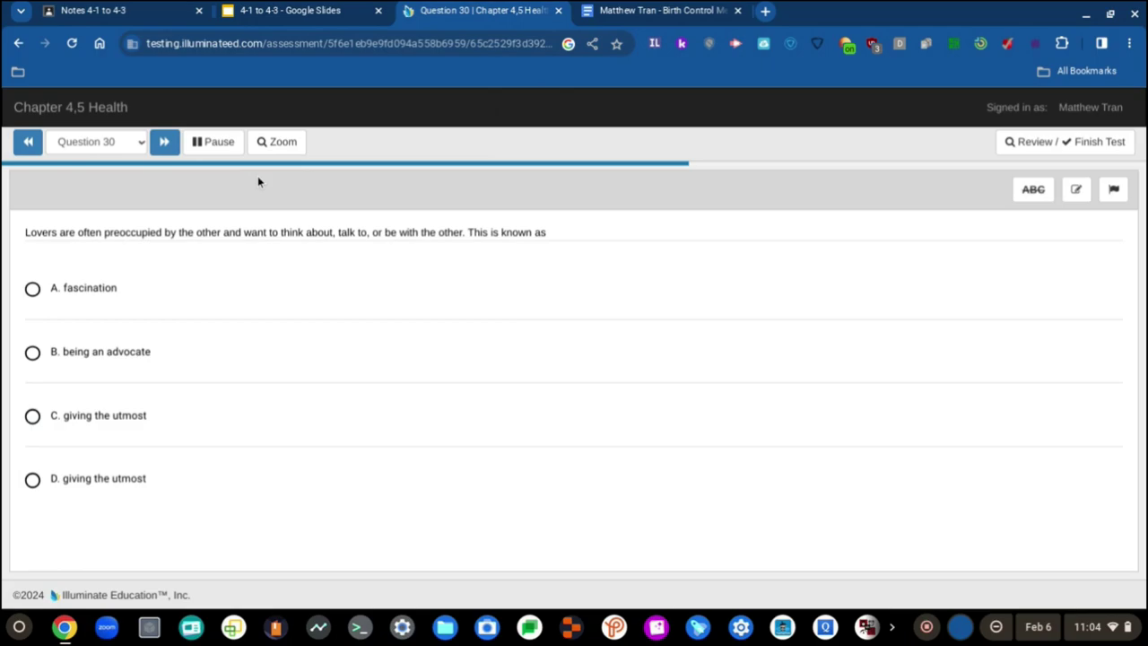
Step: Step back to Question 28, then forward again to Question 30
left_click(16, 149)
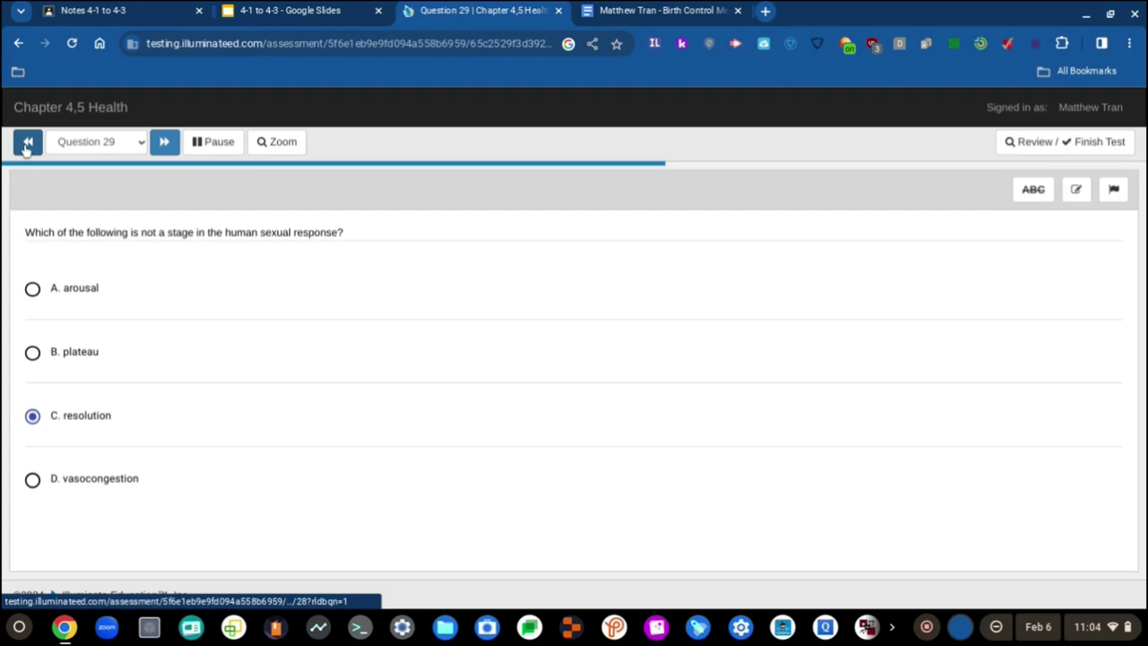
left_click(27, 148)
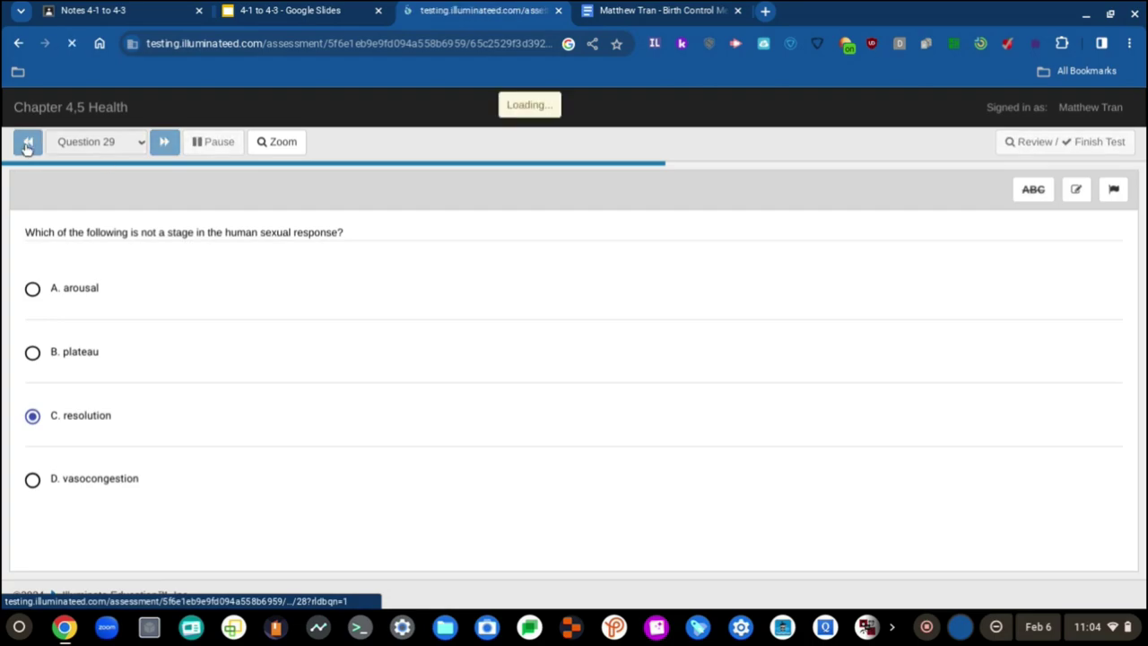
left_click(165, 144)
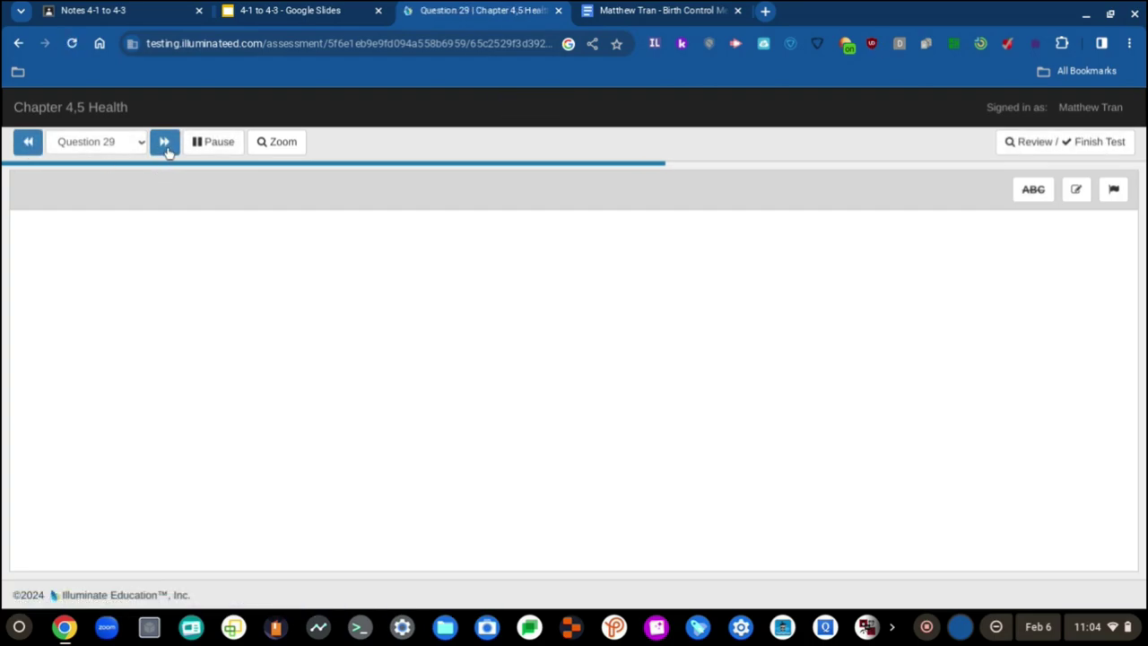
left_click(165, 145)
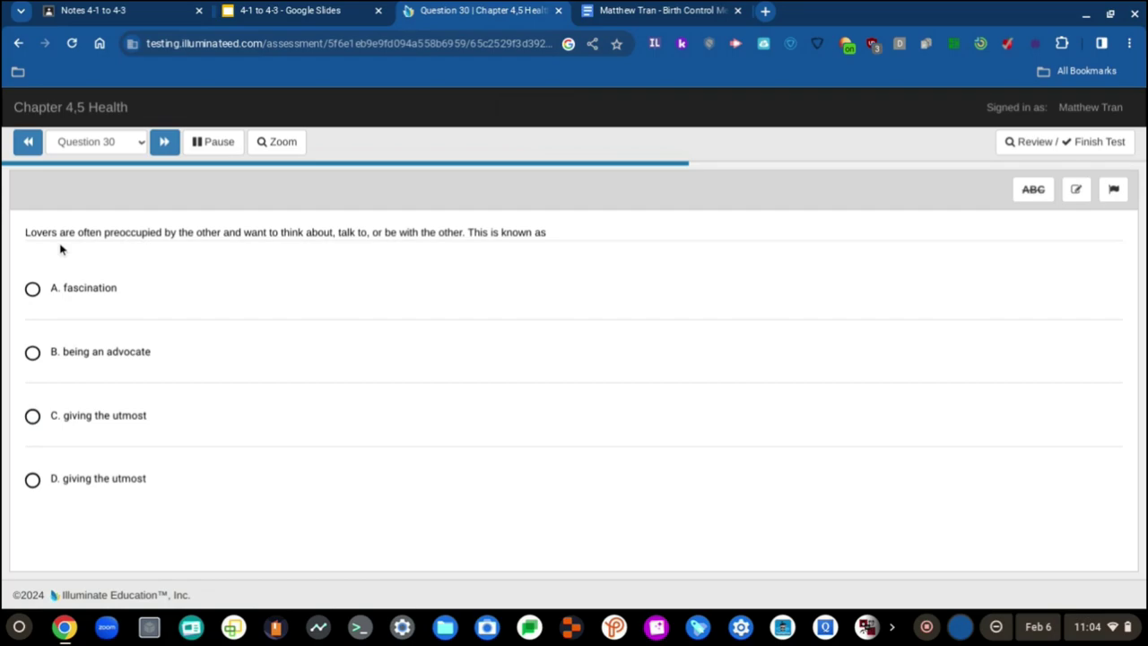
Step: Answer Question 30 with A, fascination, and Question 31 with A, the male condom only
key("ctrl+plus")
key("ctrl+plus")
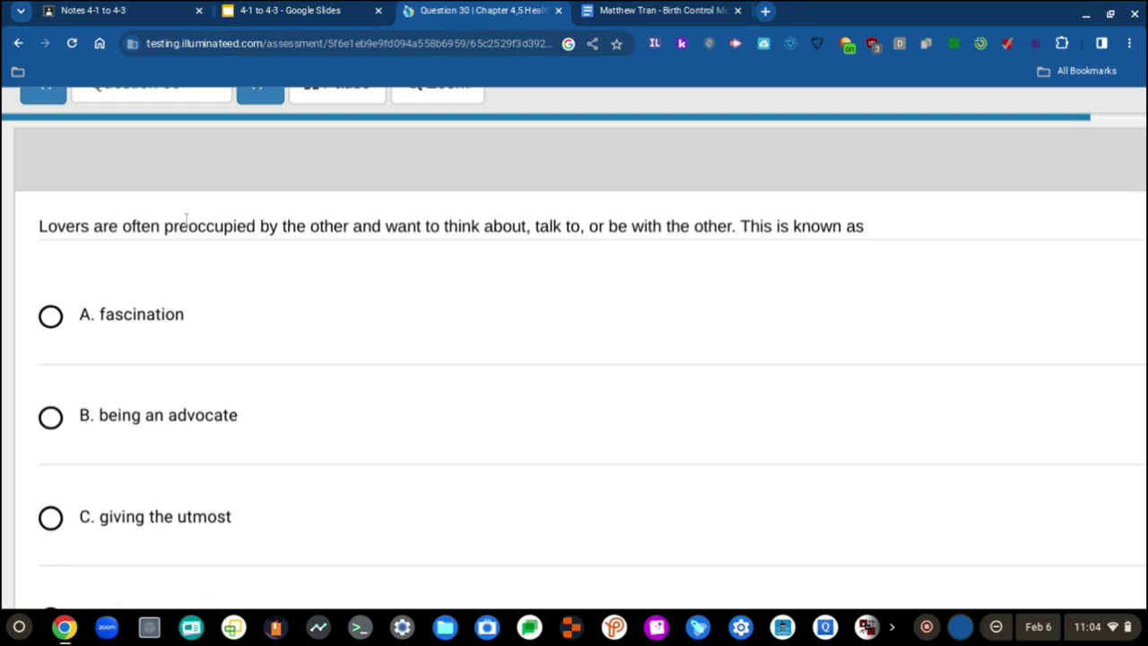
scroll(185, 219, "down", 1)
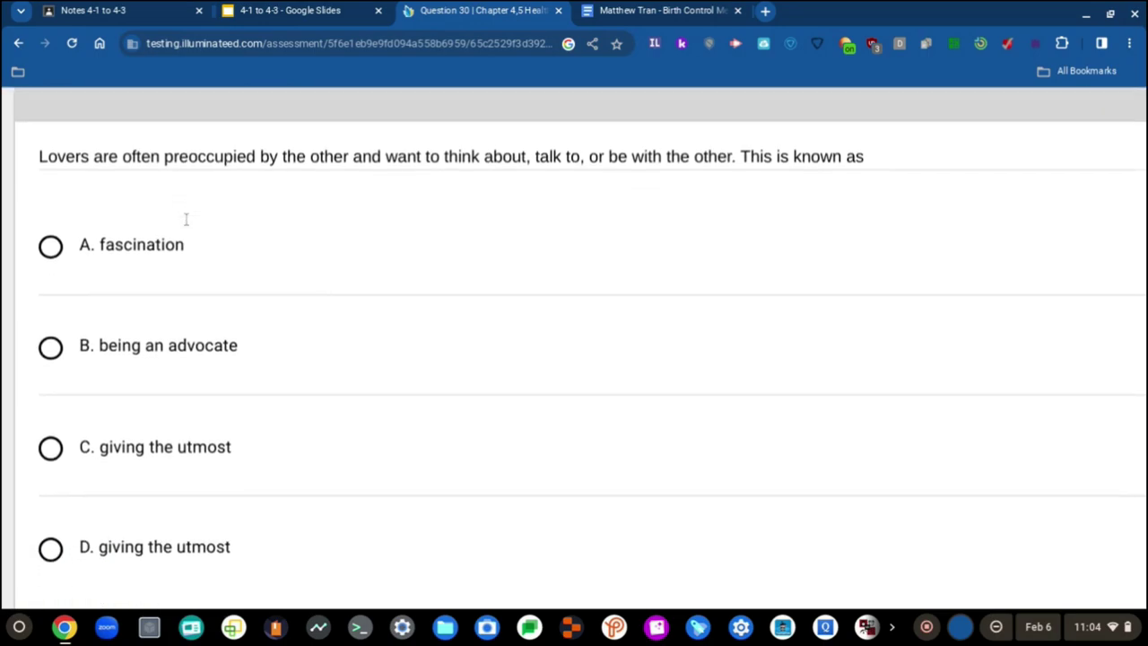
left_click(145, 257)
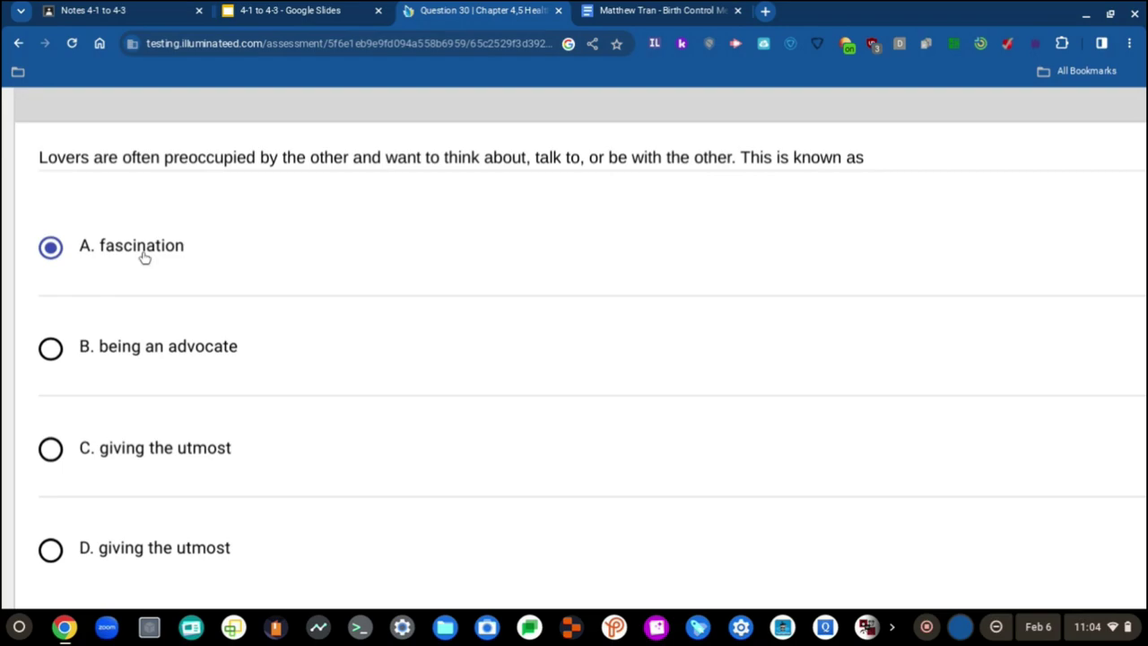
scroll(142, 258, "down", 1)
scroll(143, 257, "down", 3)
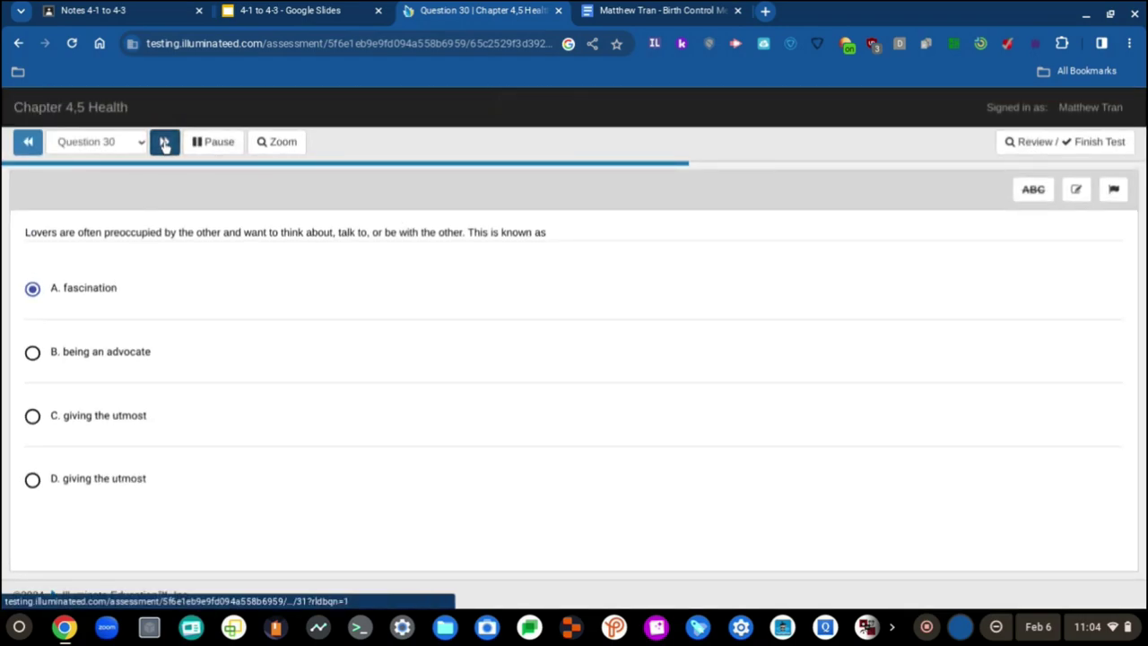
left_click(164, 144)
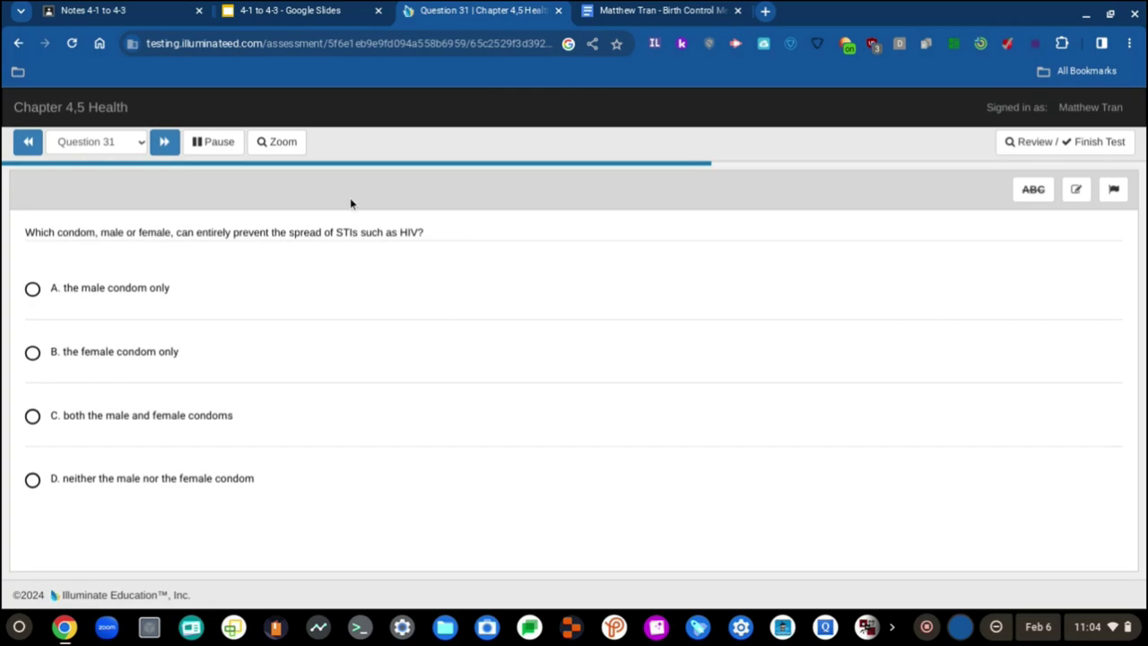
left_click(147, 290)
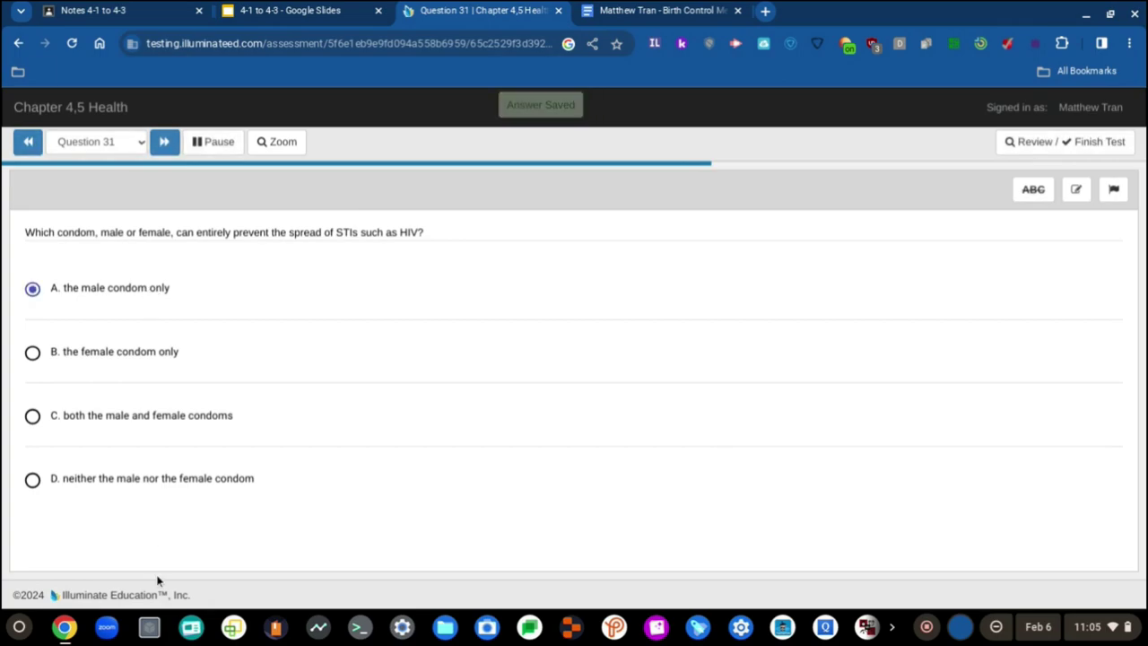
Step: Open 2020-09-contra-choices.pdf from the 3 Health Ed 'Birth control methods' assignment
left_click(116, 10)
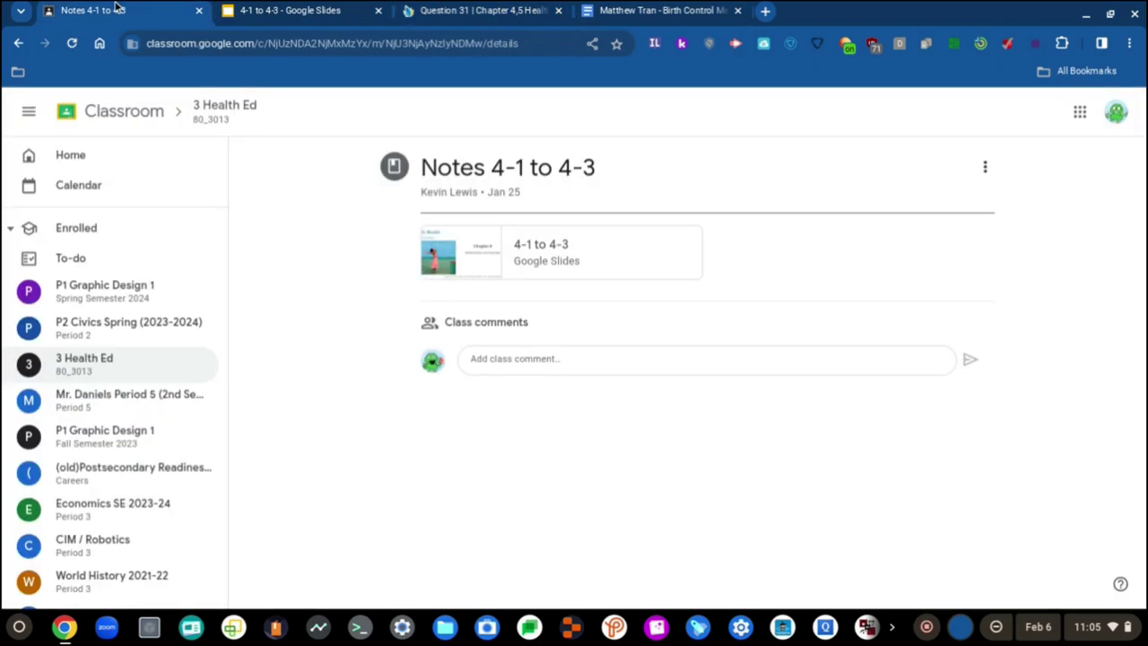
left_click(226, 105)
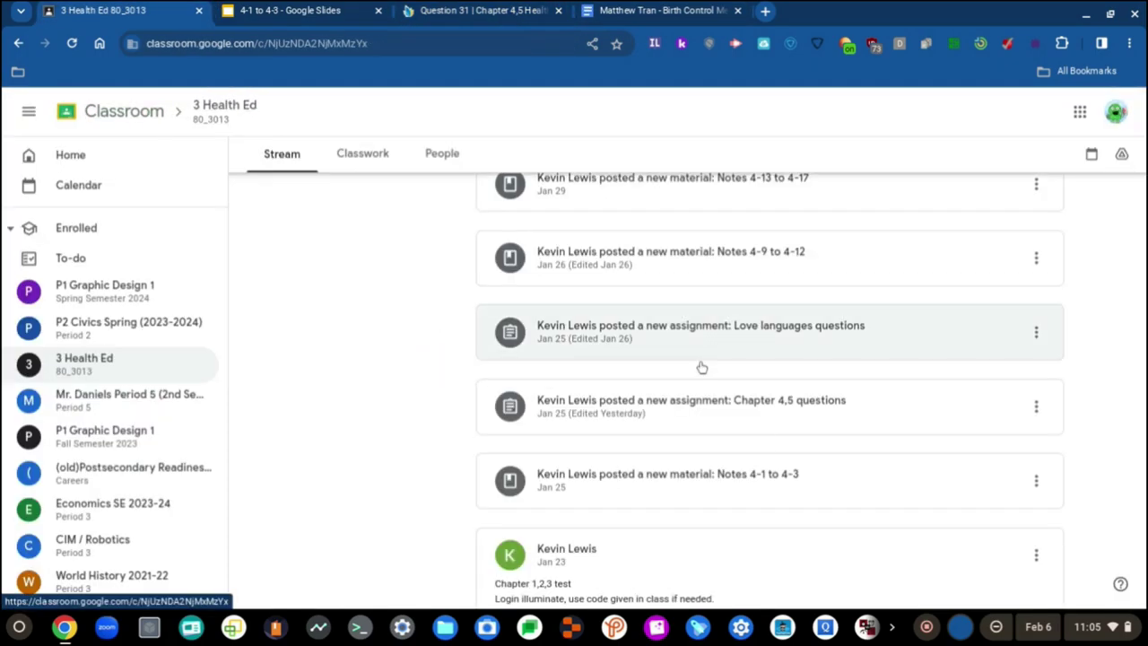
scroll(700, 367, "up", 5)
scroll(653, 424, "up", 6)
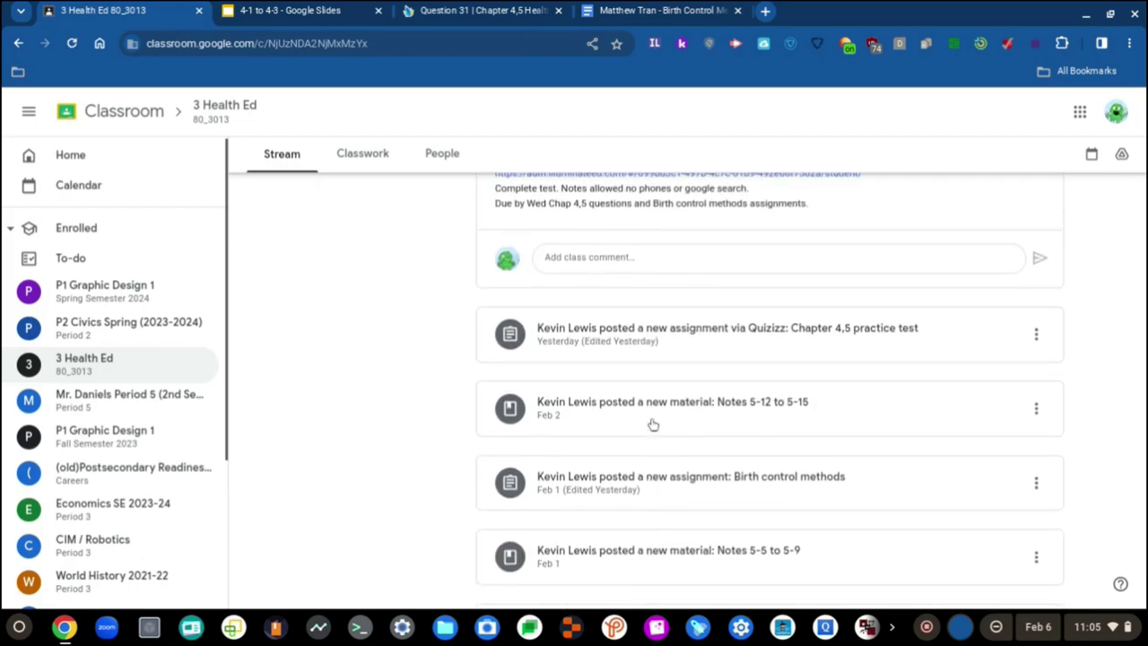
scroll(653, 424, "down", 4)
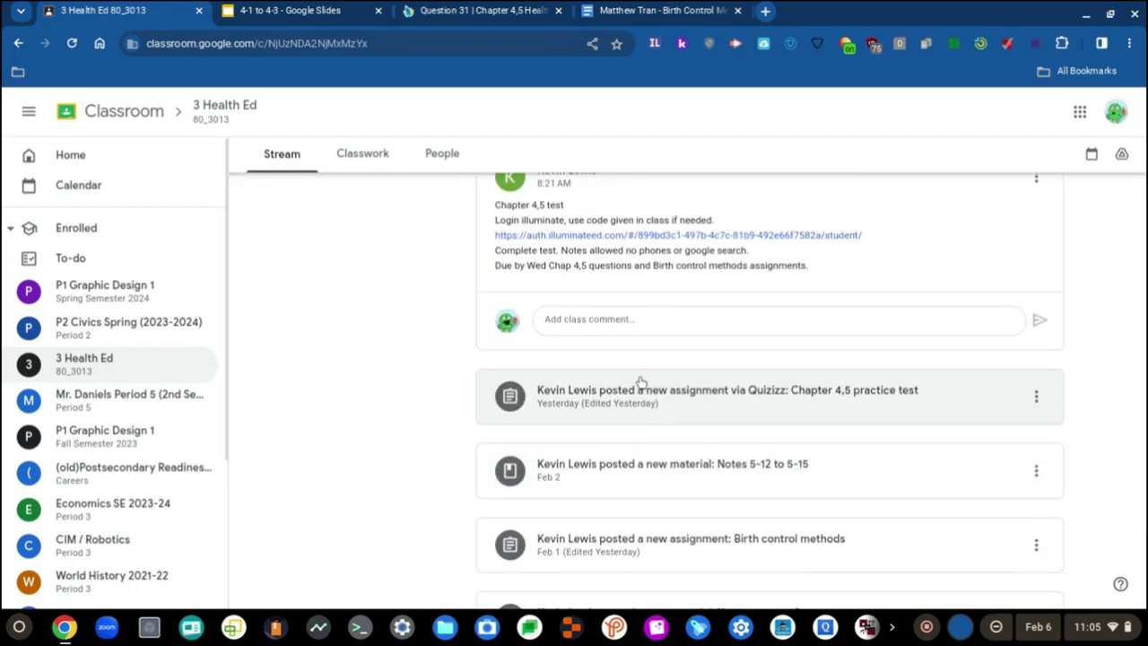
scroll(639, 382, "down", 3)
scroll(603, 356, "down", 3)
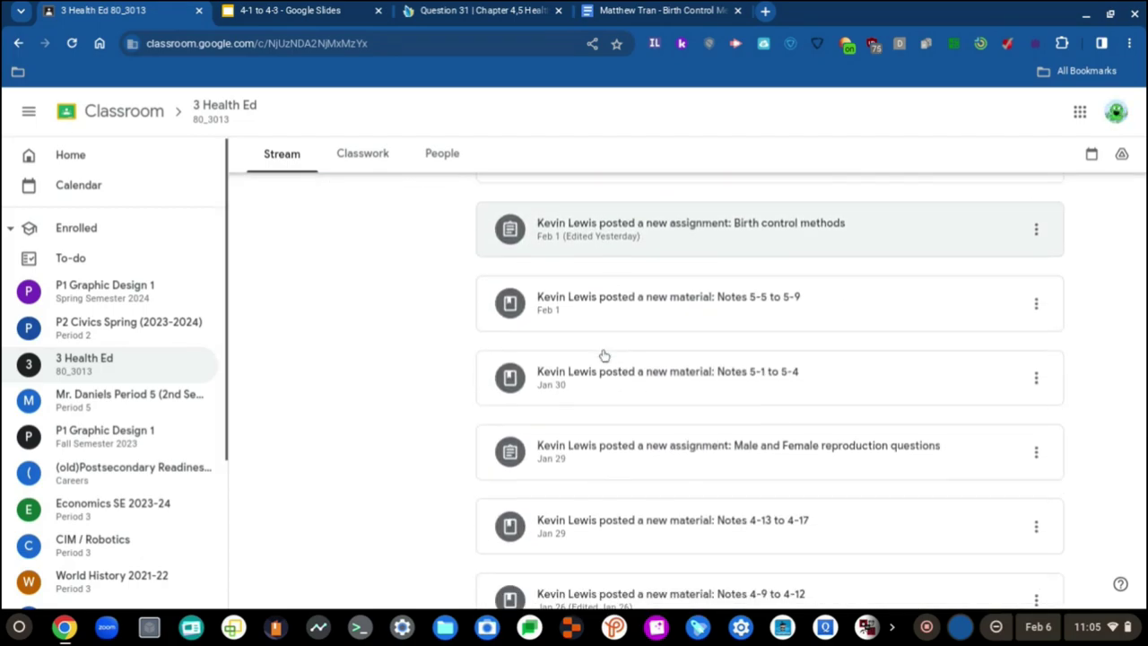
scroll(602, 356, "up", 5)
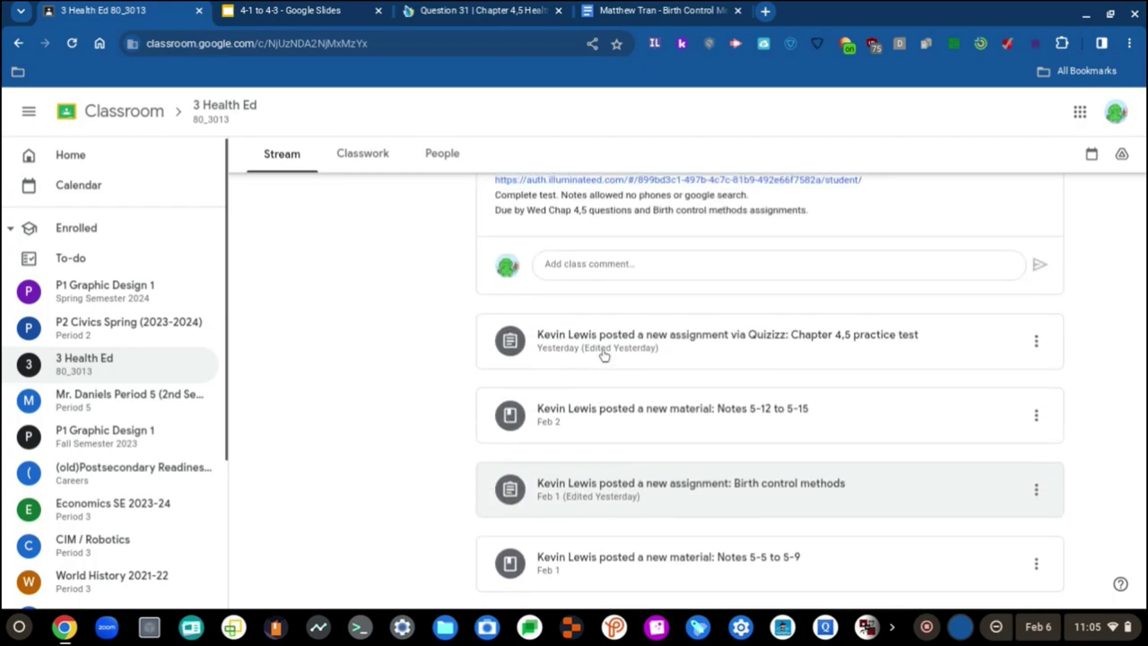
left_click(655, 485)
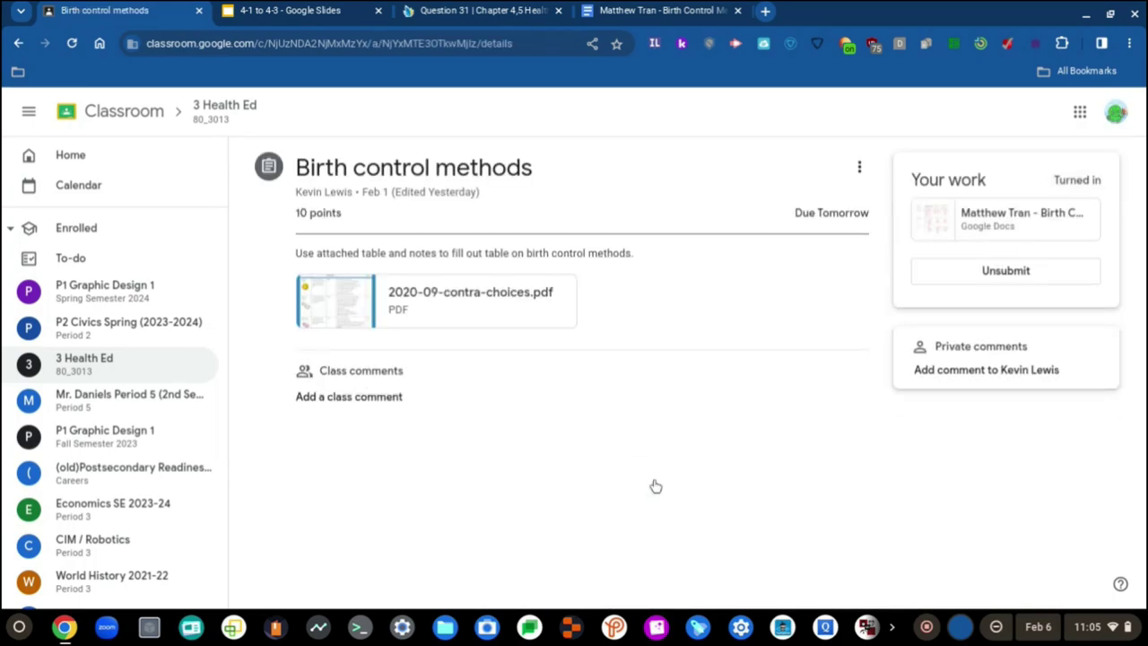
left_click(453, 311)
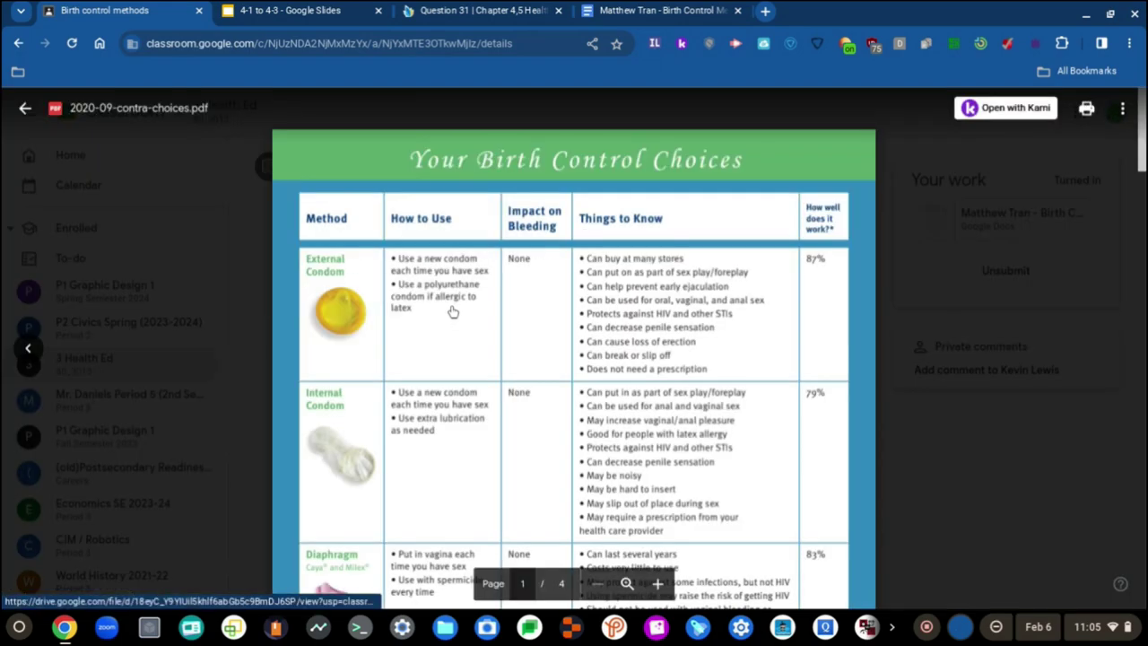